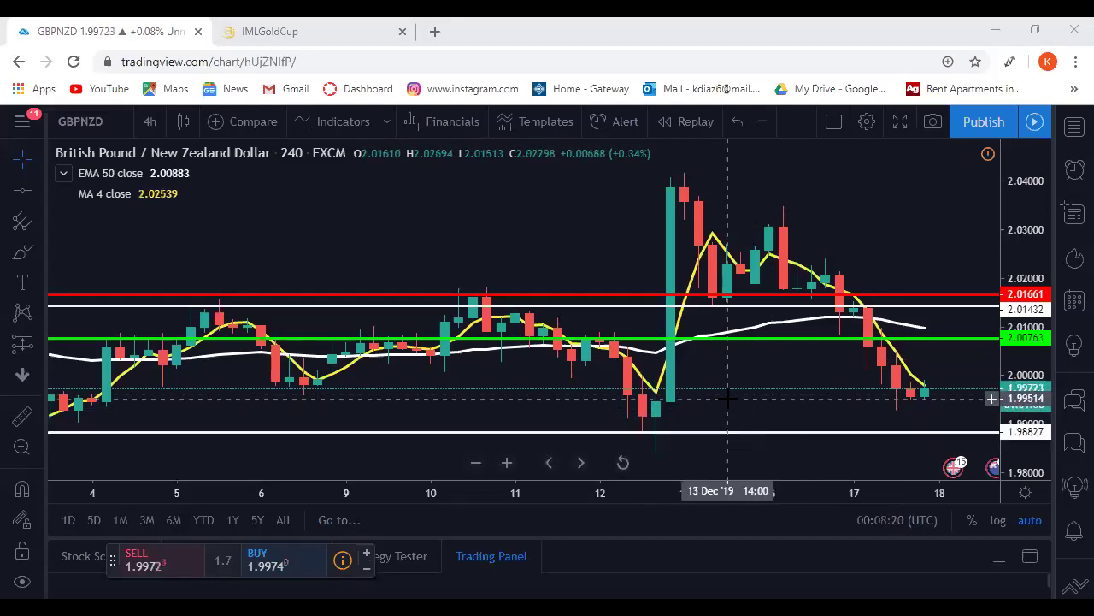
# Clear the chart of its horizontal lines, the advertisement popup, and the EMA 50 and MA 4 indicators.
pyautogui.click(768, 519)
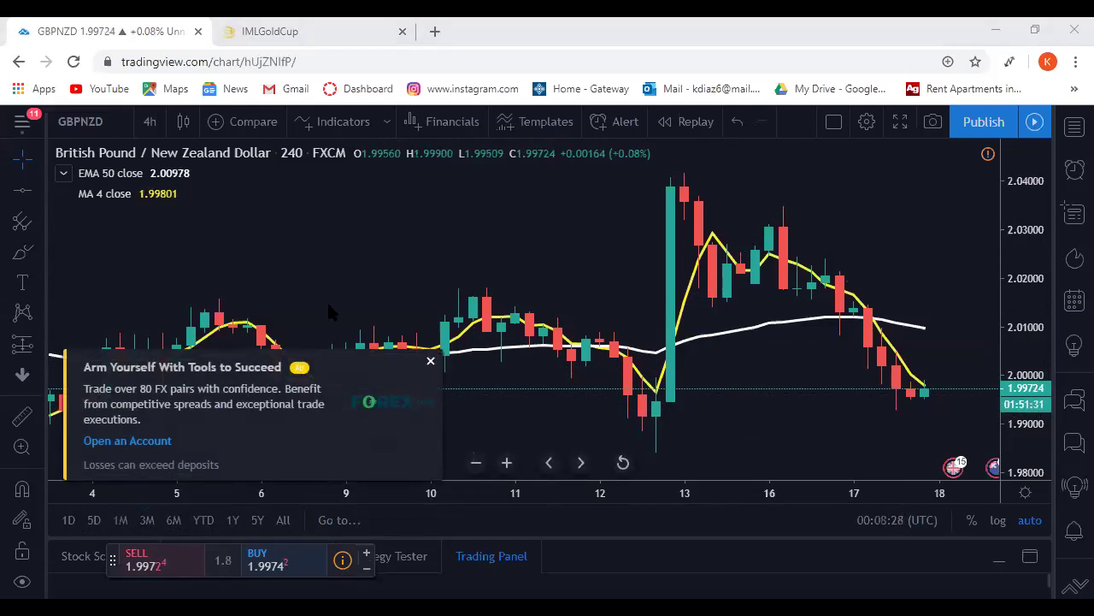
pyautogui.click(434, 363)
pyautogui.click(374, 483)
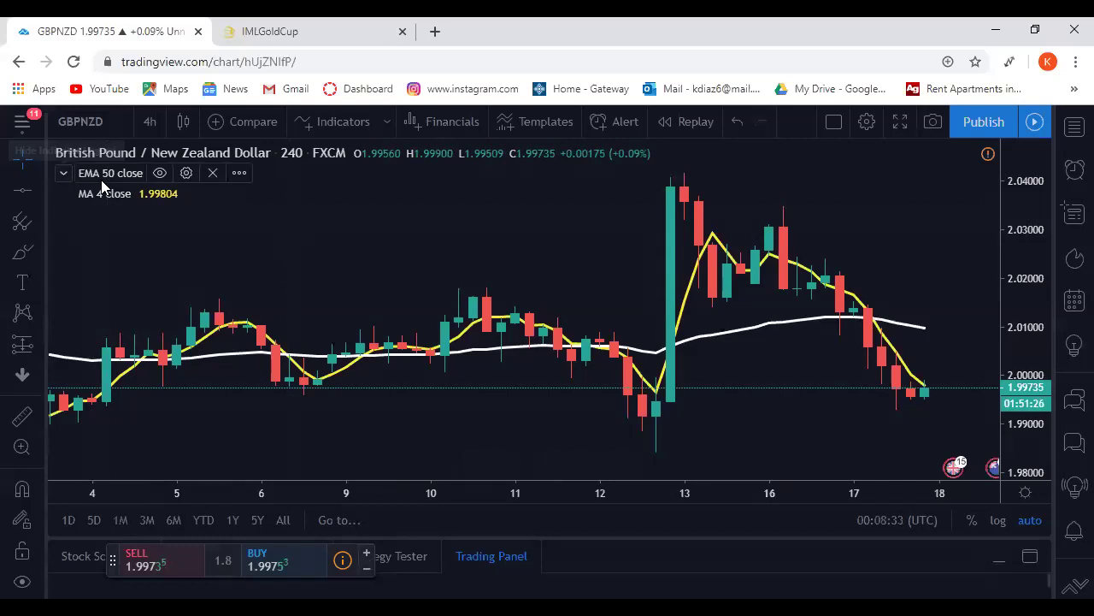
pyautogui.click(212, 173)
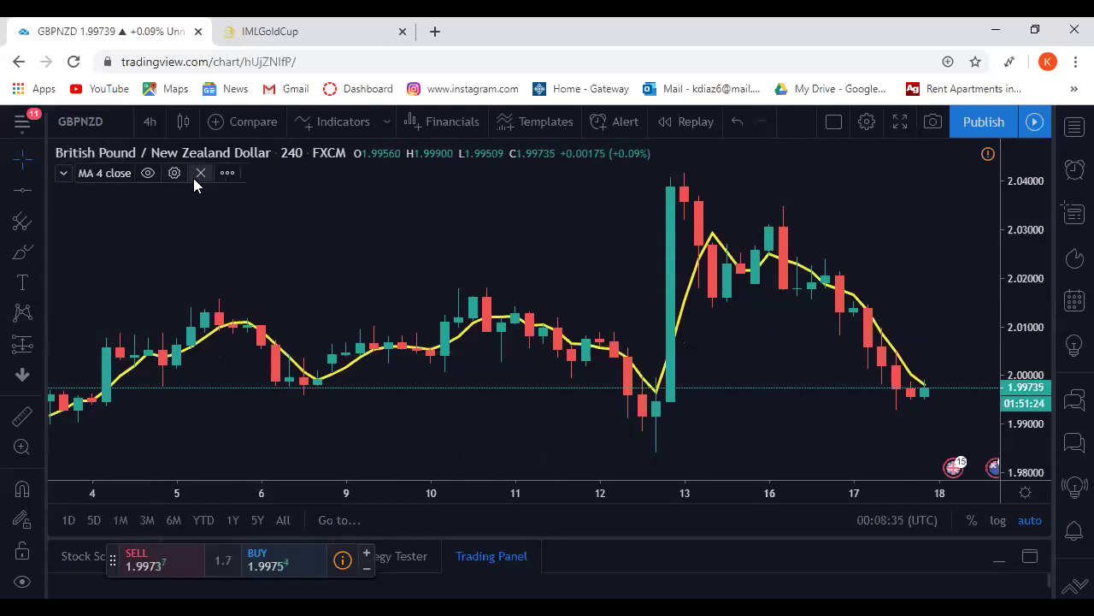
pyautogui.click(197, 172)
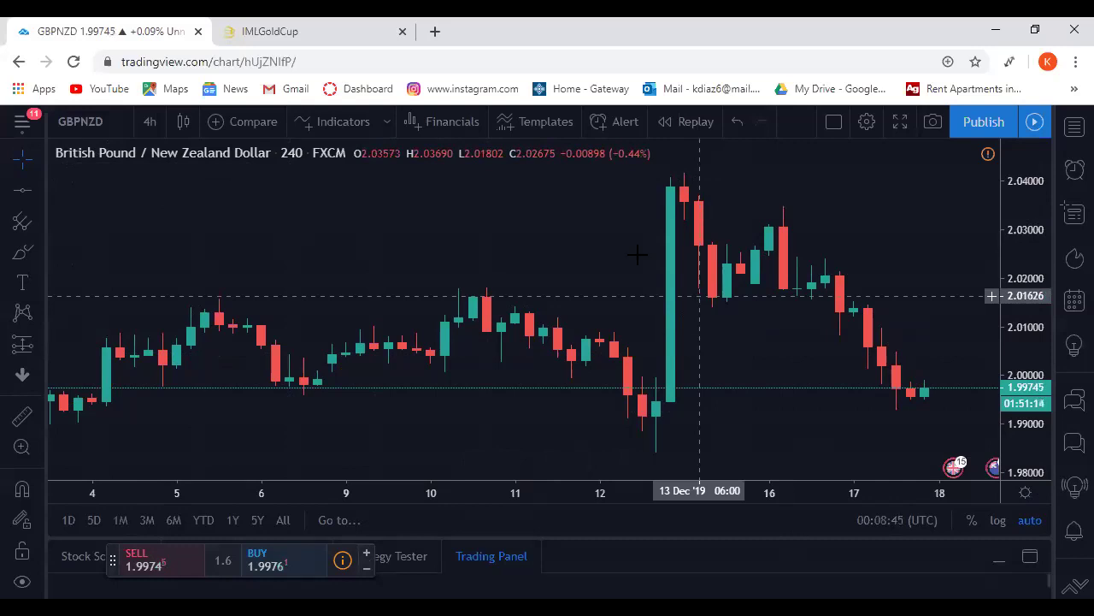
# Search the indicators for "moving" and add Moving Average Exponential and Moving Average to the chart.
pyautogui.click(362, 127)
pyautogui.click(876, 146)
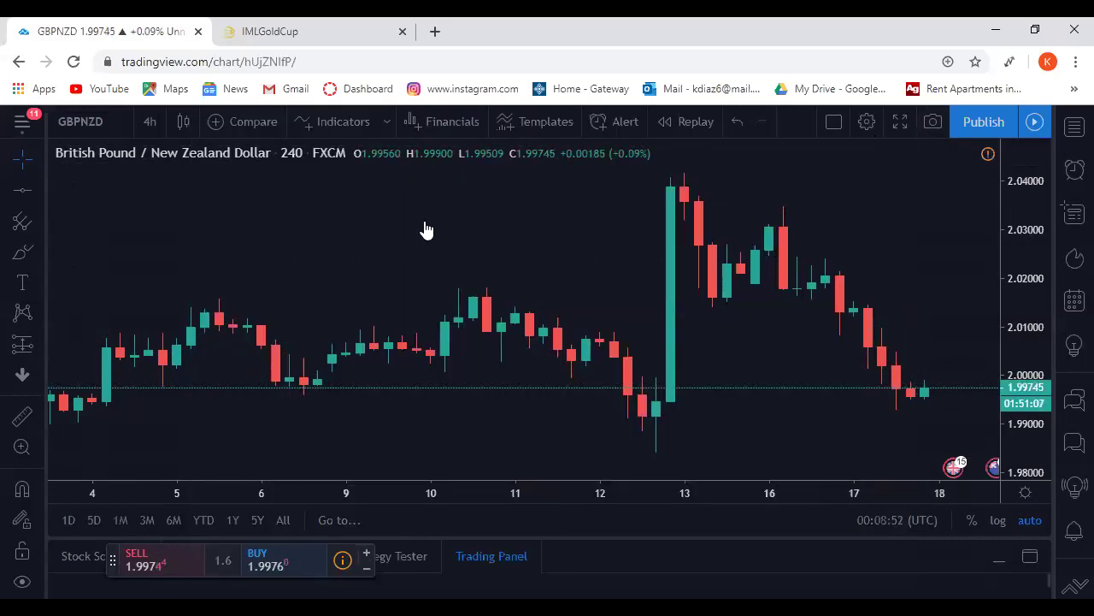
pyautogui.click(330, 121)
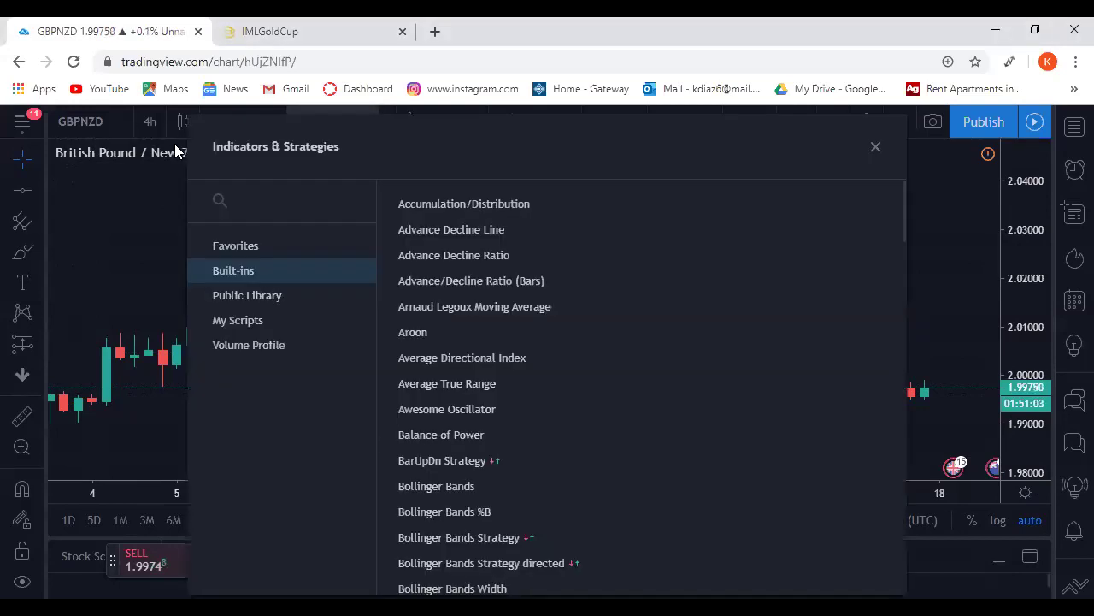
pyautogui.click(273, 211)
pyautogui.write('moving')
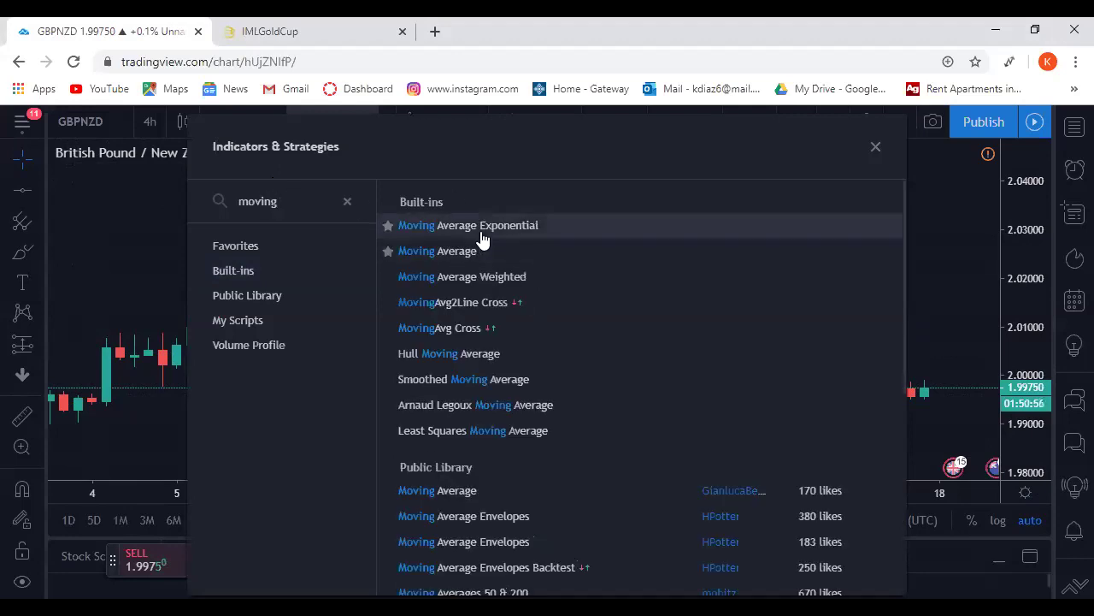
pyautogui.click(484, 239)
pyautogui.click(481, 261)
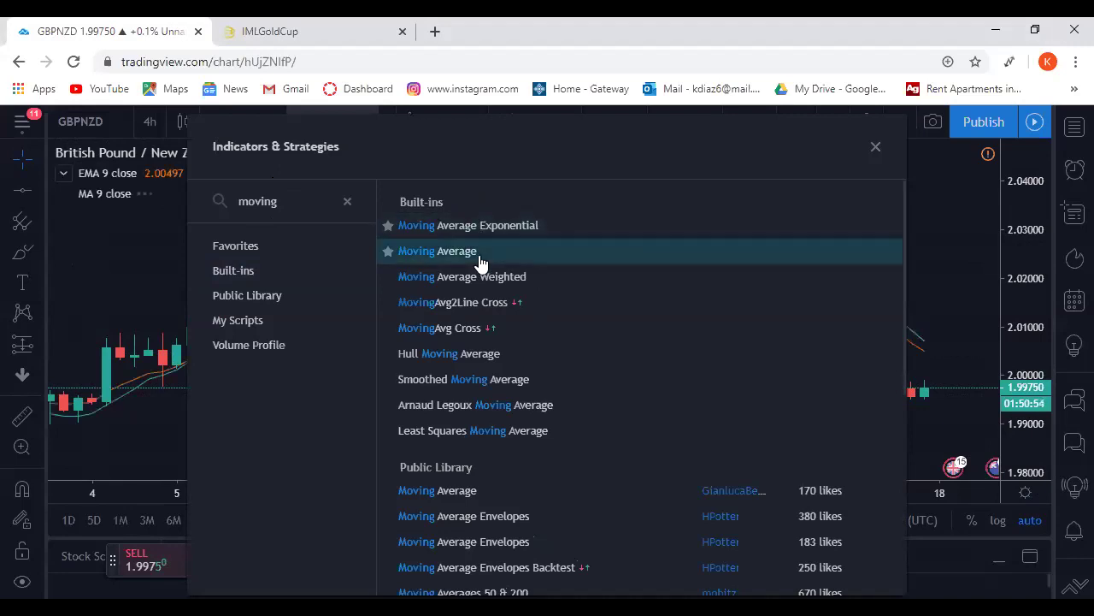
pyautogui.click(875, 146)
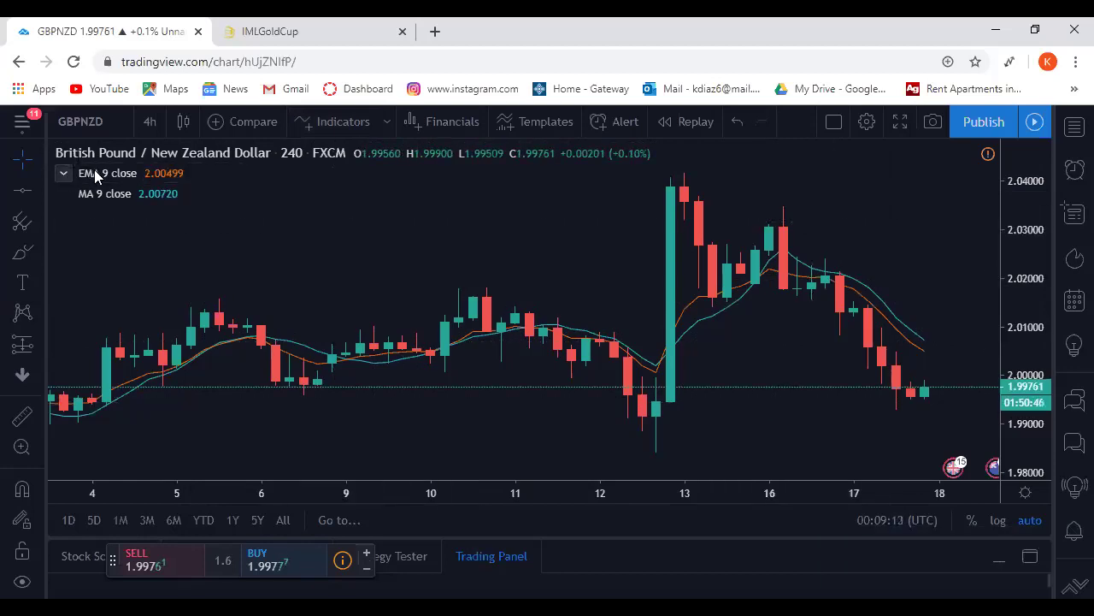
# Set the length of the EMA indicator to 50.
pyautogui.moveTo(88, 176)
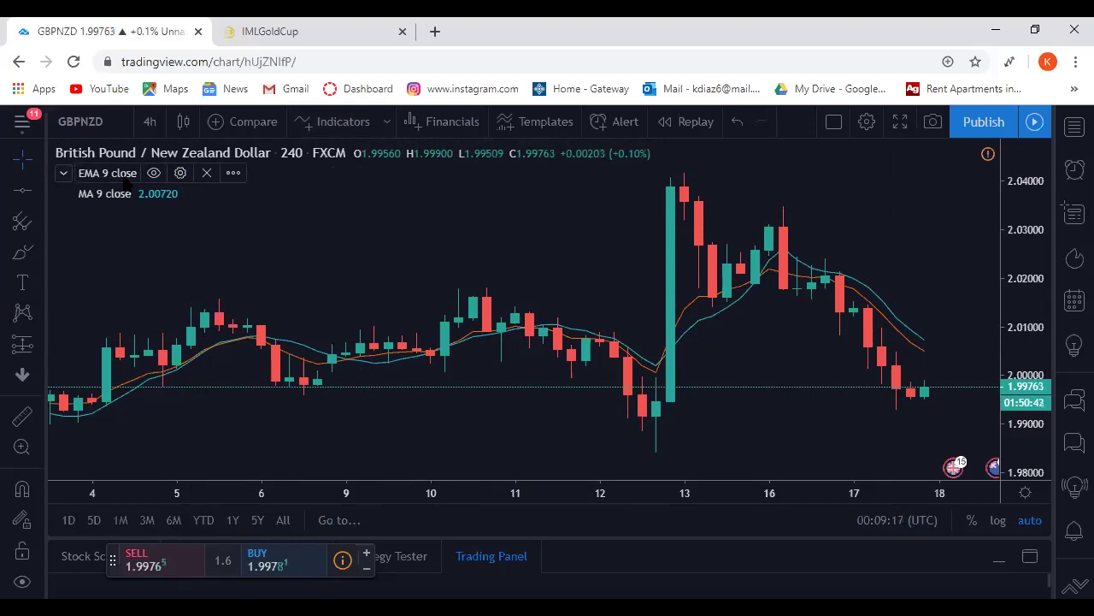
pyautogui.click(180, 173)
pyautogui.click(410, 291)
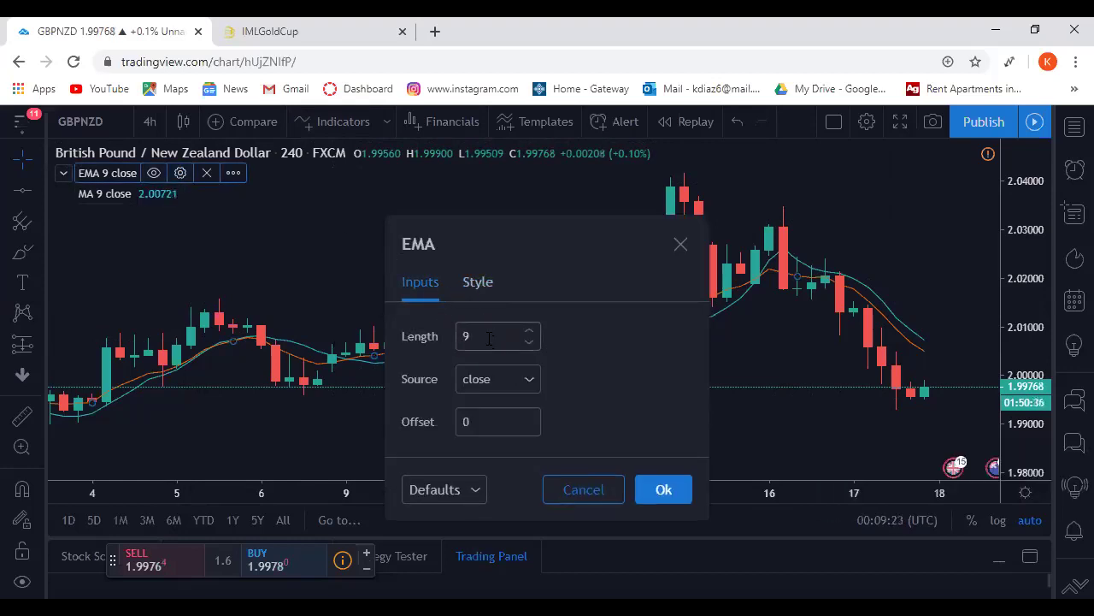
pyautogui.click(489, 338)
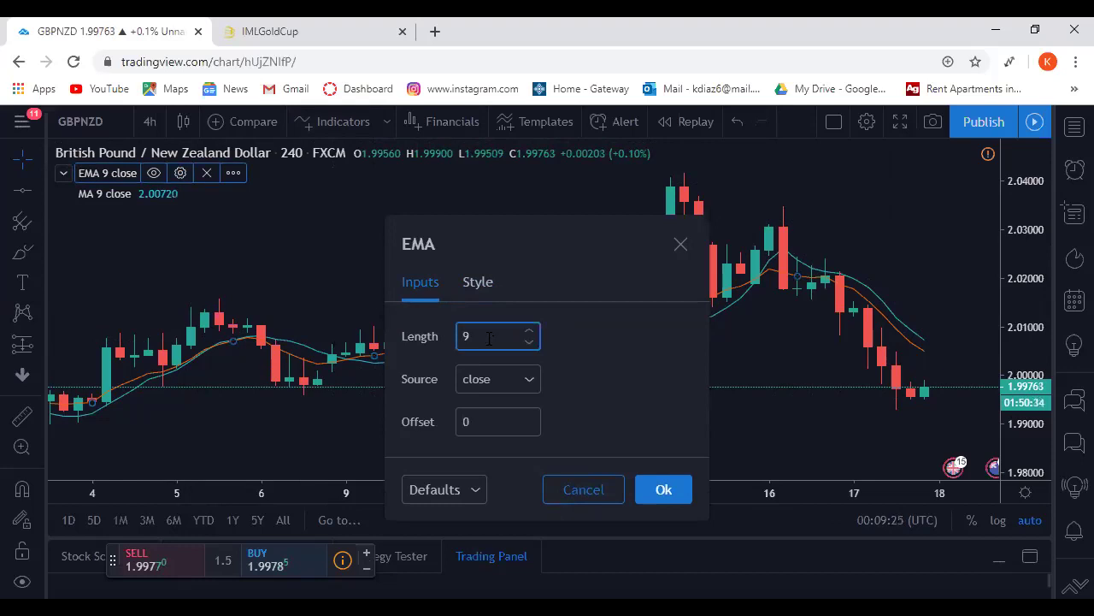
pyautogui.write('50')
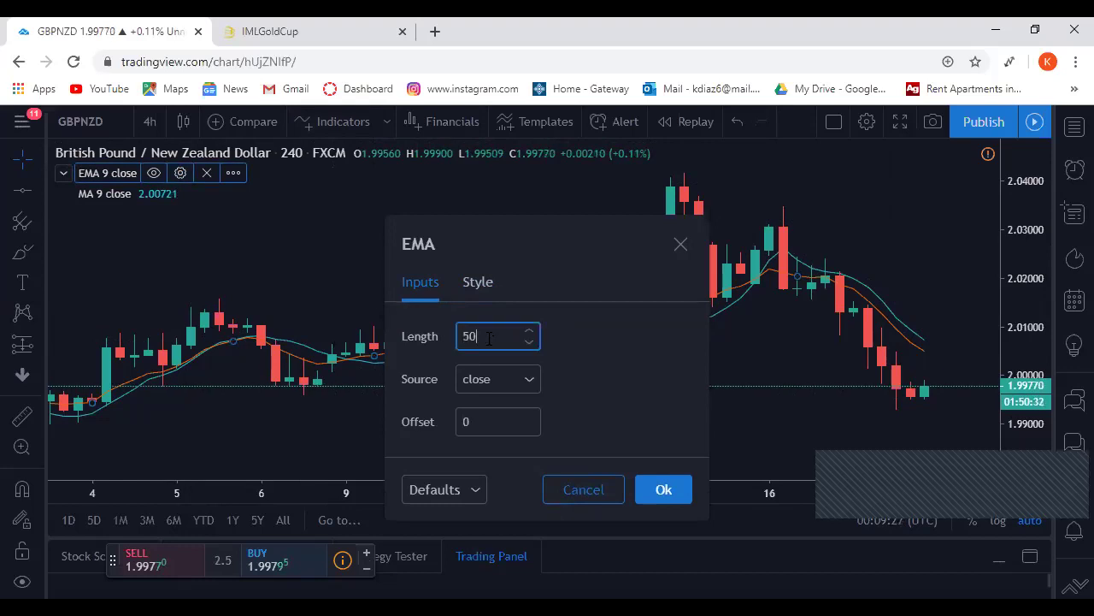
# Thicken the EMA line to the third thickness option and apply the settings.
pyautogui.click(477, 282)
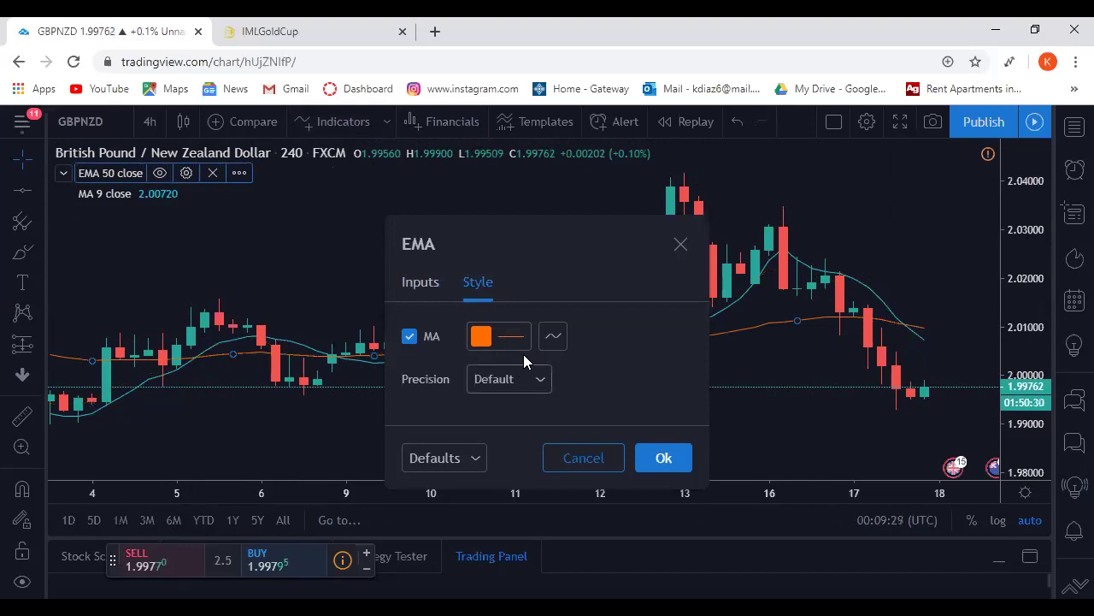
pyautogui.click(552, 339)
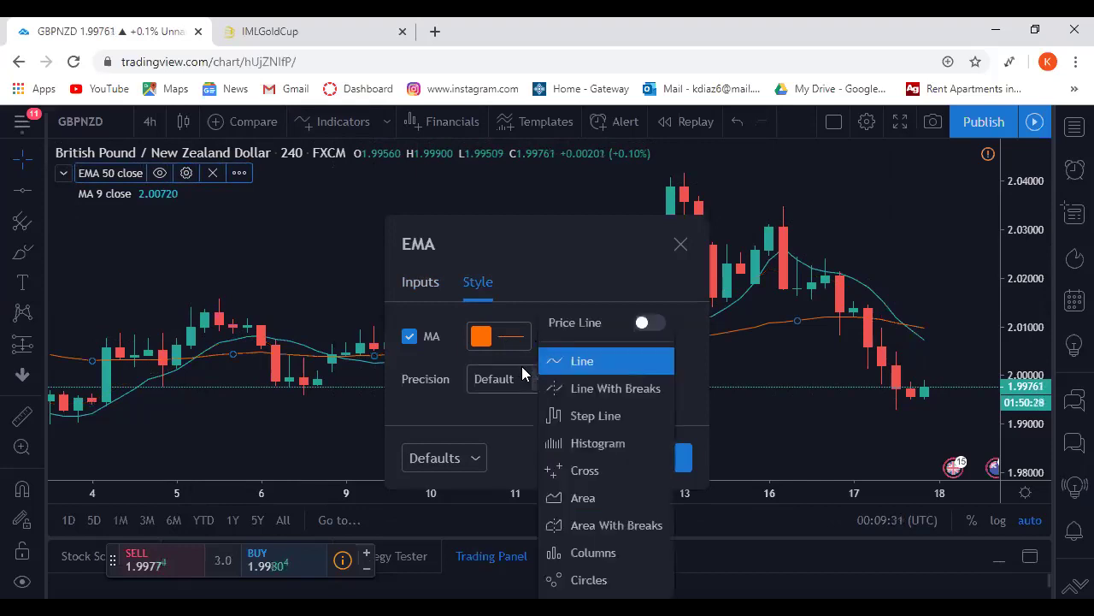
pyautogui.click(511, 346)
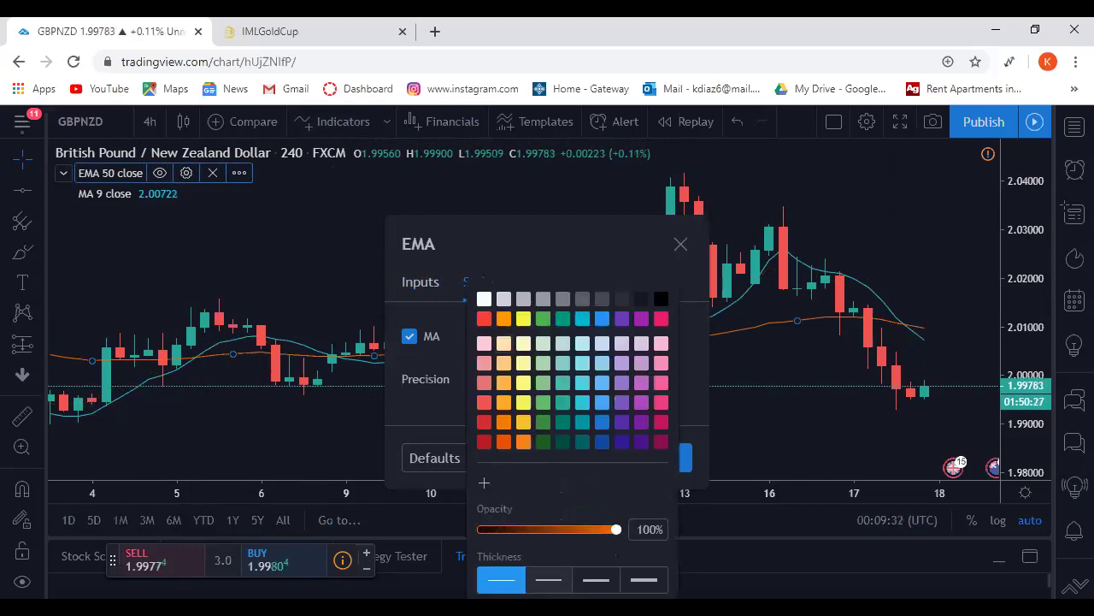
pyautogui.click(596, 580)
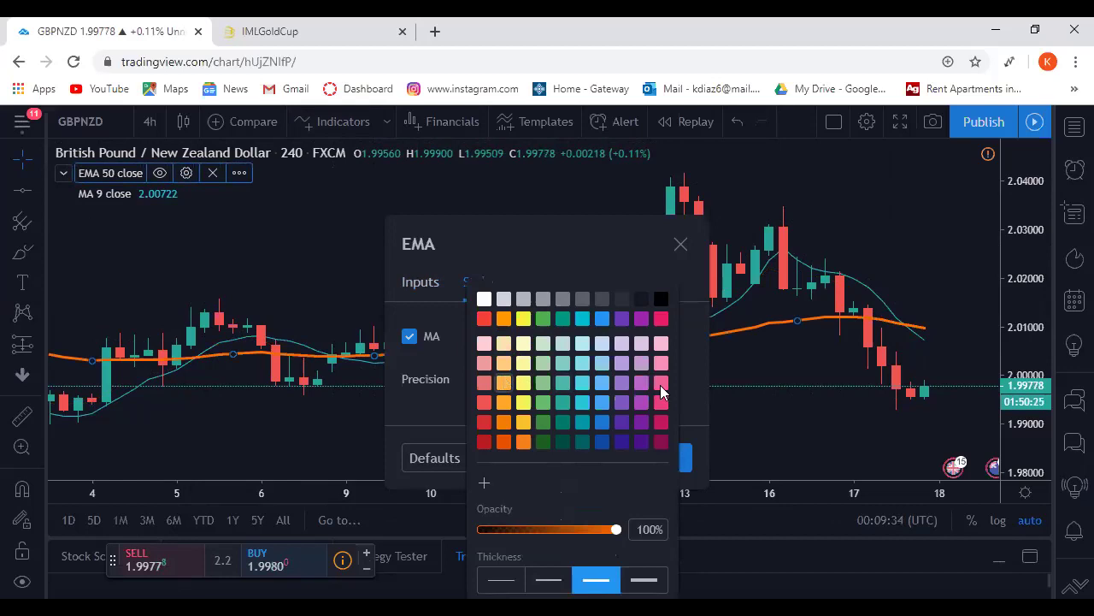
pyautogui.click(690, 396)
pyautogui.click(659, 460)
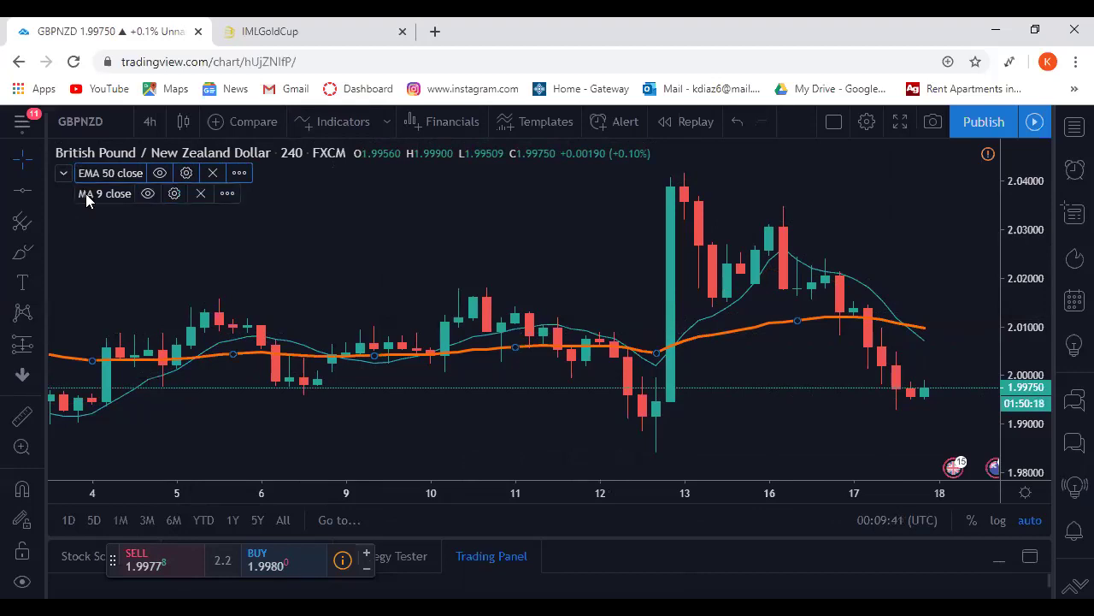
# Set the length of the MA indicator to 4 and apply it.
pyautogui.click(174, 193)
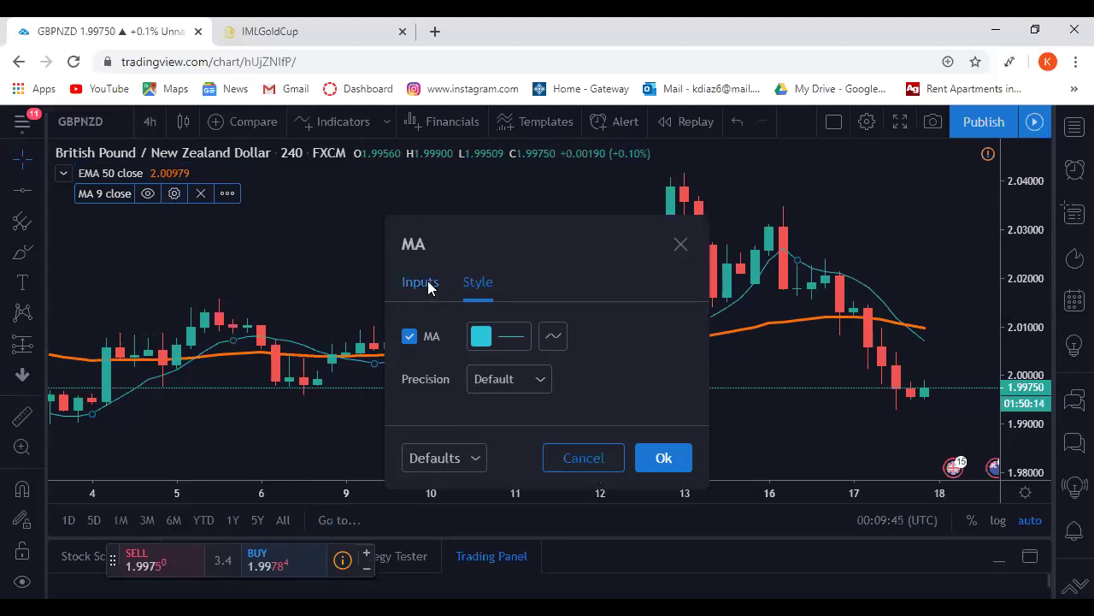
pyautogui.click(428, 284)
pyautogui.click(491, 334)
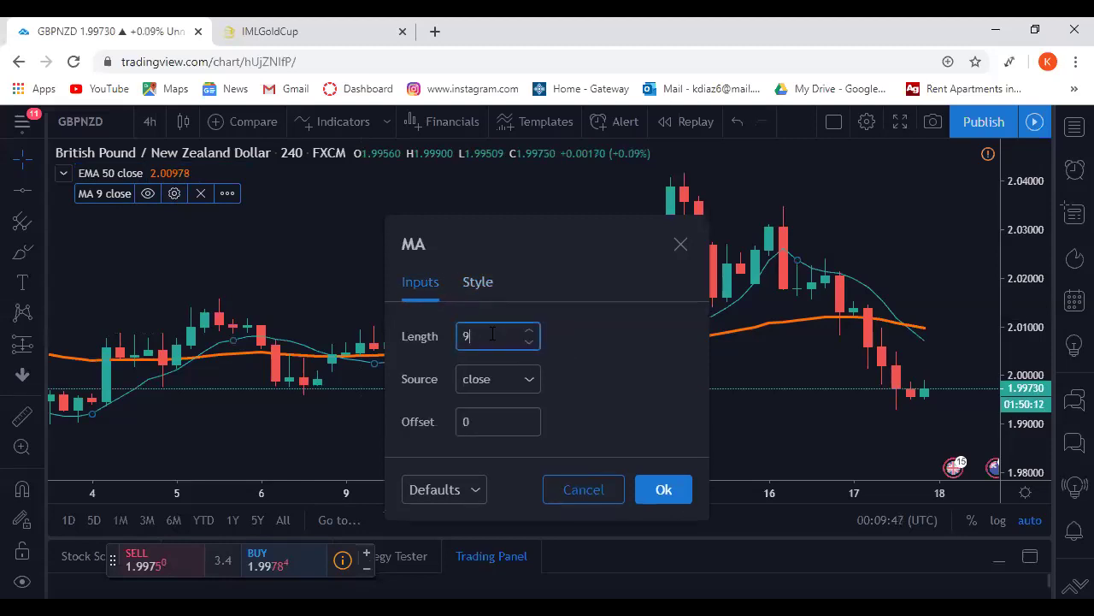
pyautogui.write('4')
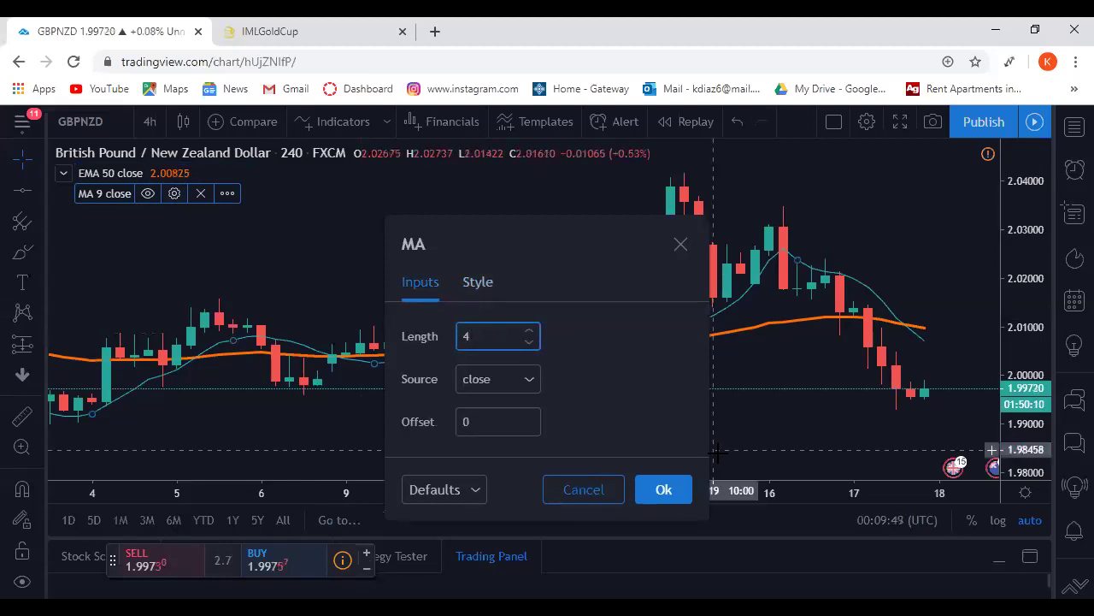
pyautogui.click(661, 493)
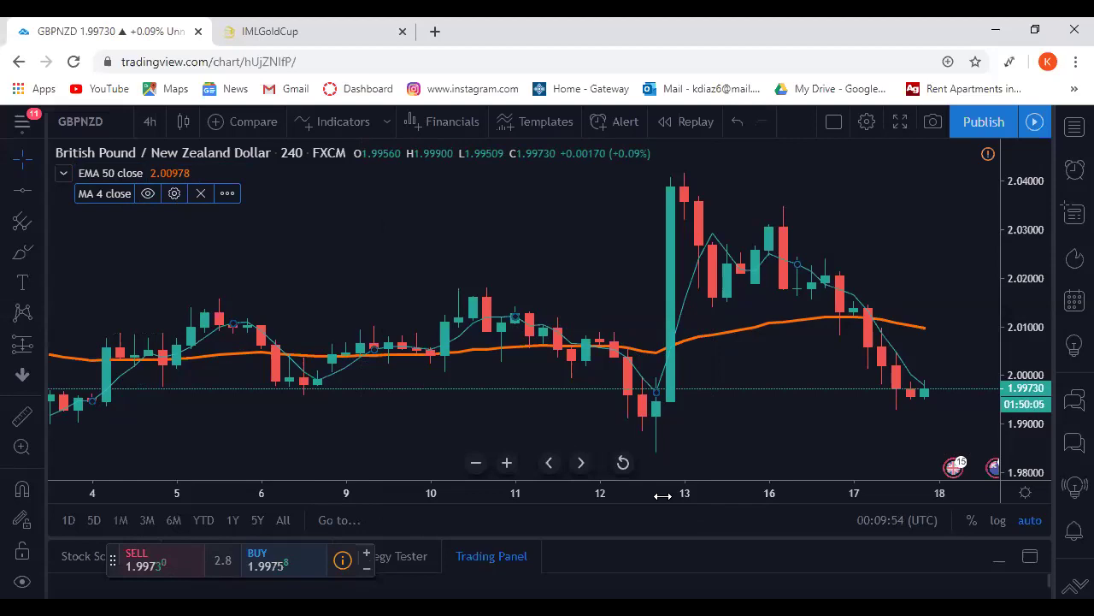
# Thicken the MA line to the third thickness option and close its settings.
pyautogui.click(175, 193)
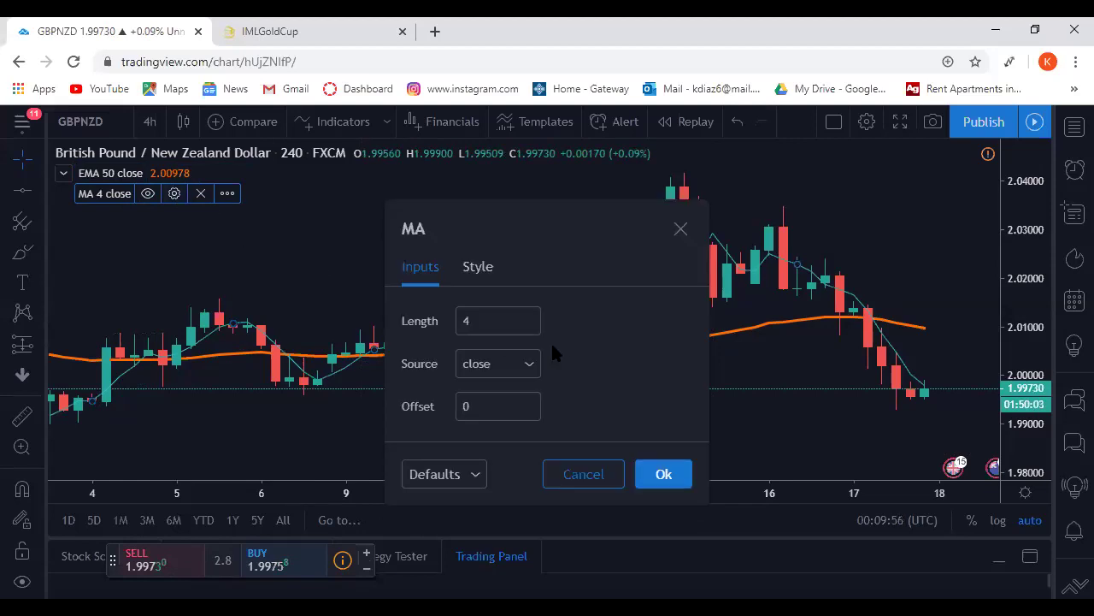
pyautogui.click(478, 266)
pyautogui.click(503, 320)
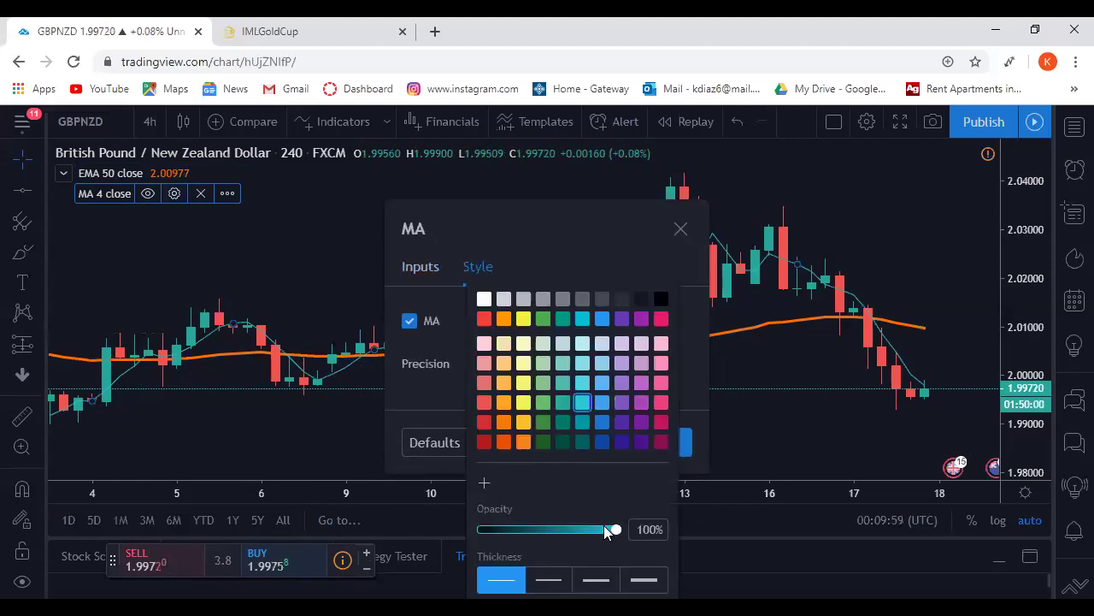
pyautogui.click(596, 580)
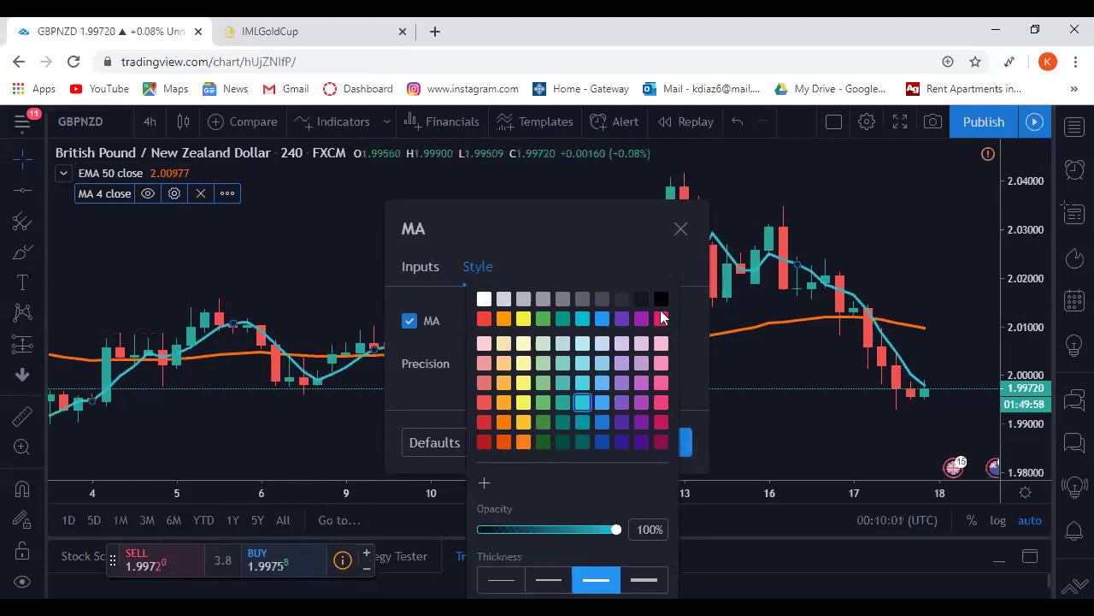
pyautogui.click(680, 231)
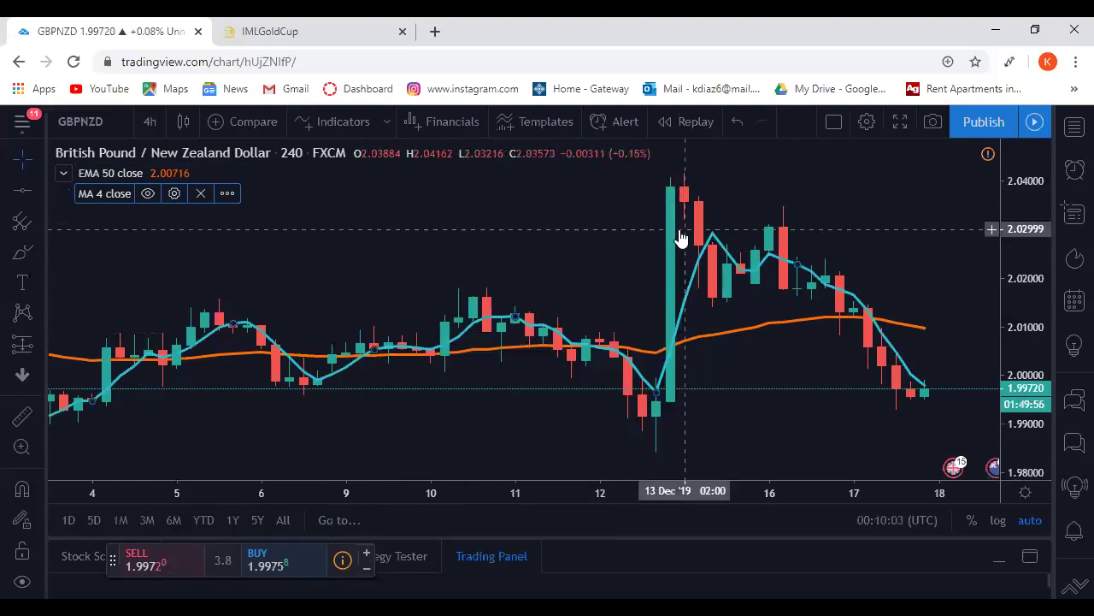
# Draw a small ellipse around the point where the MA crosses above the EMA near 13 December.
pyautogui.moveTo(126, 171)
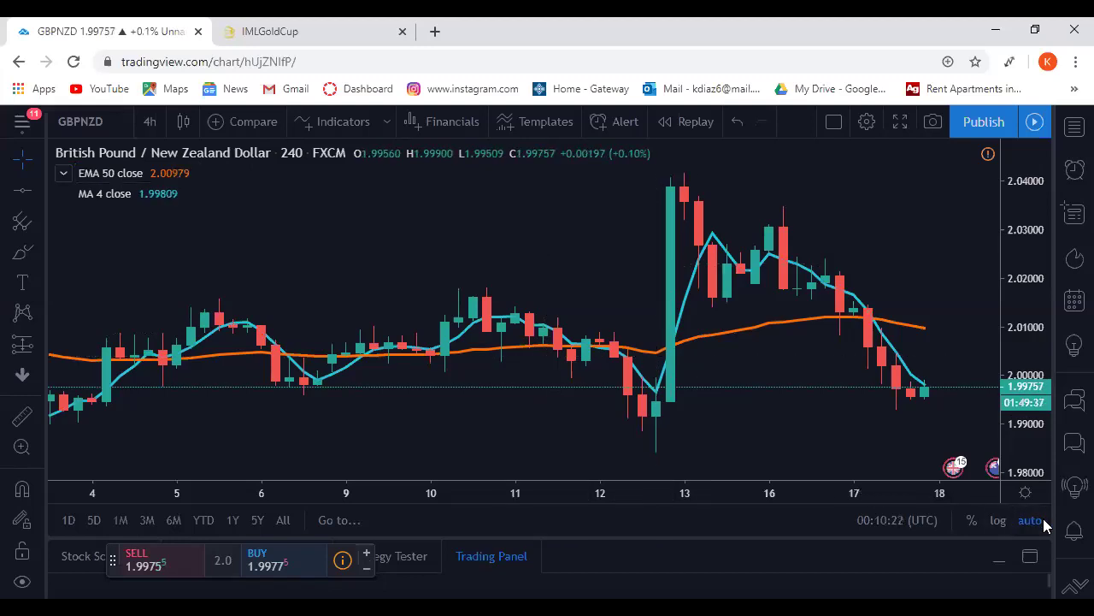
pyautogui.moveTo(728, 373); pyautogui.dragTo(515, 341)
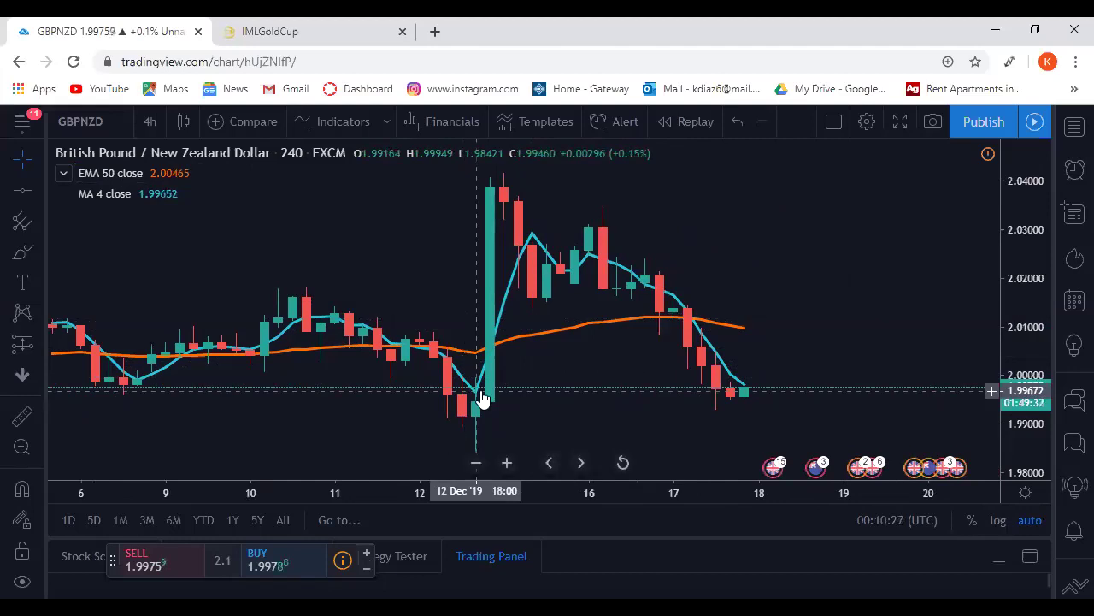
pyautogui.click(37, 287)
pyautogui.click(36, 253)
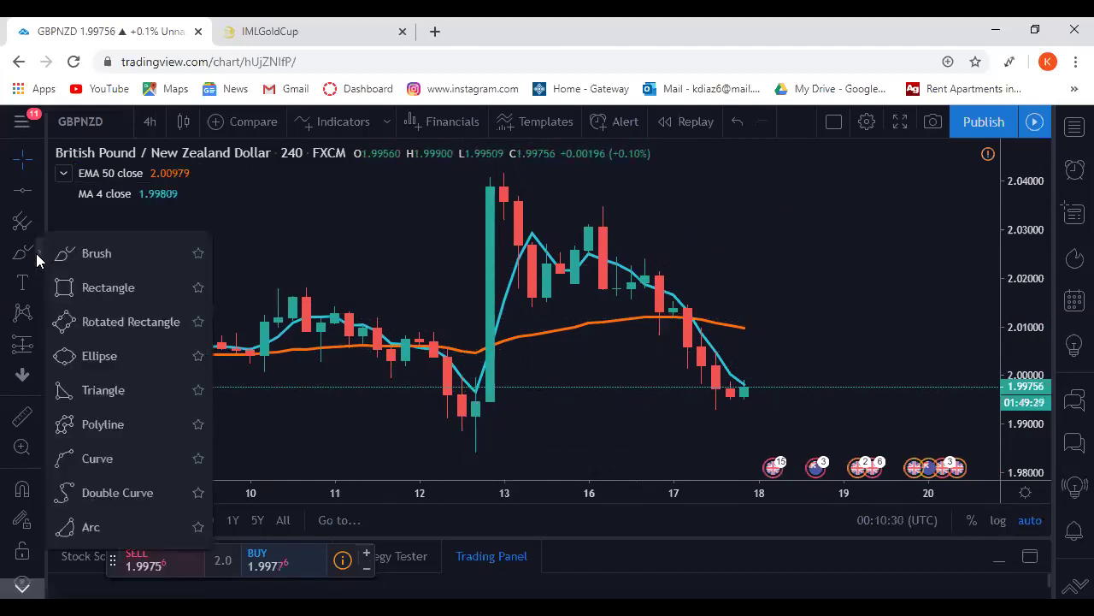
pyautogui.click(104, 359)
pyautogui.click(476, 329)
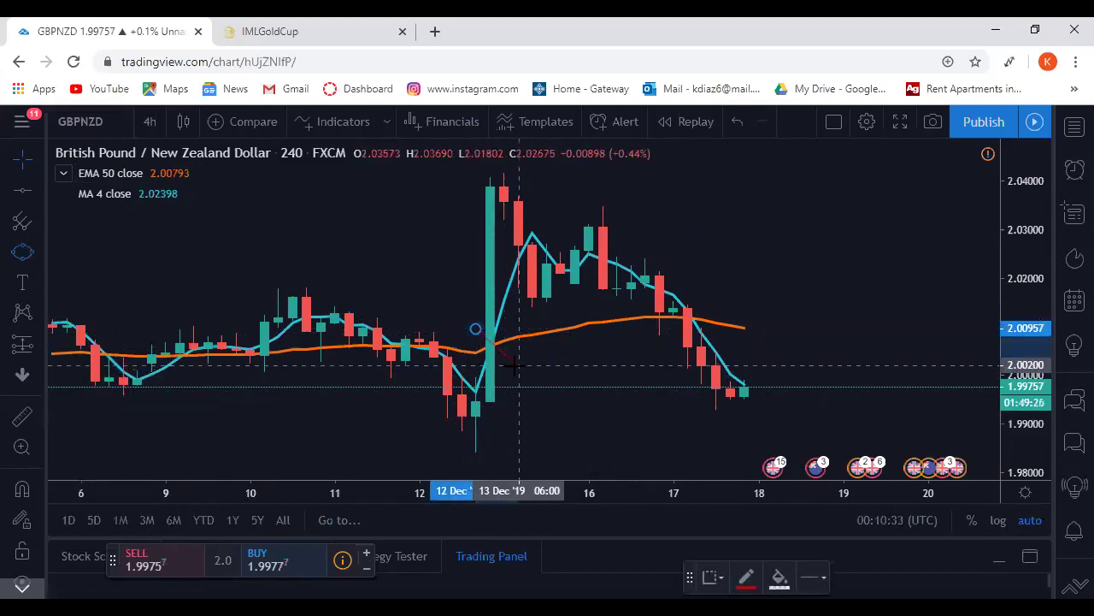
pyautogui.click(518, 366)
pyautogui.click(519, 339)
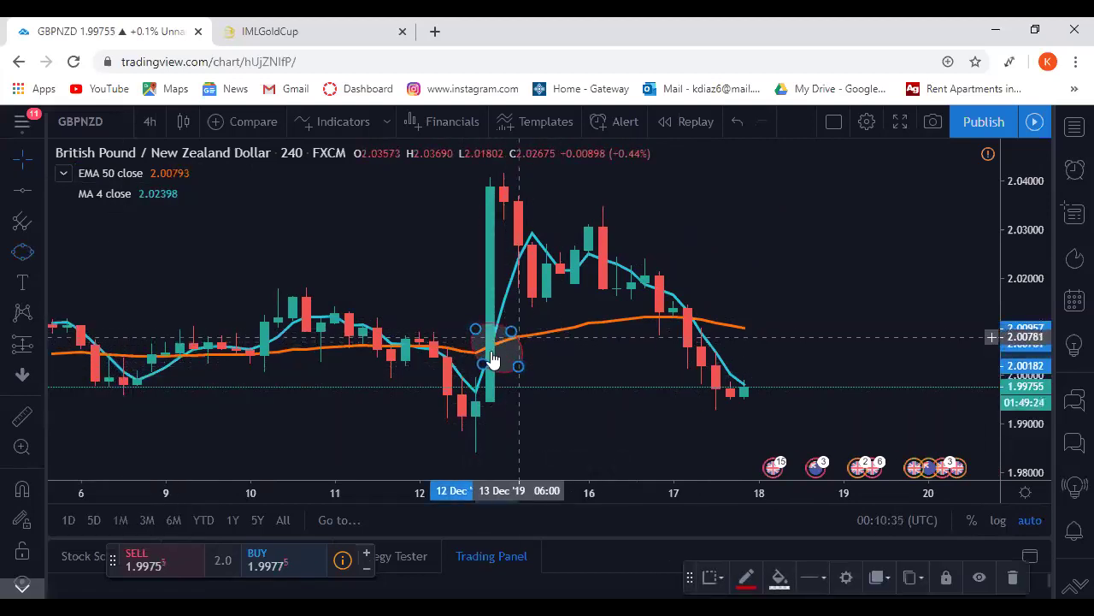
# Place an up-arrow icon beside the ellipse and rotate it to point diagonally up and to the right.
pyautogui.click(39, 377)
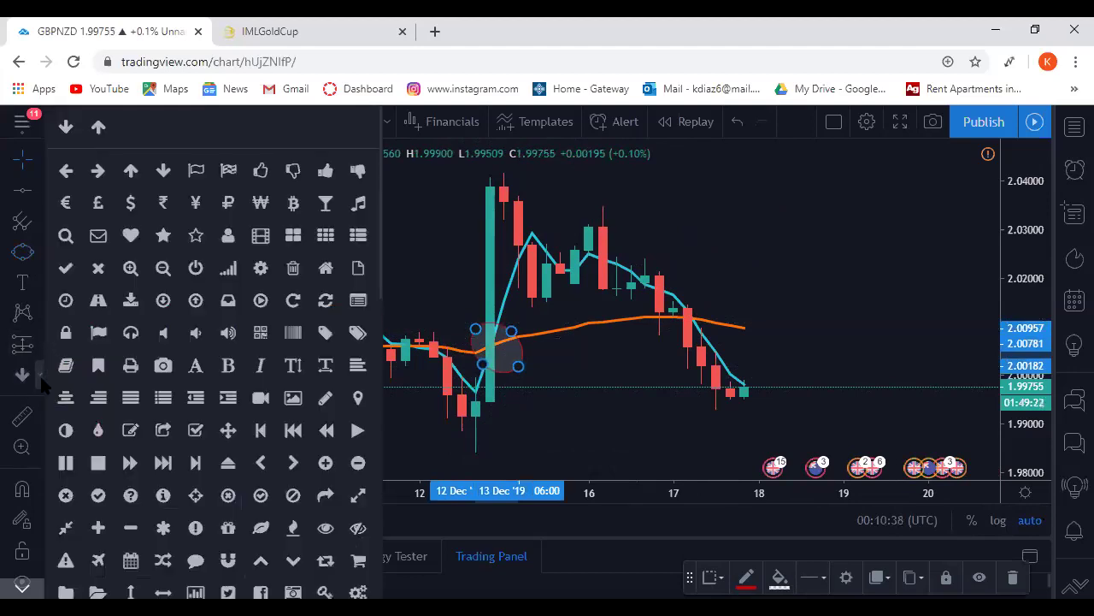
pyautogui.click(130, 171)
pyautogui.click(434, 314)
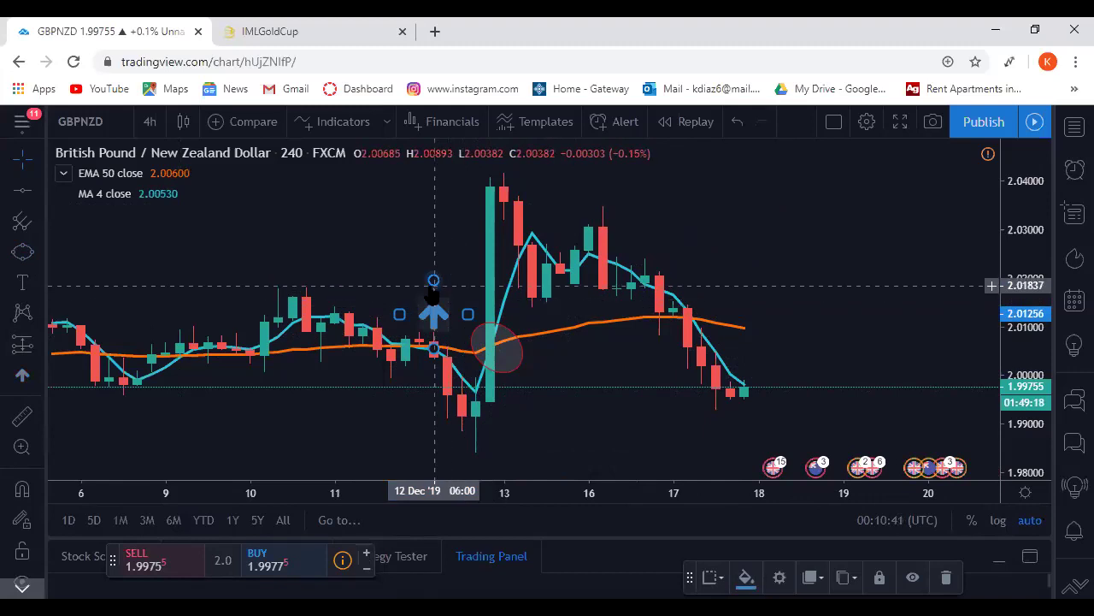
pyautogui.moveTo(434, 284); pyautogui.dragTo(479, 293)
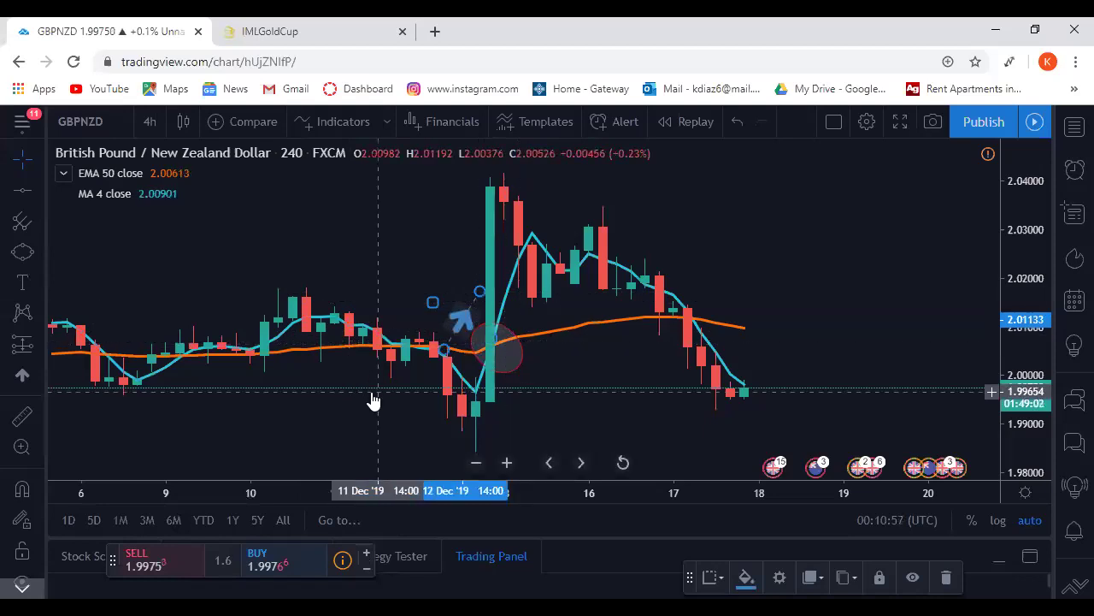
# Draw a small ellipse around the point where the MA crosses below the EMA near 17 December.
pyautogui.click(22, 252)
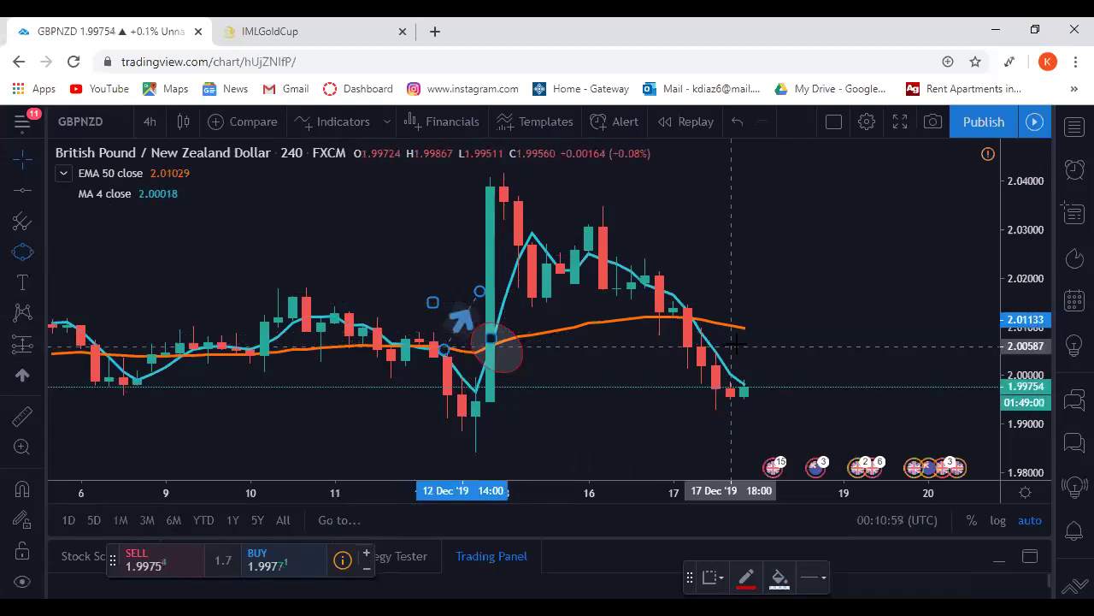
pyautogui.click(701, 292)
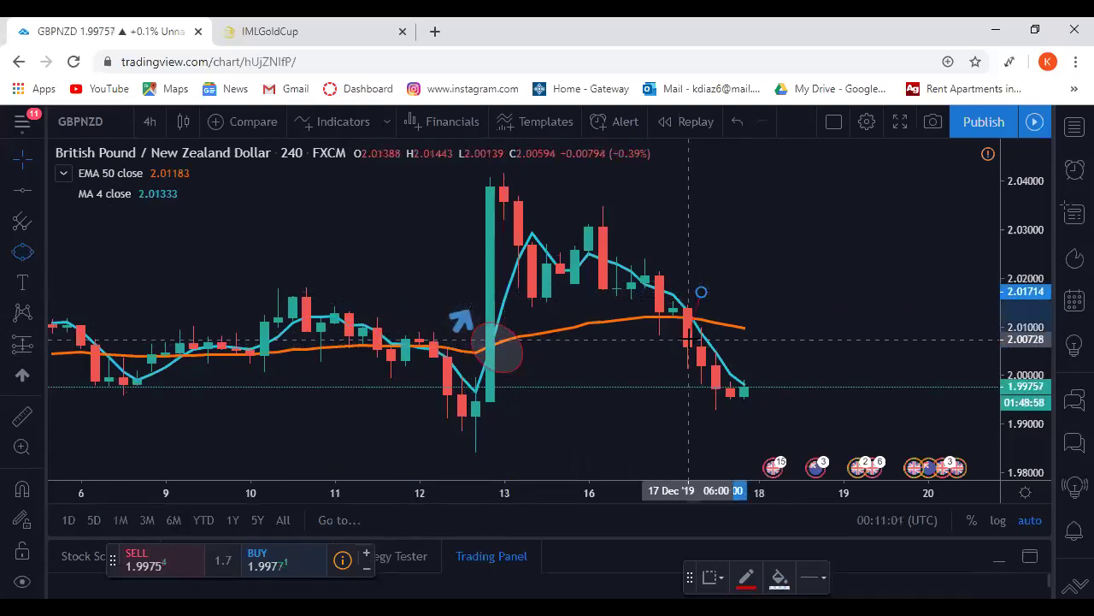
pyautogui.click(687, 341)
pyautogui.click(675, 328)
pyautogui.click(725, 324)
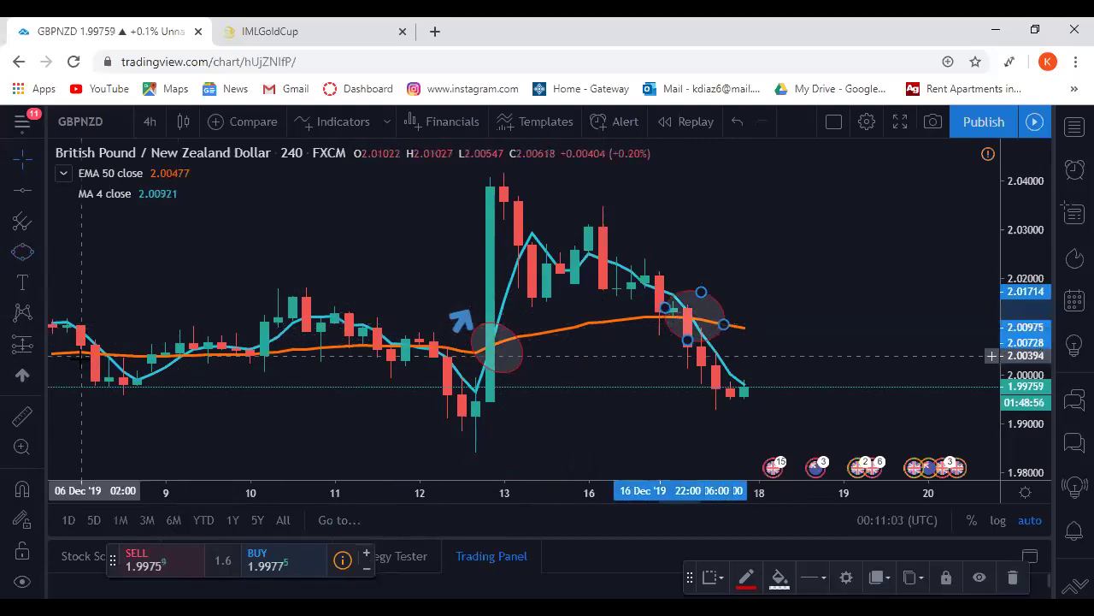
# Place a down-arrow icon above the 17 December ellipse and rotate it to point diagonally down and to the right.
pyautogui.click(34, 382)
pyautogui.click(40, 376)
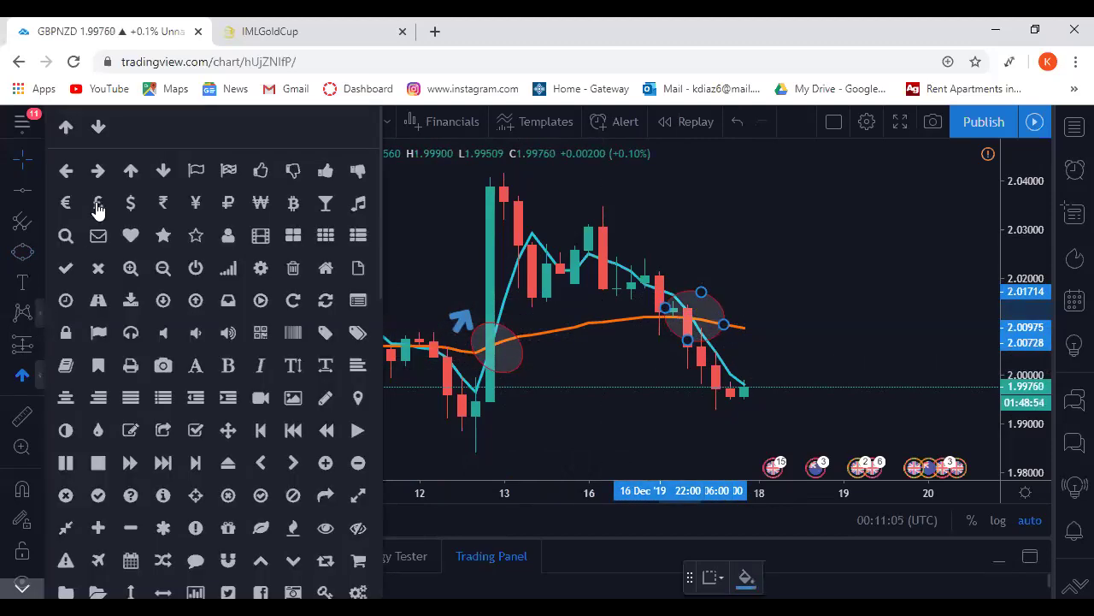
pyautogui.click(164, 170)
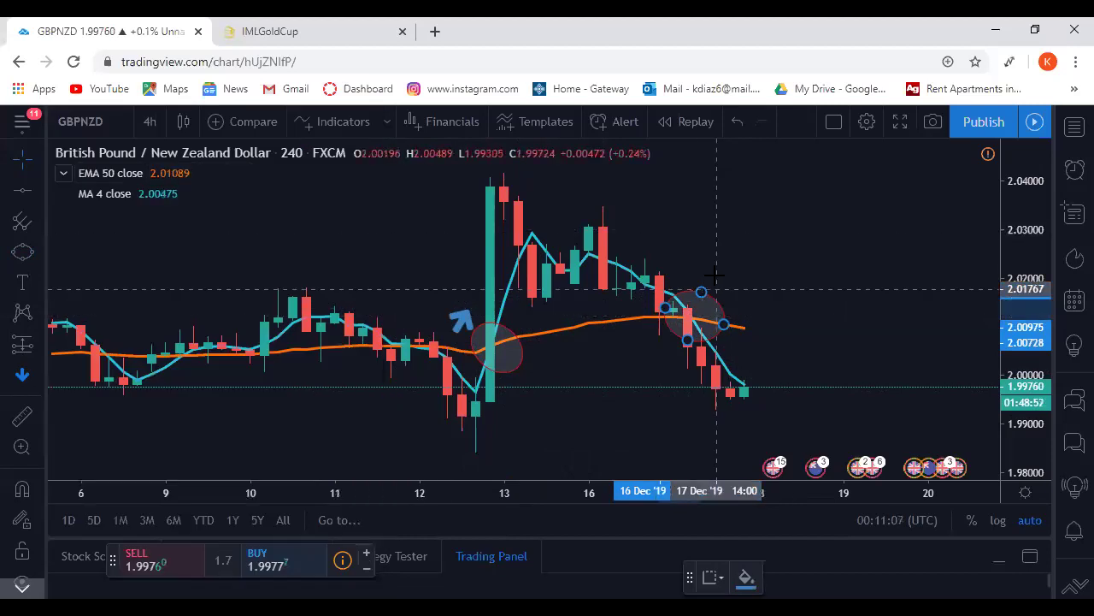
pyautogui.click(716, 267)
pyautogui.moveTo(738, 291); pyautogui.dragTo(716, 291)
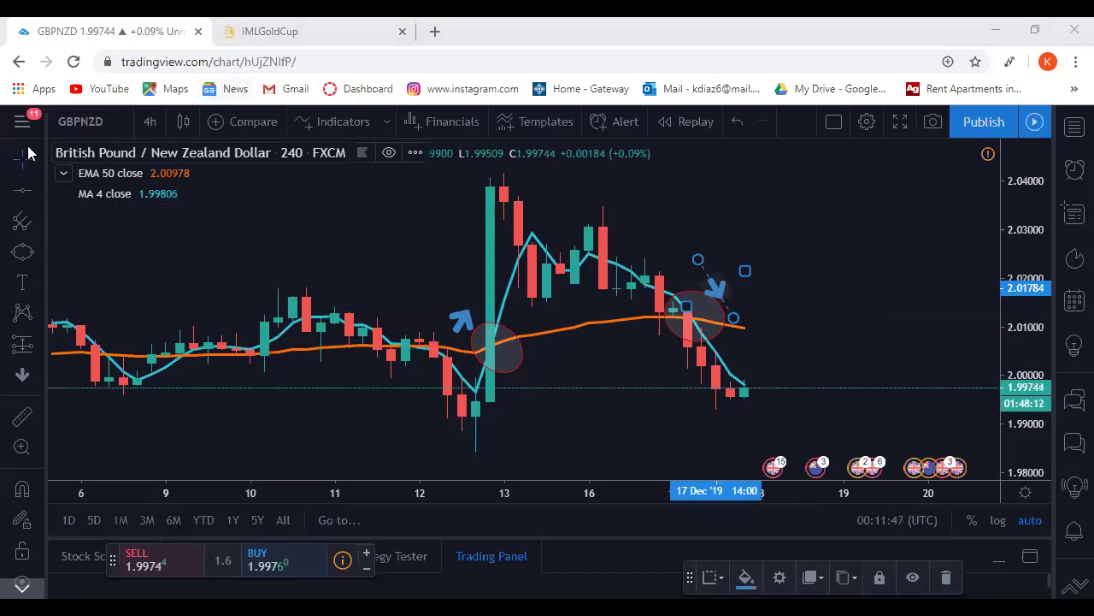
# Remove the EMA 50 and MA 4 indicators from the chart.
pyautogui.click(62, 176)
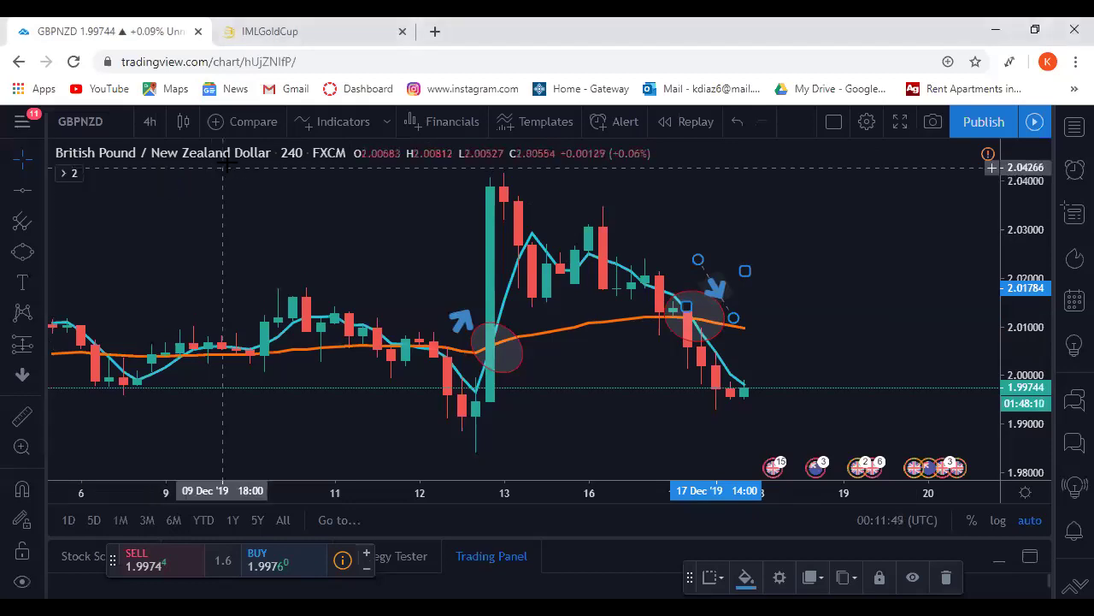
pyautogui.click(68, 176)
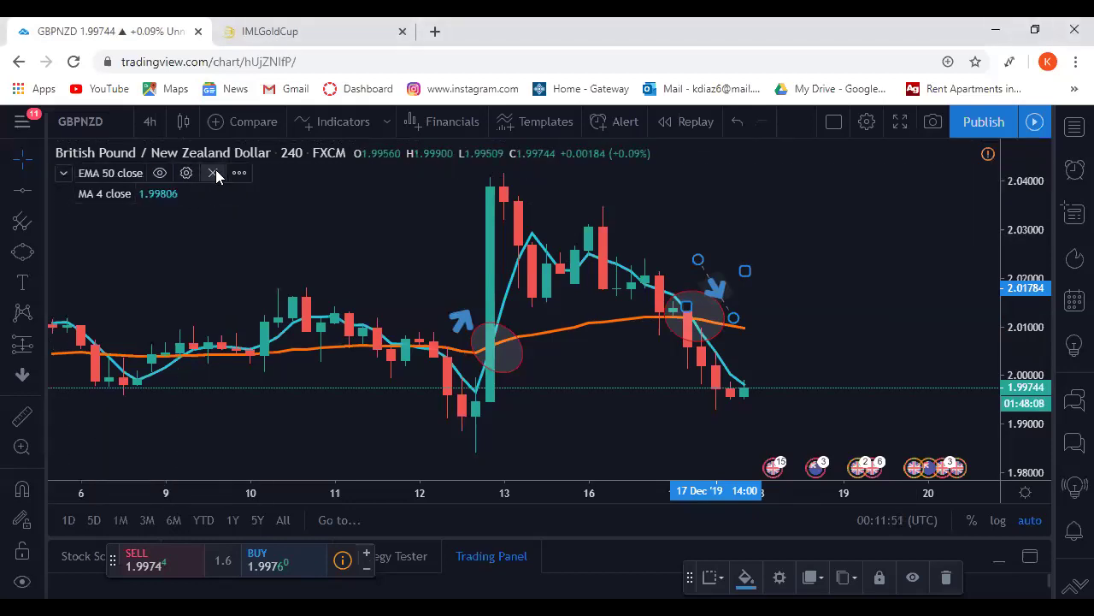
pyautogui.click(213, 173)
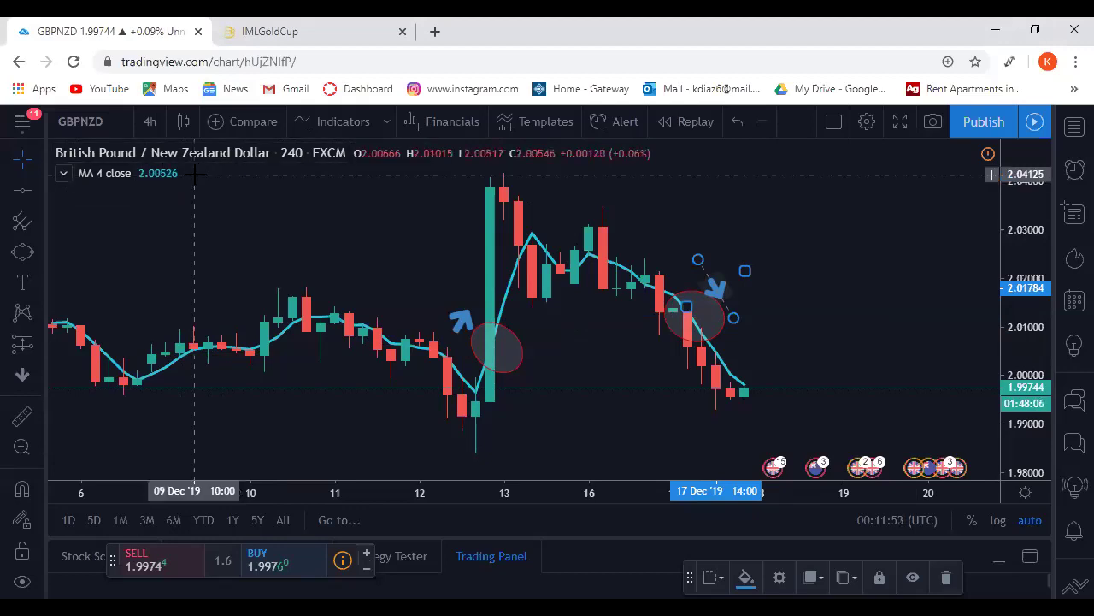
pyautogui.moveTo(152, 172)
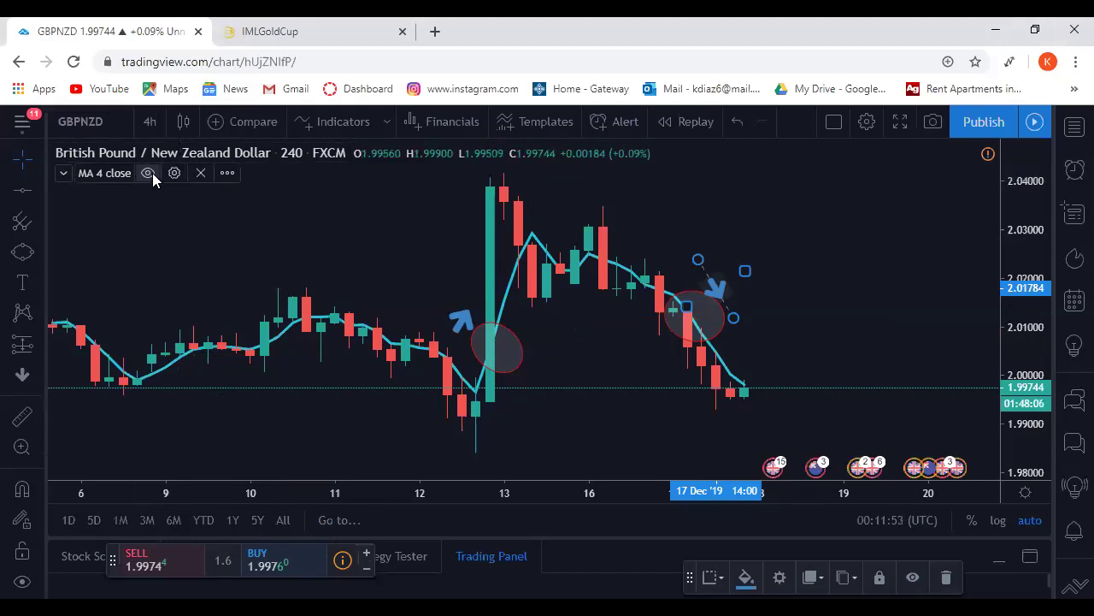
pyautogui.click(199, 173)
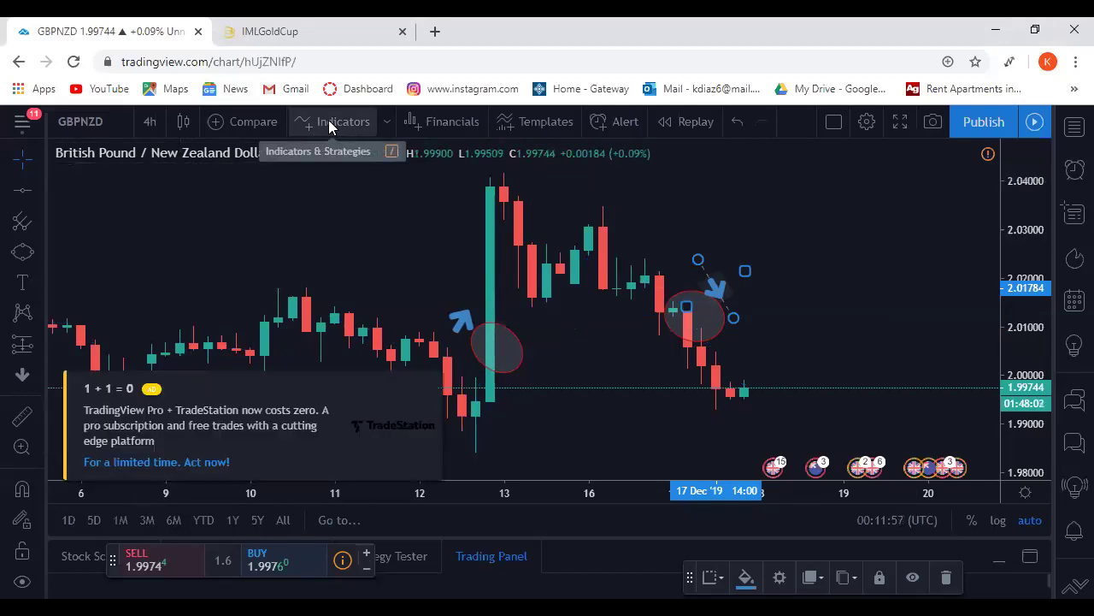
# Search the indicators for "moving", add Moving Average Exponential and Moving Average to the chart, and dismiss the promotional notice.
pyautogui.click(328, 120)
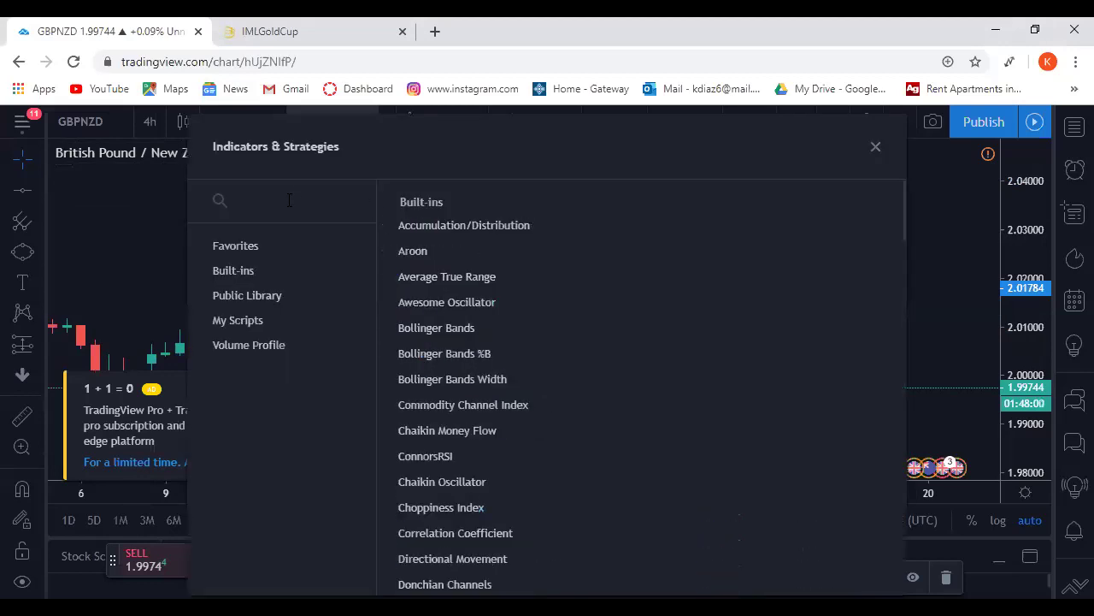
pyautogui.write('moving')
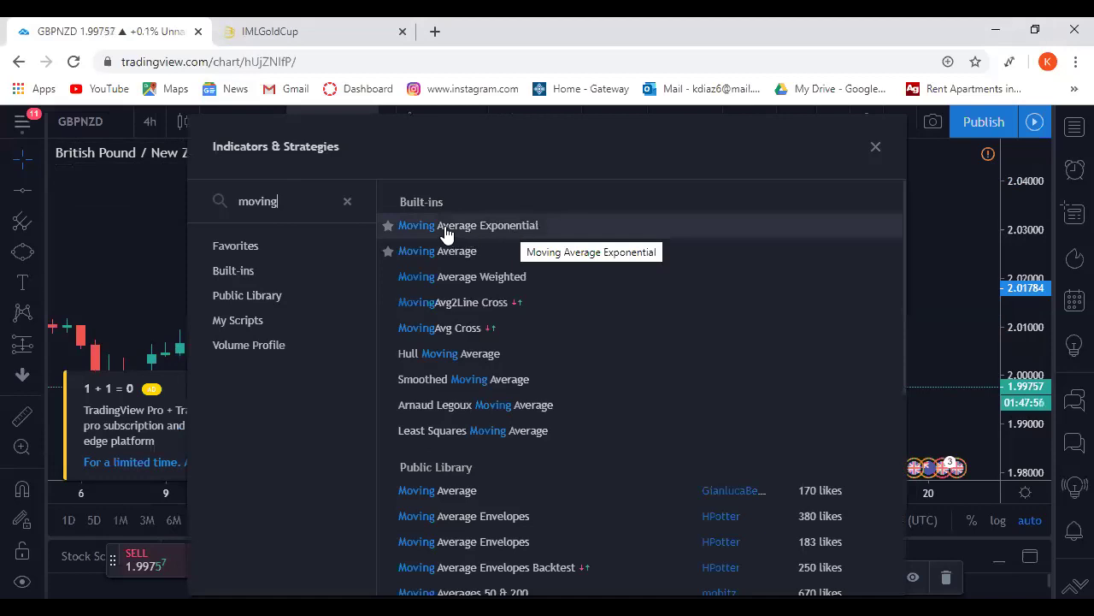
pyautogui.click(497, 227)
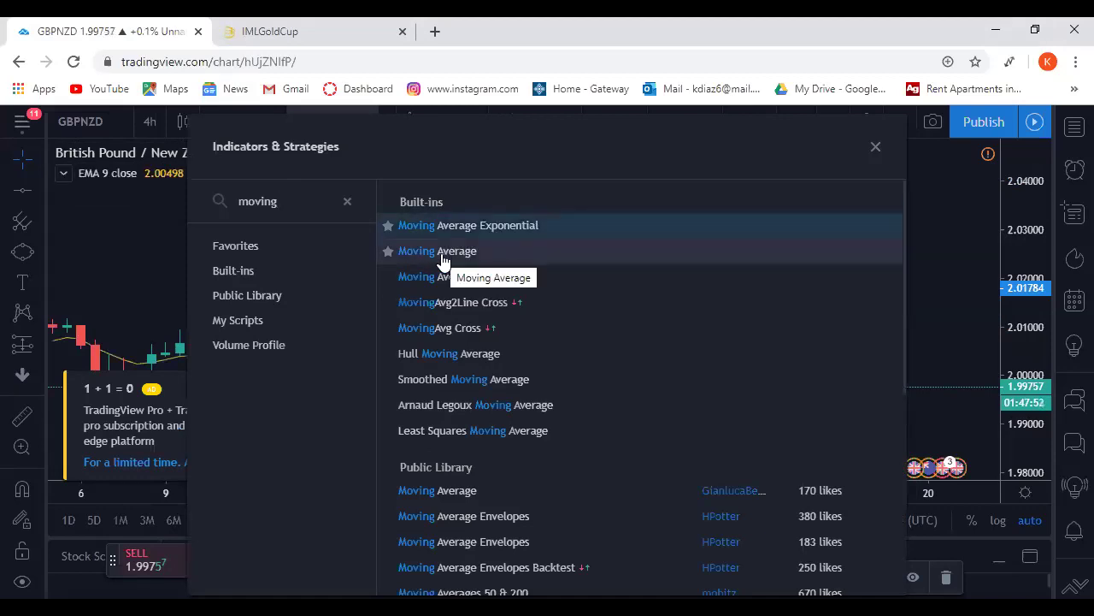
pyautogui.click(404, 251)
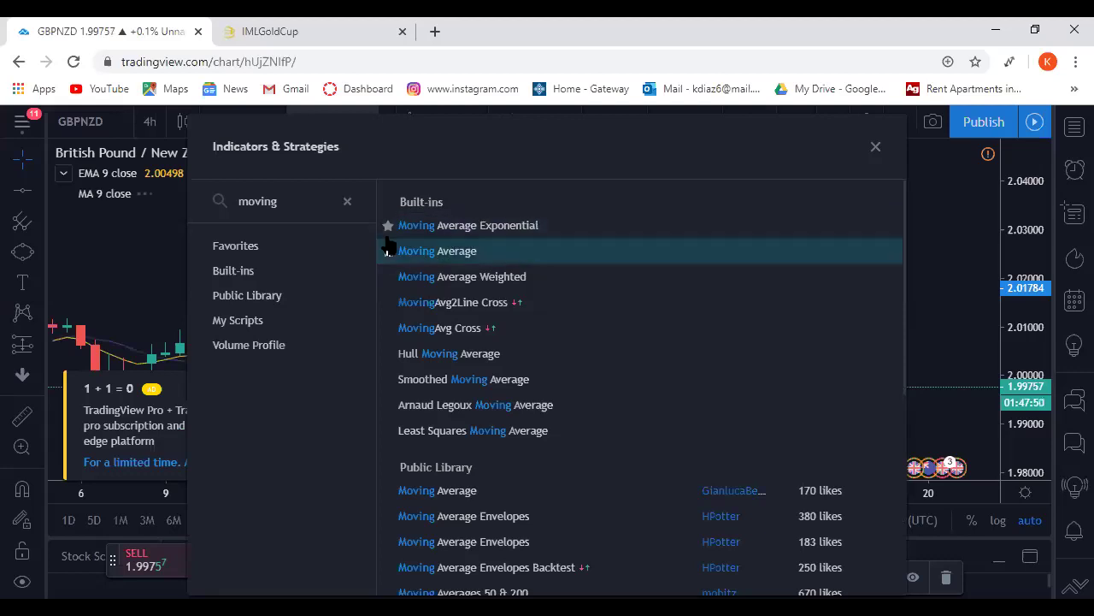
pyautogui.press('Escape')
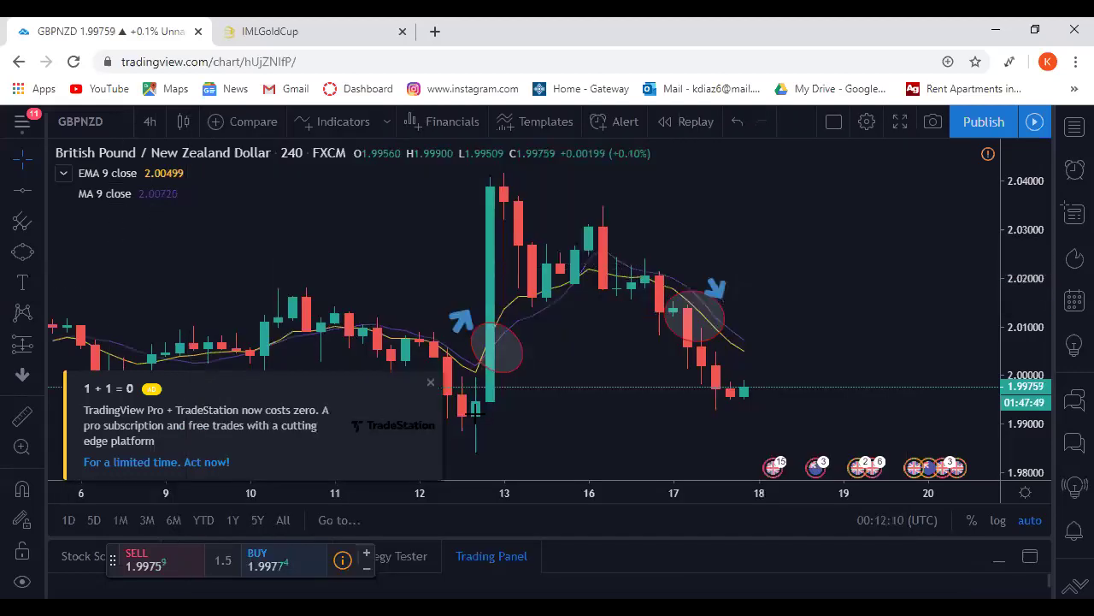
pyautogui.click(433, 383)
# Set the length of the newly added EMA indicator to 50.
pyautogui.moveTo(102, 174)
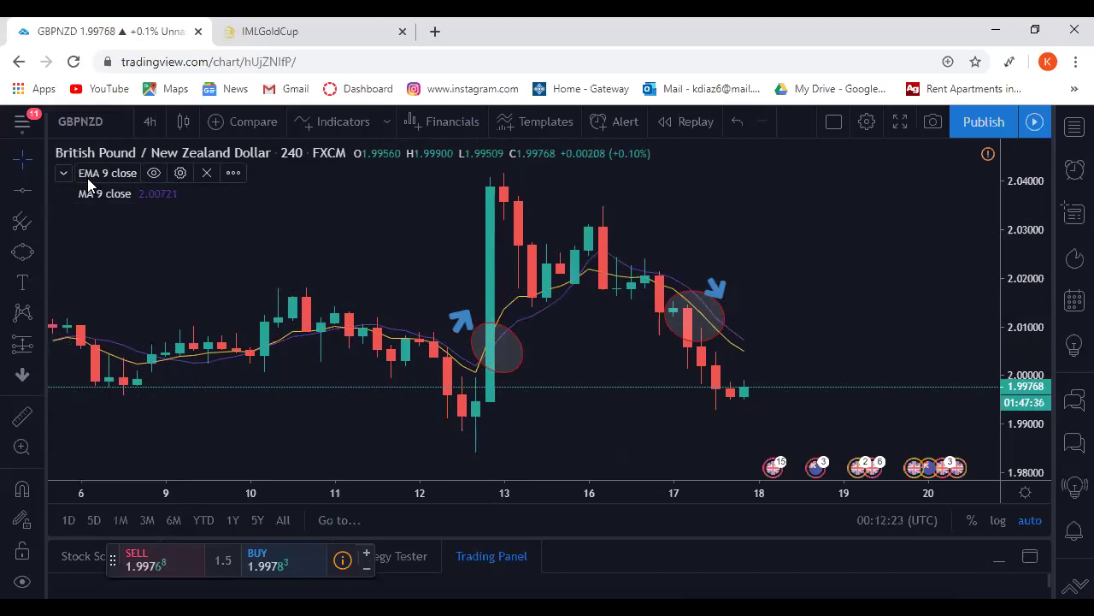
pyautogui.moveTo(88, 193)
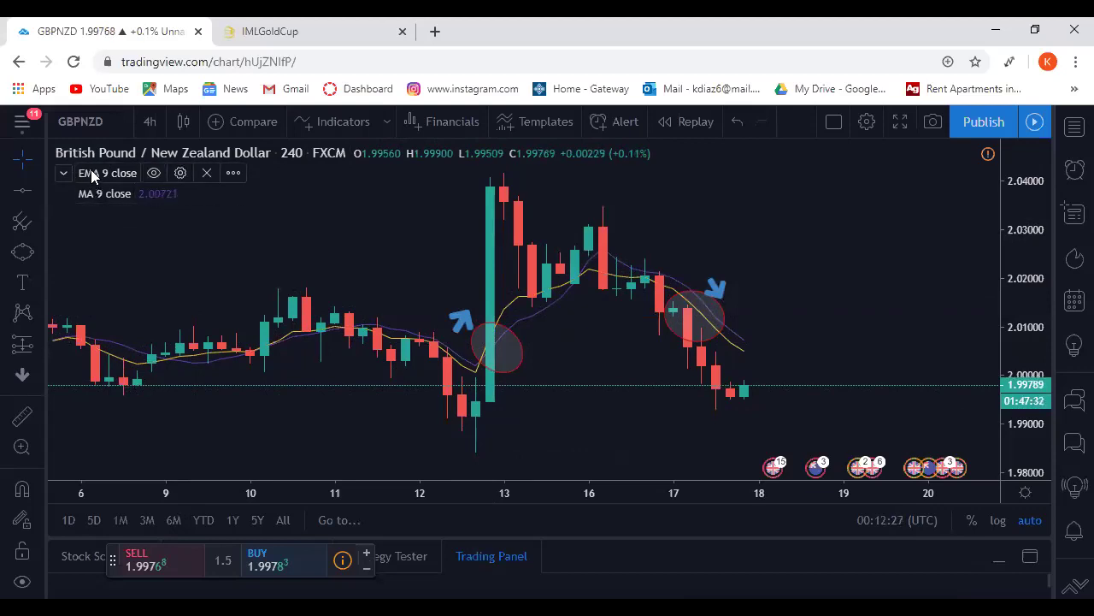
pyautogui.click(179, 174)
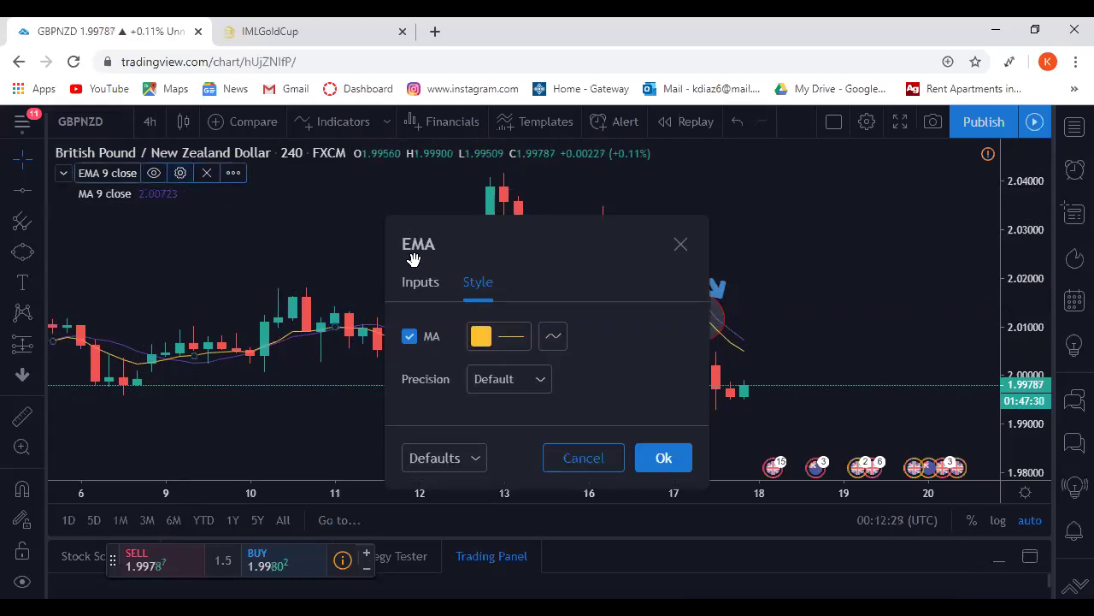
pyautogui.click(421, 293)
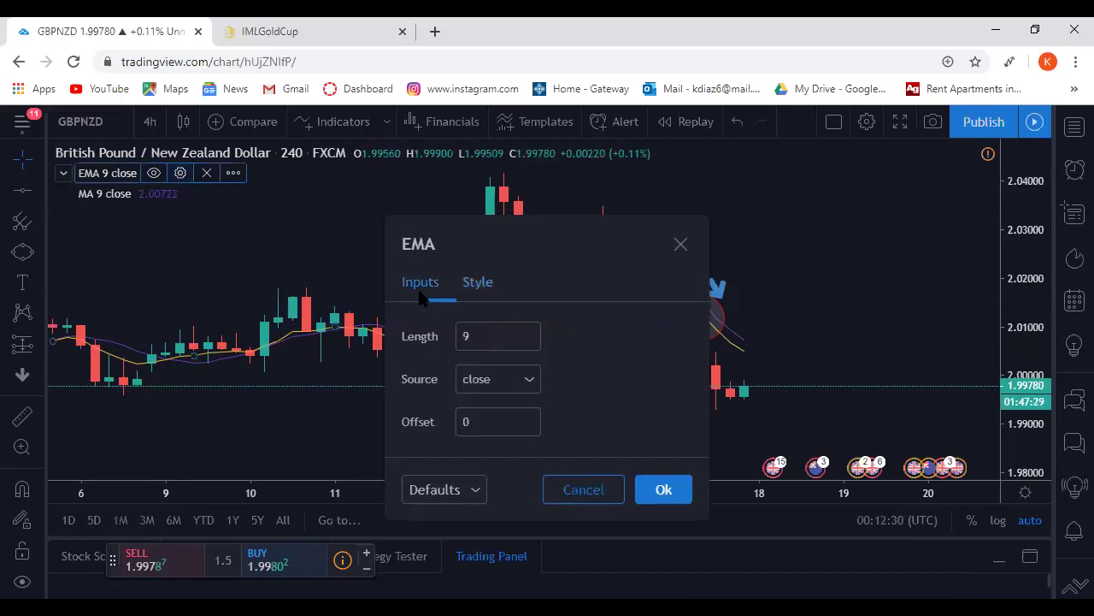
pyautogui.click(489, 341)
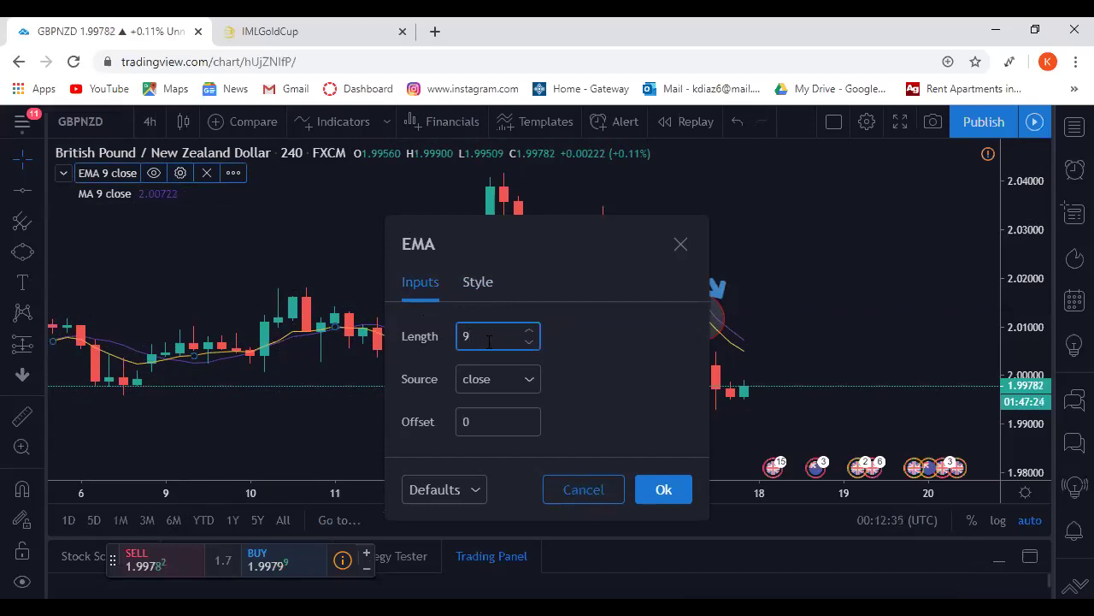
pyautogui.write('0')
# Thicken the EMA line to the third thickness option and confirm its settings.
pyautogui.click(475, 285)
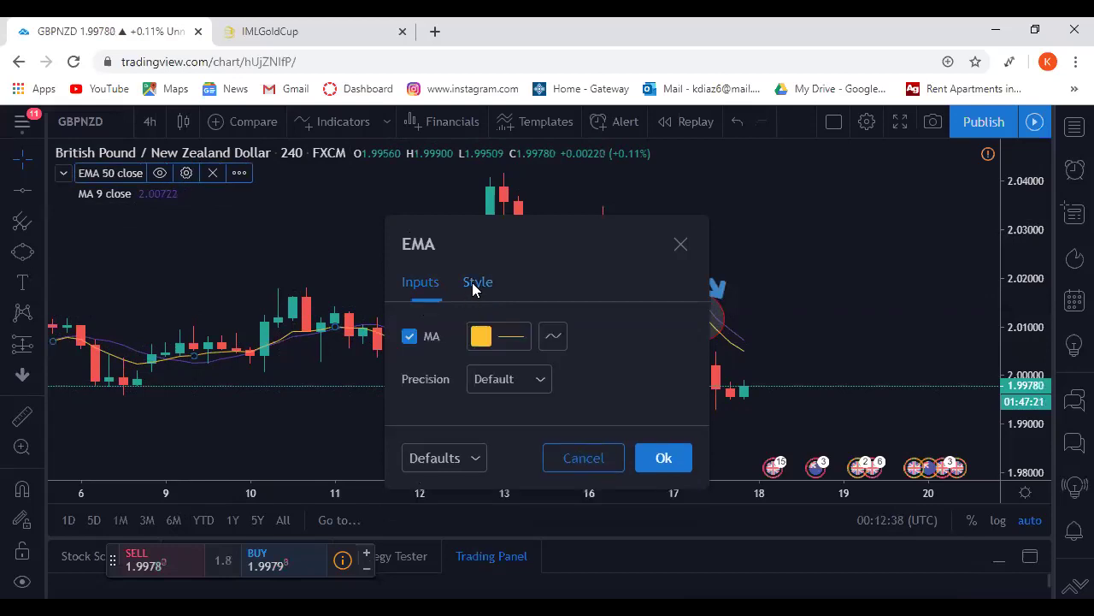
pyautogui.click(513, 342)
pyautogui.click(595, 580)
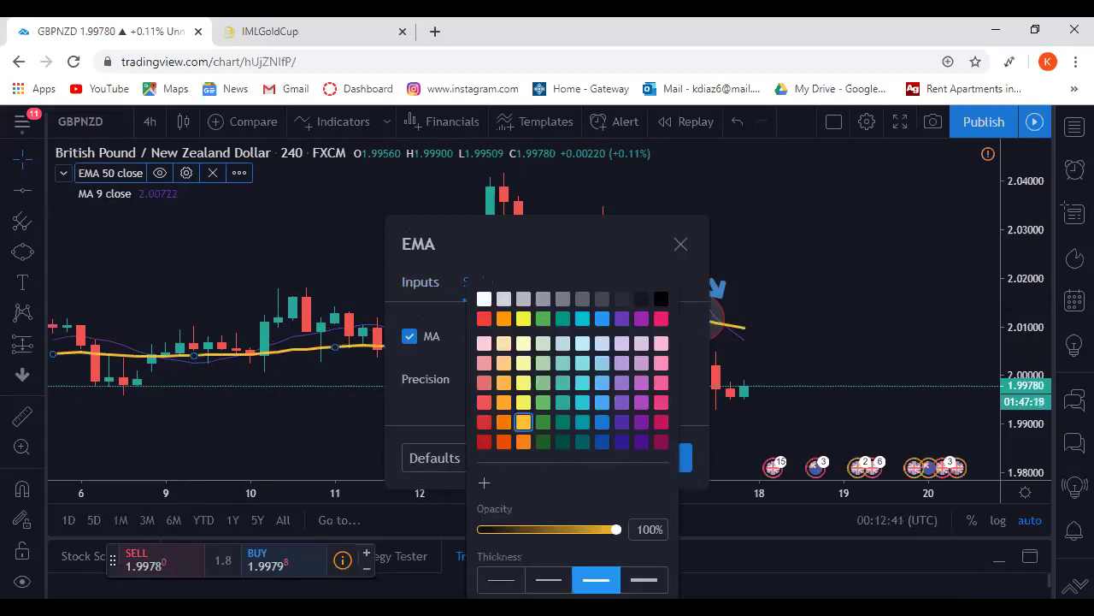
pyautogui.click(684, 452)
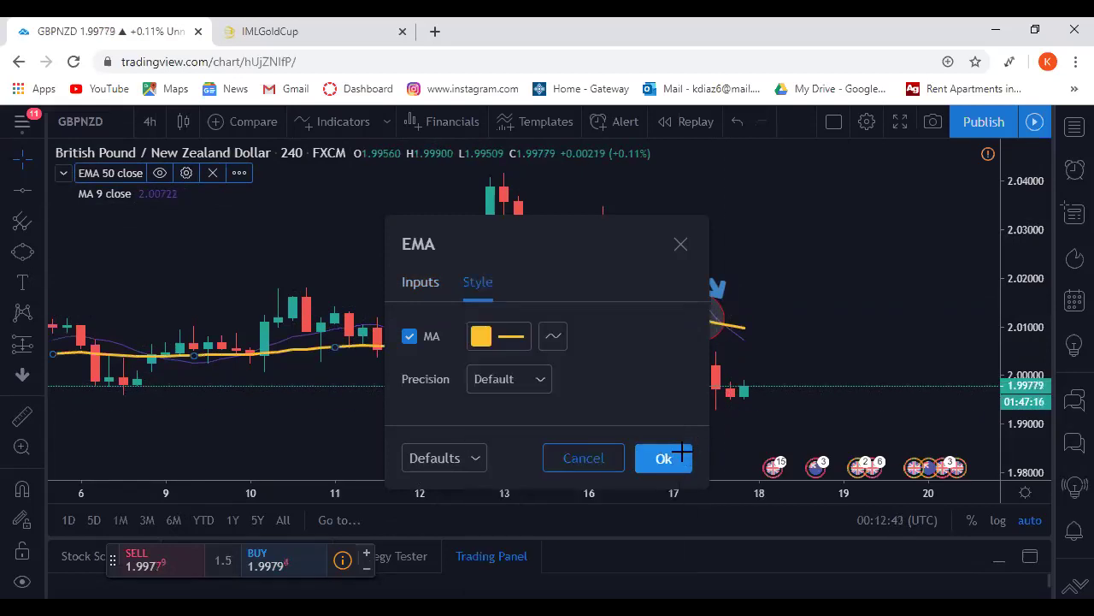
pyautogui.click(675, 455)
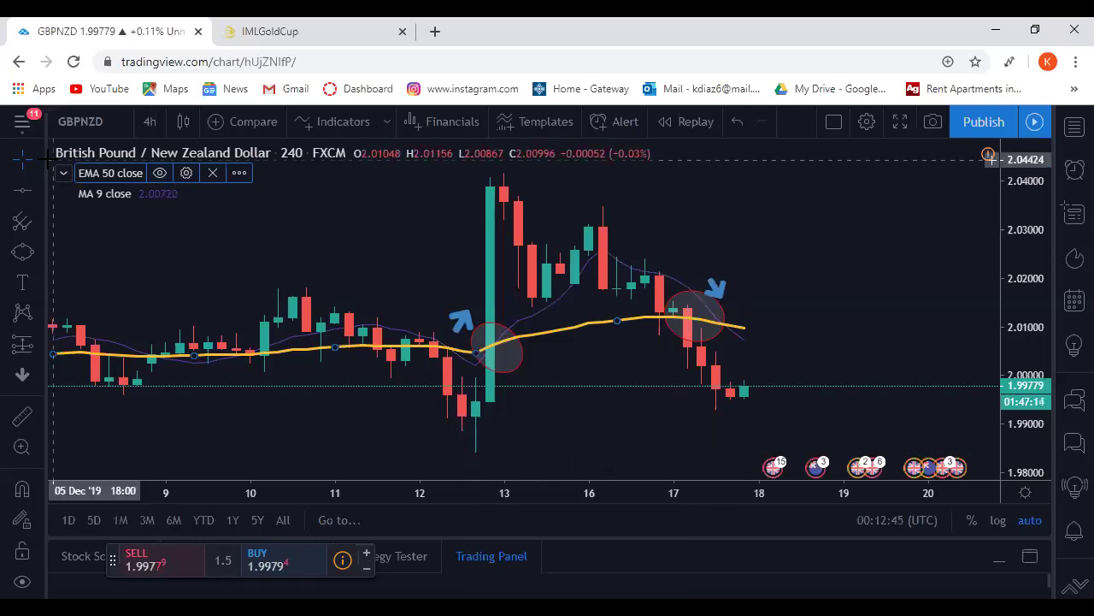
# Set the length of the newly added MA indicator to 4.
pyautogui.moveTo(94, 197)
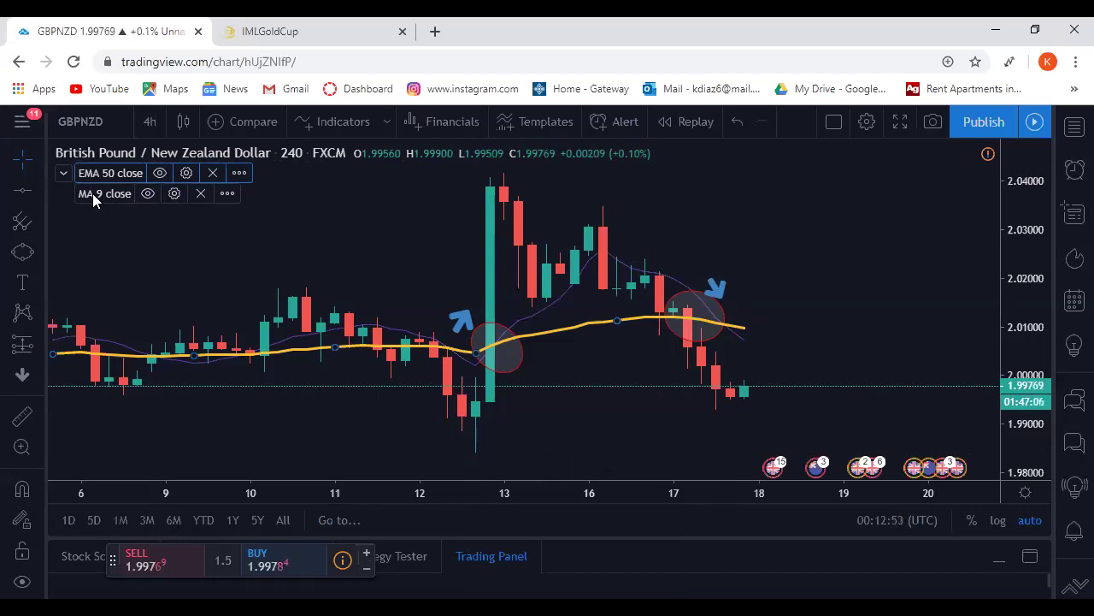
pyautogui.click(96, 195)
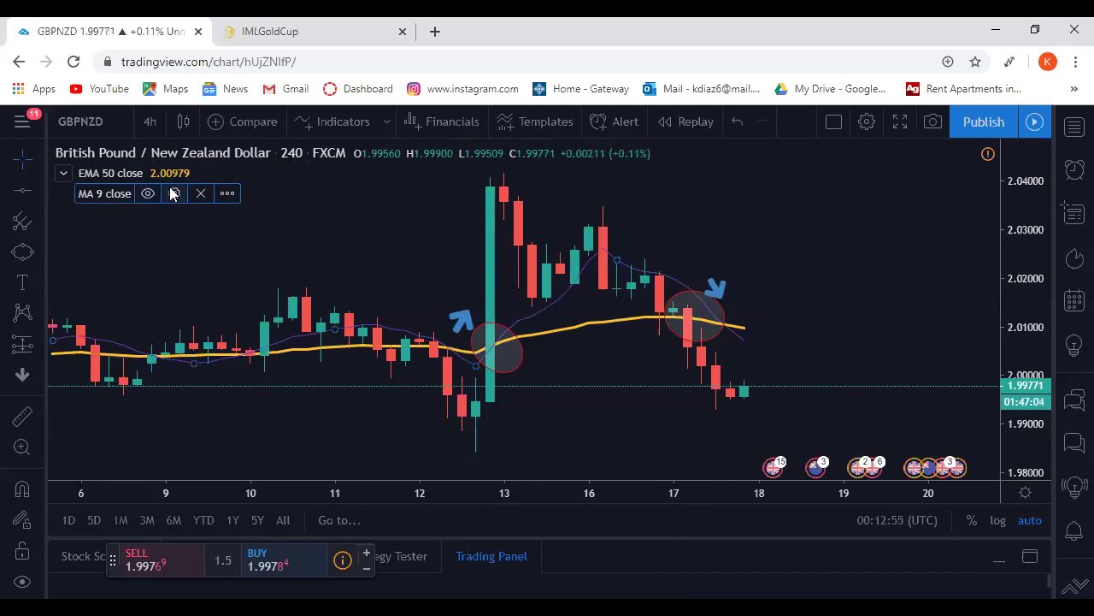
pyautogui.click(173, 193)
pyautogui.click(421, 283)
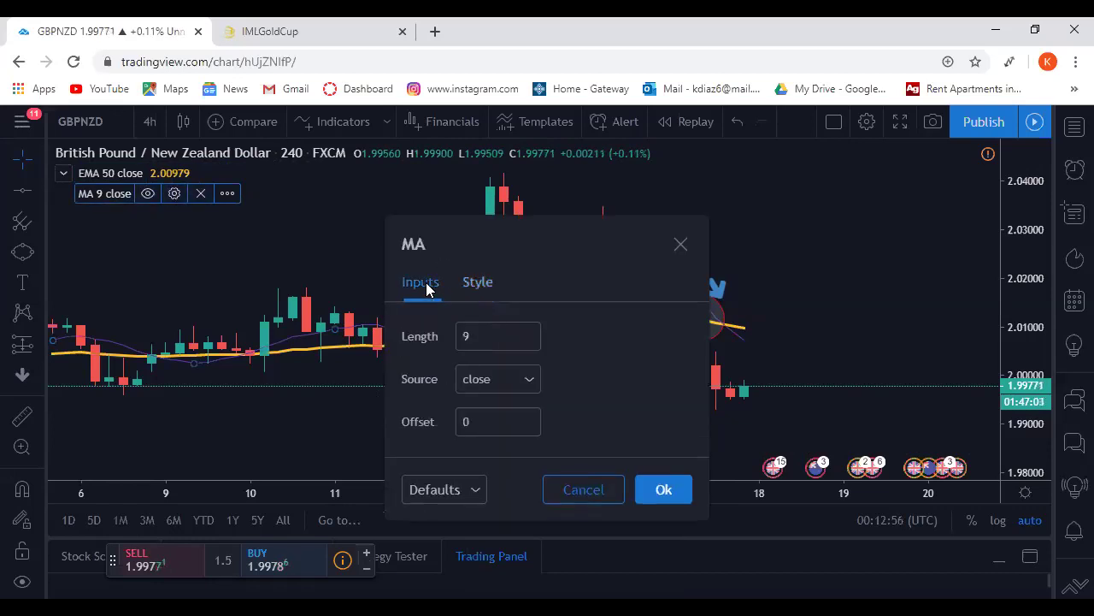
pyautogui.click(478, 336)
pyautogui.press('BackSpace')
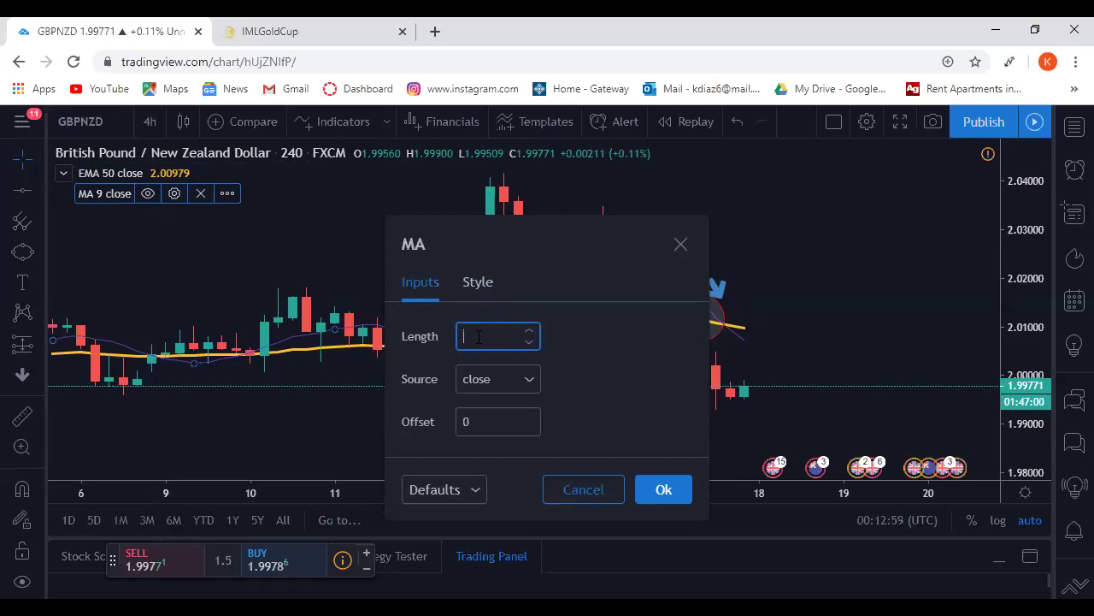
pyautogui.write('4')
# Give the MA line the third thickness option and return to the chart.
pyautogui.click(478, 282)
pyautogui.click(518, 338)
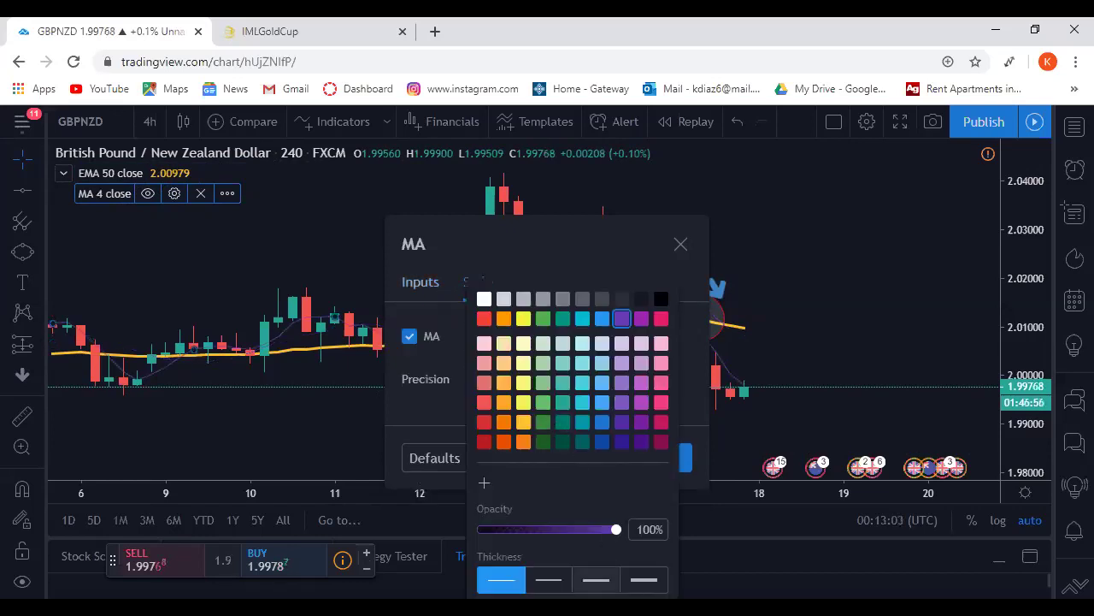
pyautogui.click(596, 579)
pyautogui.click(689, 458)
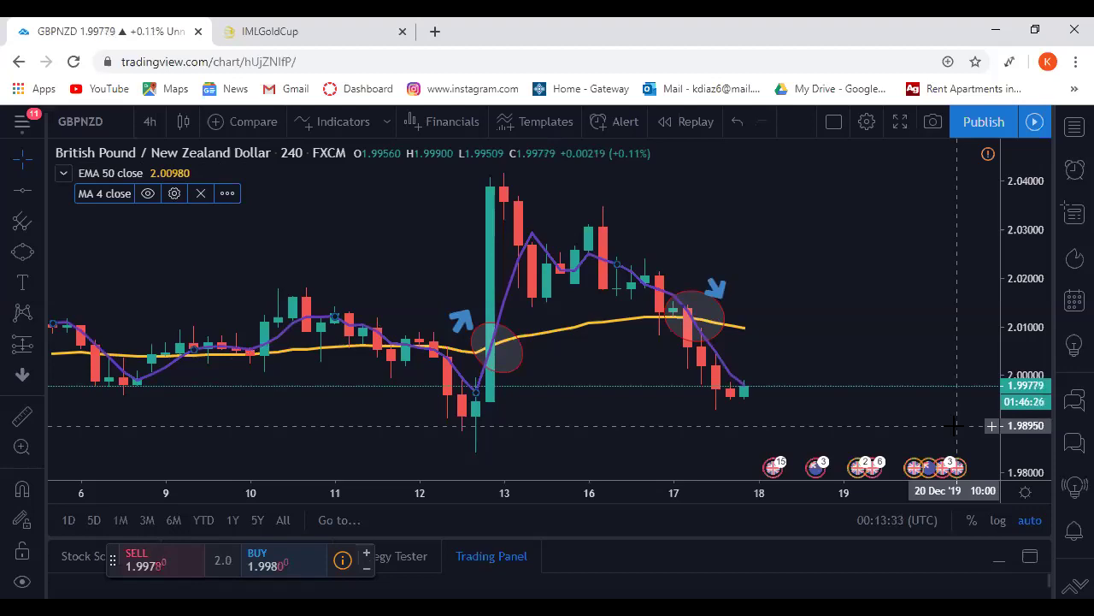
# Measure a short price range from the crossover point inside the ellipse near 13 December.
pyautogui.click(31, 425)
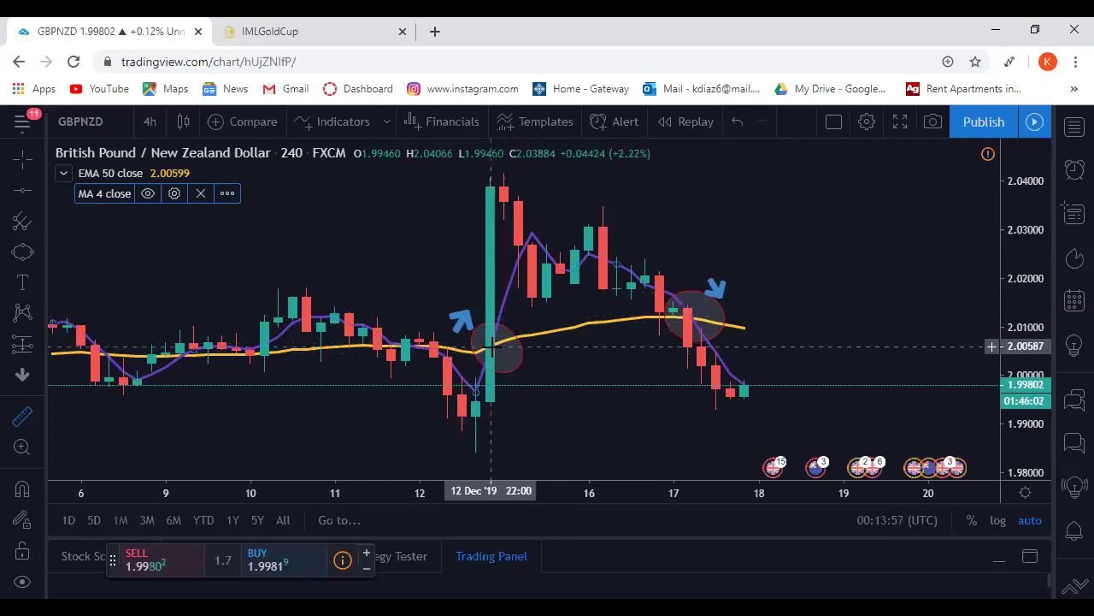
pyautogui.click(491, 346)
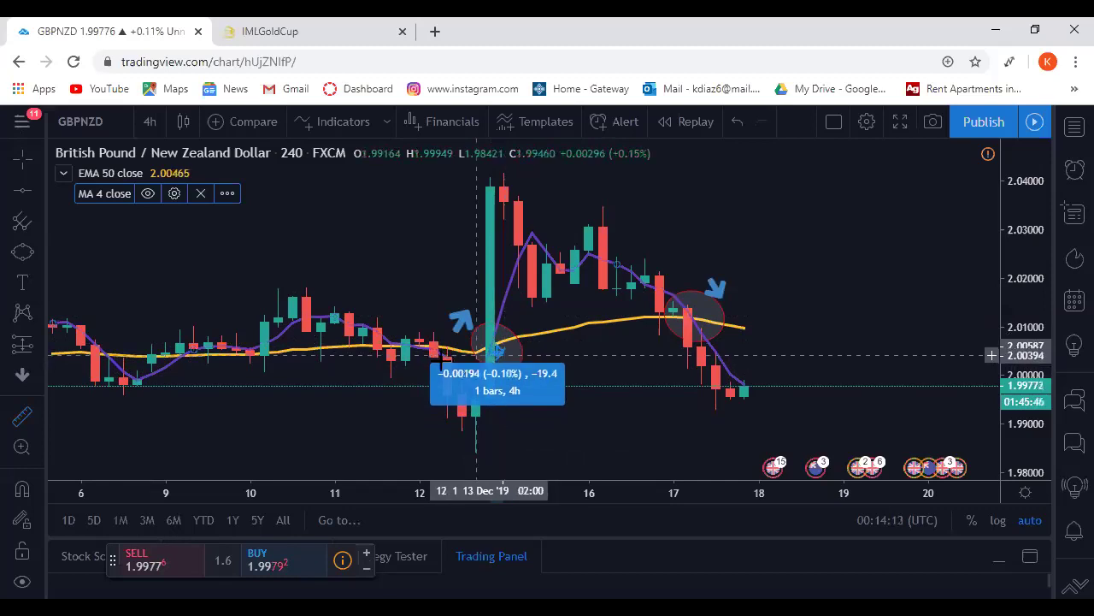
pyautogui.click(498, 350)
# Draw a horizontal line across the chart through the 13 December crossover ellipse at about 2.00446.
pyautogui.click(22, 190)
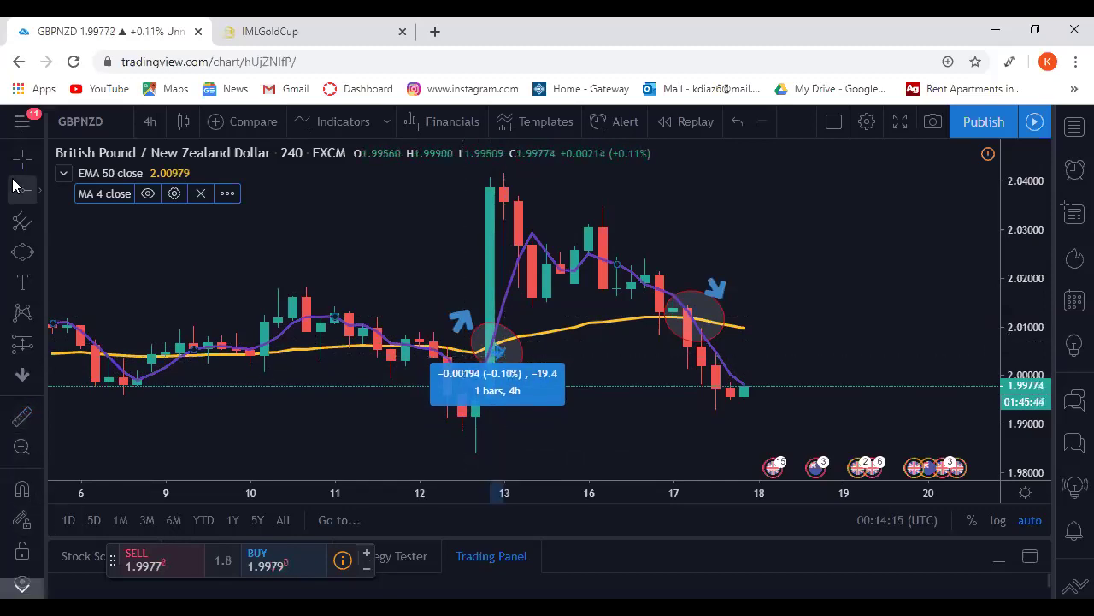
pyautogui.click(547, 352)
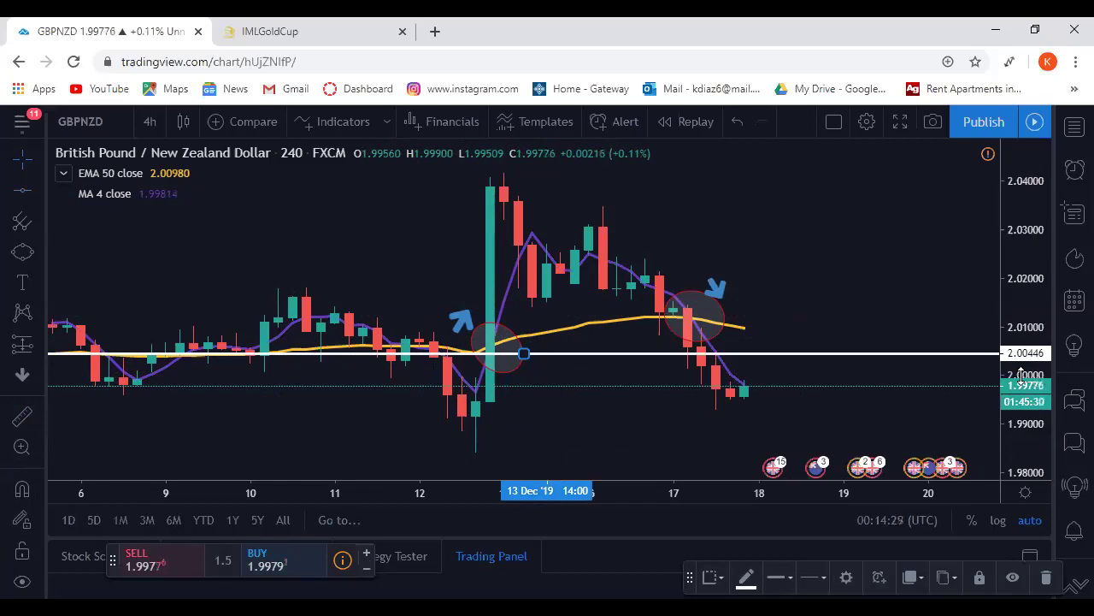
# Measure the price rise from the 13 December crossover at about 2.00622 up to about 2.01256.
pyautogui.click(23, 418)
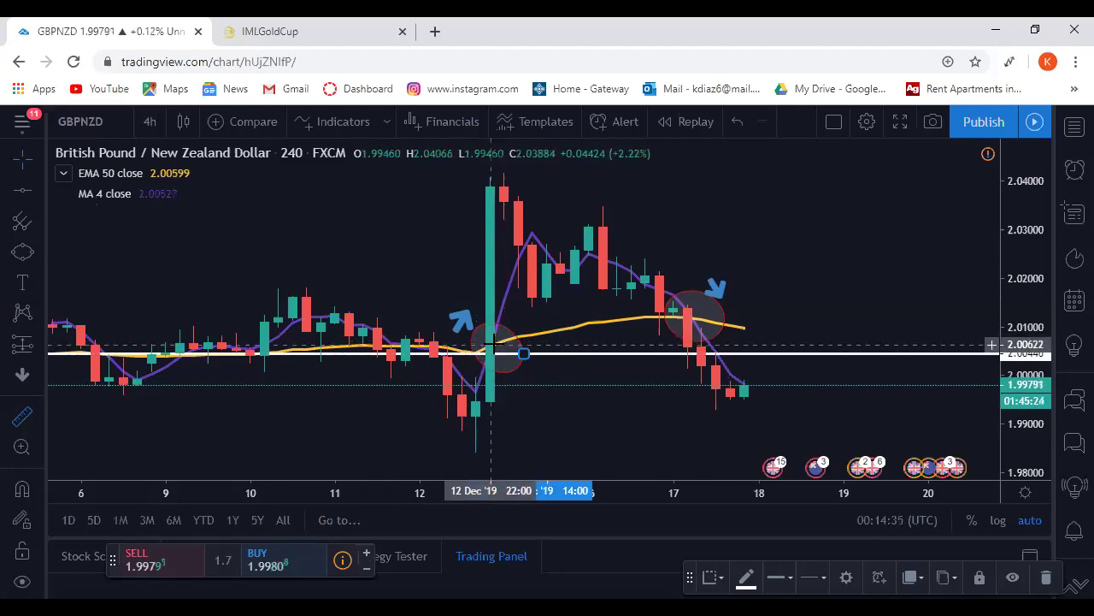
pyautogui.click(492, 346)
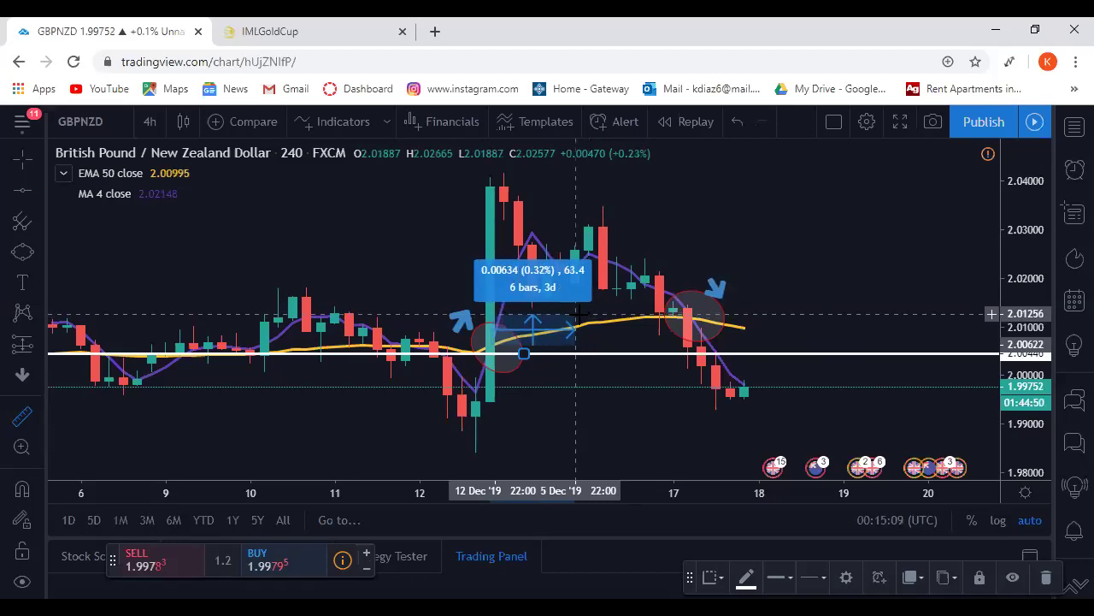
pyautogui.click(576, 313)
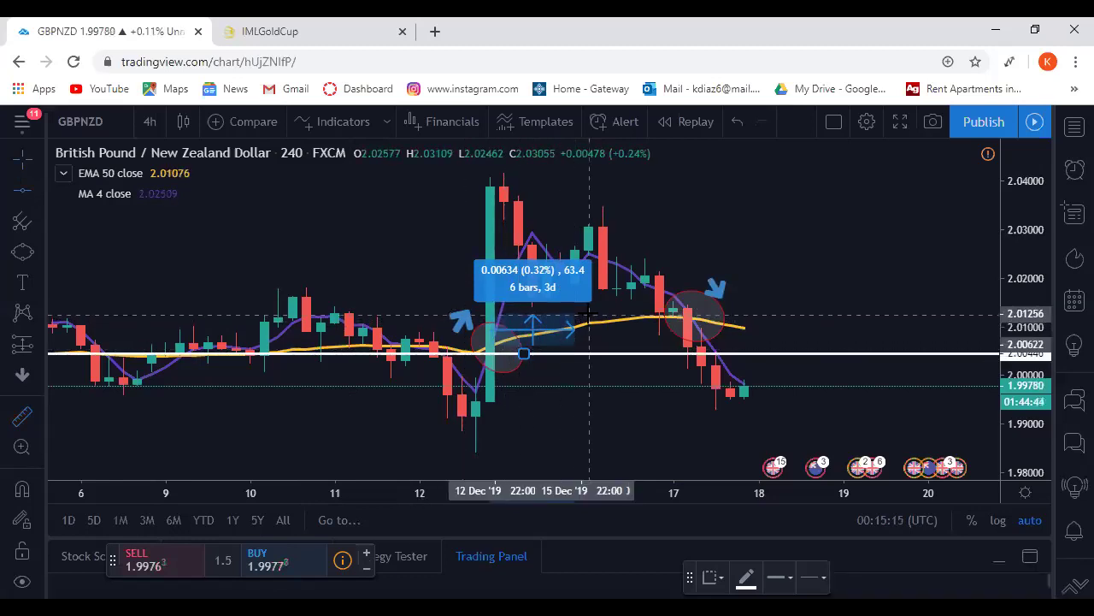
# Draw a second horizontal line across the chart through the 17 December crossover ellipse at about 2.01203.
pyautogui.click(590, 315)
pyautogui.moveTo(590, 316); pyautogui.dragTo(1001, 316)
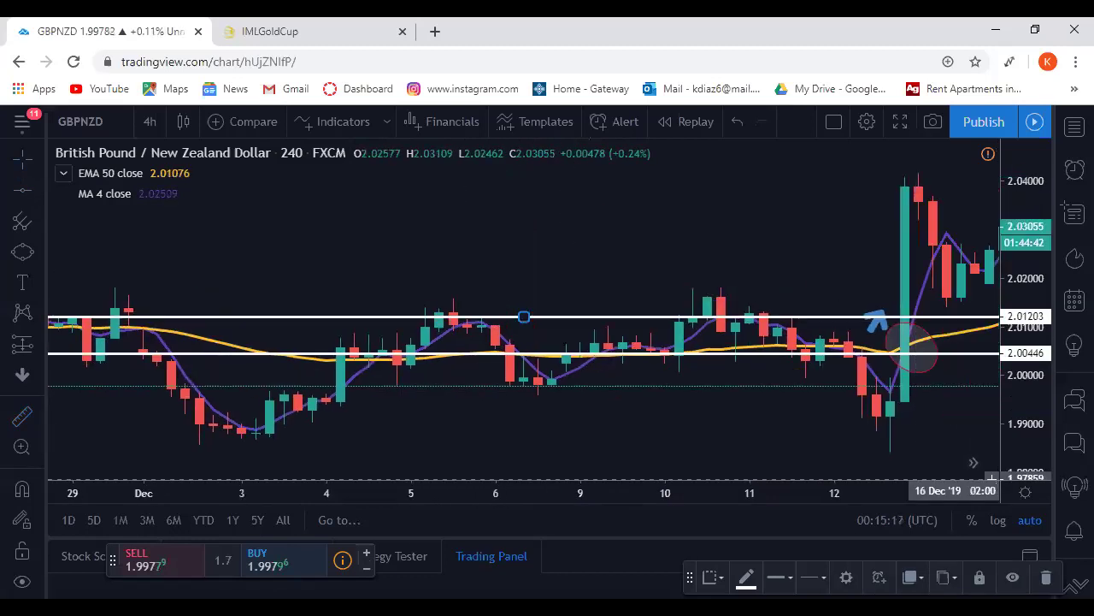
pyautogui.moveTo(722, 366); pyautogui.dragTo(339, 366)
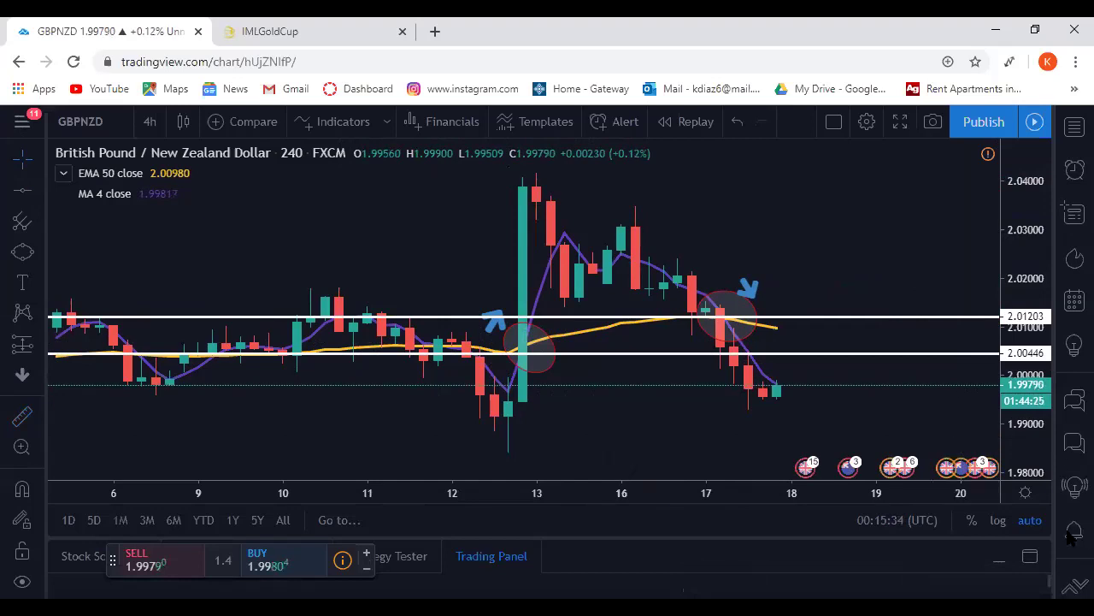
pyautogui.moveTo(608, 415); pyautogui.dragTo(420, 416)
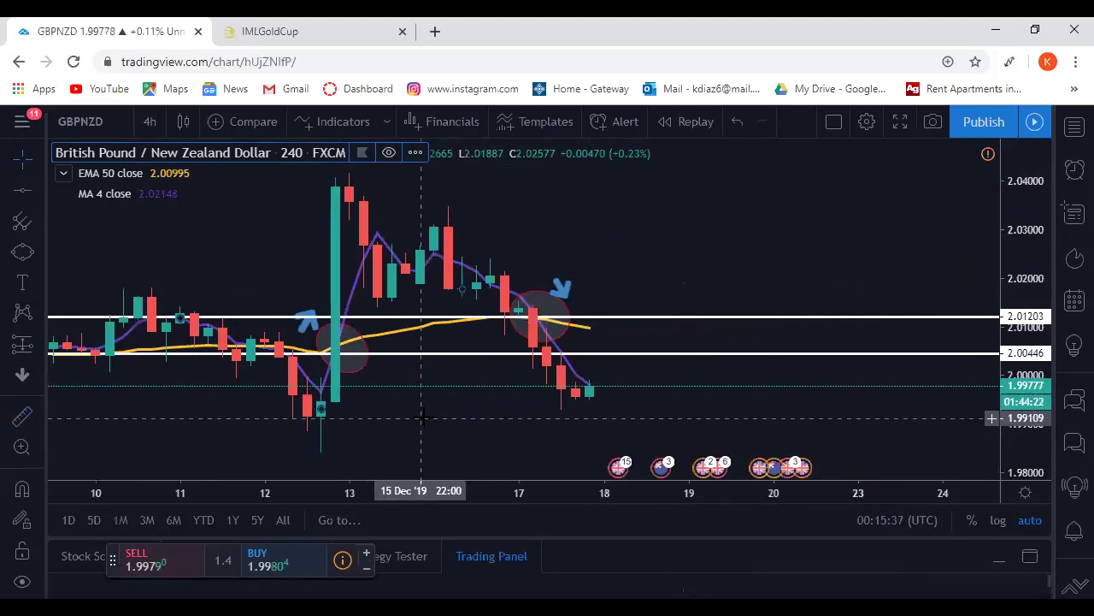
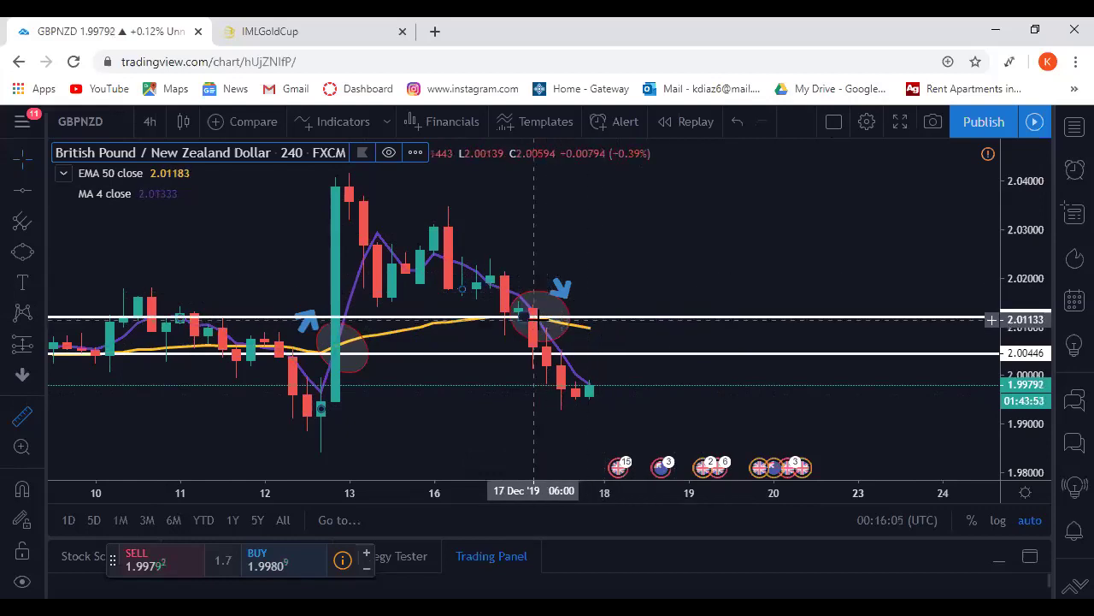
# Measure the price range from the 17 December crossover down to about 1.99355, and clear the measurement.
pyautogui.click(536, 318)
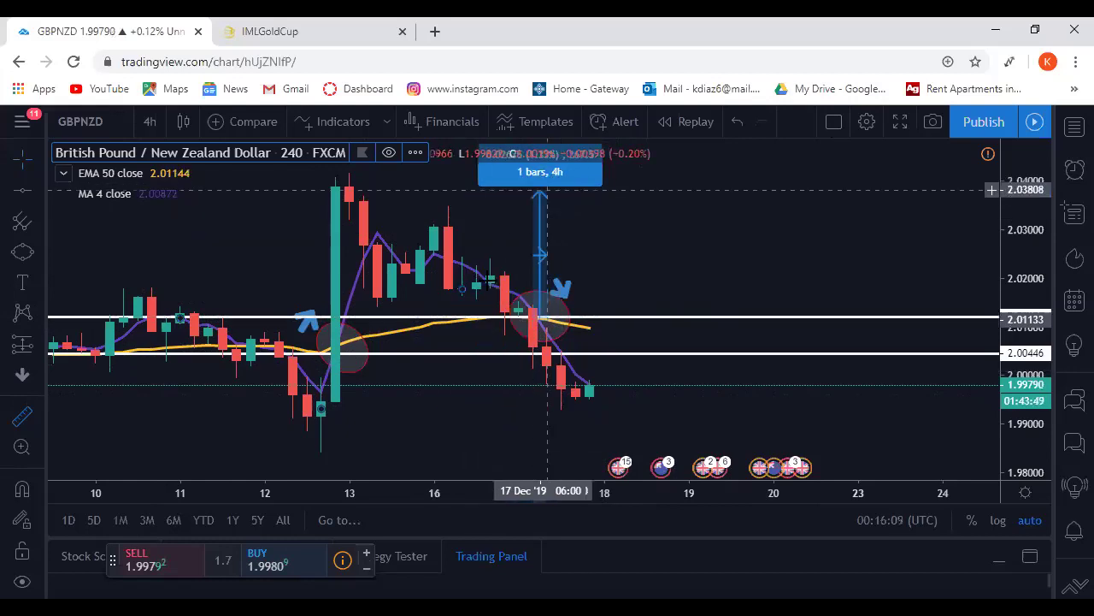
pyautogui.click(415, 410)
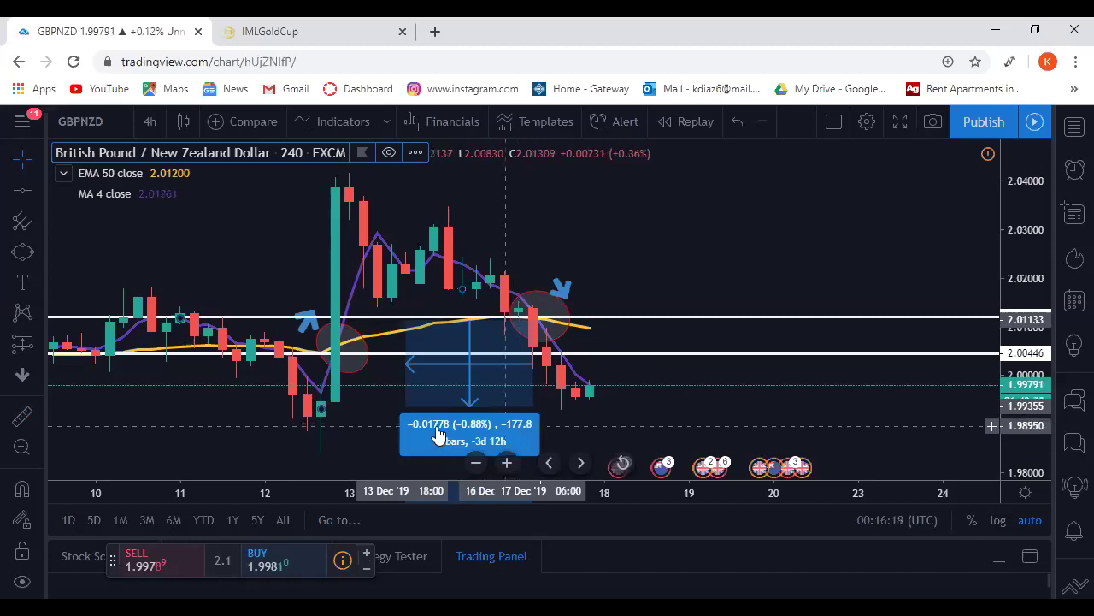
pyautogui.click(97, 420)
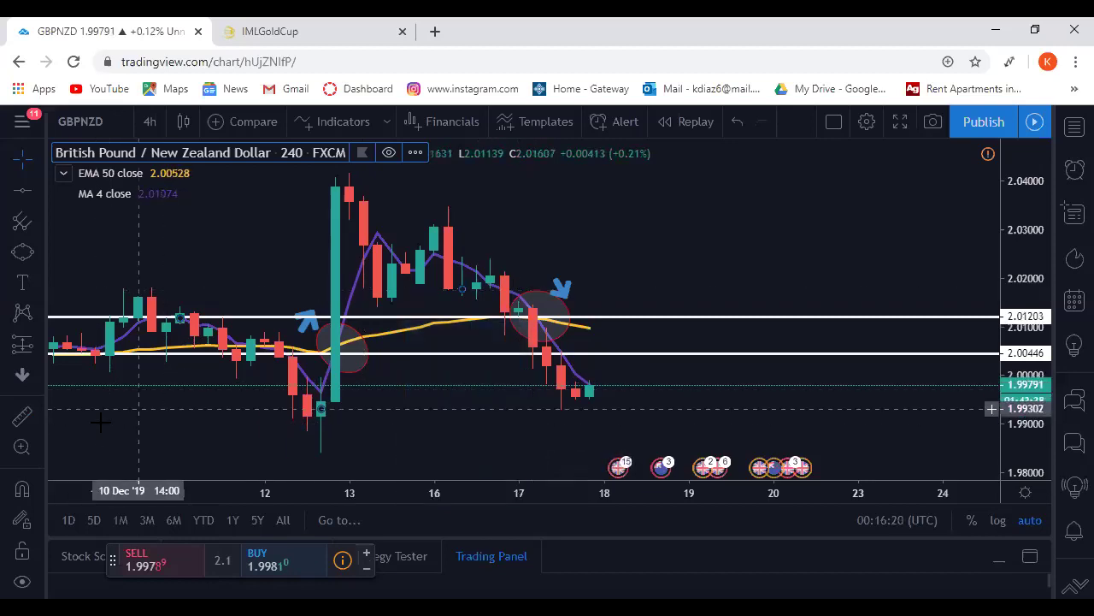
# Measure a short price drop from the 17 December crossover down to about 2.00851, and clear the measurement.
pyautogui.click(24, 416)
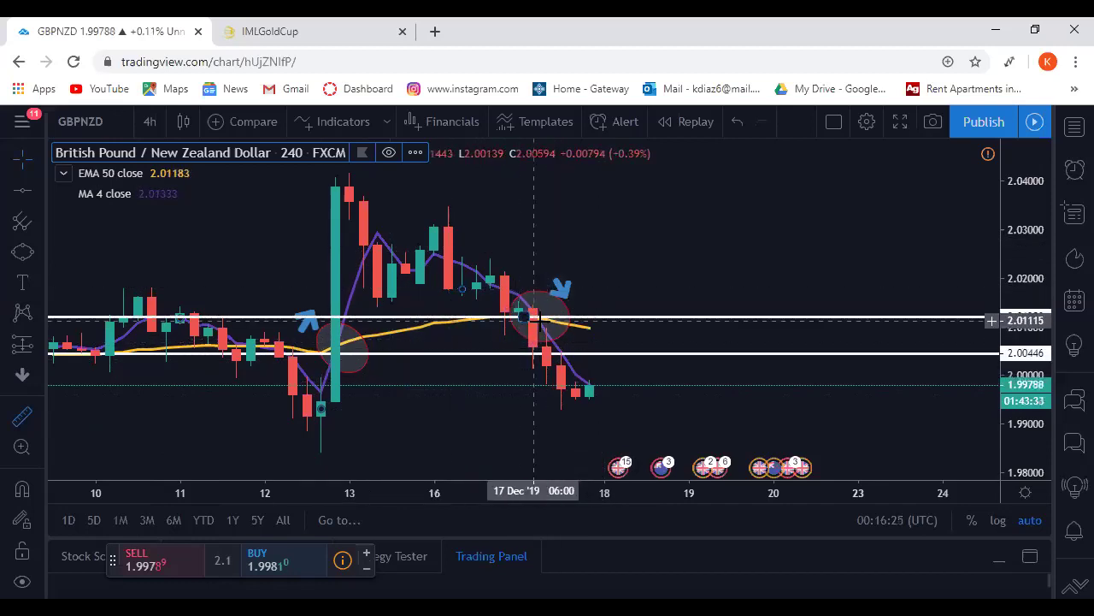
pyautogui.click(538, 317)
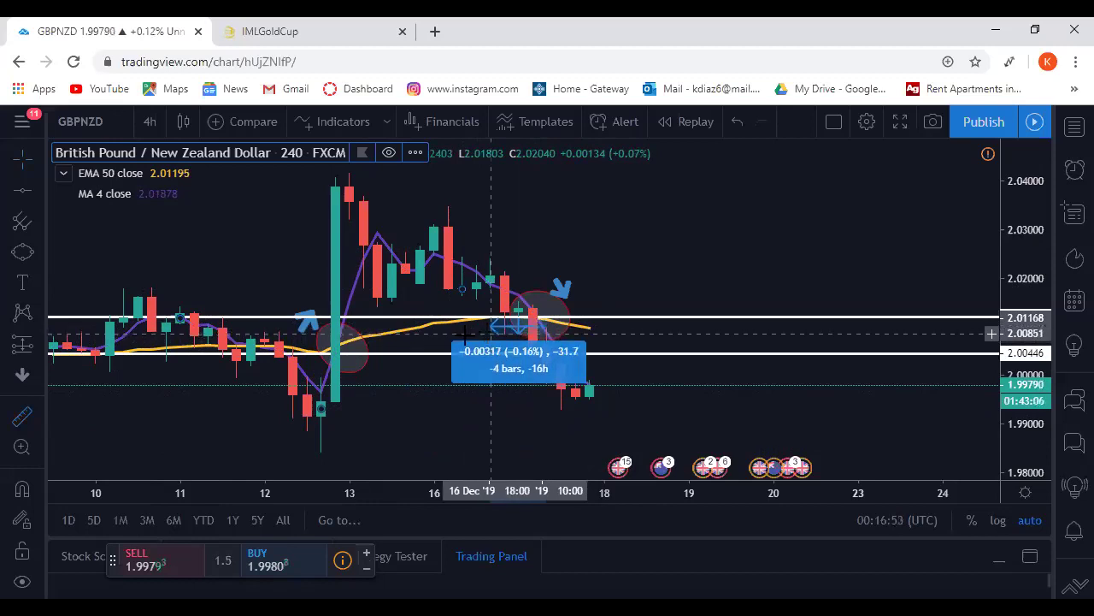
pyautogui.click(492, 329)
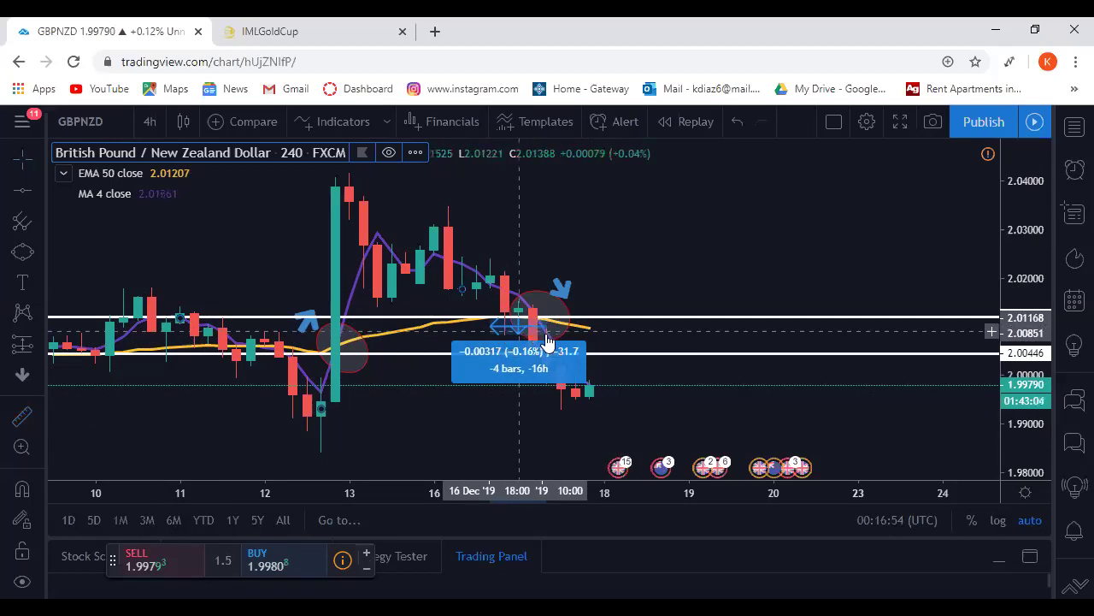
pyautogui.click(610, 221)
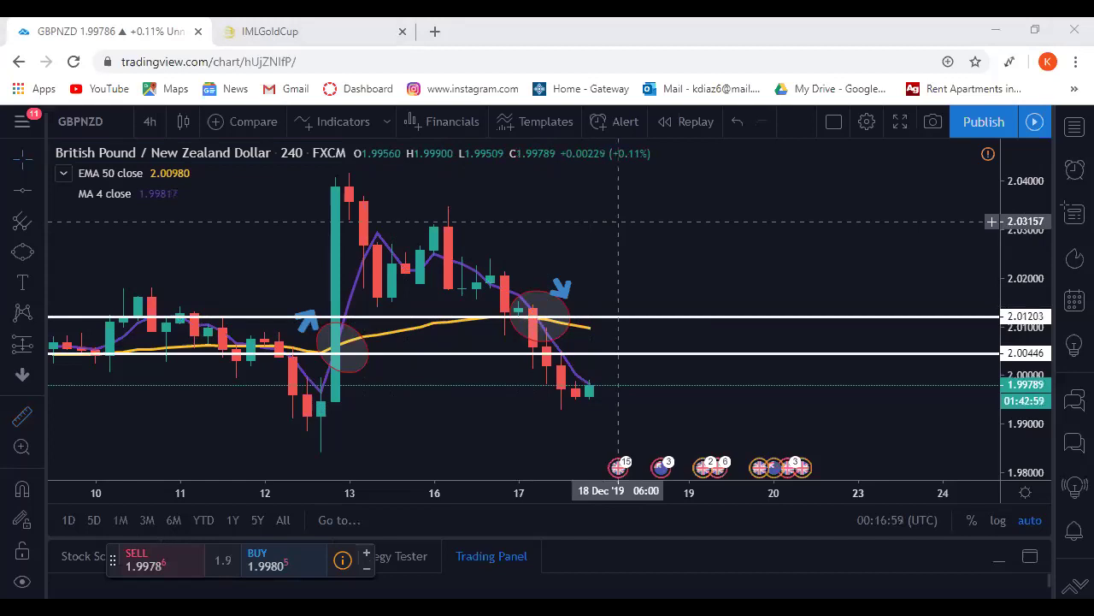
# Load the NZDUSD symbol and examine its recent candles against the EMA 50 and MA 4 lines.
pyautogui.click(126, 121)
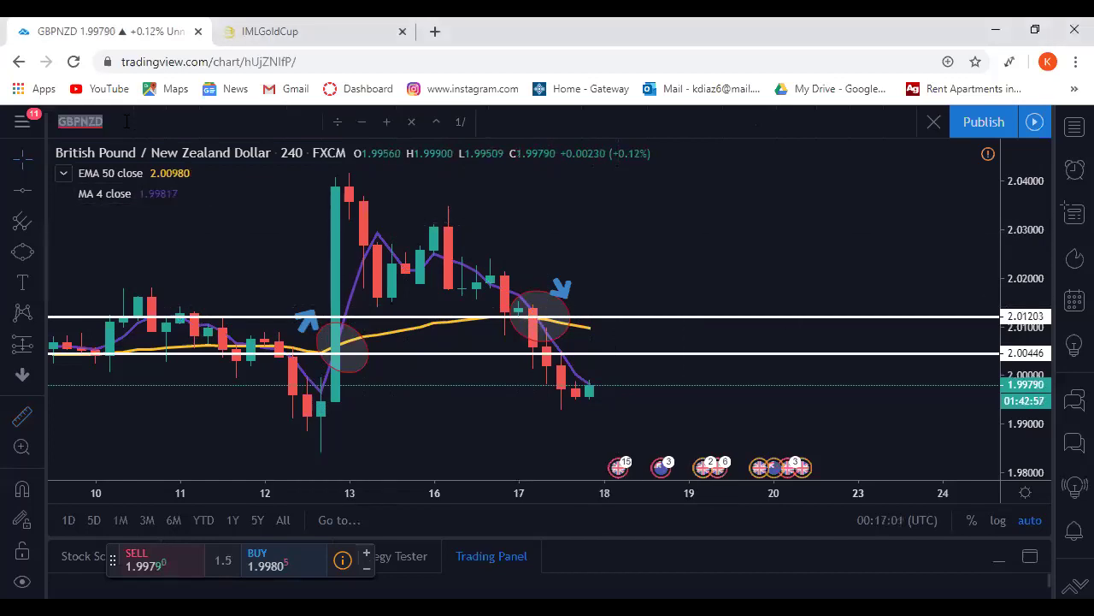
pyautogui.write('NZDUSD')
pyautogui.press('Return')
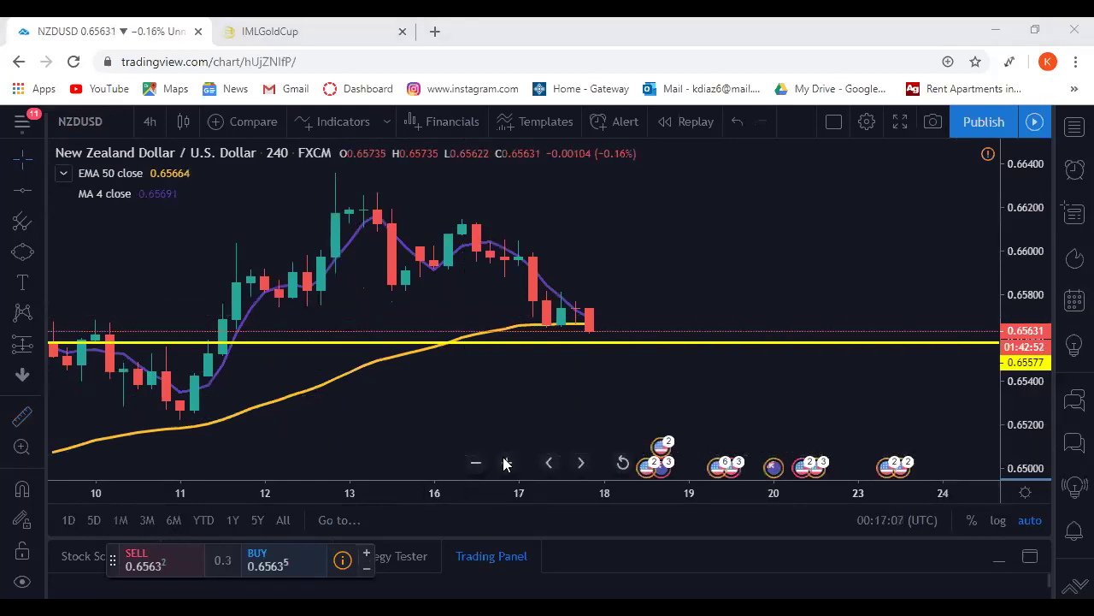
pyautogui.click(506, 462)
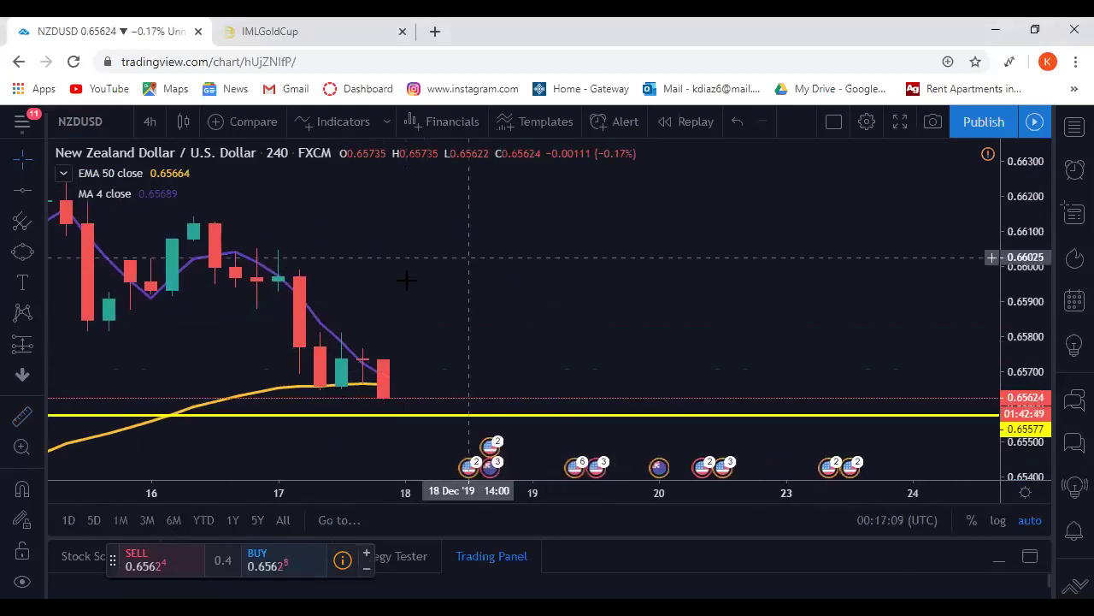
pyautogui.moveTo(407, 280); pyautogui.dragTo(655, 294)
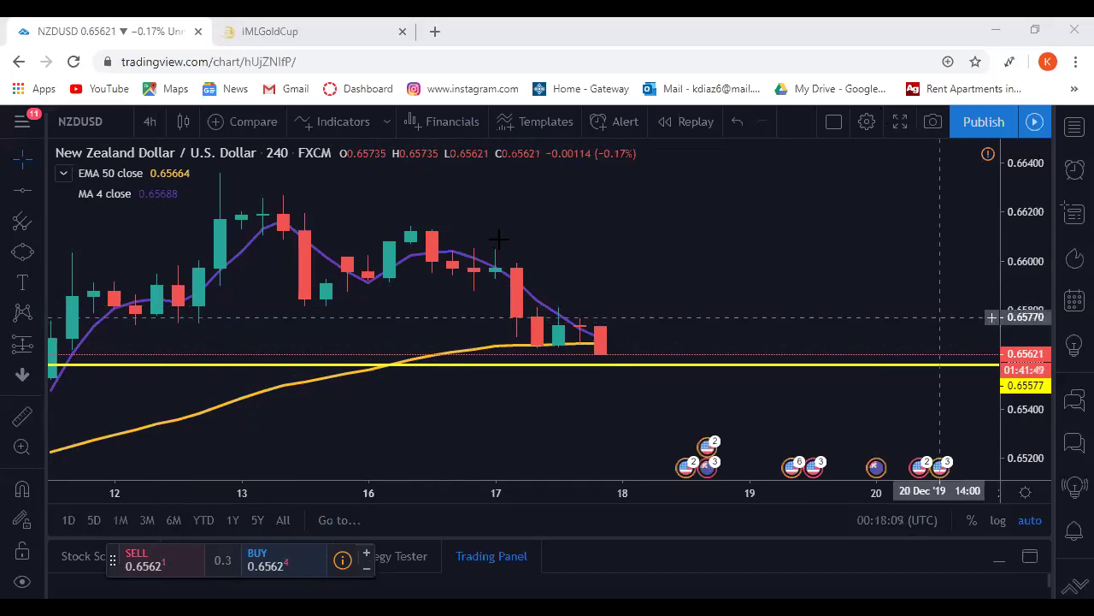
# Replace the chart symbol NZDUSD with USDCAD.
pyautogui.moveTo(89, 196)
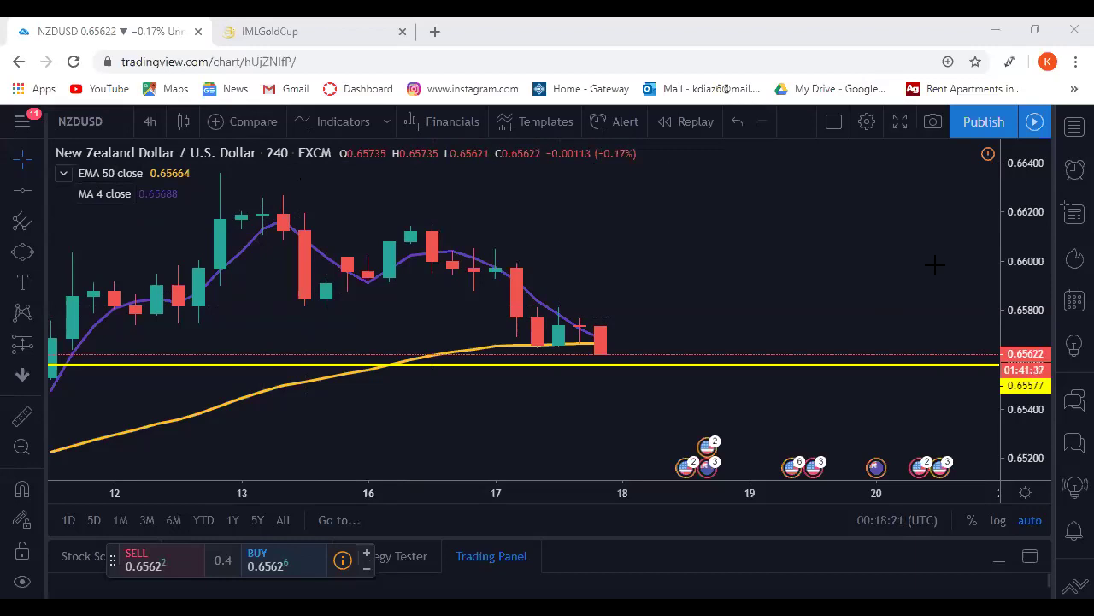
pyautogui.click(94, 122)
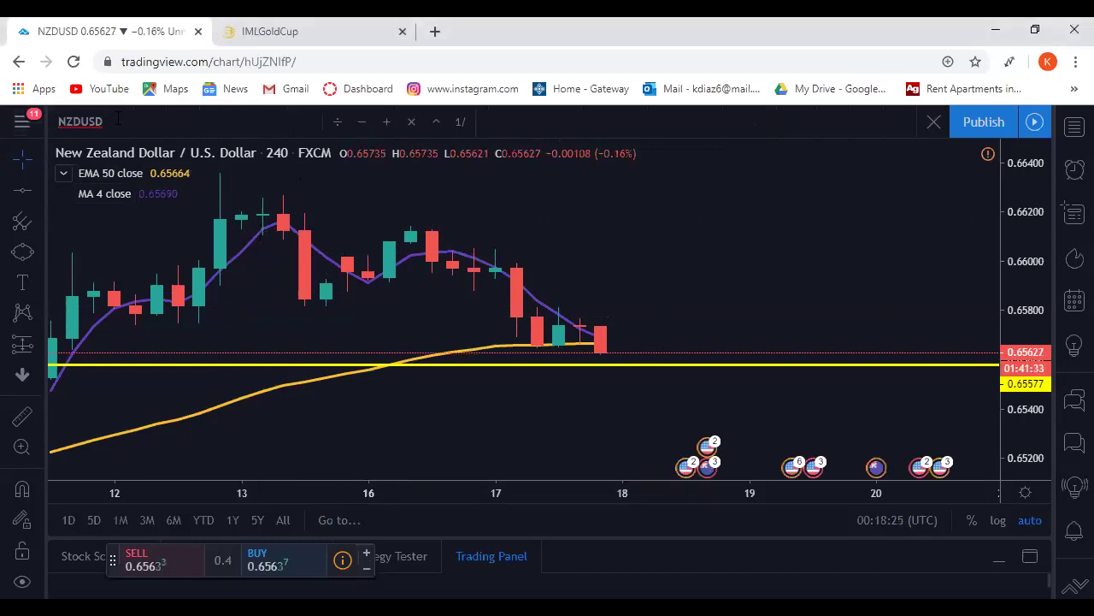
pyautogui.press('BackSpace')
pyautogui.press('BackSpace')
pyautogui.press('BackSpace')
pyautogui.press('BackSpace')
pyautogui.press('BackSpace')
pyautogui.press('BackSpace')
pyautogui.write('USDCAD')
pyautogui.press('Return')
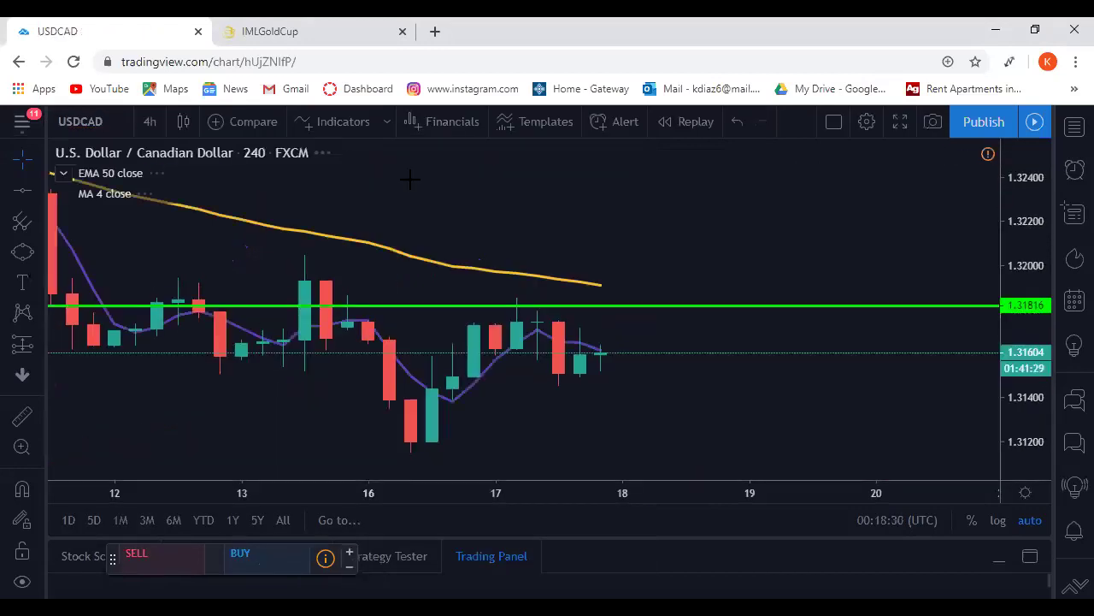
# Check USDCAD on the 1-hour timeframe and on the 1-day timeframe, dismissing the broker advertisement.
pyautogui.click(152, 123)
pyautogui.click(215, 376)
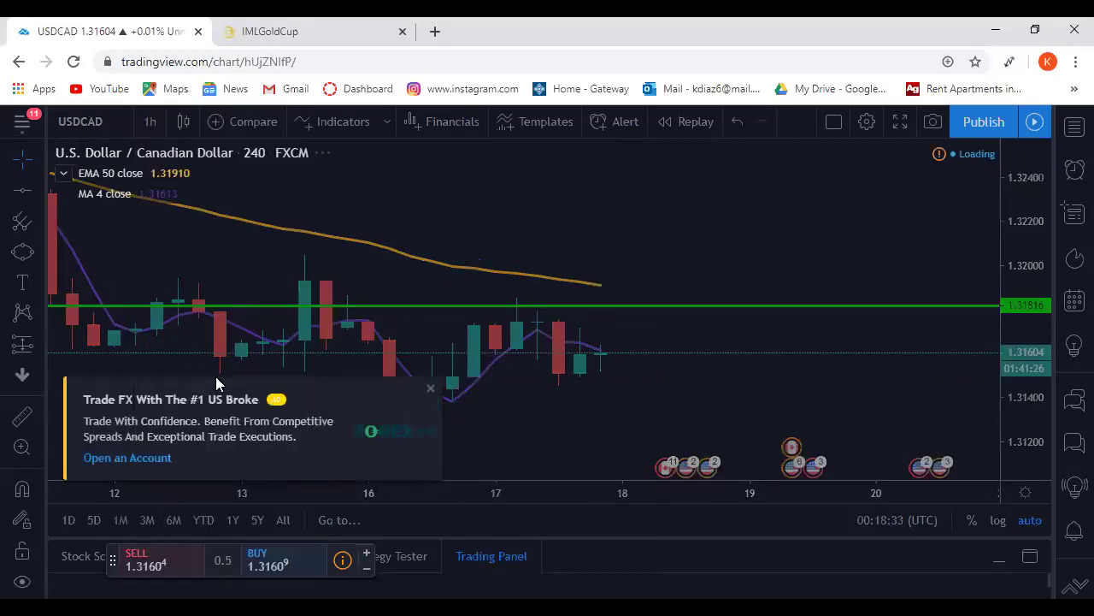
pyautogui.click(431, 391)
pyautogui.click(367, 484)
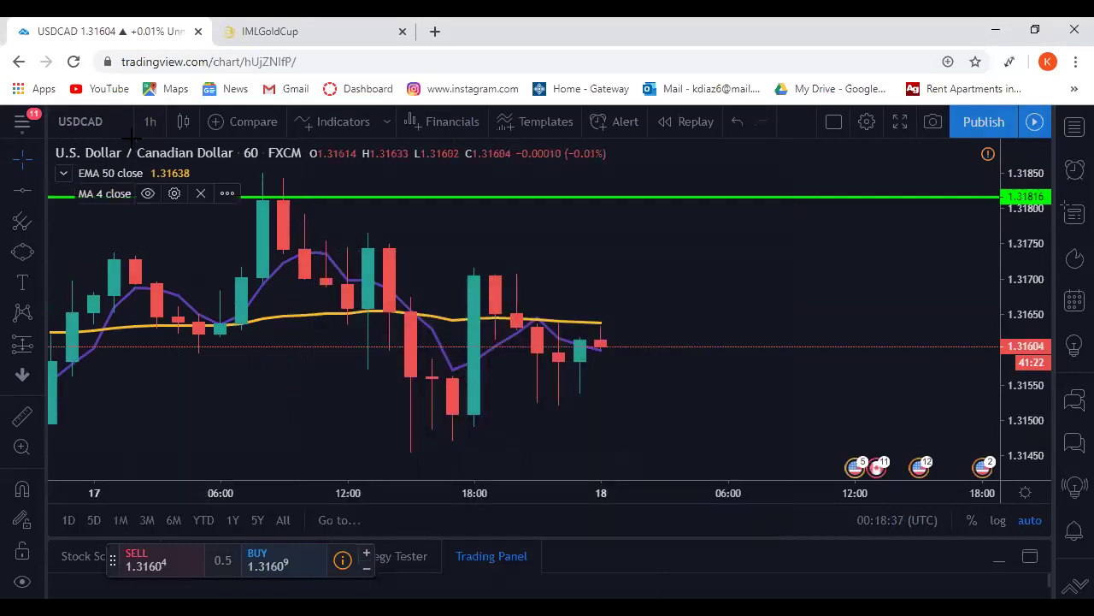
pyautogui.click(151, 122)
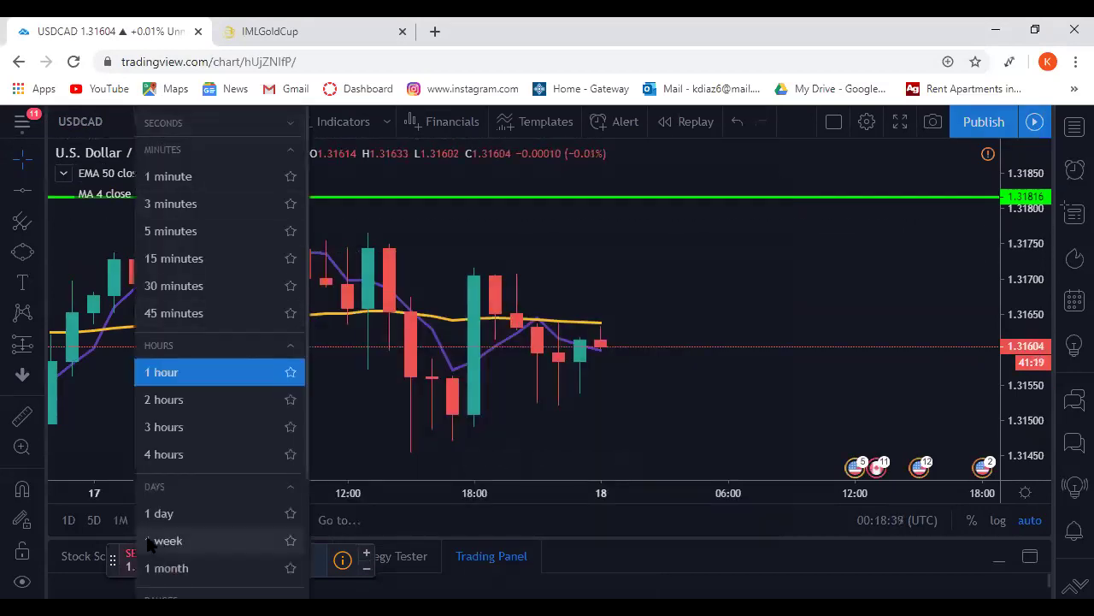
pyautogui.click(190, 511)
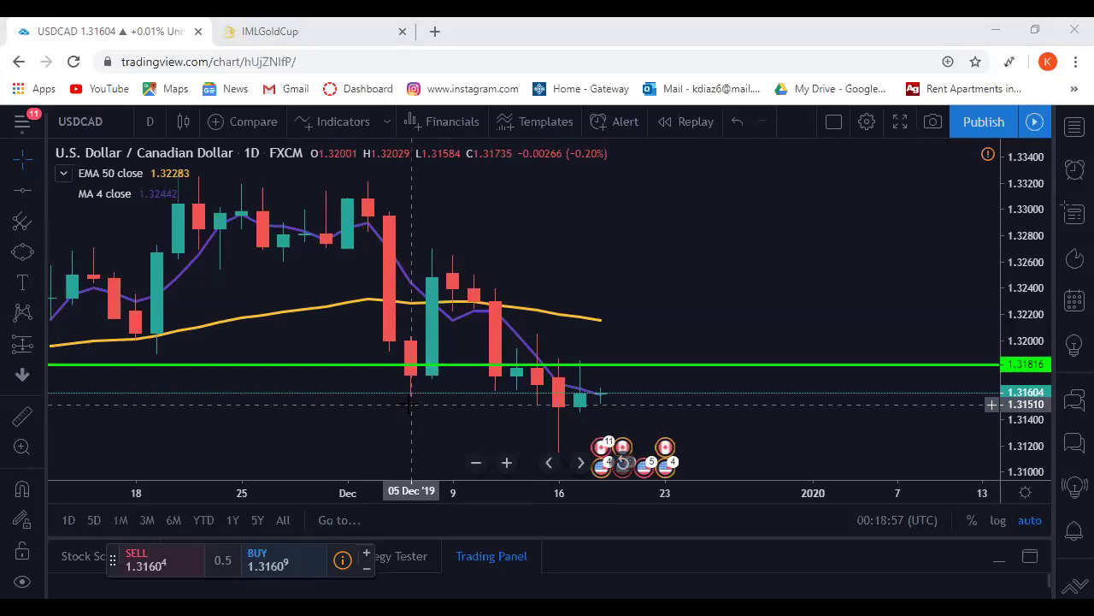
# Try to load the GBPNZD symbol in place of USDCAD.
pyautogui.click(112, 126)
pyautogui.write('GBPNZD')
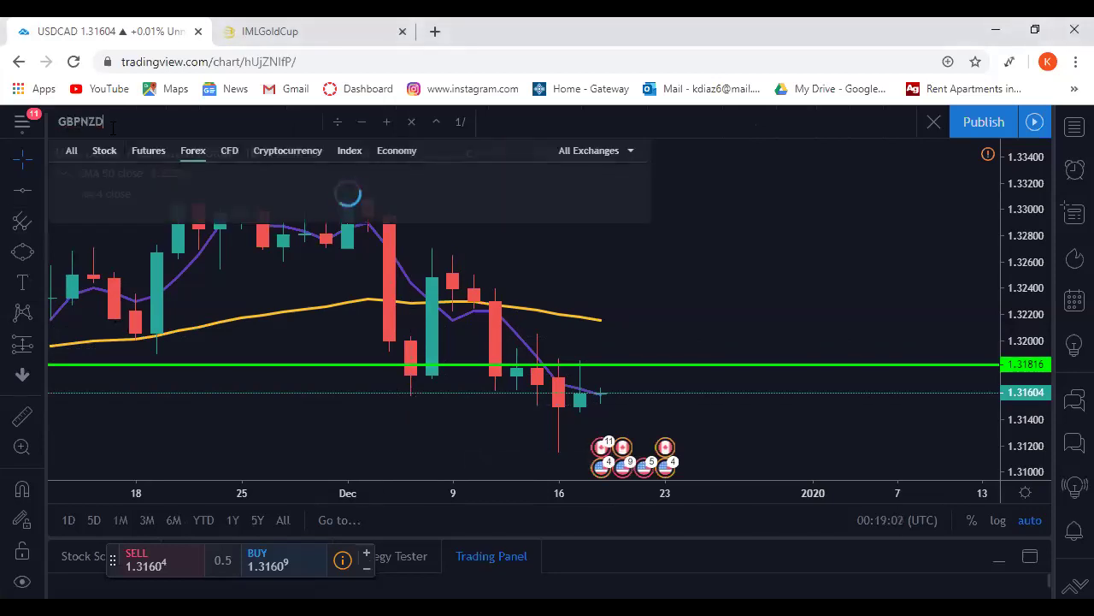
pyautogui.press('Return')
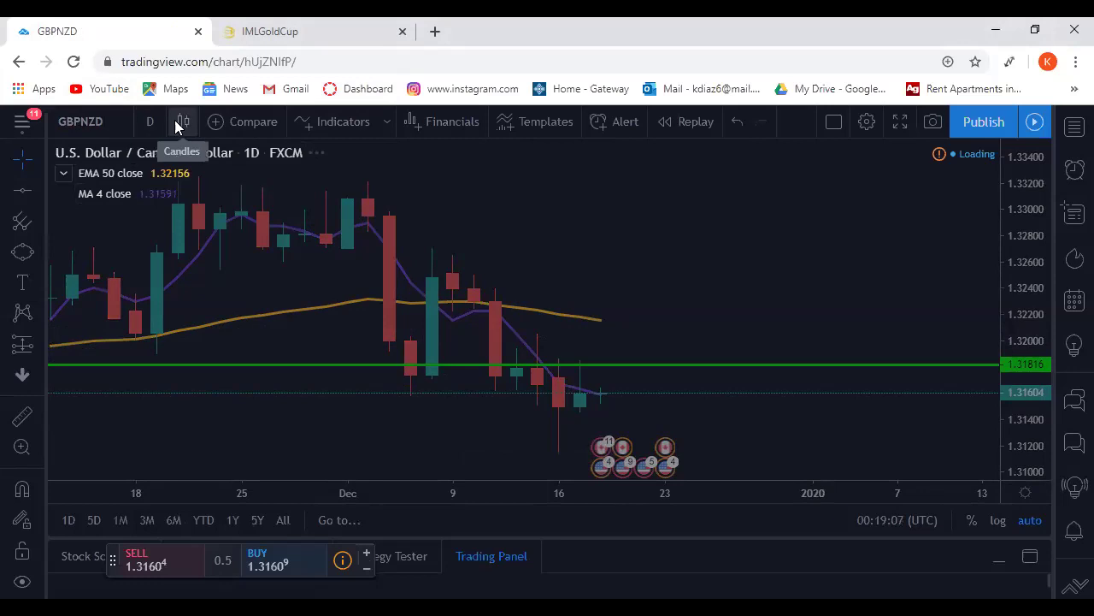
pyautogui.click(120, 121)
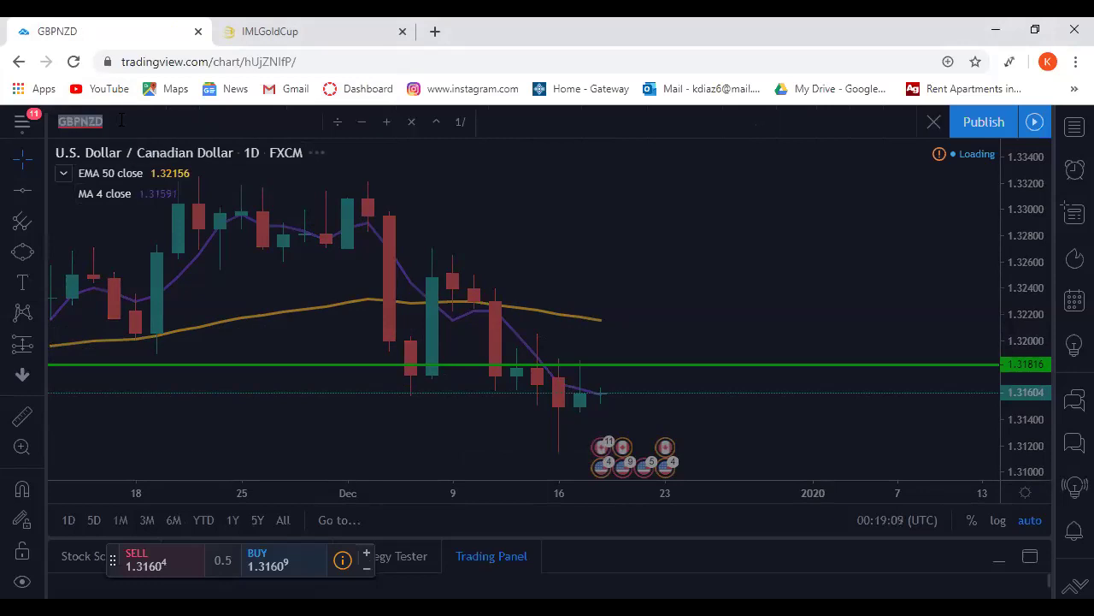
pyautogui.press('Escape')
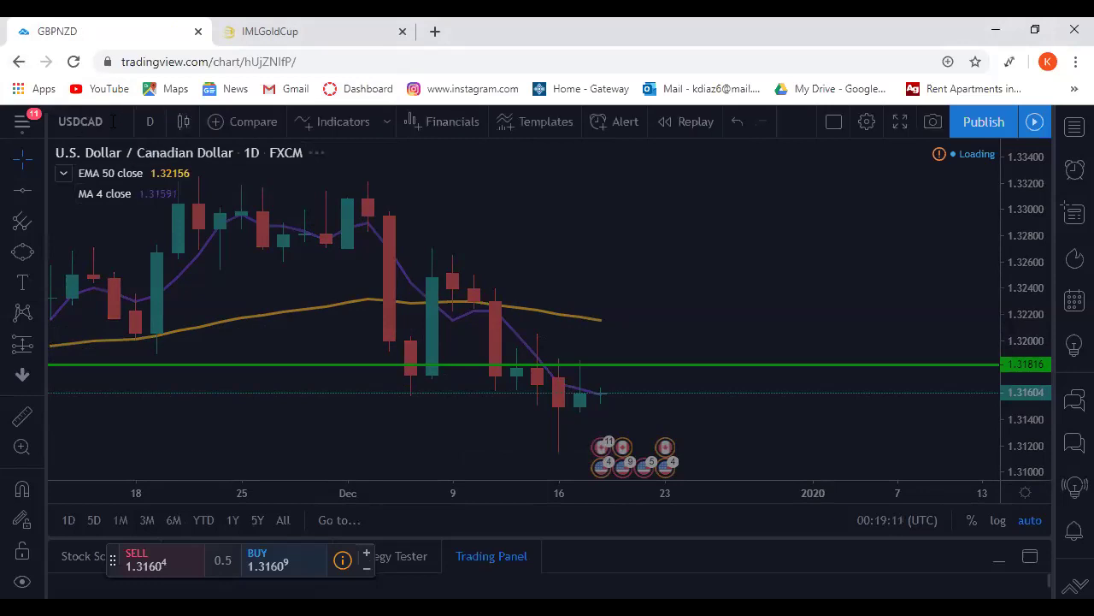
# Enter GBPNZD again as the chart symbol and set its timeframe to 4 hours.
pyautogui.click(113, 120)
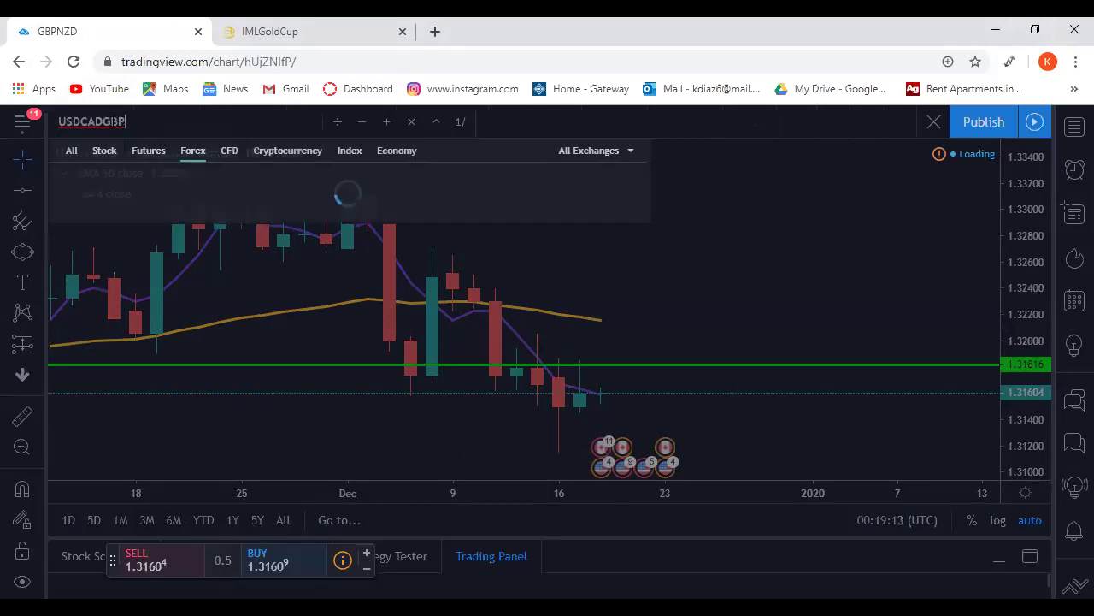
pyautogui.press('BackSpace')
pyautogui.press('BackSpace')
pyautogui.press('BackSpace')
pyautogui.press('BackSpace')
pyautogui.press('BackSpace')
pyautogui.press('BackSpace')
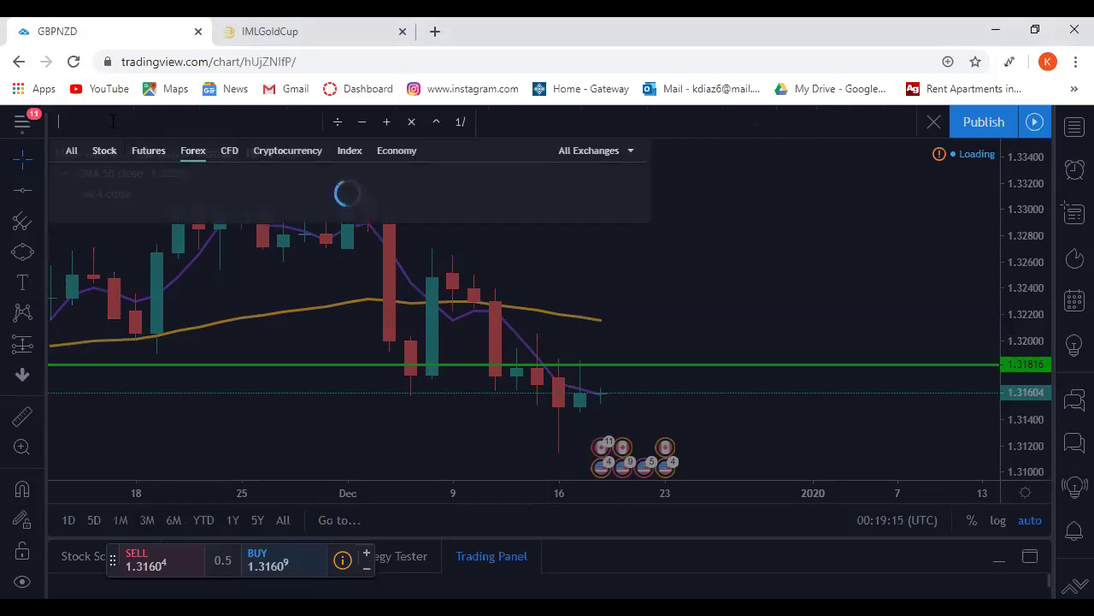
pyautogui.write('GBPNZD')
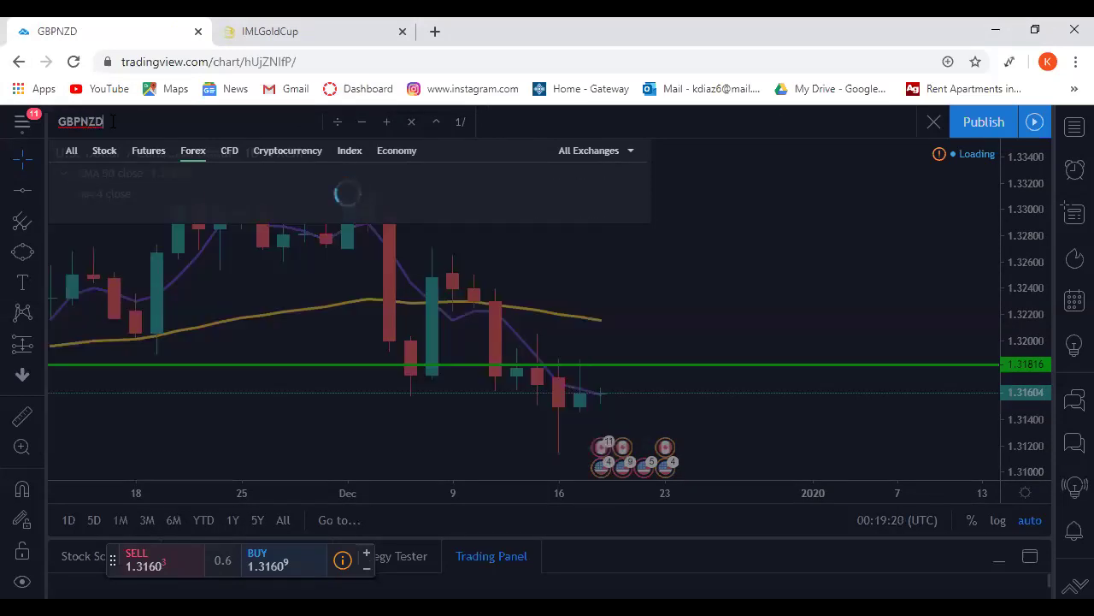
pyautogui.press('Return')
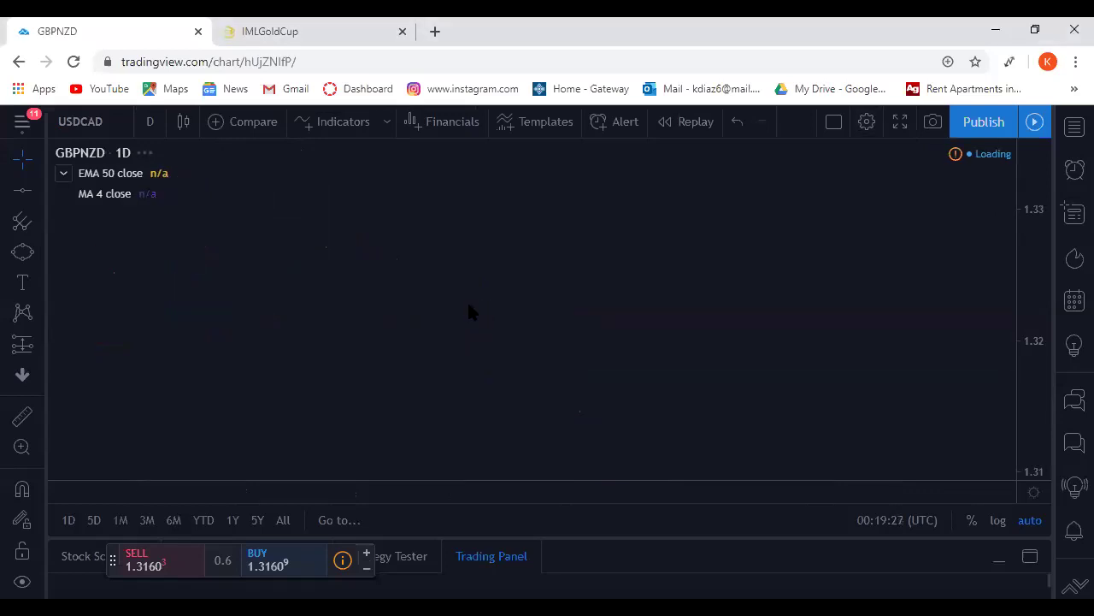
pyautogui.click(148, 122)
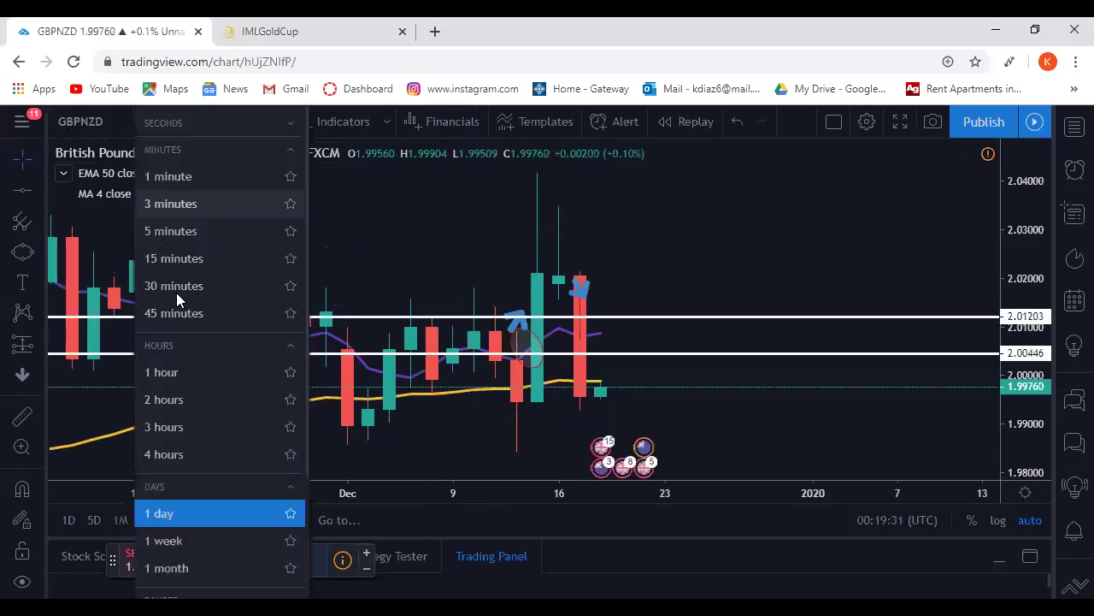
pyautogui.click(184, 455)
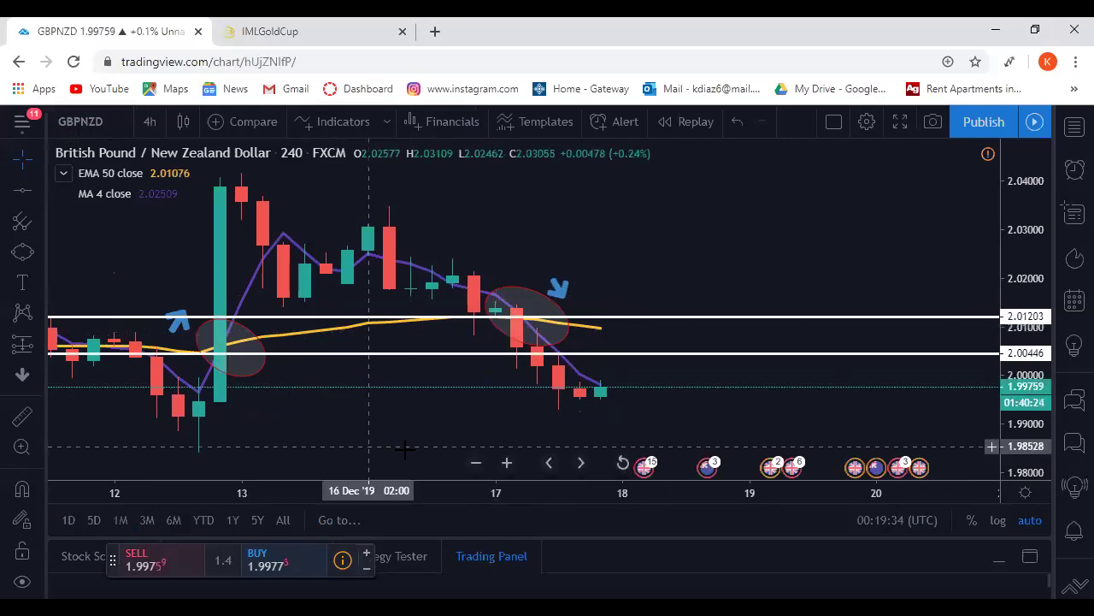
# Remove all indicators and all drawings from the GBPNZD 4-hour chart.
pyautogui.moveTo(386, 446); pyautogui.dragTo(767, 443)
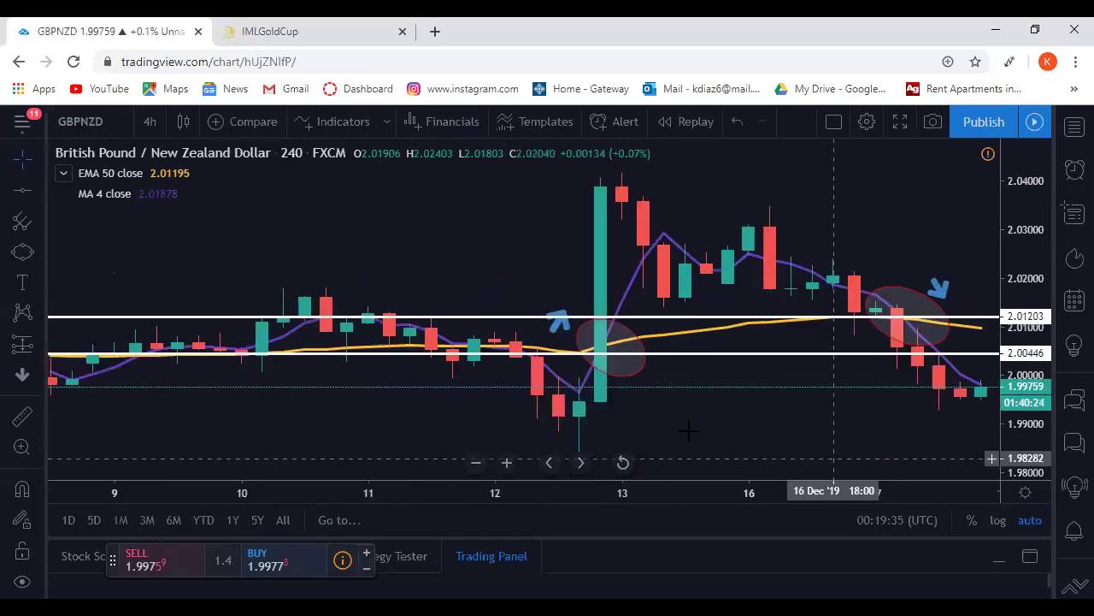
pyautogui.rightClick(429, 249)
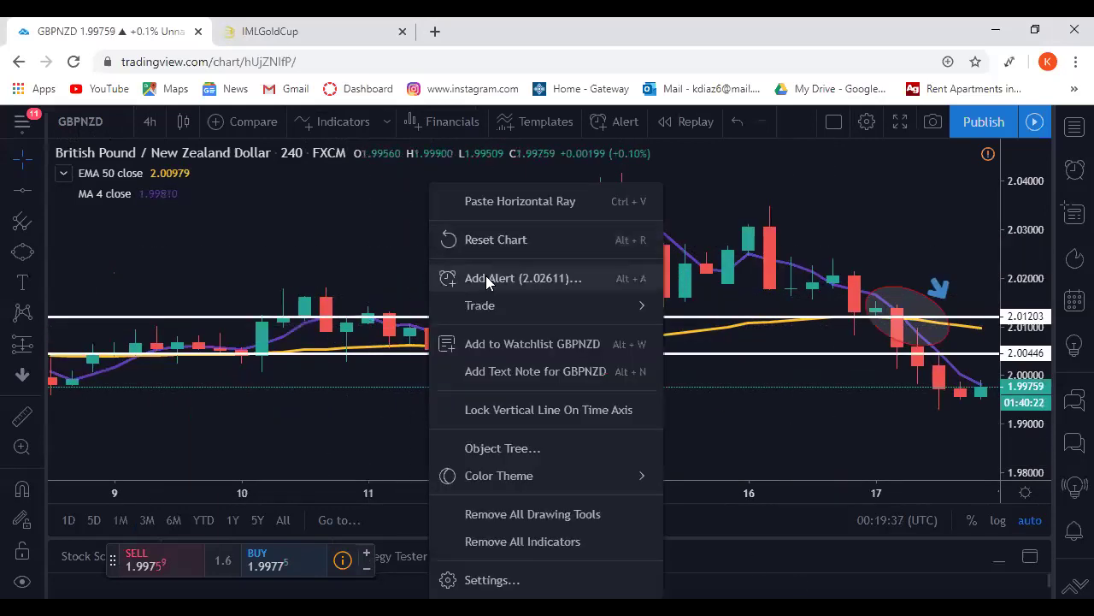
pyautogui.click(565, 542)
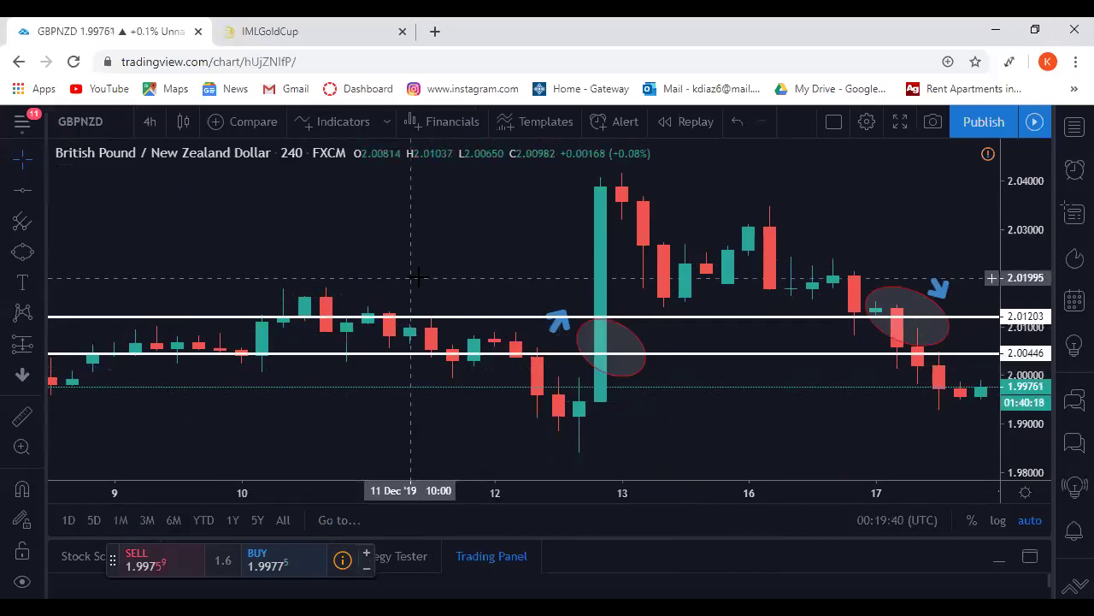
pyautogui.rightClick(475, 240)
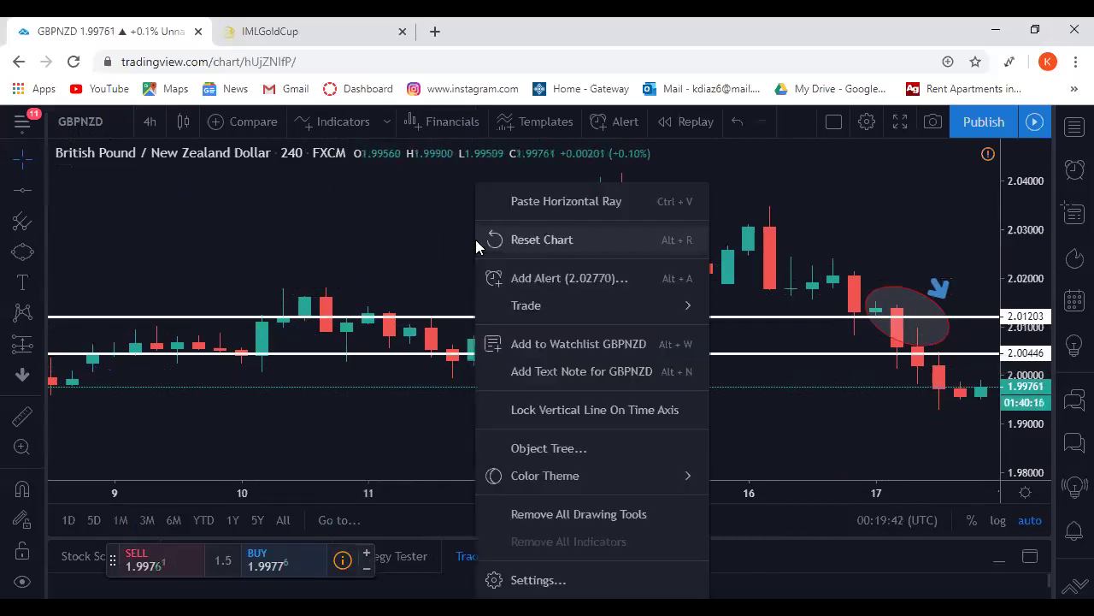
pyautogui.click(596, 518)
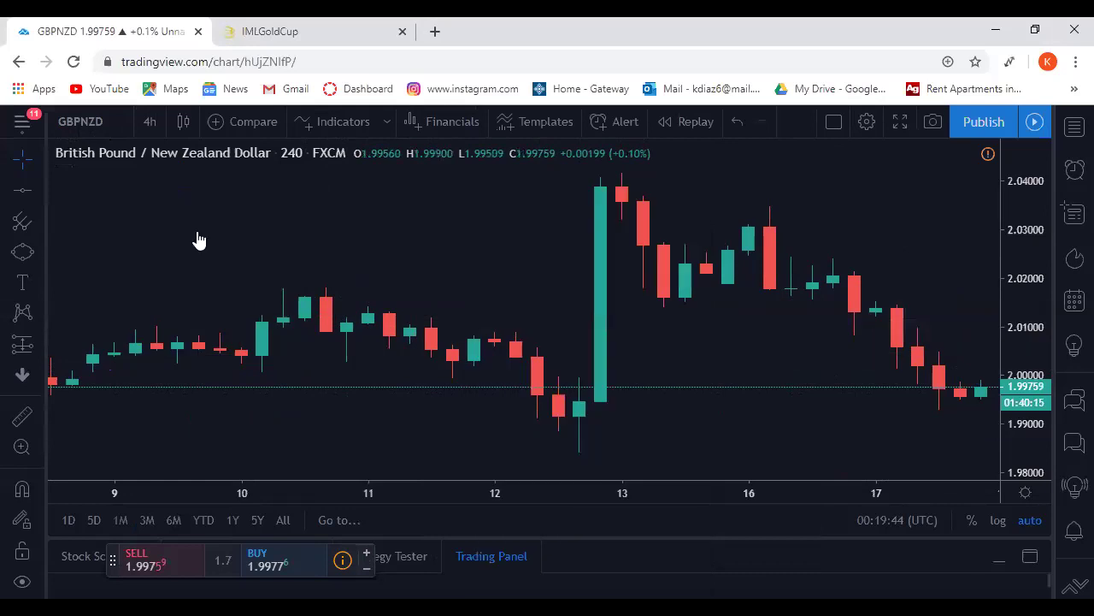
pyautogui.click(336, 124)
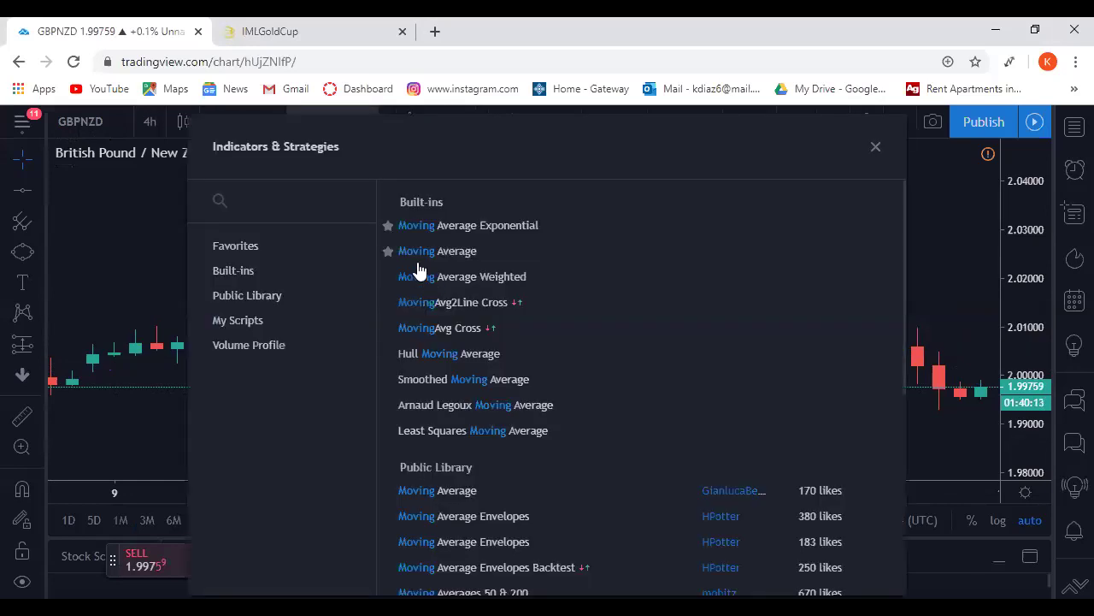
pyautogui.click(876, 146)
# Examine the bare GBPNZD 4-hour price action from late November to mid-December for highs and lows.
pyautogui.click(482, 463)
pyautogui.click(482, 463)
pyautogui.click(481, 463)
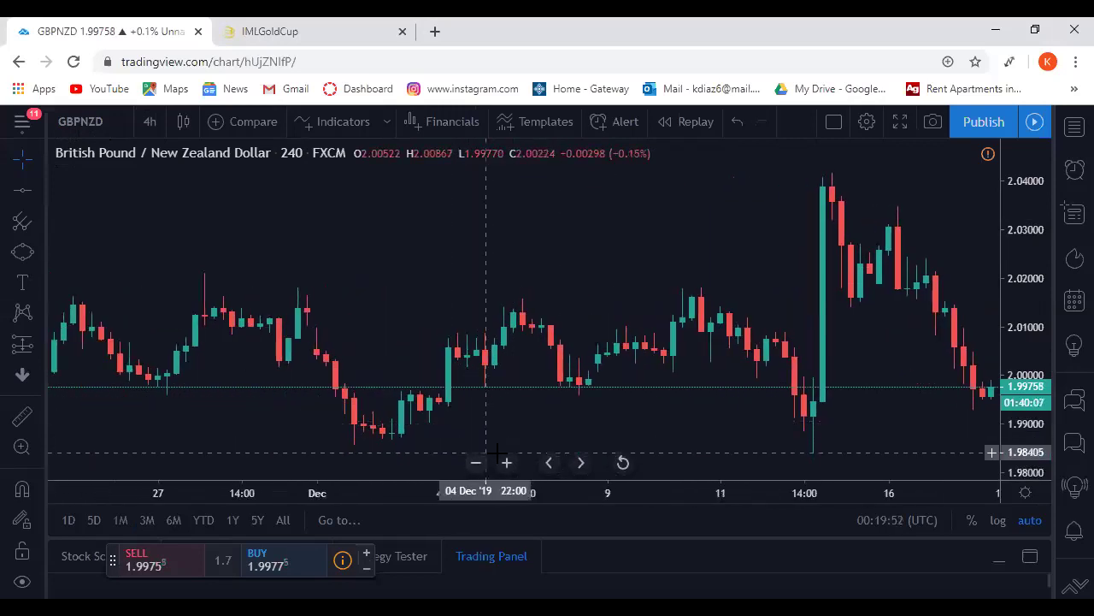
pyautogui.moveTo(495, 377); pyautogui.dragTo(664, 378)
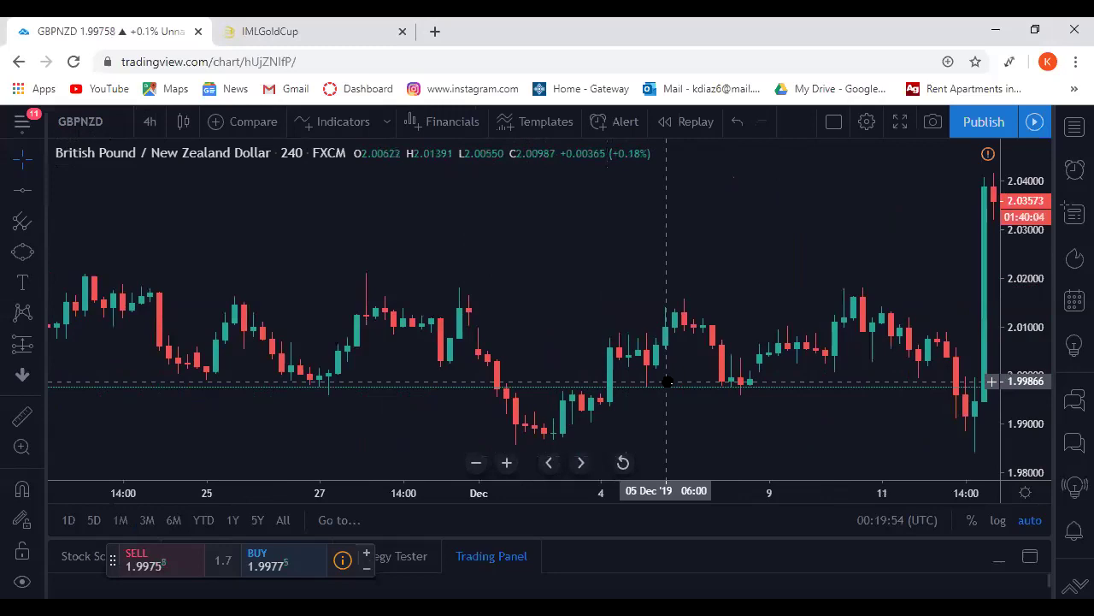
pyautogui.click(506, 463)
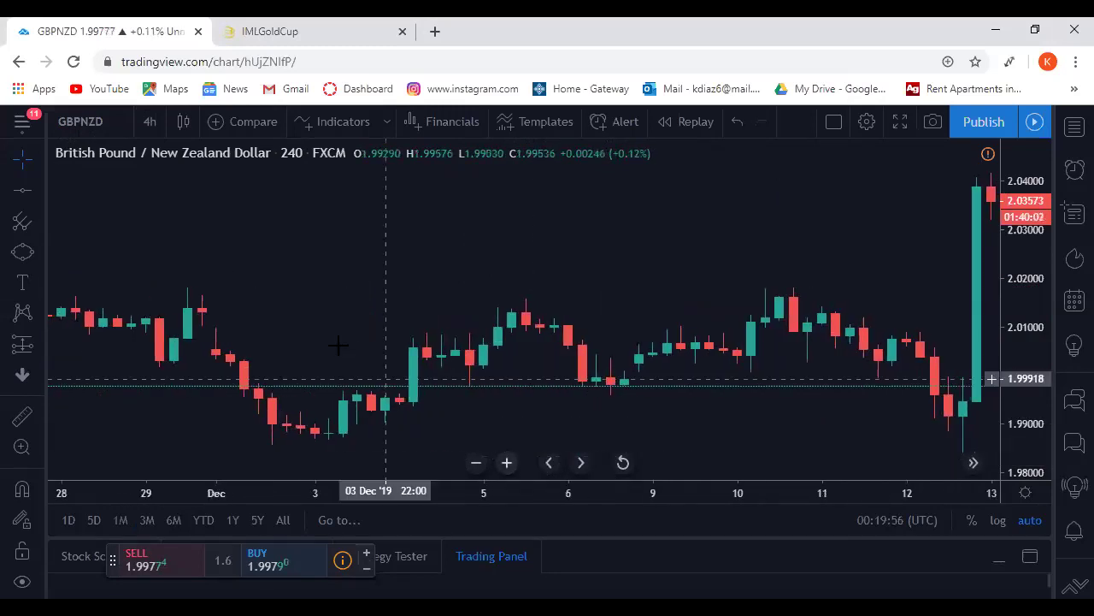
pyautogui.moveTo(310, 319); pyautogui.dragTo(401, 331)
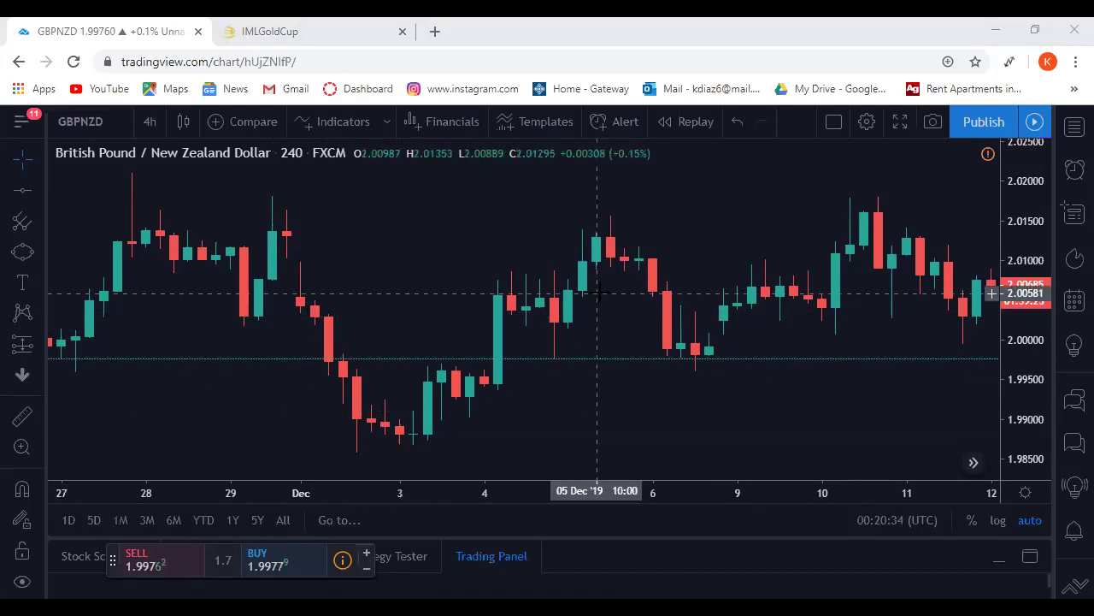
pyautogui.moveTo(598, 293); pyautogui.dragTo(486, 294)
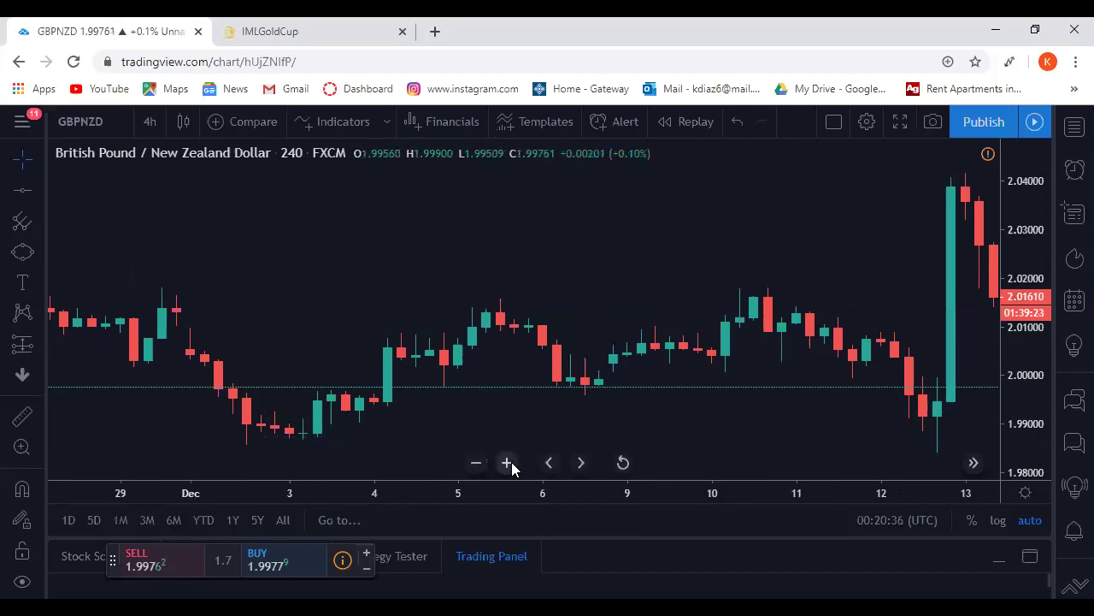
pyautogui.click(507, 463)
pyautogui.click(482, 466)
pyautogui.click(482, 466)
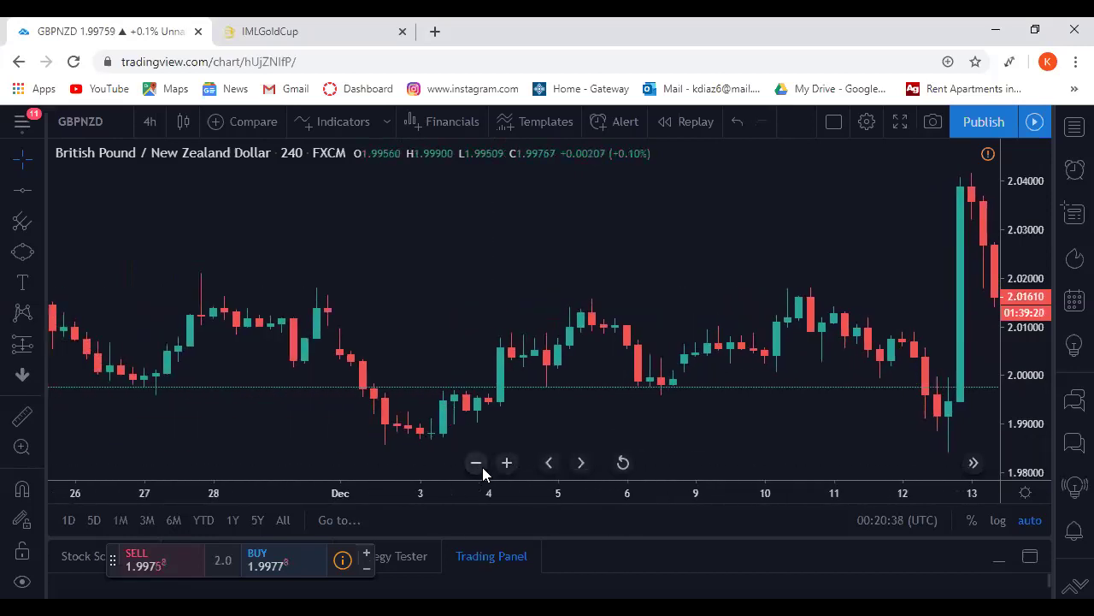
pyautogui.moveTo(693, 228); pyautogui.dragTo(709, 230)
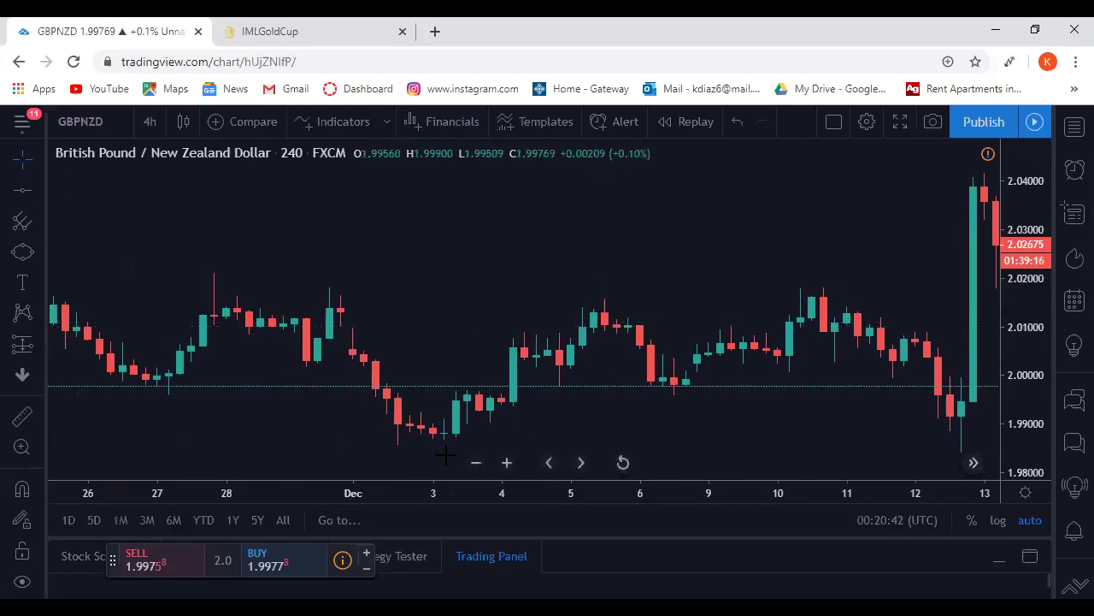
pyautogui.click(508, 466)
pyautogui.click(506, 463)
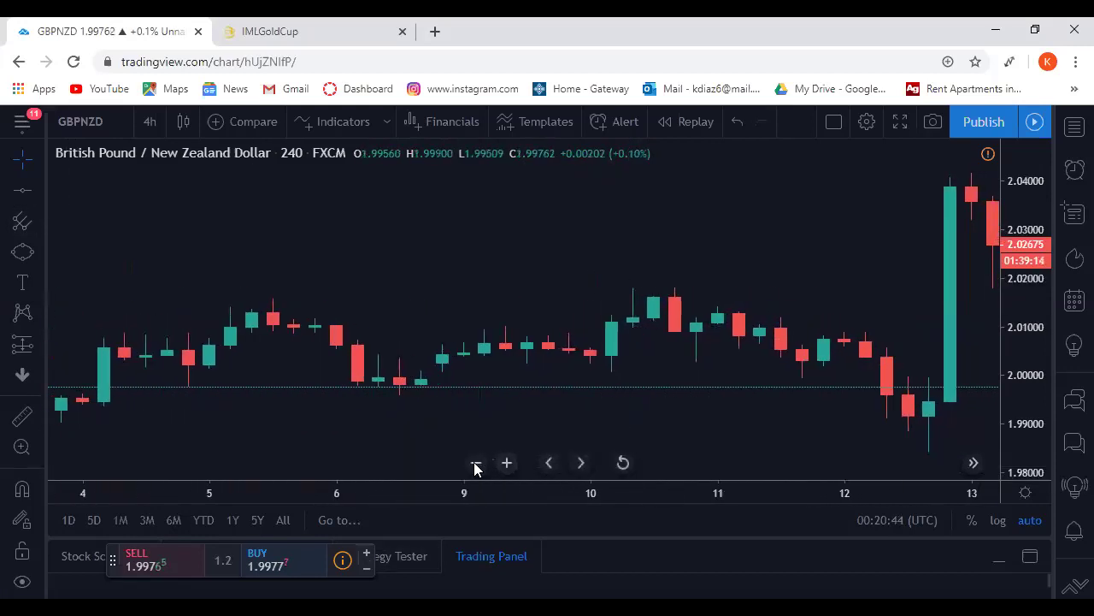
pyautogui.click(476, 462)
pyautogui.click(476, 462)
pyautogui.moveTo(579, 325); pyautogui.dragTo(530, 313)
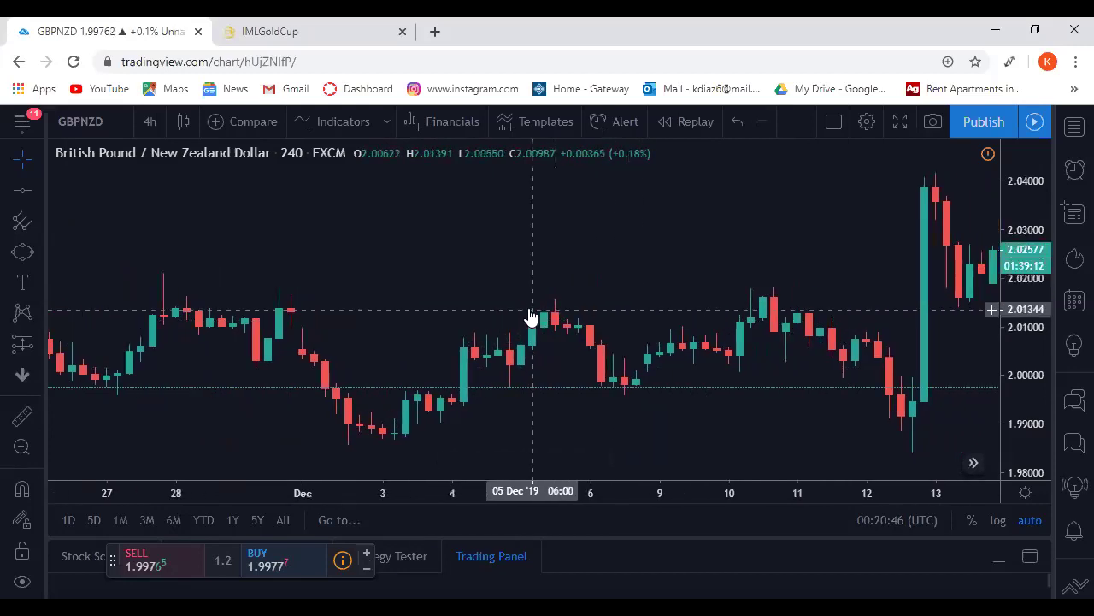
pyautogui.moveTo(535, 237); pyautogui.dragTo(488, 234)
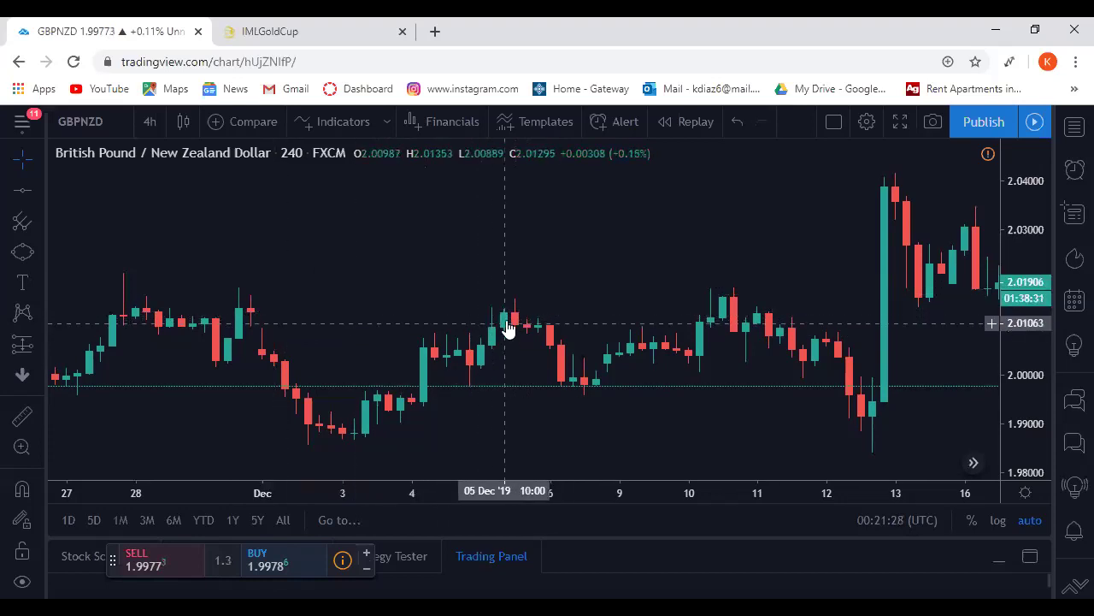
# Draw a horizontal line at about 2.01291 along the tops of the 5 December candle bodies.
pyautogui.click(20, 193)
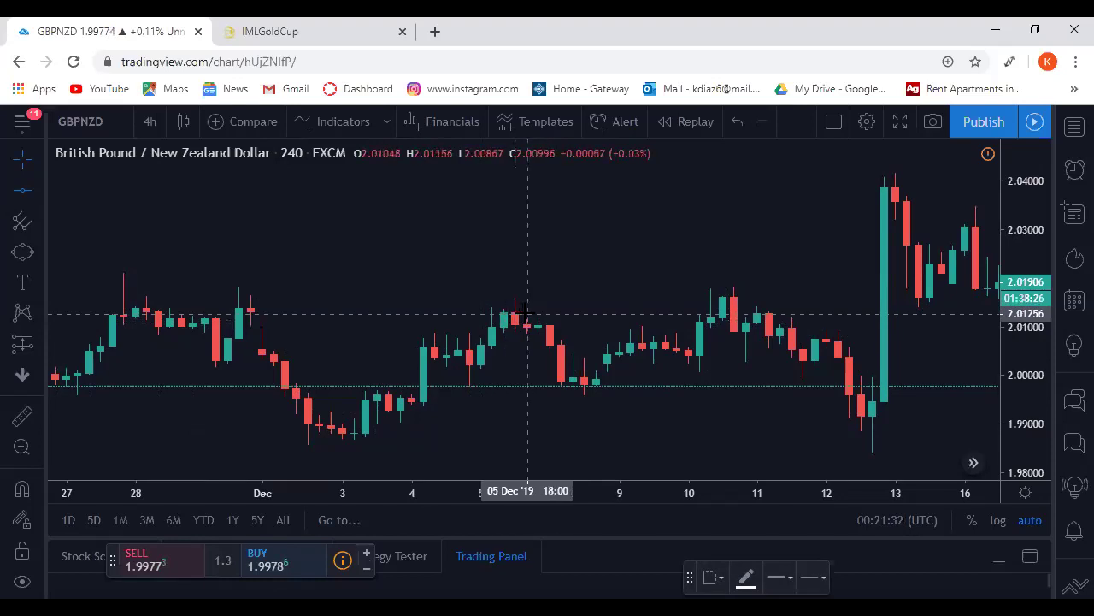
pyautogui.click(528, 313)
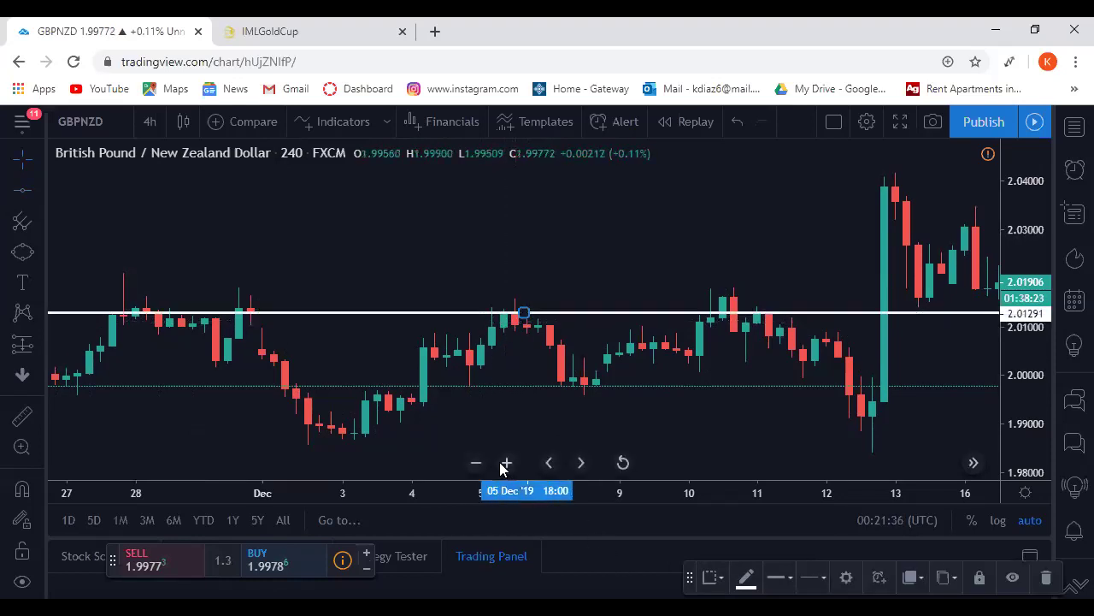
pyautogui.click(506, 463)
pyautogui.click(506, 462)
pyautogui.click(507, 463)
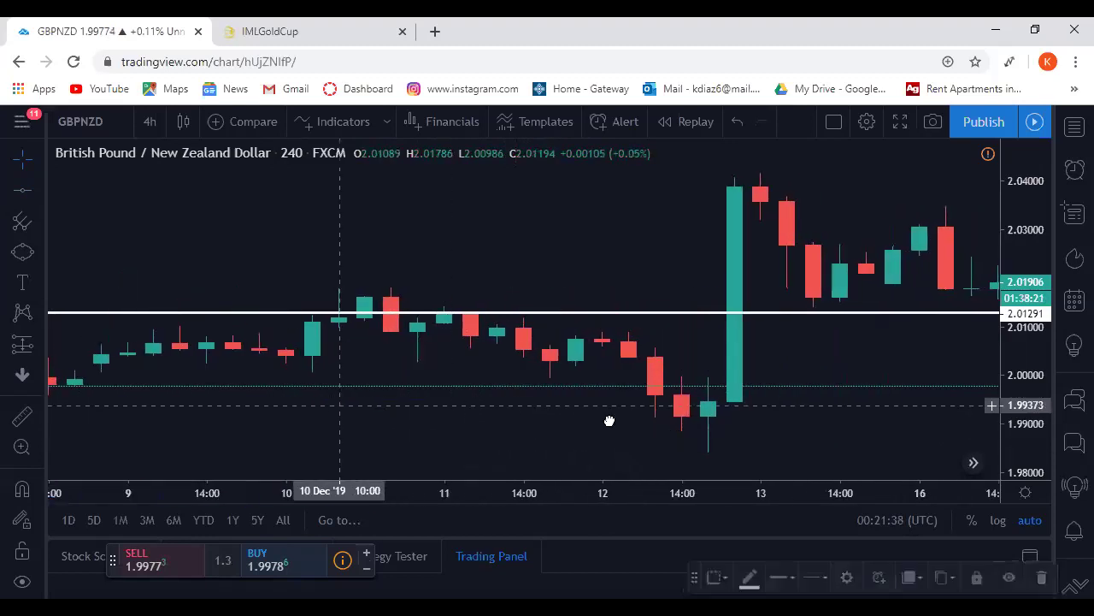
pyautogui.hscroll(-5, 641, 402)
pyautogui.hscroll(-4, 488, 296)
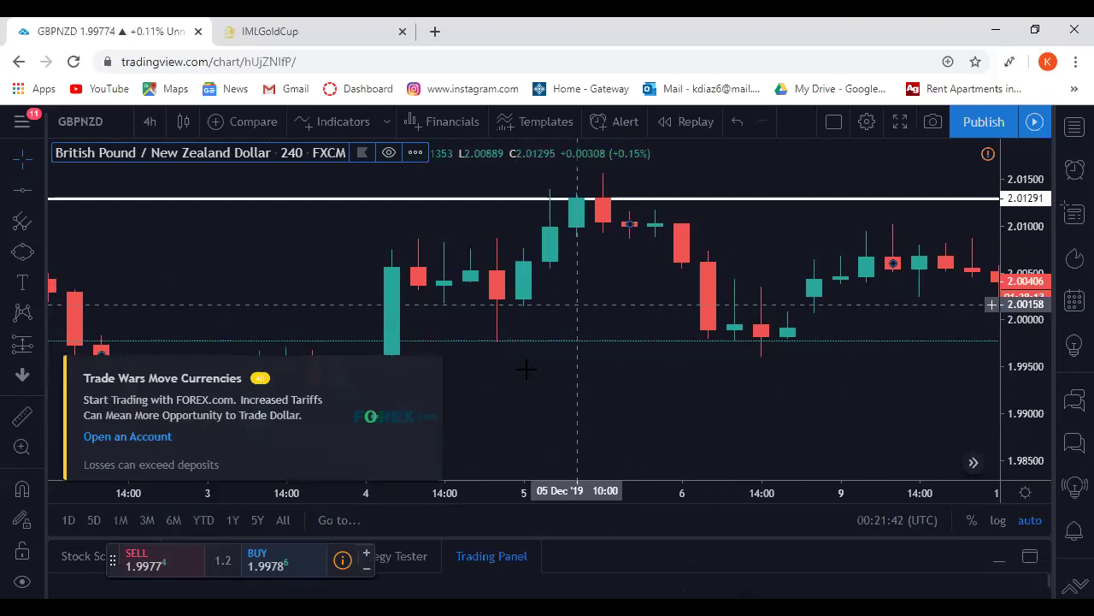
# Dismiss the broker advertisement and move the horizontal line down to about 1.99357, near the base of the 4 December rally candle.
pyautogui.click(430, 370)
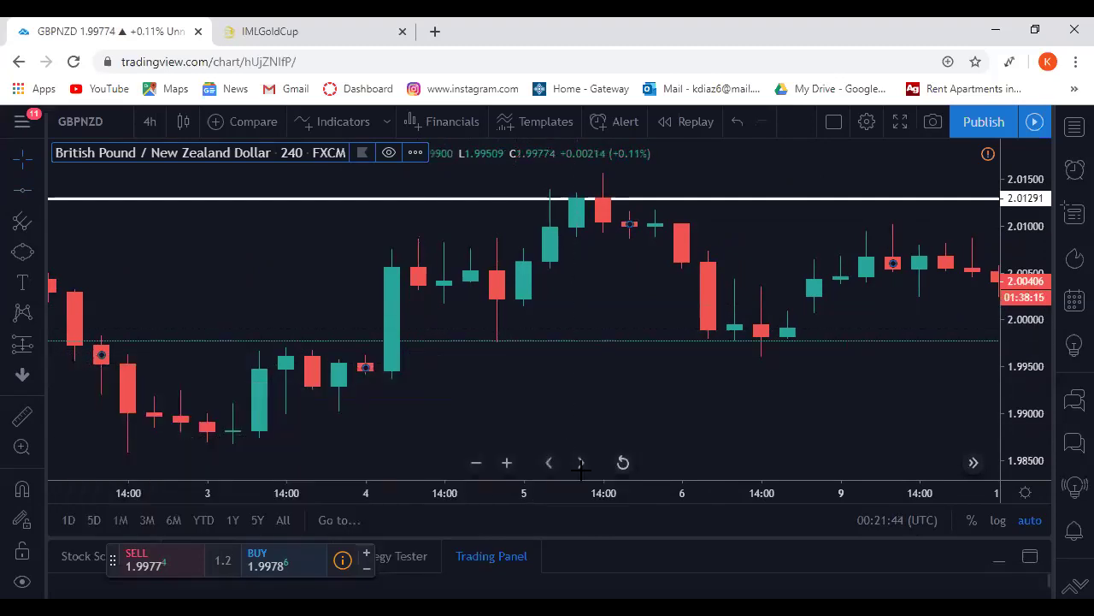
pyautogui.click(473, 463)
pyautogui.moveTo(846, 261); pyautogui.dragTo(488, 368)
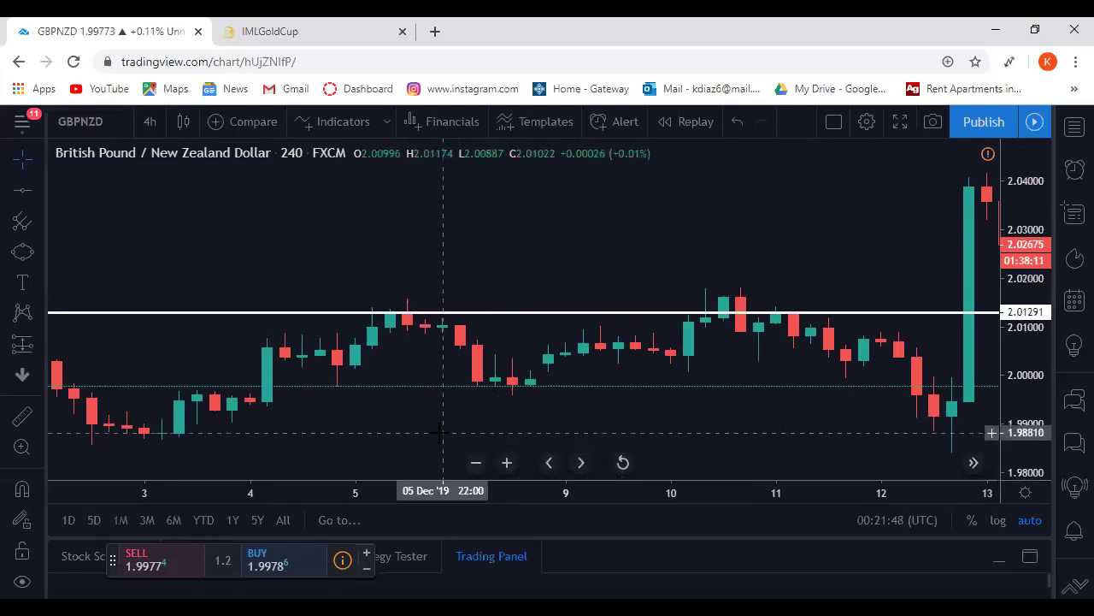
pyautogui.moveTo(440, 428); pyautogui.dragTo(630, 386)
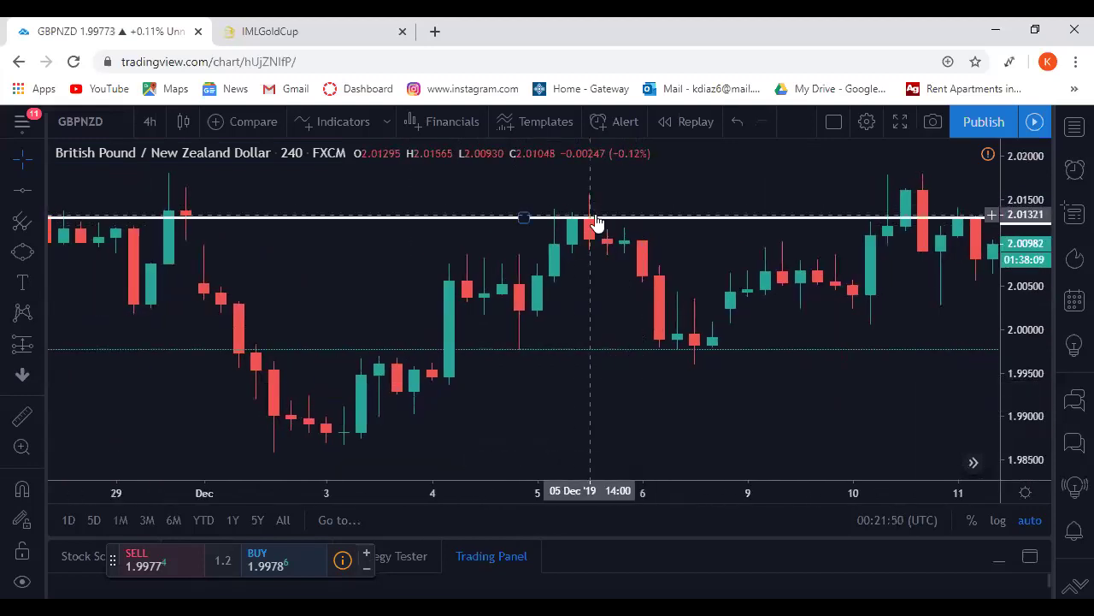
pyautogui.moveTo(587, 224); pyautogui.dragTo(538, 391)
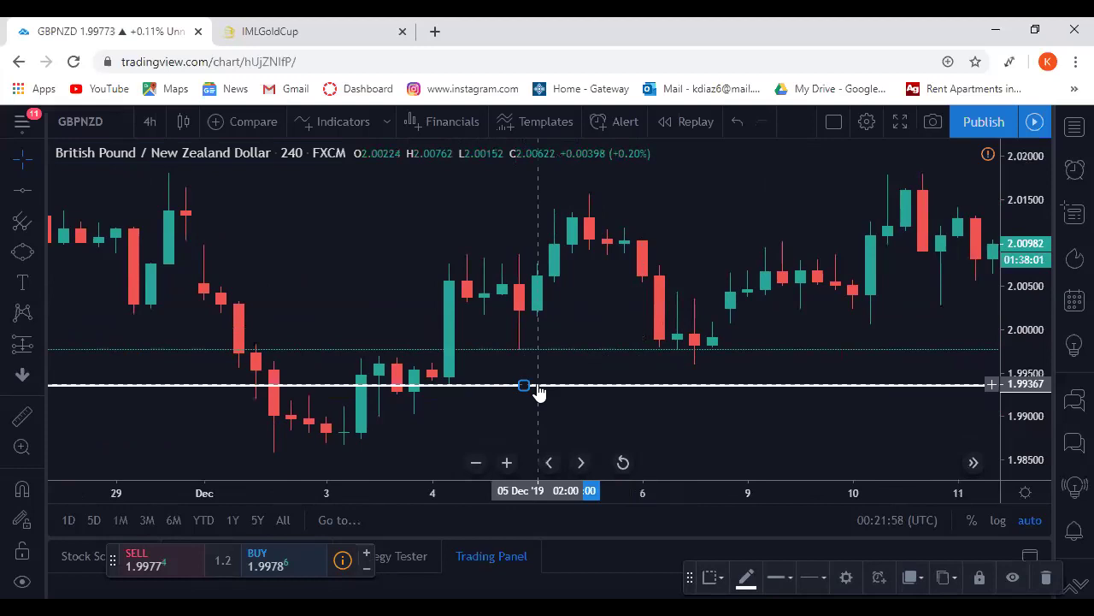
# Measure the price distance from about 2.0129 up to about 2.0144 just after the 5 December peak, and repeat the measurement.
pyautogui.click(24, 418)
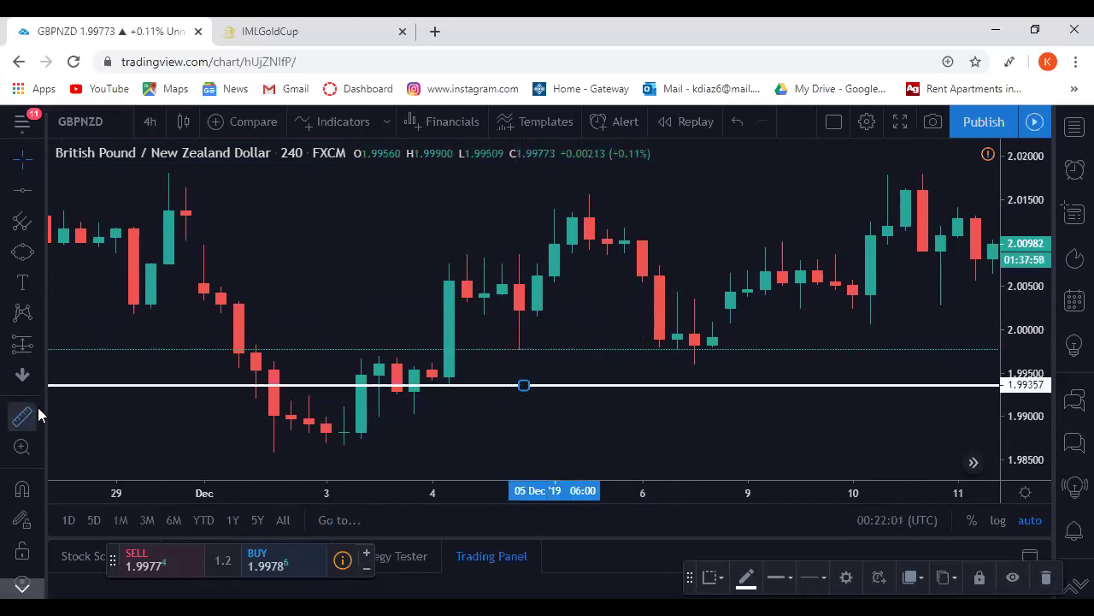
pyautogui.click(608, 218)
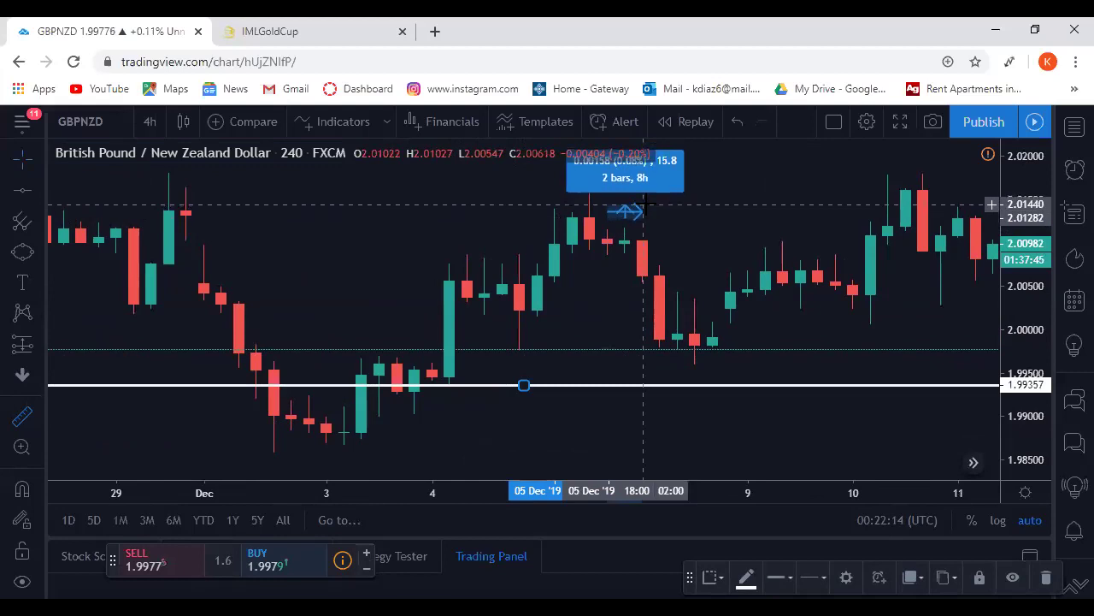
pyautogui.click(643, 204)
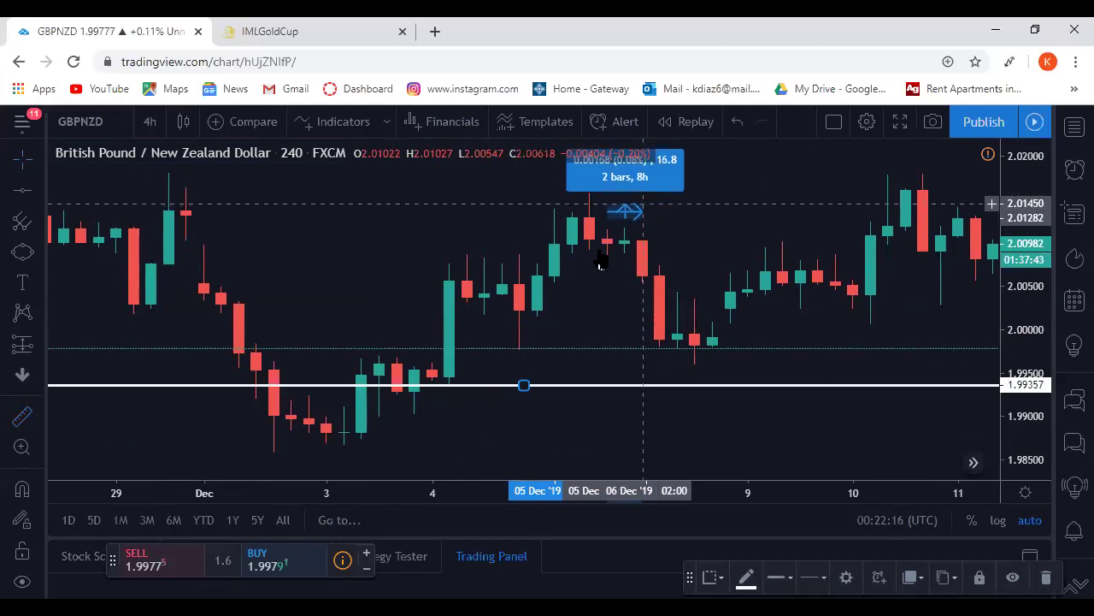
pyautogui.click(513, 386)
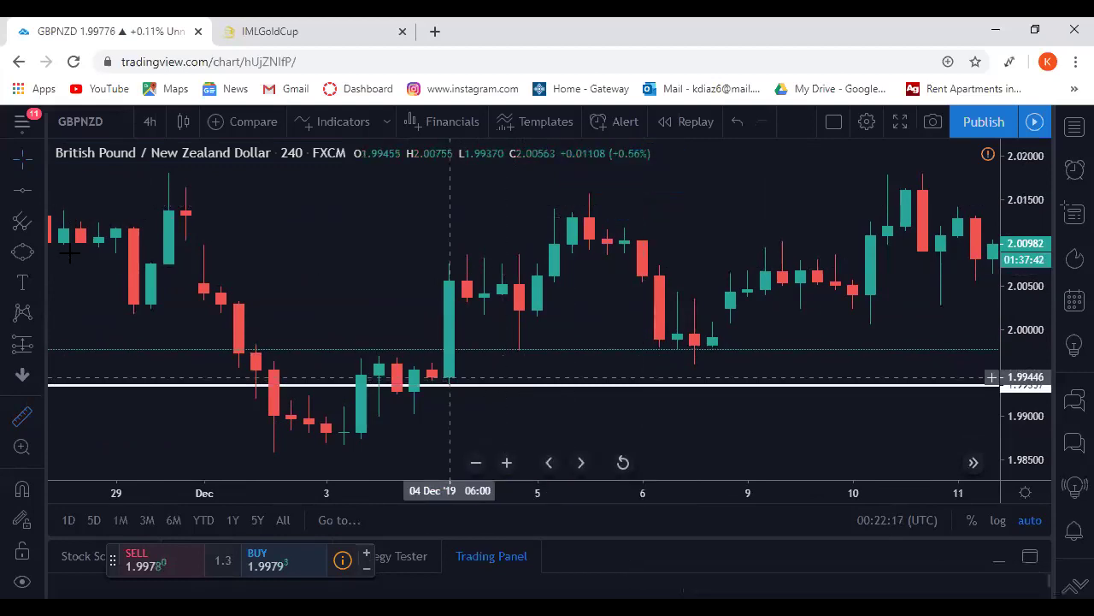
pyautogui.click(32, 417)
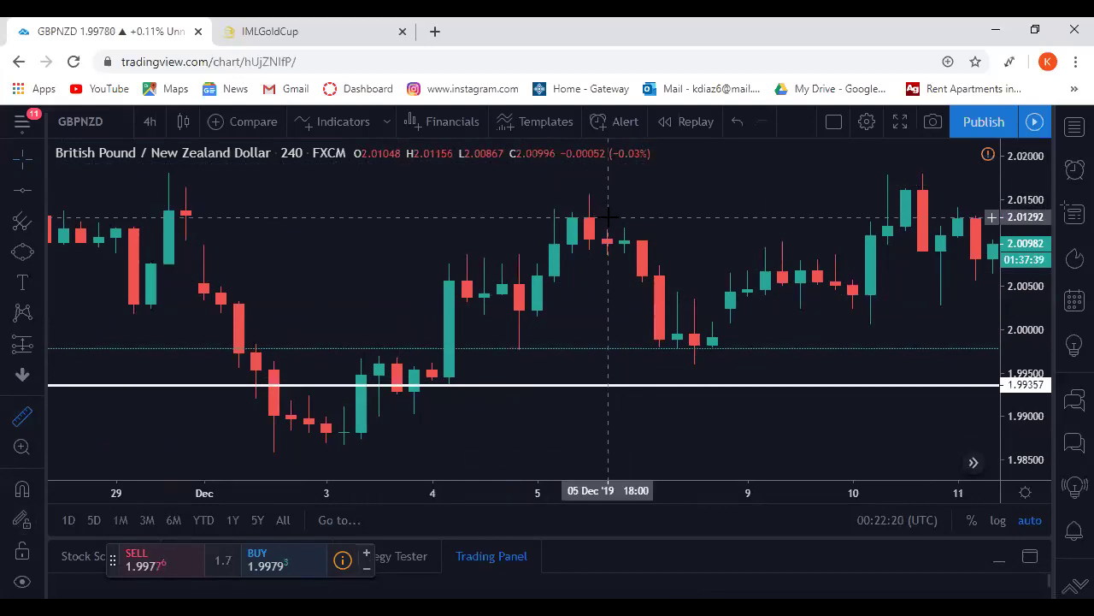
pyautogui.click(608, 217)
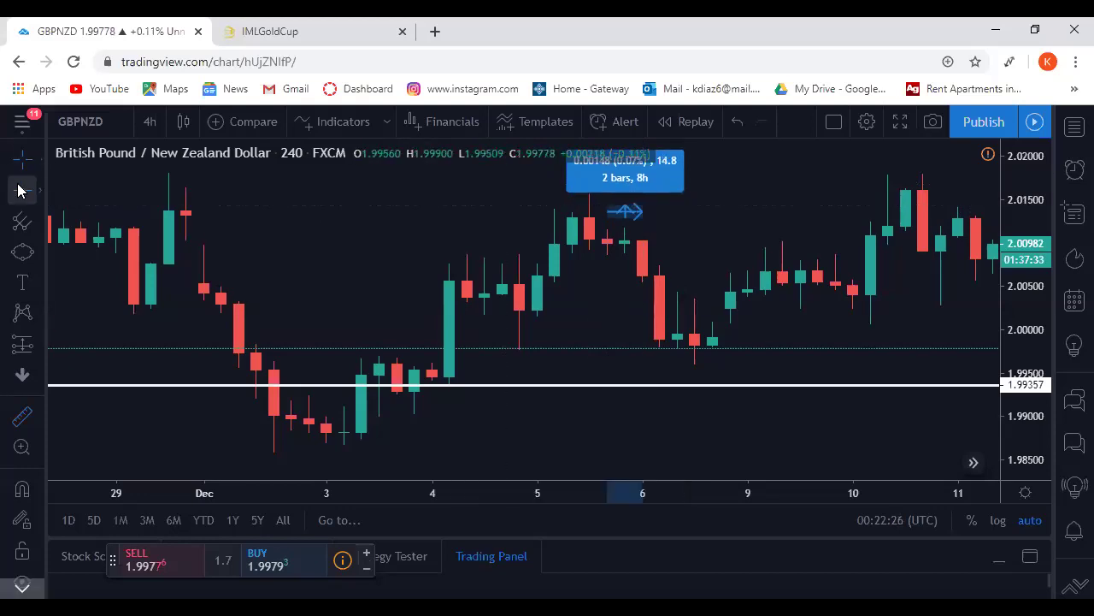
pyautogui.click(643, 209)
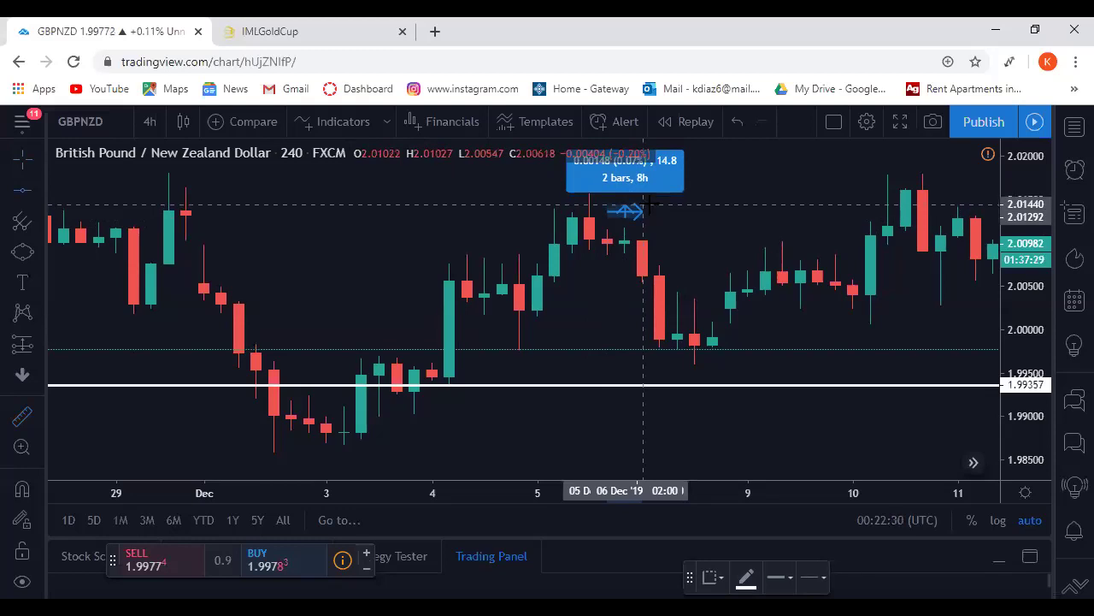
# Draw a horizontal line at about 2.01440 just above the 5 December candle bodies and delete the lower horizontal line.
pyautogui.hotkey('alt', 'h')
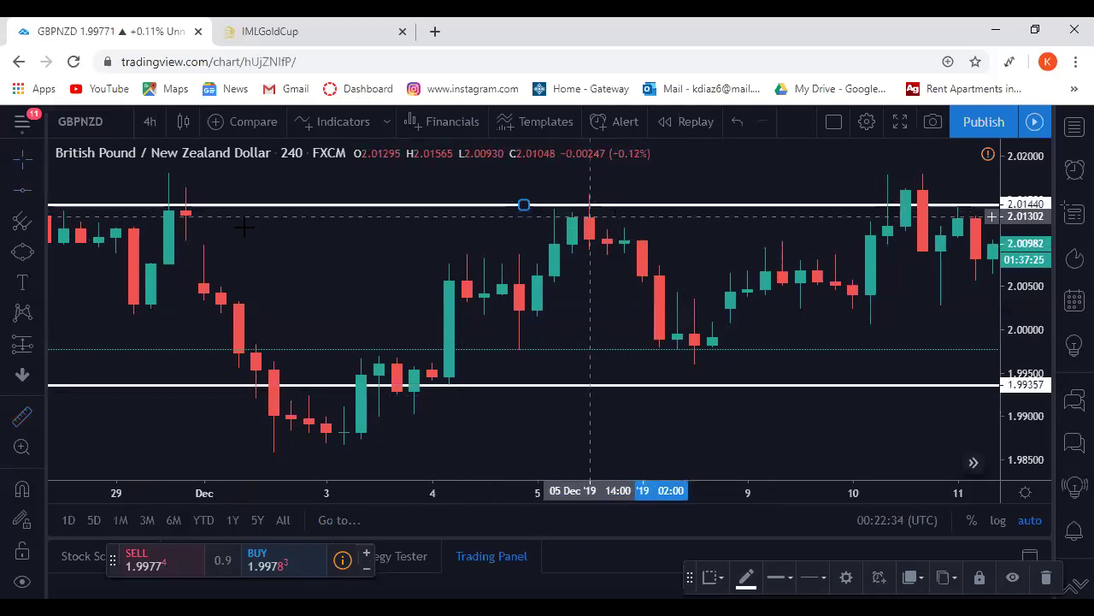
pyautogui.rightClick(537, 390)
pyautogui.click(886, 454)
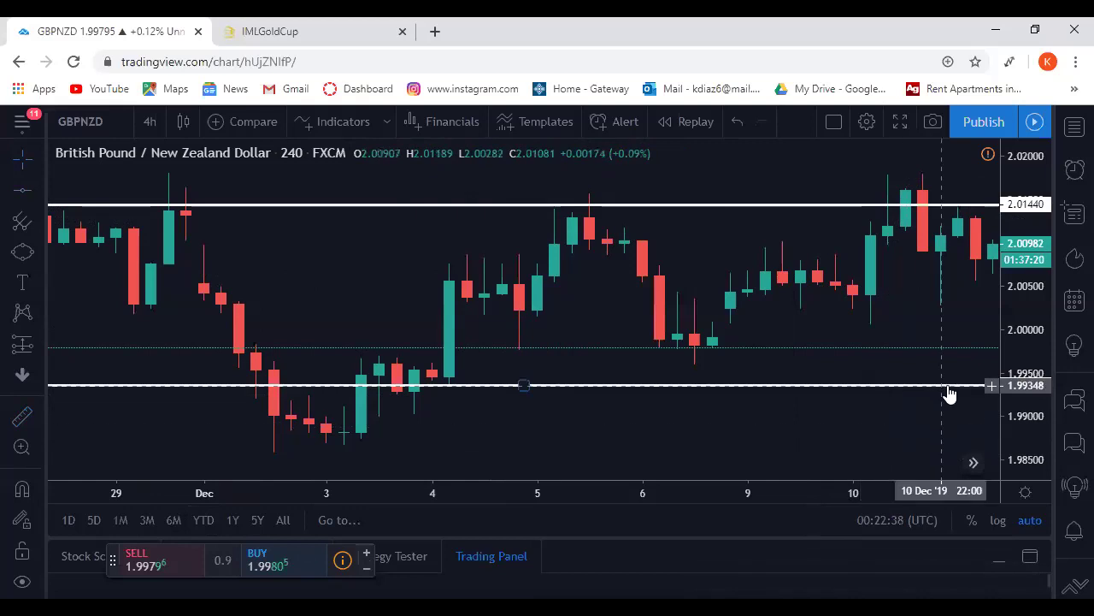
pyautogui.press('Delete')
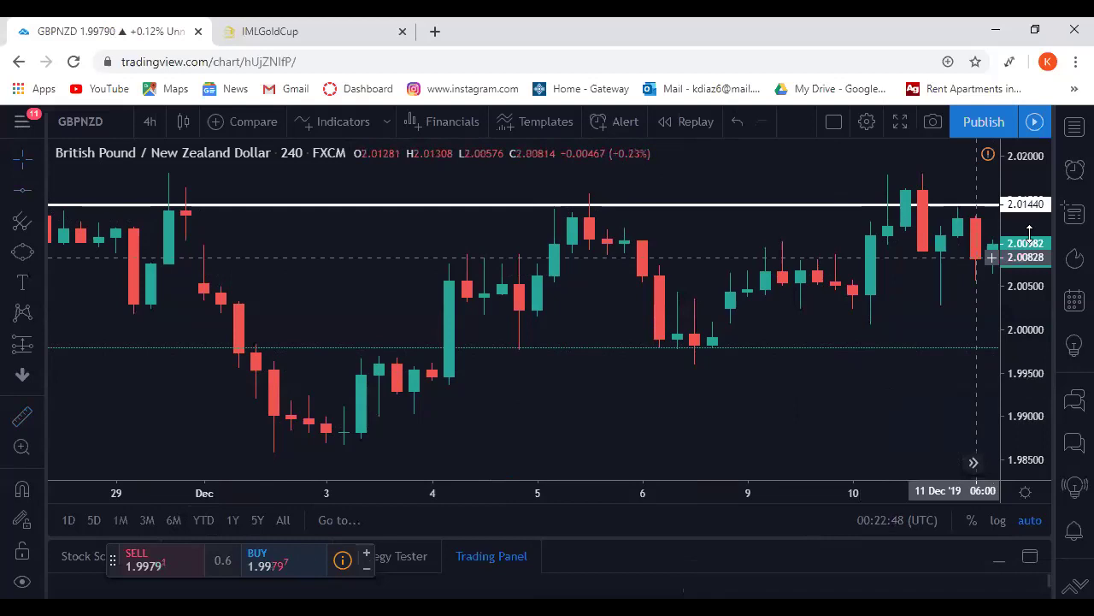
pyautogui.moveTo(416, 416); pyautogui.dragTo(202, 414)
pyautogui.scroll(3, 513, 376)
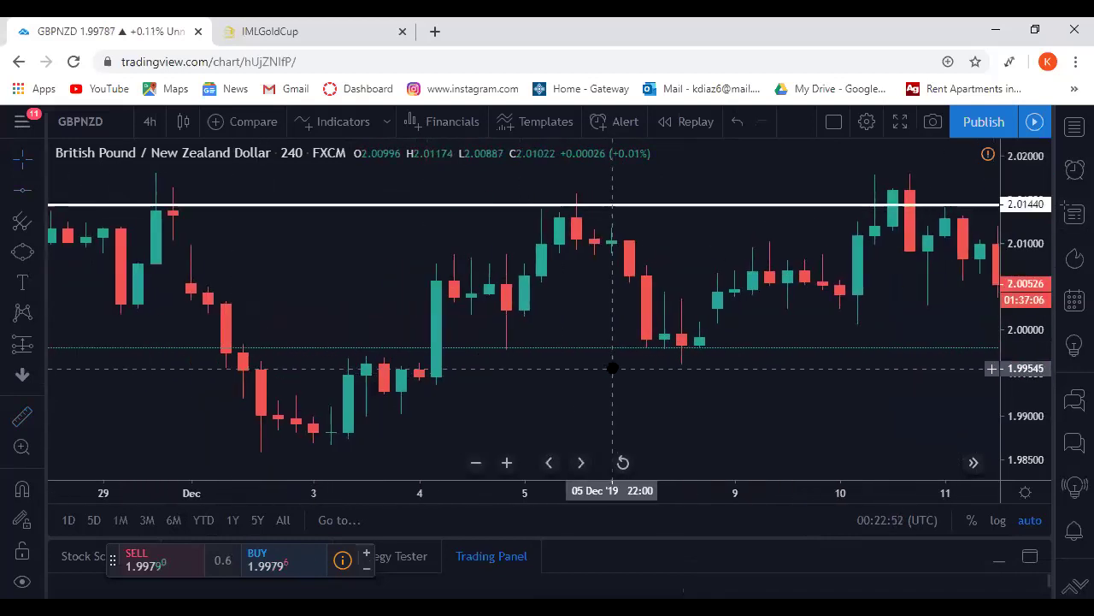
# Examine how price behaves around the 2.01440 horizontal line across earlier candles, back through November to early October.
pyautogui.click(476, 463)
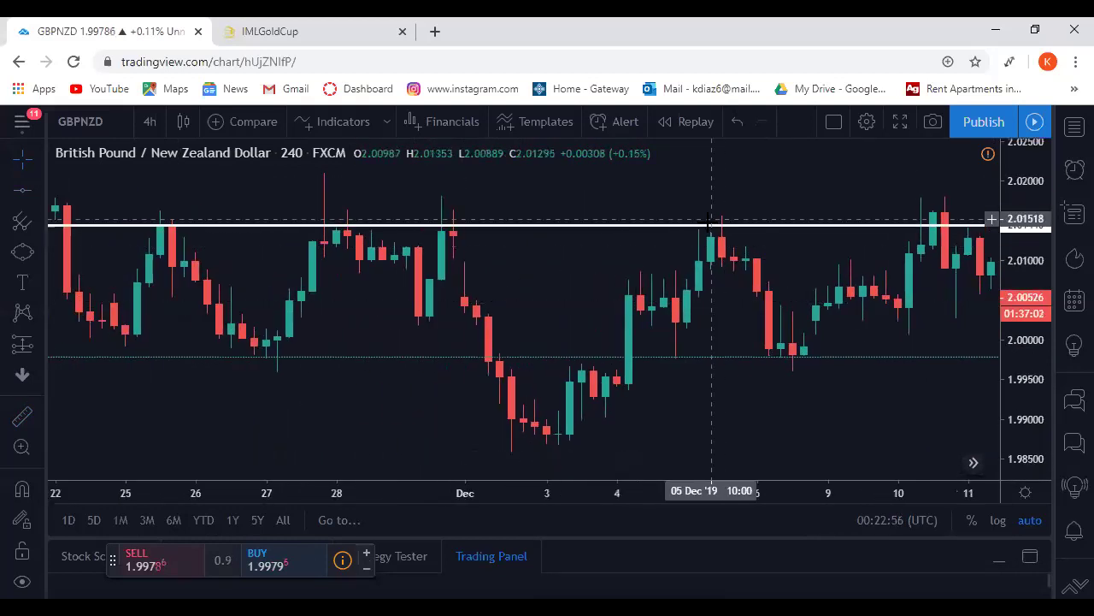
pyautogui.moveTo(508, 460)
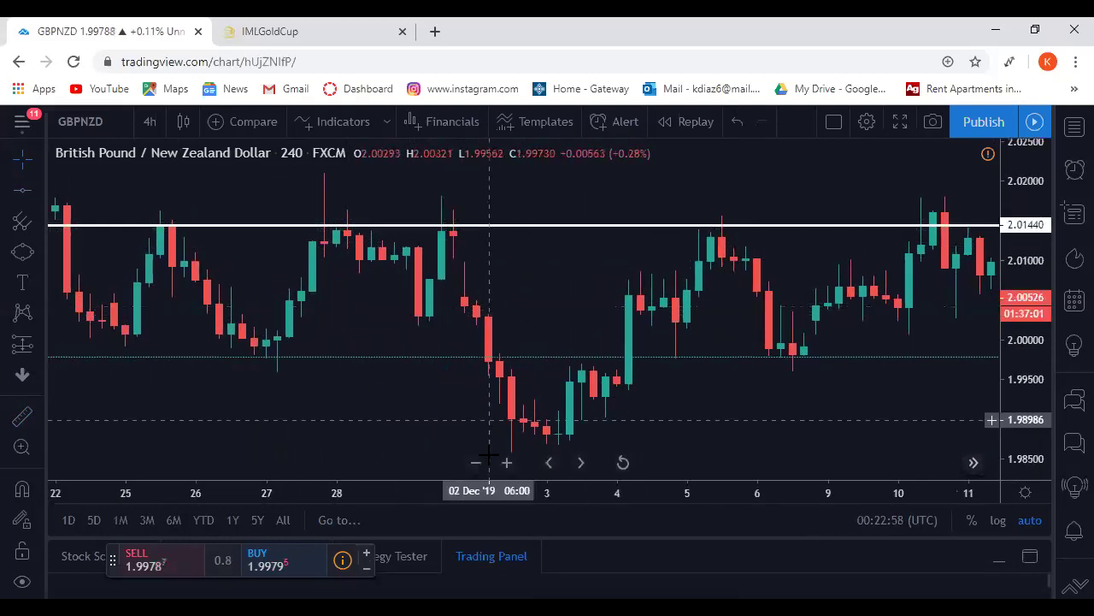
pyautogui.click(476, 464)
pyautogui.click(476, 464)
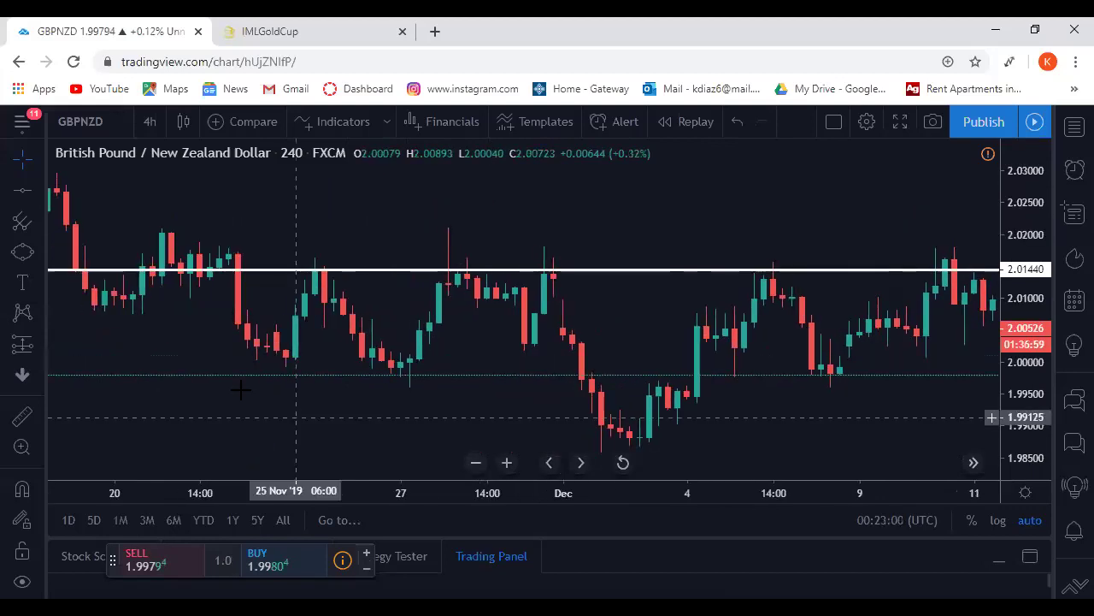
pyautogui.moveTo(551, 413); pyautogui.dragTo(808, 424)
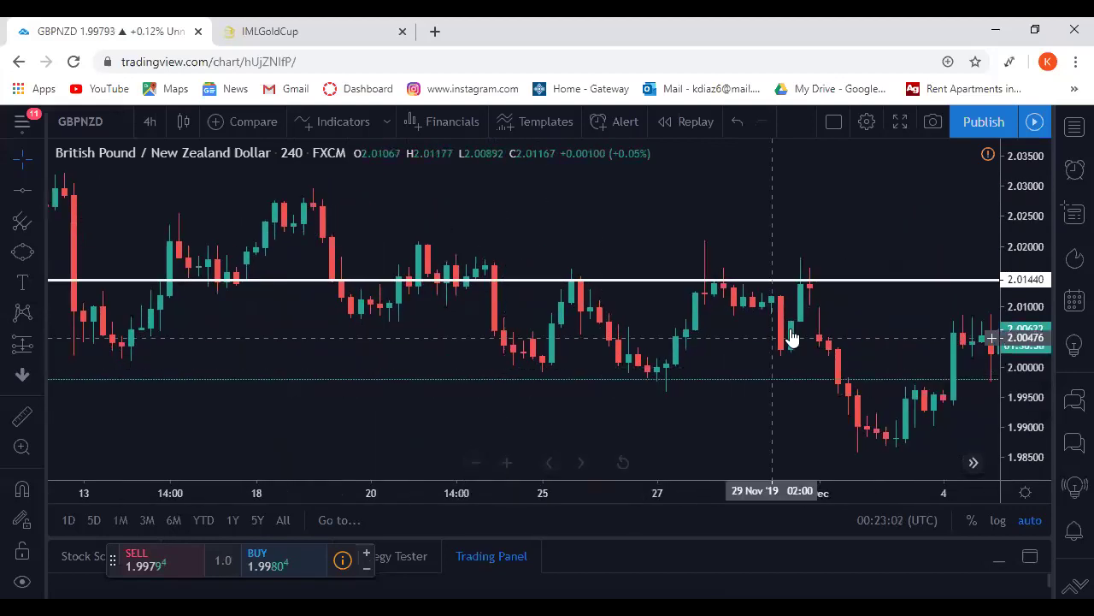
pyautogui.moveTo(342, 336); pyautogui.dragTo(379, 362)
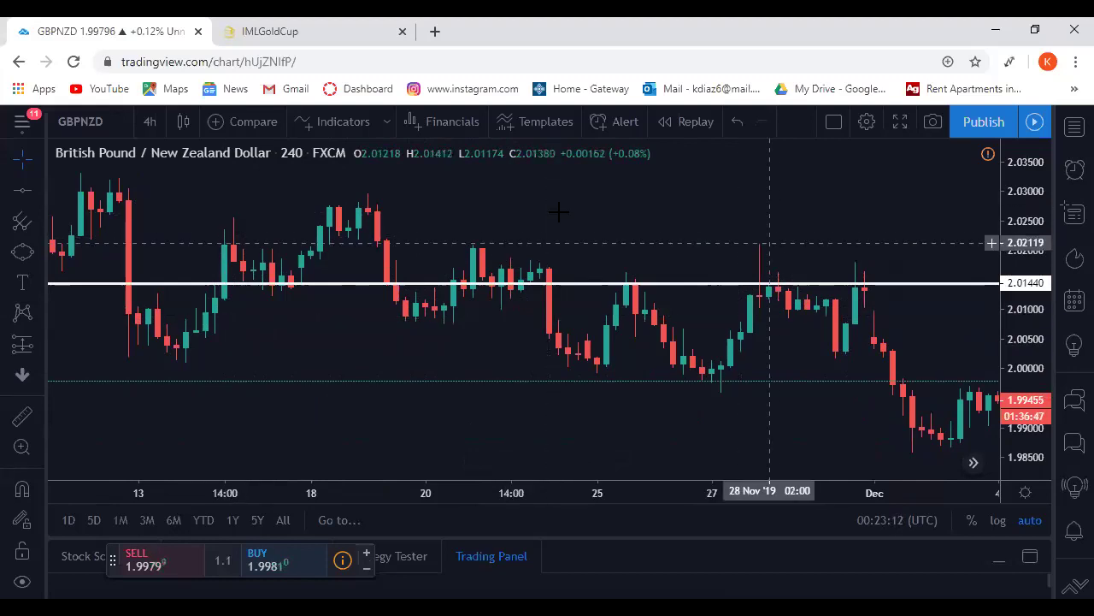
pyautogui.moveTo(435, 214); pyautogui.dragTo(899, 214)
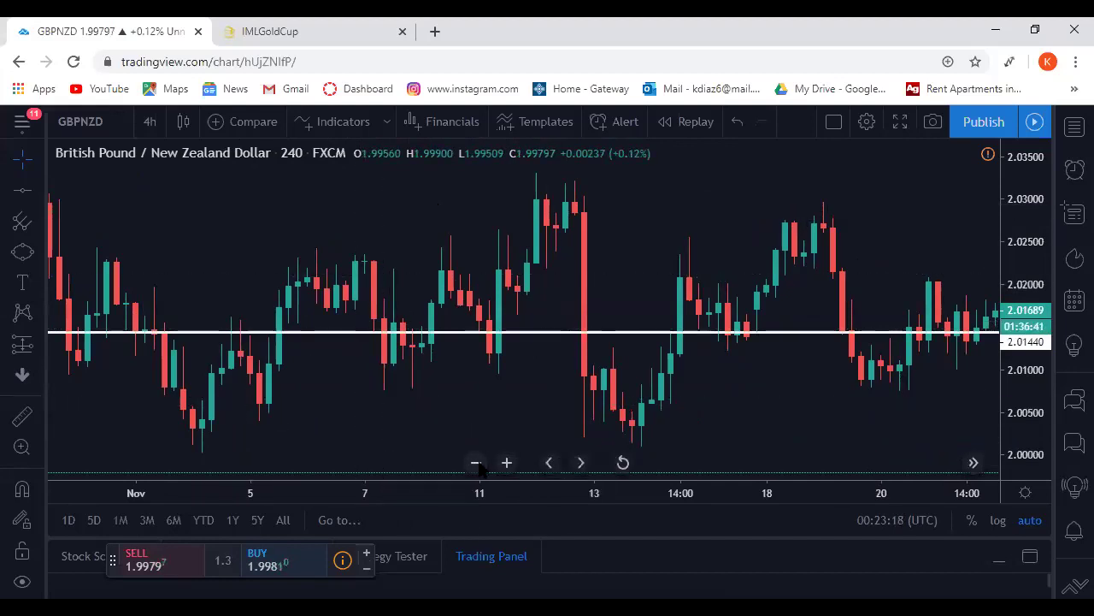
pyautogui.click(475, 462)
pyautogui.click(475, 462)
pyautogui.click(476, 462)
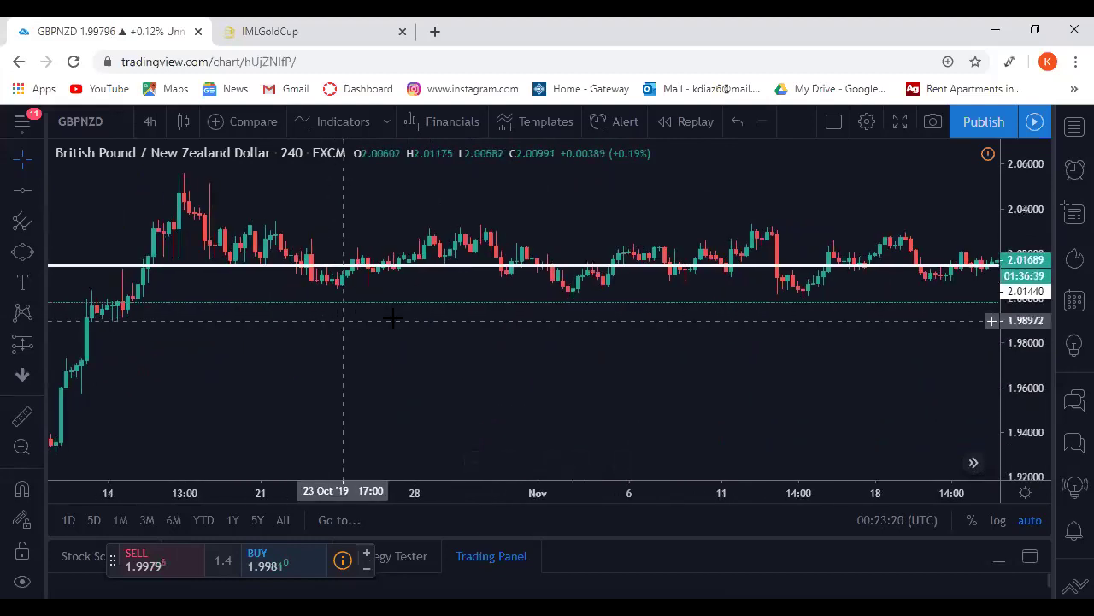
pyautogui.moveTo(333, 317); pyautogui.dragTo(405, 310)
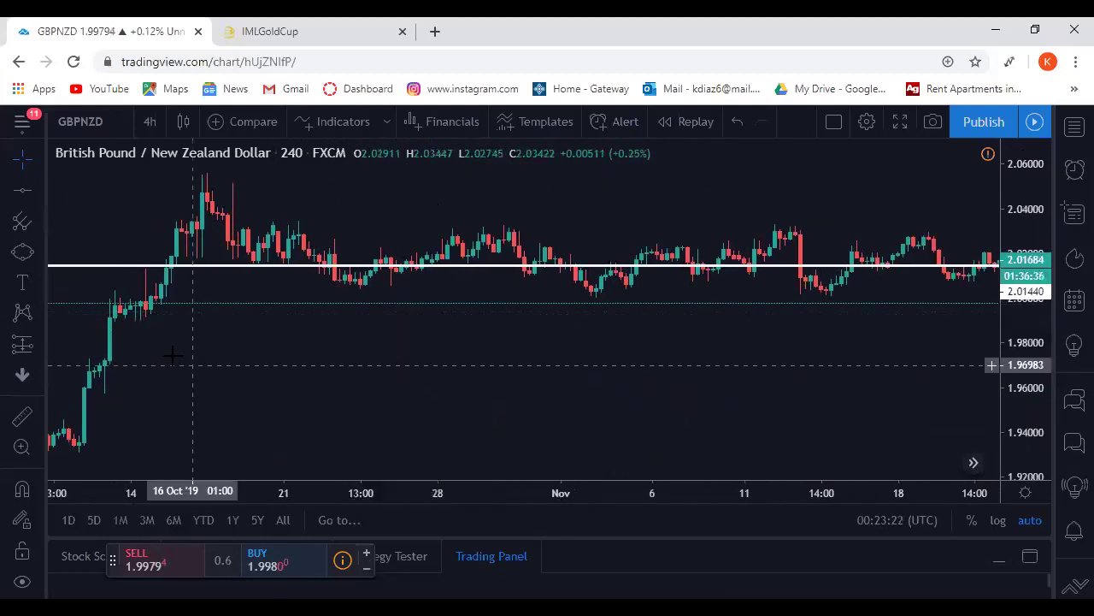
pyautogui.moveTo(227, 357); pyautogui.dragTo(373, 355)
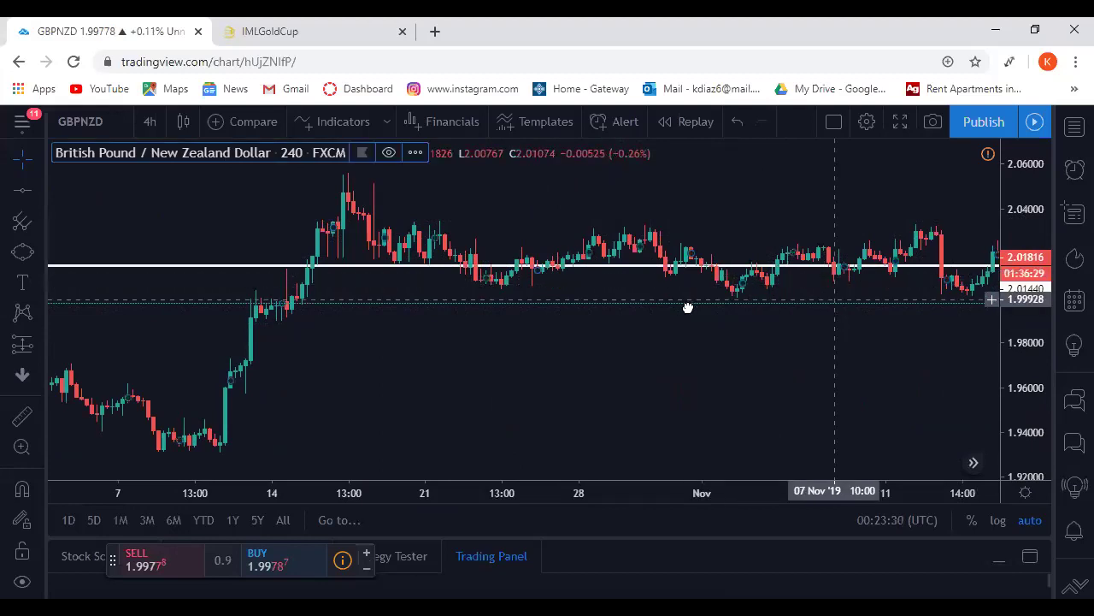
pyautogui.moveTo(688, 307); pyautogui.dragTo(453, 330)
pyautogui.moveTo(714, 248); pyautogui.dragTo(334, 238)
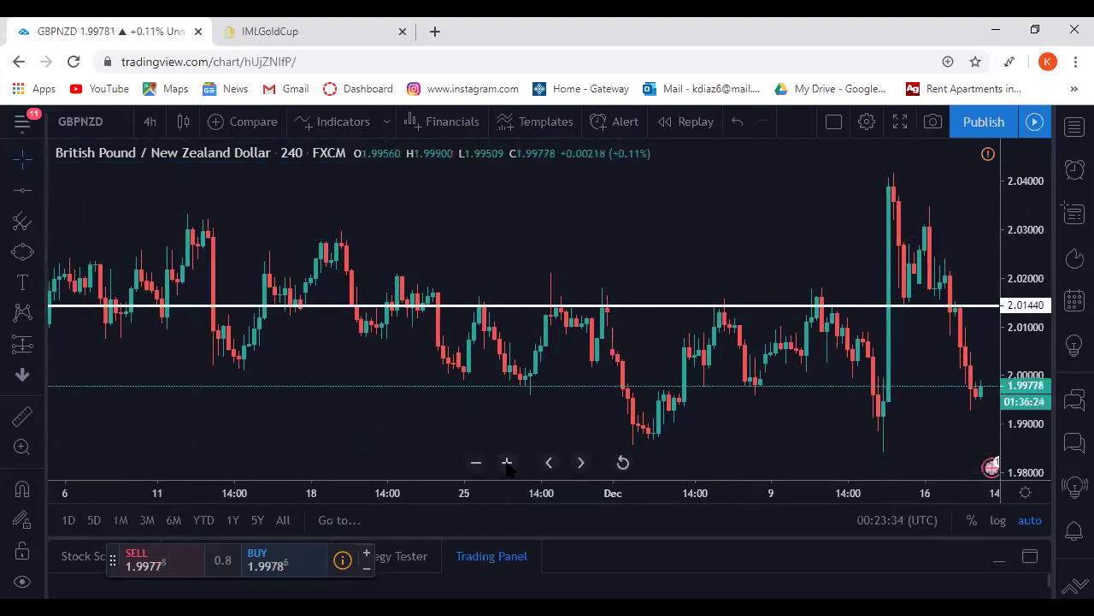
# Examine the late November to mid-December candles around the 2.01440 line, focusing on the 5 December touch.
pyautogui.click(507, 463)
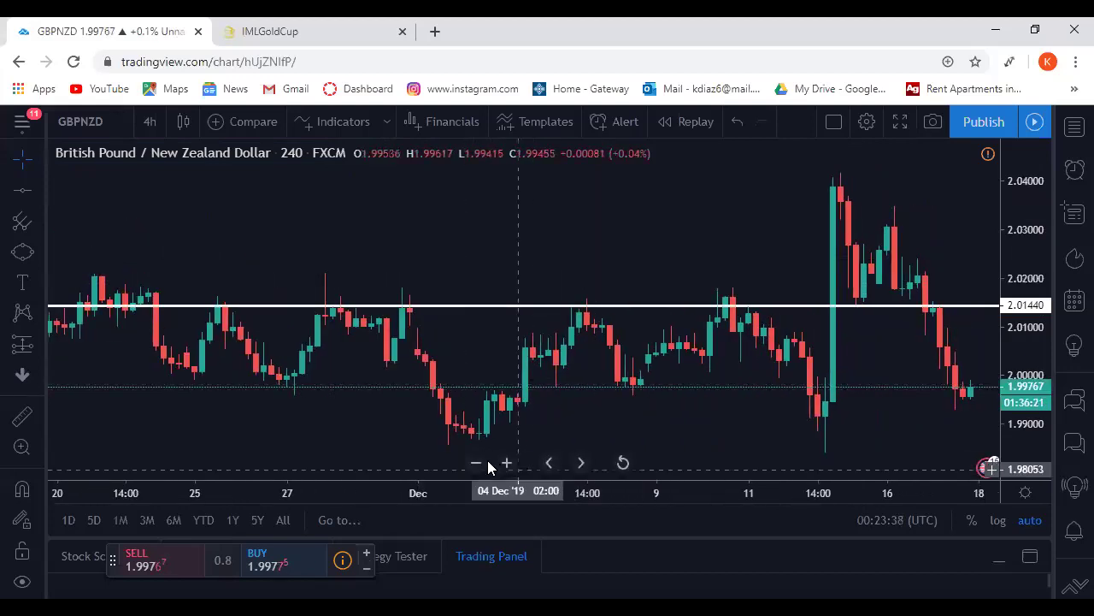
pyautogui.click(507, 463)
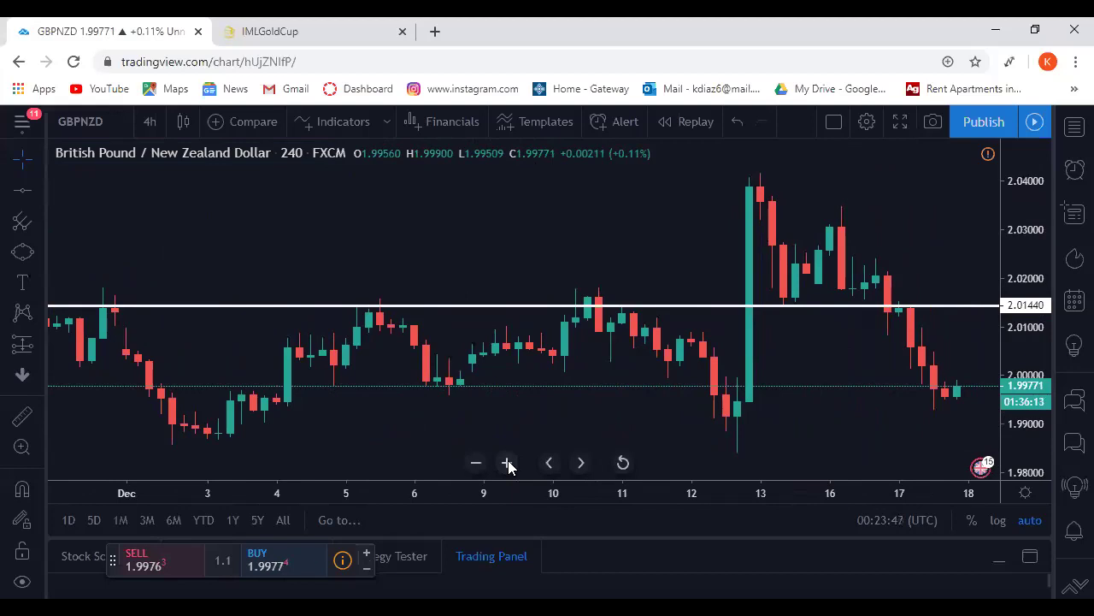
pyautogui.moveTo(147, 403); pyautogui.dragTo(379, 354)
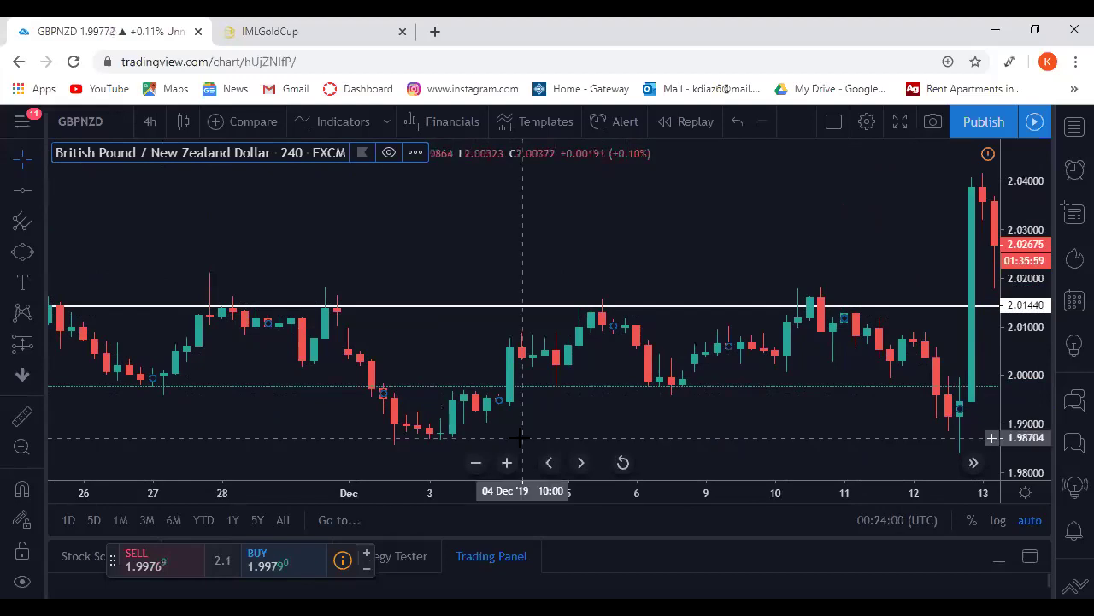
pyautogui.click(506, 461)
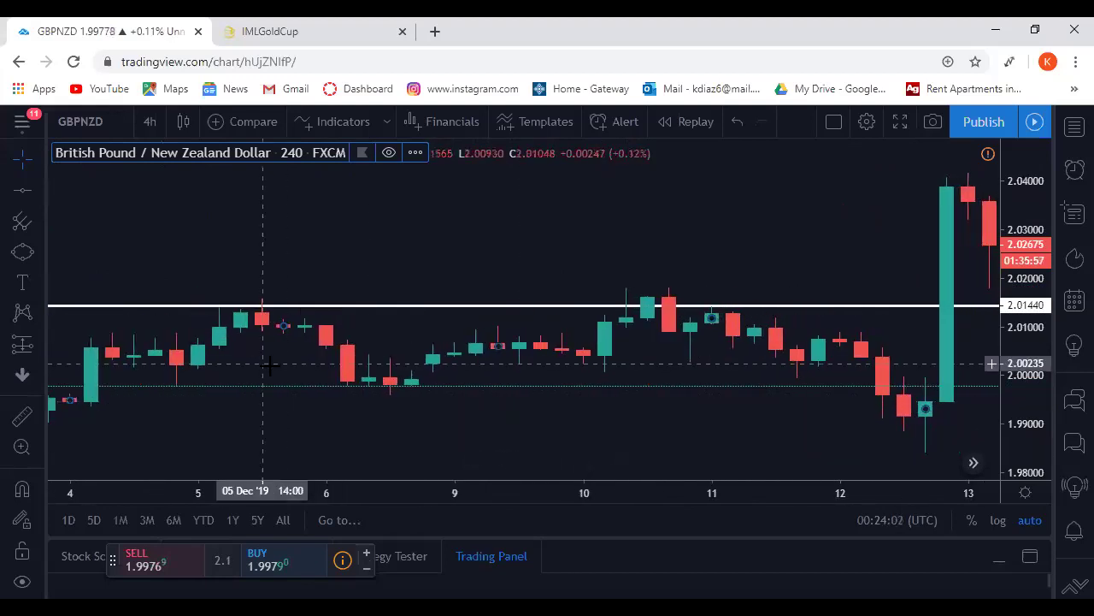
pyautogui.scroll(3, 447, 367)
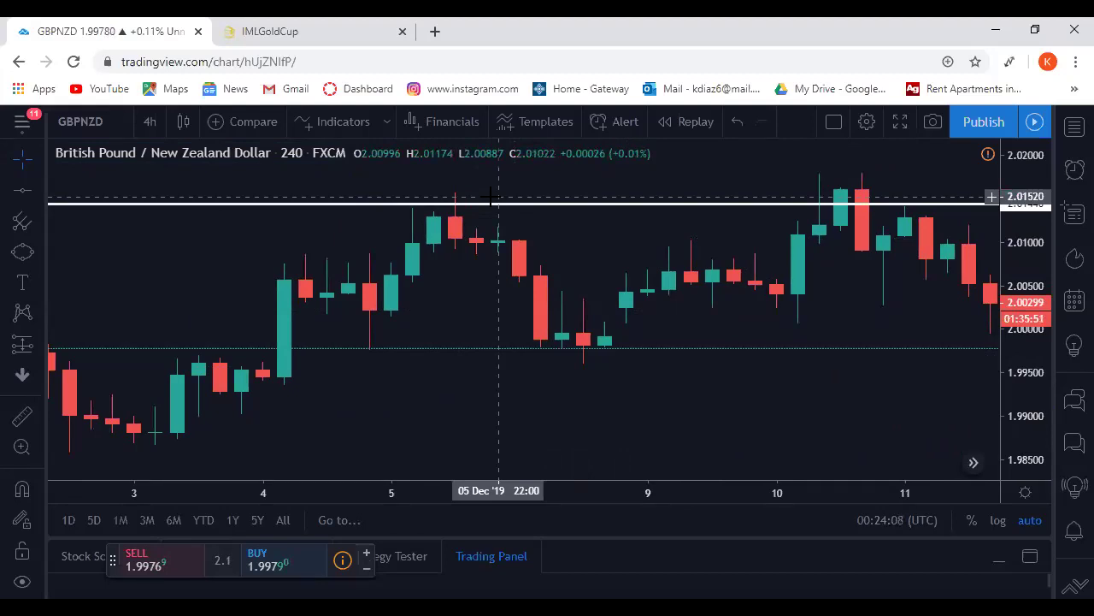
pyautogui.click(471, 205)
pyautogui.moveTo(471, 210)
pyautogui.mouseDown()
pyautogui.moveTo(476, 198)
pyautogui.moveTo(489, 207)
pyautogui.moveTo(454, 219)
pyautogui.moveTo(484, 209)
pyautogui.moveTo(458, 207)
pyautogui.mouseUp()
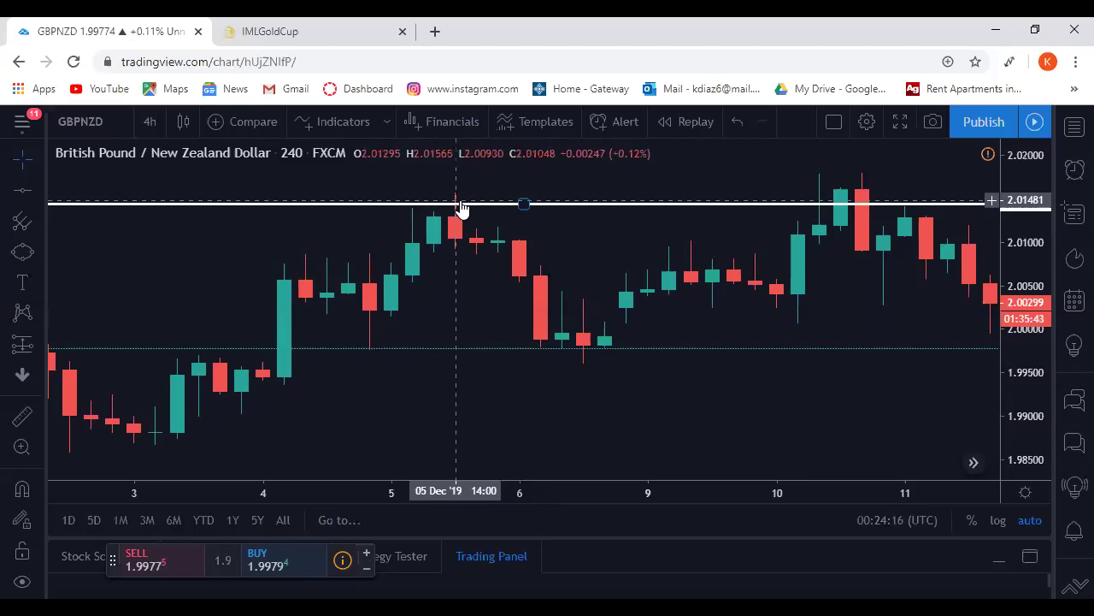
pyautogui.moveTo(550, 465)
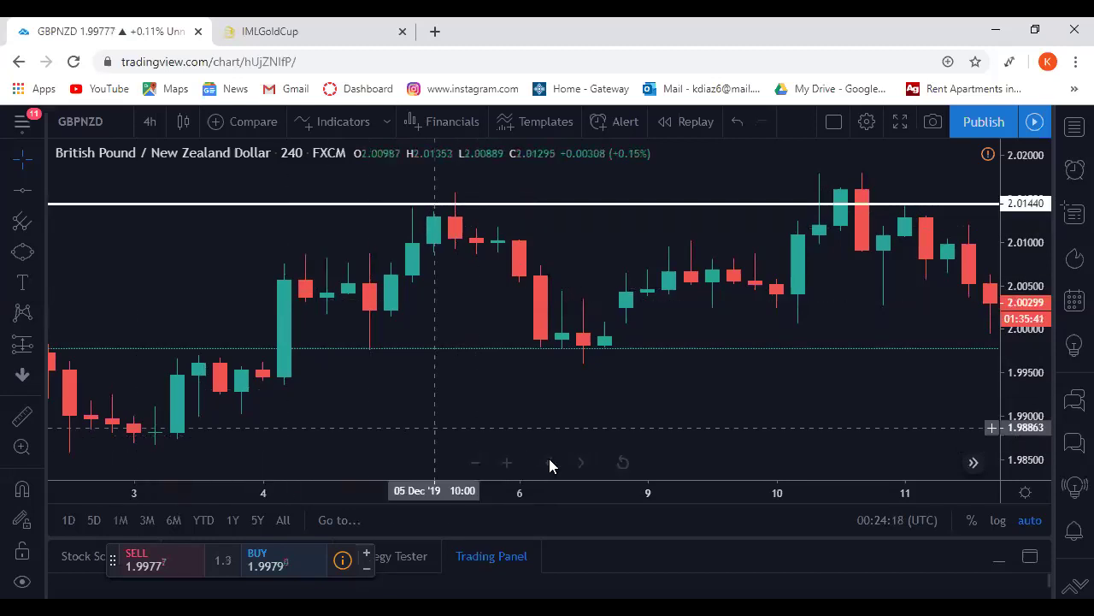
pyautogui.click(476, 463)
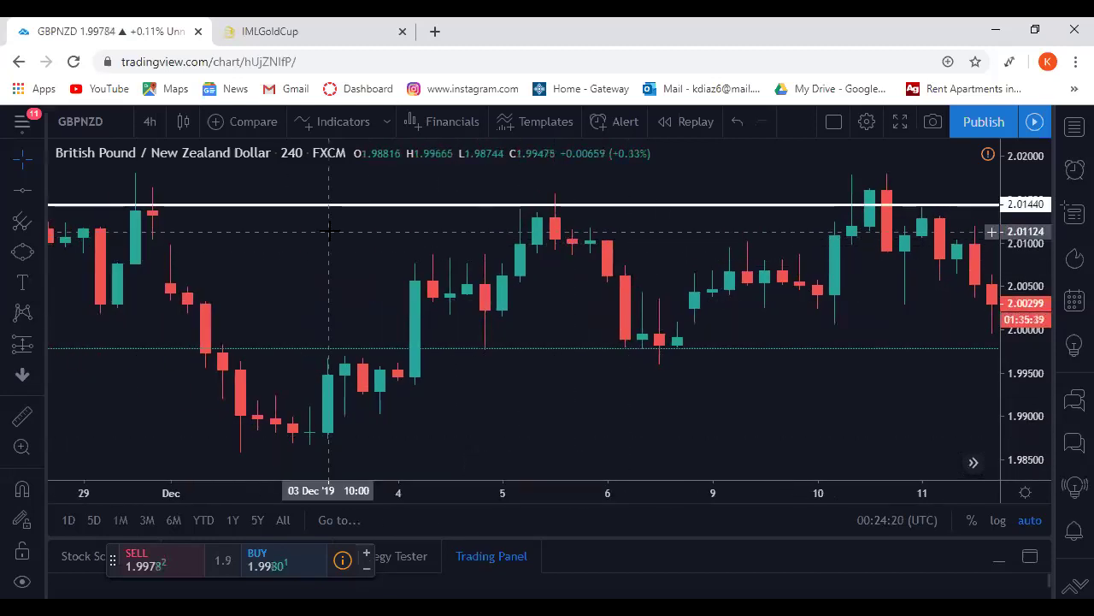
pyautogui.moveTo(697, 320); pyautogui.dragTo(622, 323)
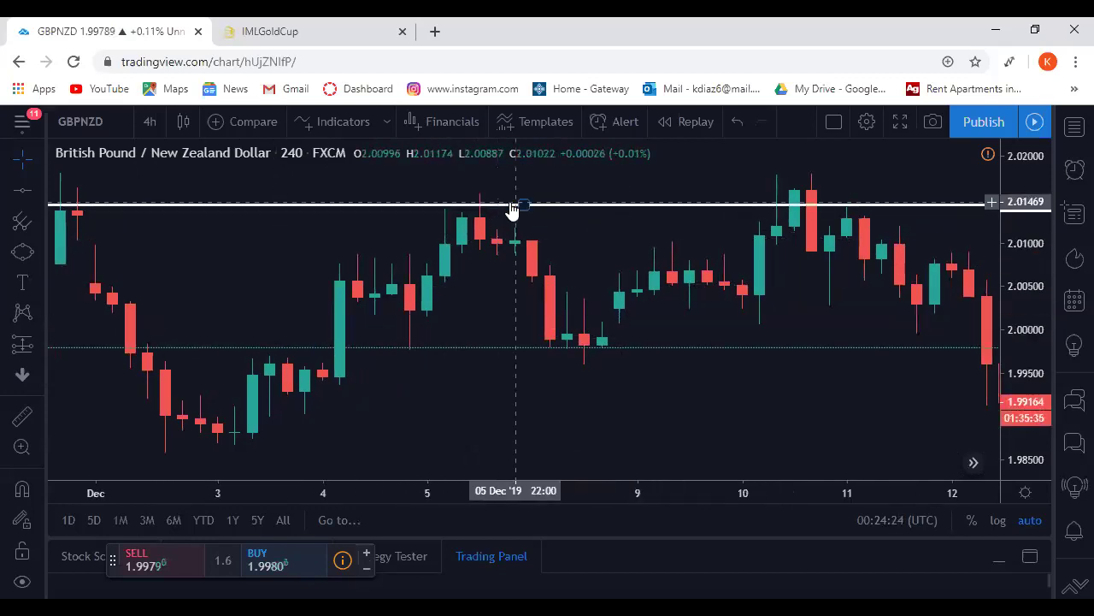
pyautogui.click(476, 463)
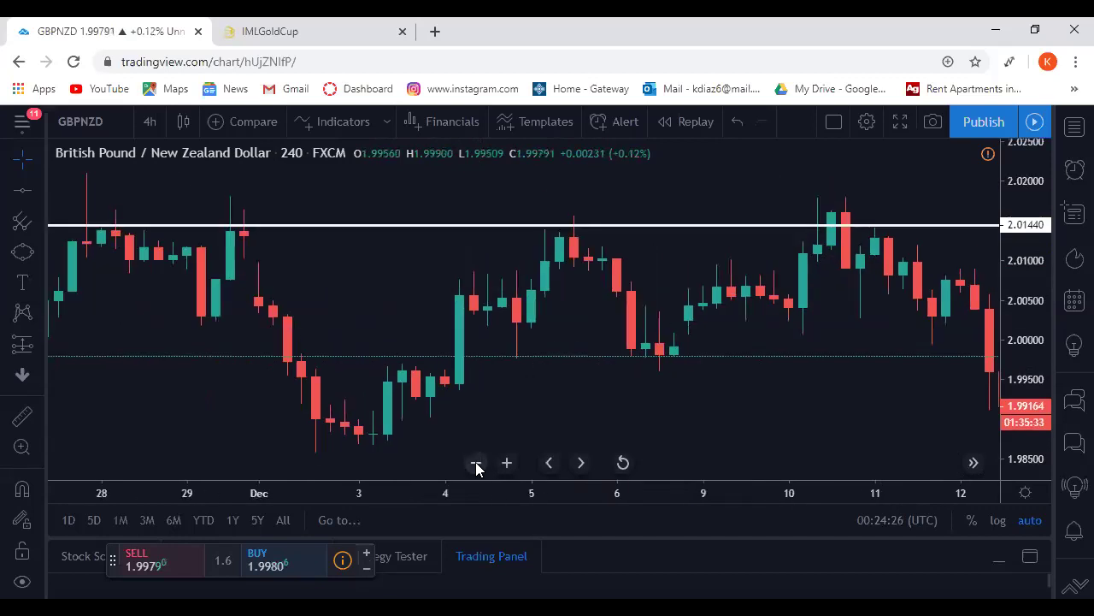
# Measure the price distance from the 2.01440 line up to about 2.01766 between 6 and 9 December.
pyautogui.click(11, 419)
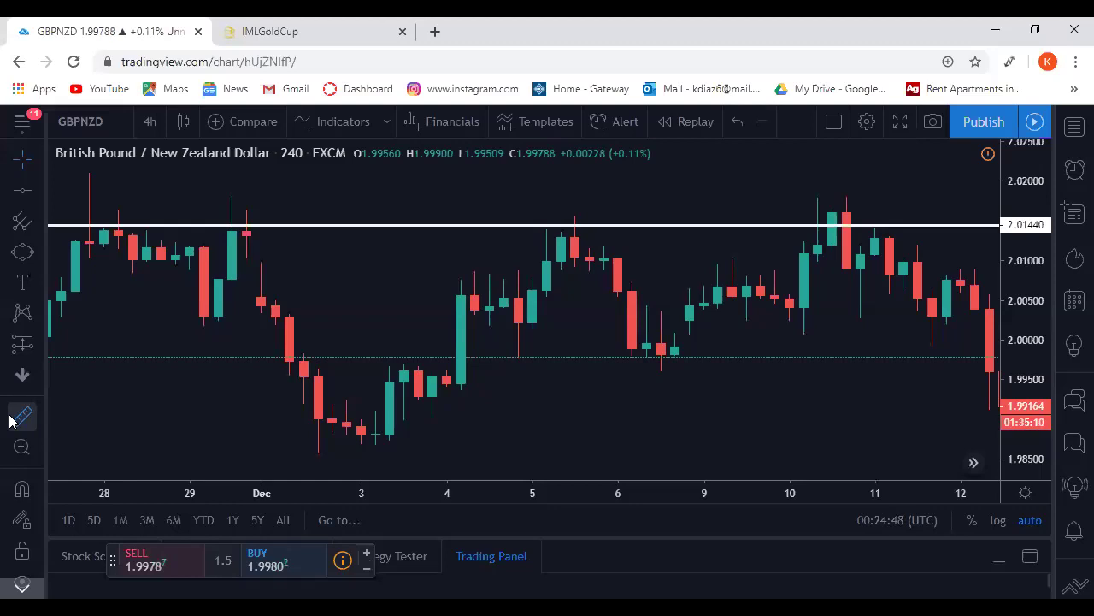
pyautogui.click(10, 419)
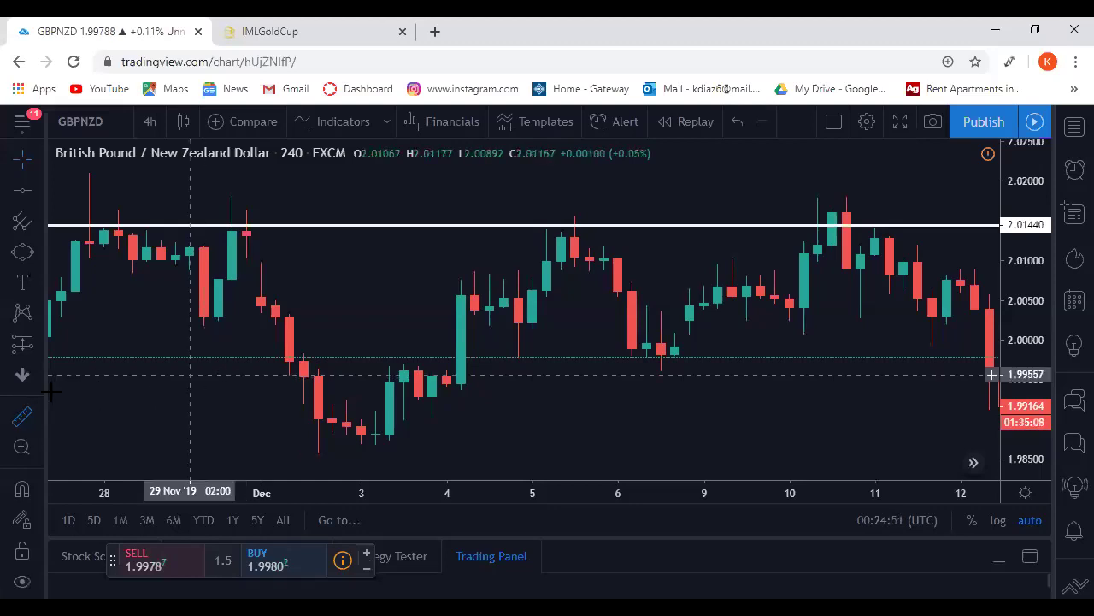
pyautogui.click(677, 224)
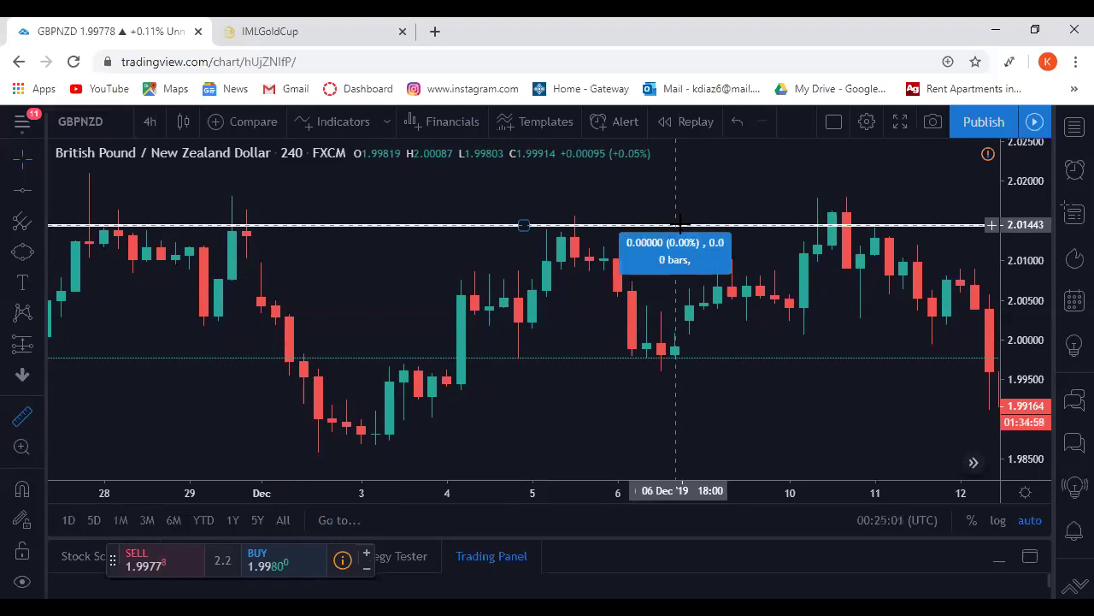
pyautogui.click(734, 198)
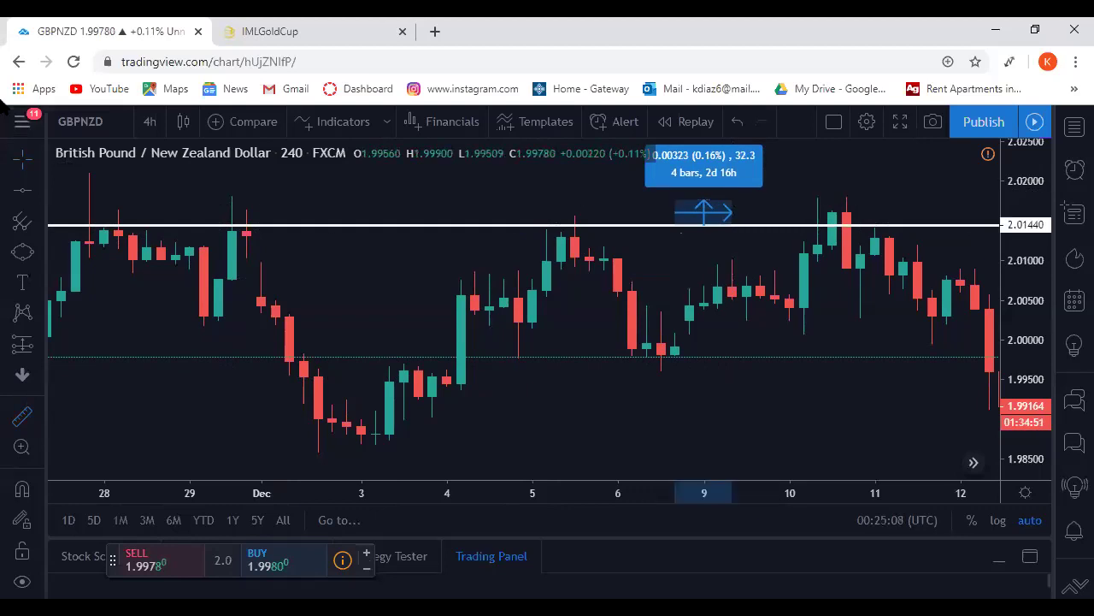
# Add a red horizontal line at about 2.01755 above the white line and dismiss the broker advertisement.
pyautogui.click(733, 198)
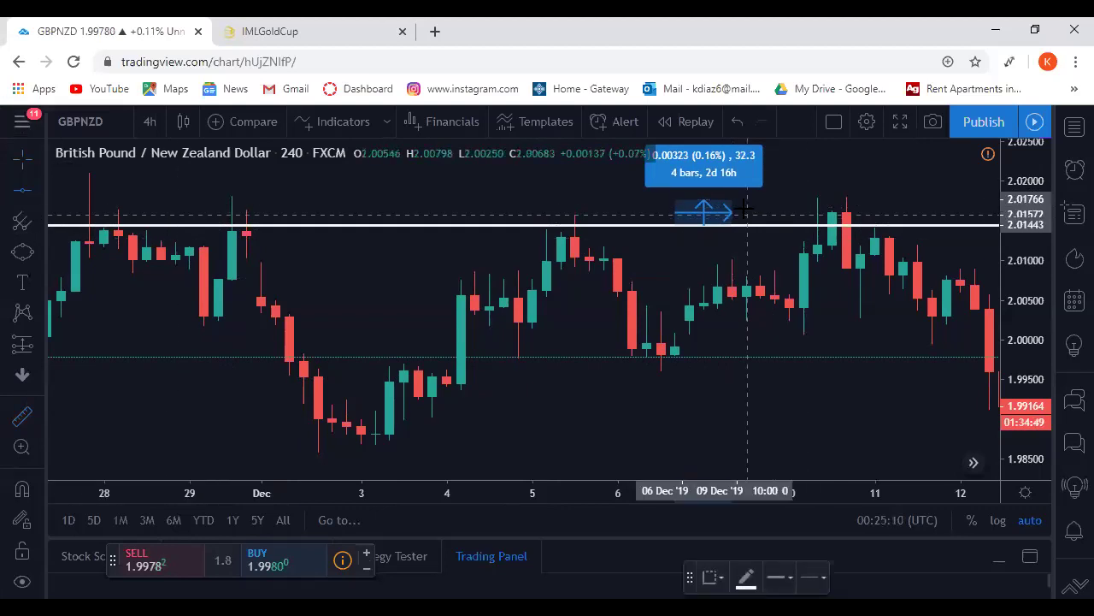
pyautogui.click(734, 199)
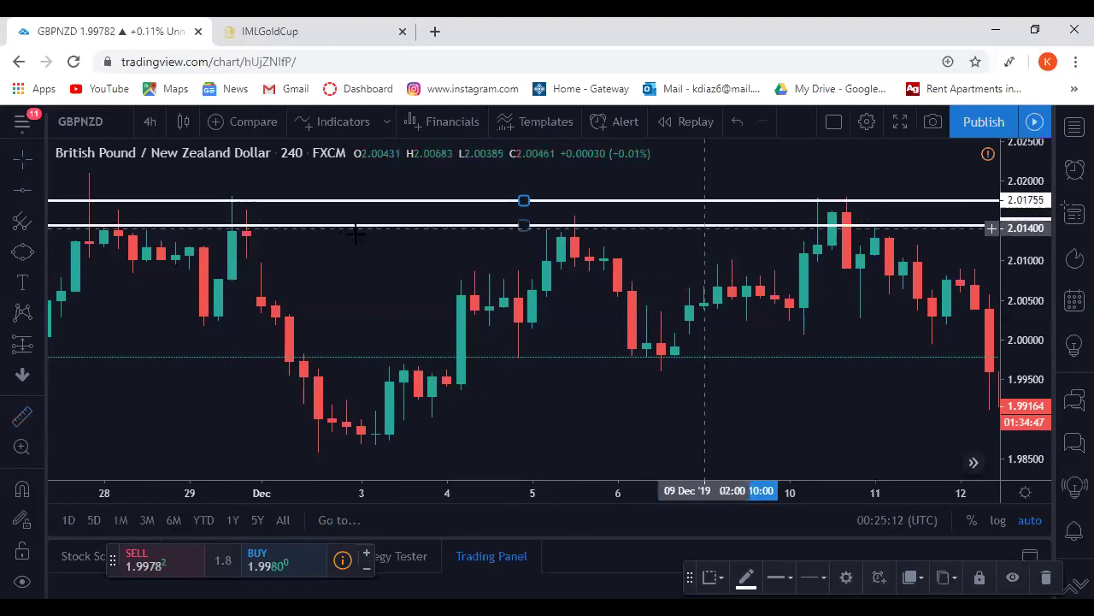
pyautogui.click(748, 581)
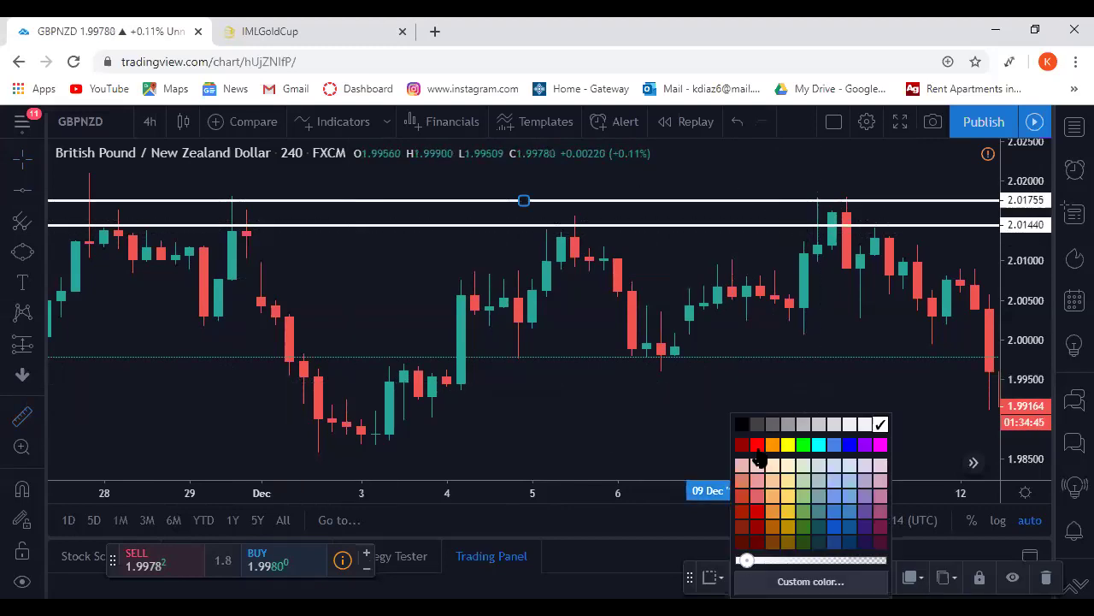
pyautogui.click(752, 443)
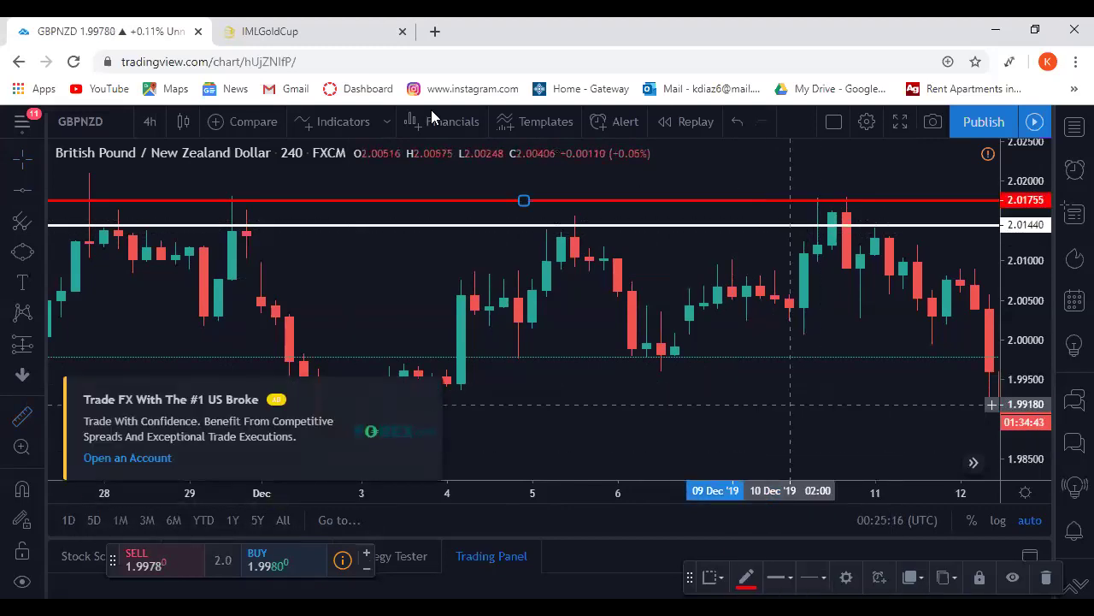
pyautogui.click(430, 387)
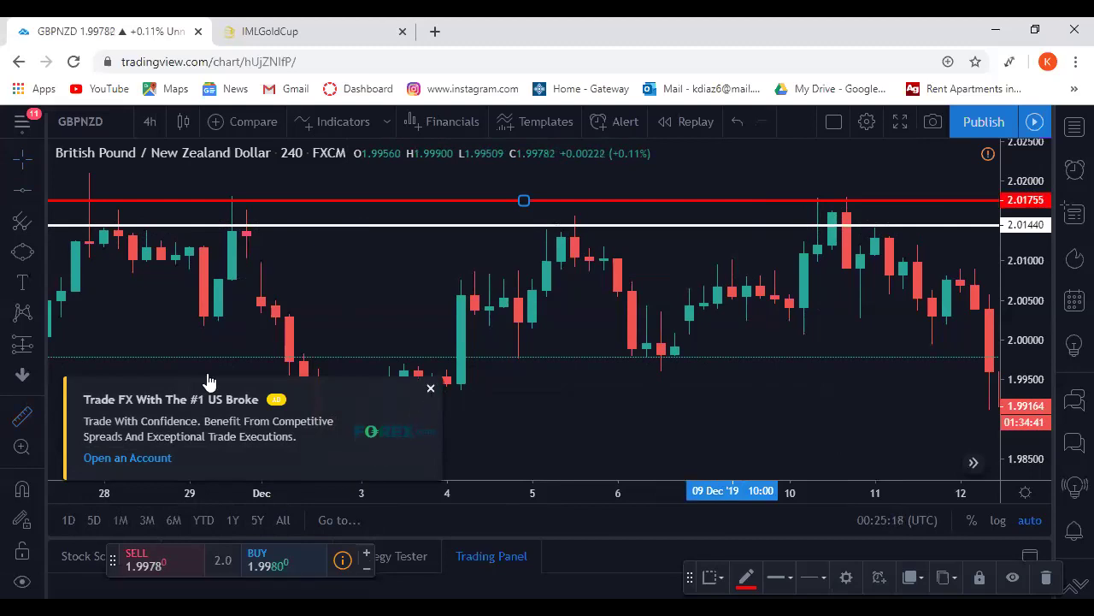
# Measure from the white line down to about 2.00947 and mark that level with a green horizontal line.
pyautogui.click(22, 419)
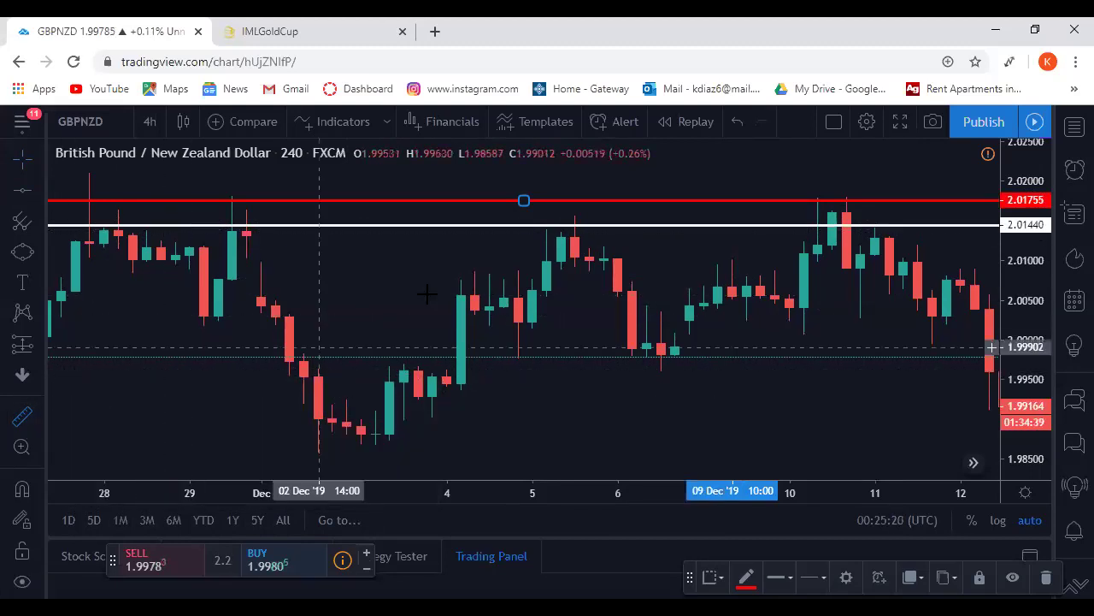
pyautogui.click(656, 224)
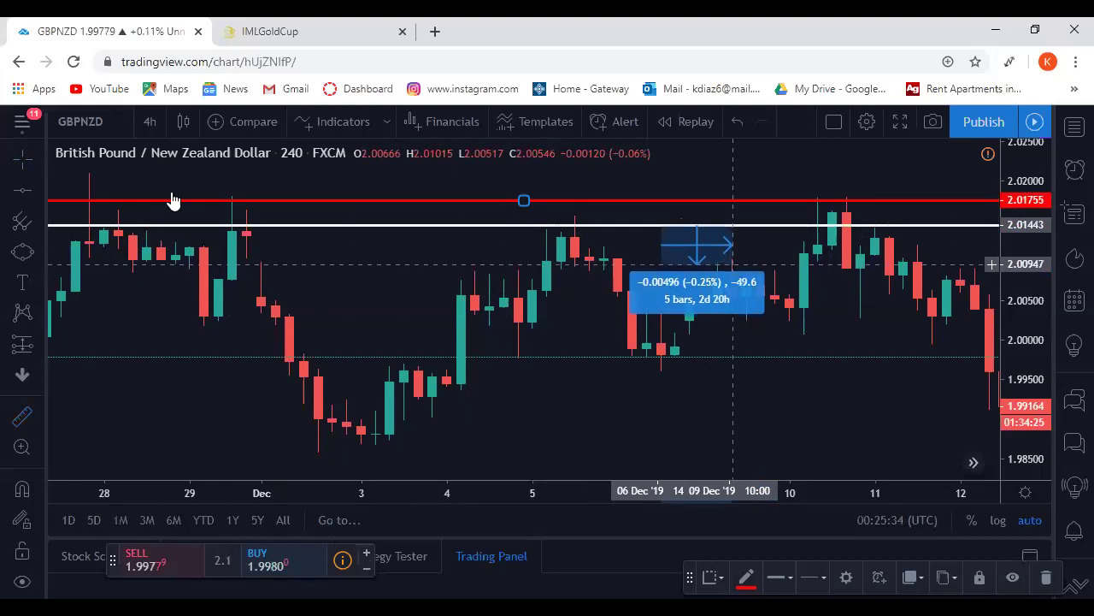
pyautogui.click(24, 195)
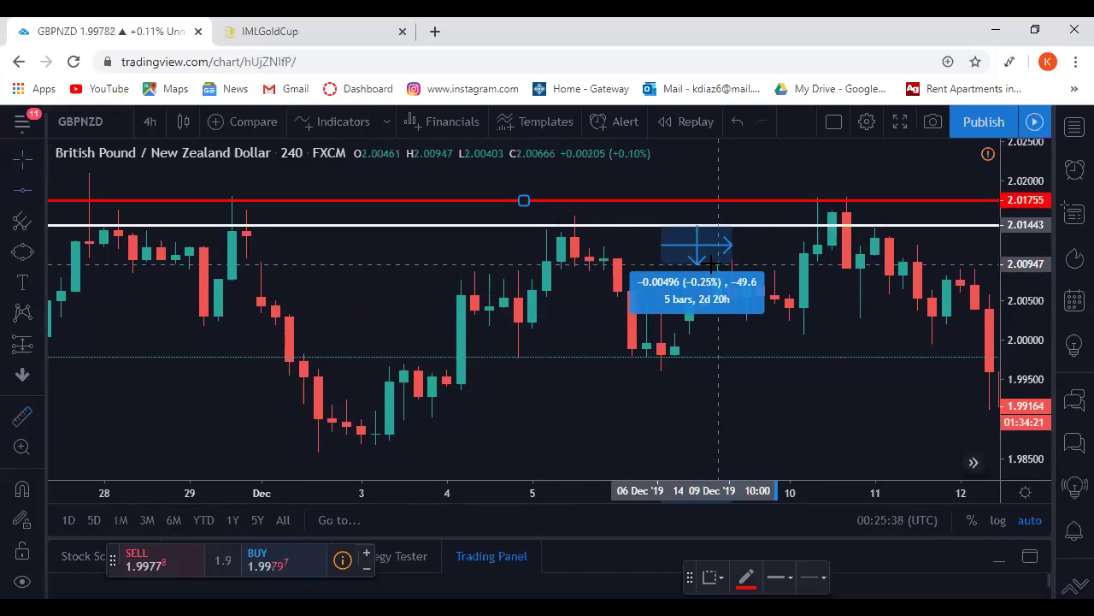
pyautogui.click(711, 263)
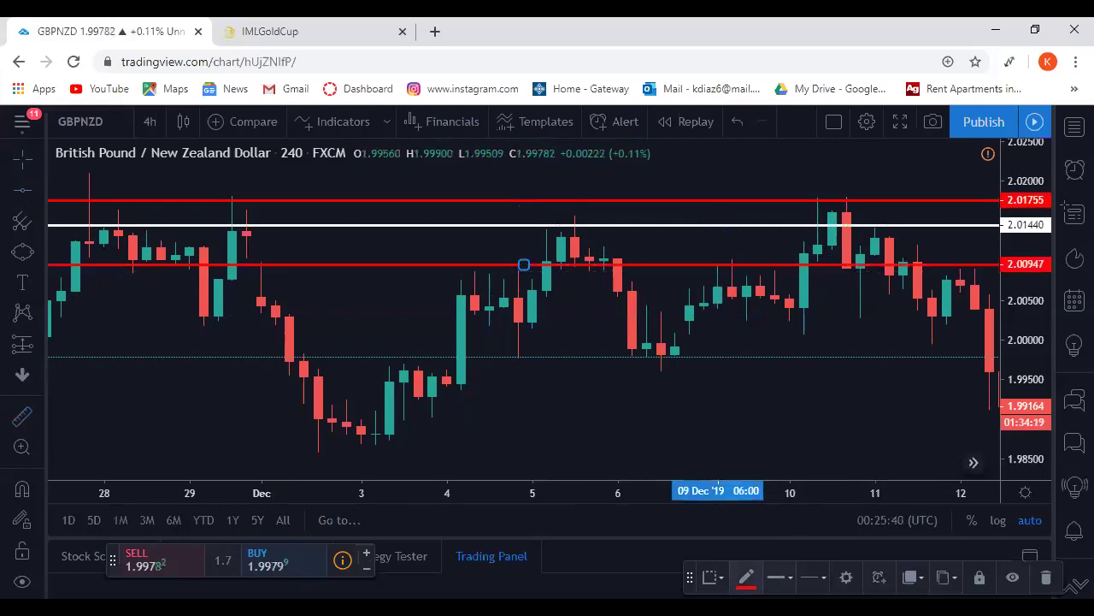
pyautogui.click(779, 577)
pyautogui.click(803, 444)
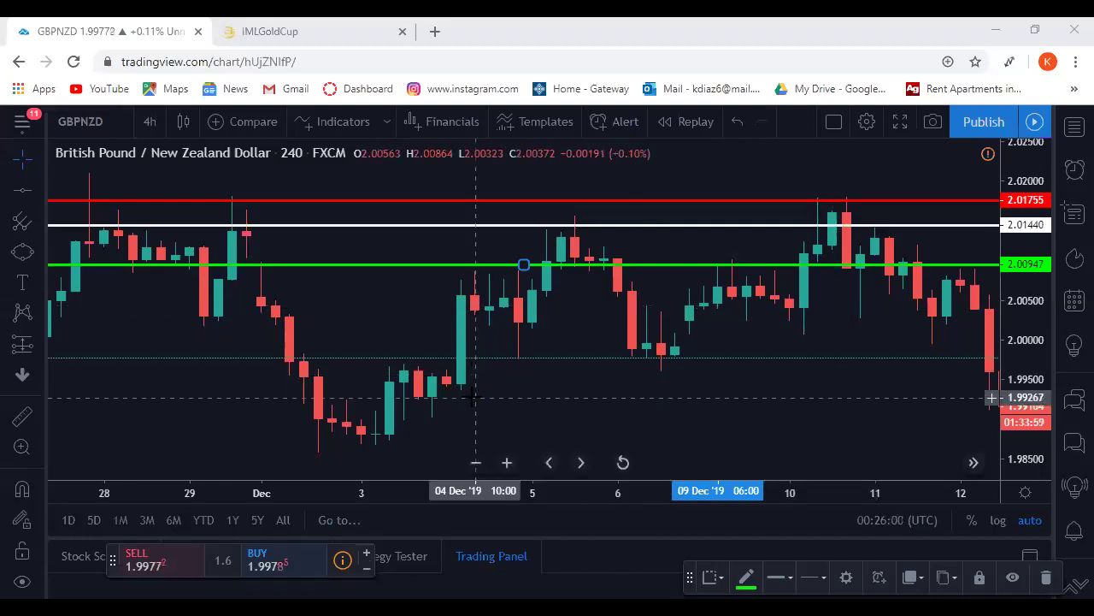
# Draw an arc along the white 2.01440 line from 5 December to 10 December, bulging down to about 1.9935.
pyautogui.click(508, 463)
pyautogui.moveTo(610, 357); pyautogui.dragTo(708, 357)
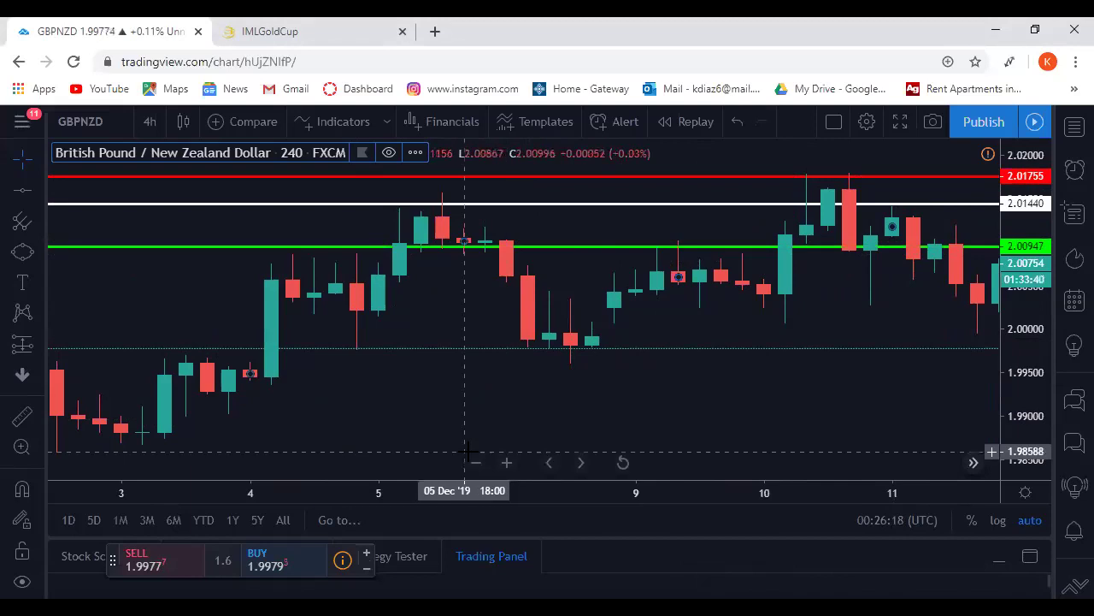
pyautogui.click(476, 463)
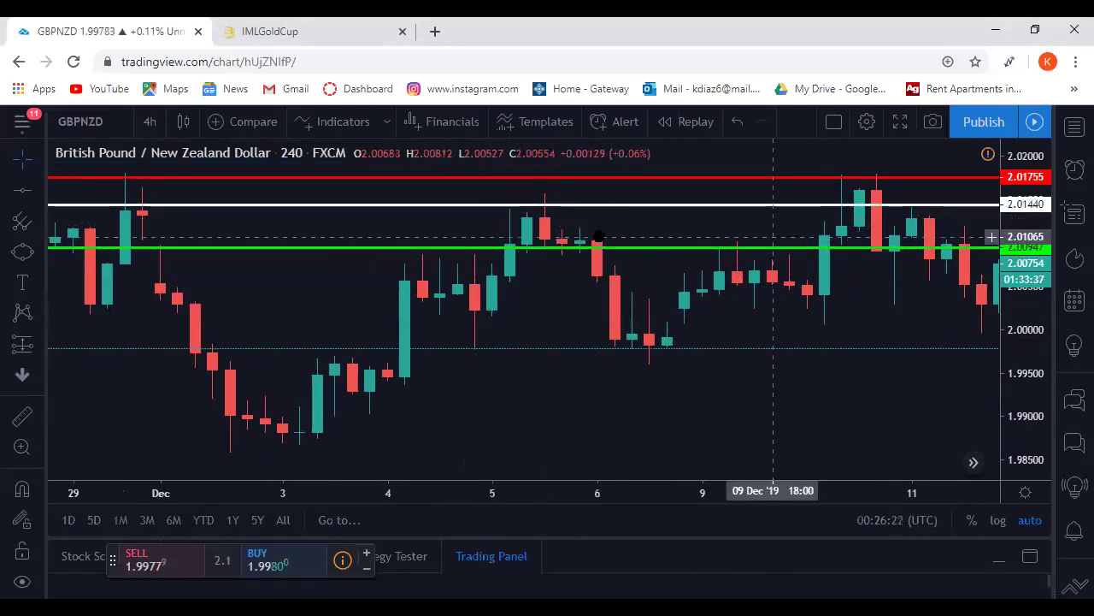
pyautogui.moveTo(762, 224); pyautogui.dragTo(499, 239)
pyautogui.moveTo(423, 244); pyautogui.dragTo(614, 227)
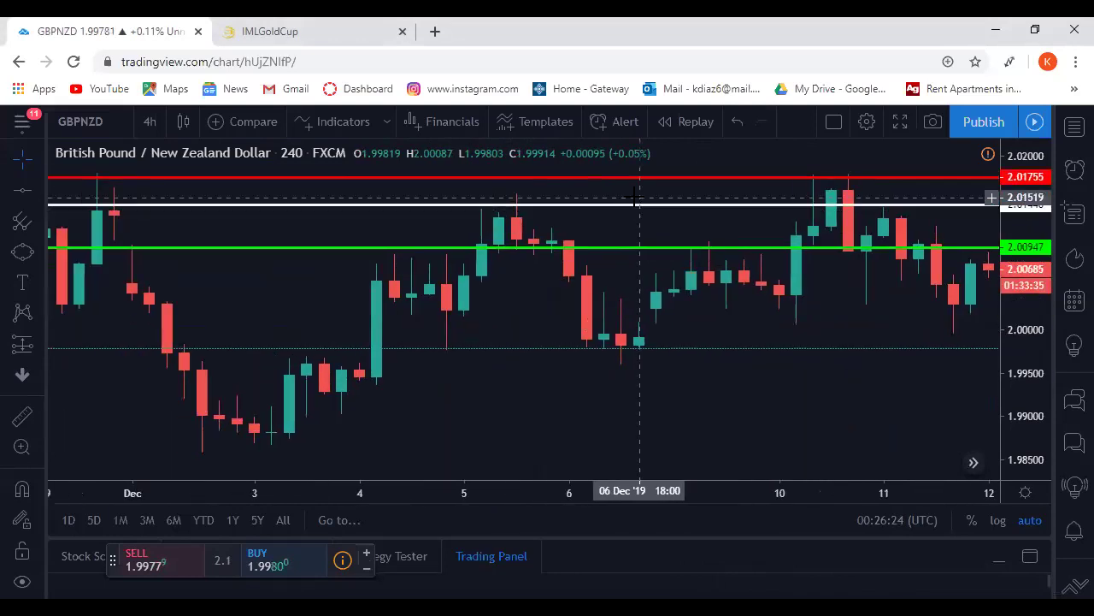
pyautogui.click(40, 251)
pyautogui.click(89, 525)
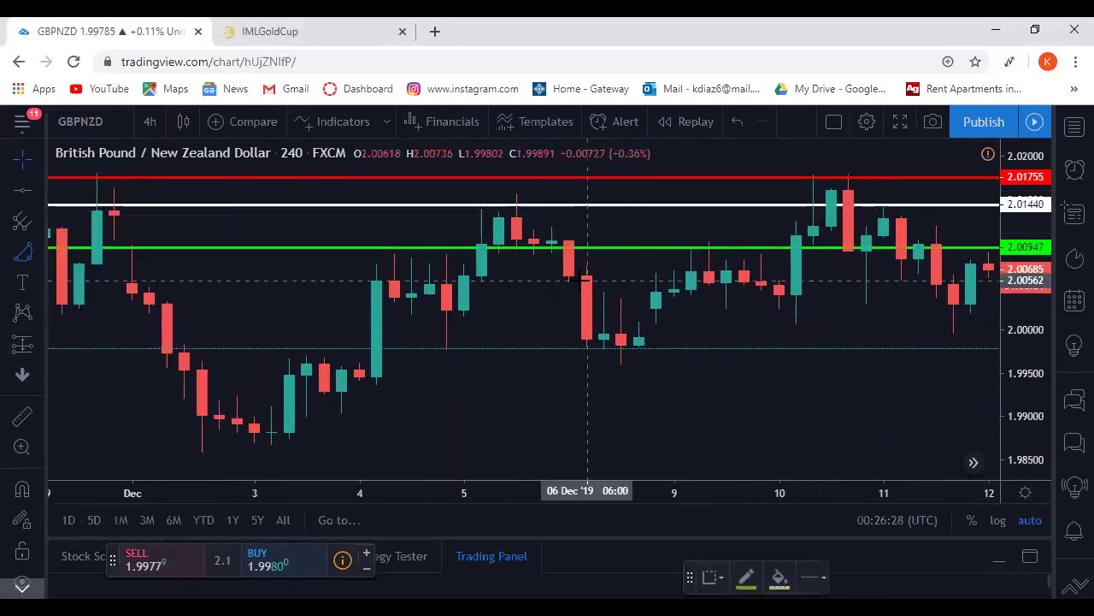
pyautogui.click(517, 206)
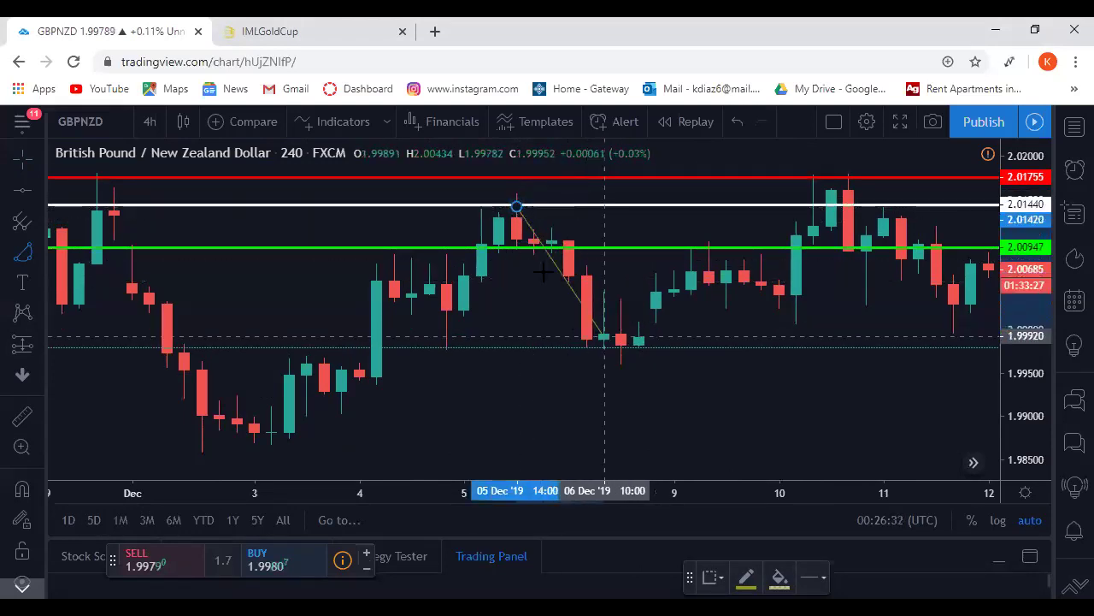
pyautogui.click(621, 361)
pyautogui.moveTo(620, 362)
pyautogui.mouseDown()
pyautogui.moveTo(757, 372)
pyautogui.moveTo(784, 309)
pyautogui.moveTo(986, 236)
pyautogui.moveTo(986, 226)
pyautogui.mouseUp()
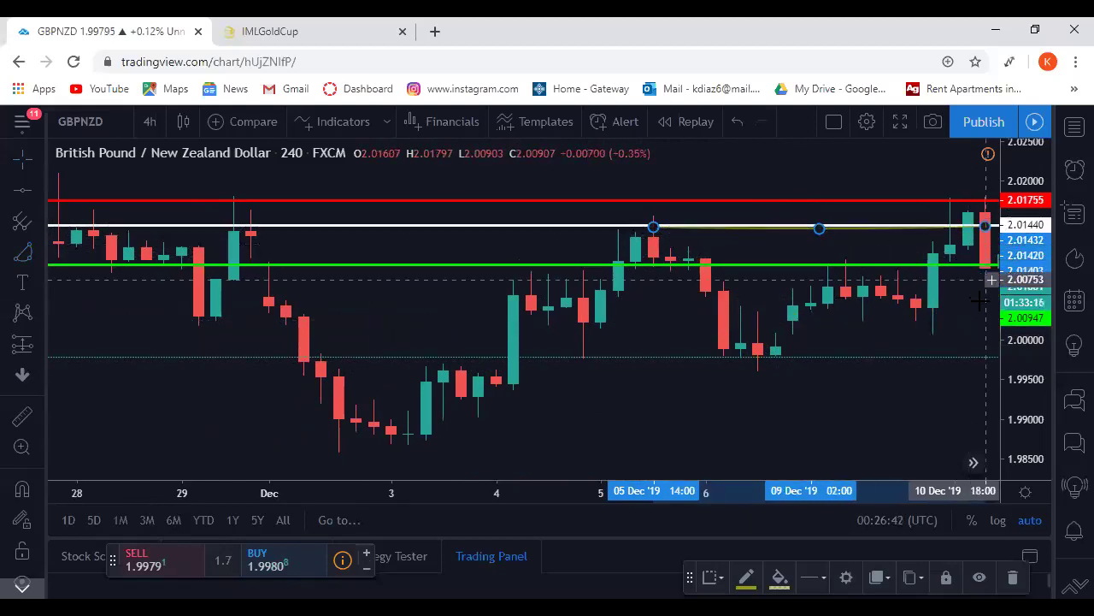
pyautogui.moveTo(819, 228)
pyautogui.mouseDown()
pyautogui.moveTo(828, 390)
pyautogui.moveTo(635, 445)
pyautogui.moveTo(487, 445)
pyautogui.moveTo(629, 435)
pyautogui.mouseUp()
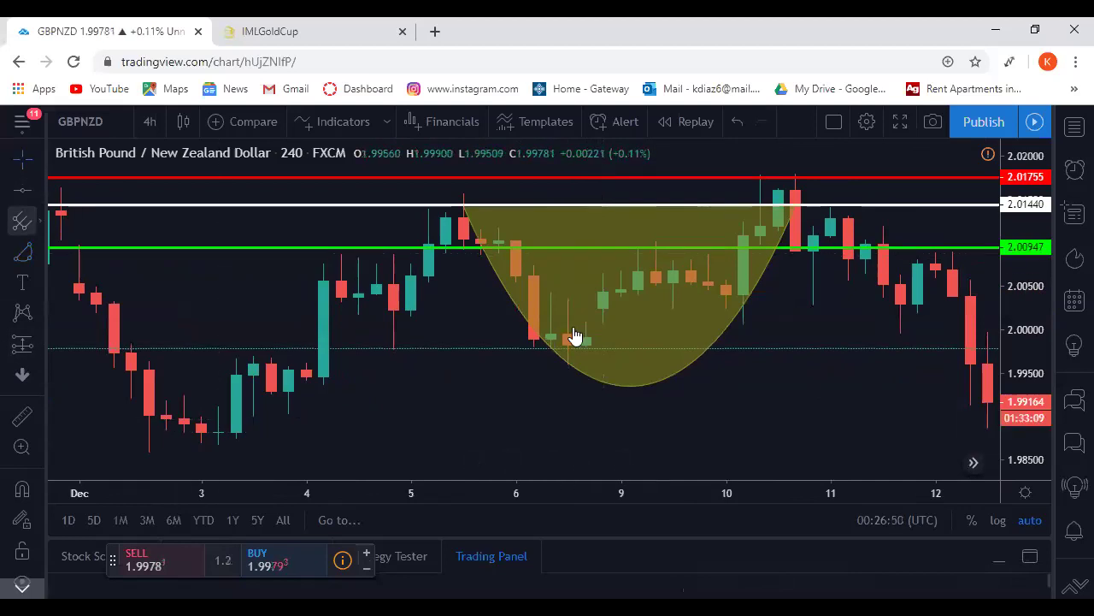
# Delete the red horizontal line at 2.01755.
pyautogui.click(791, 179)
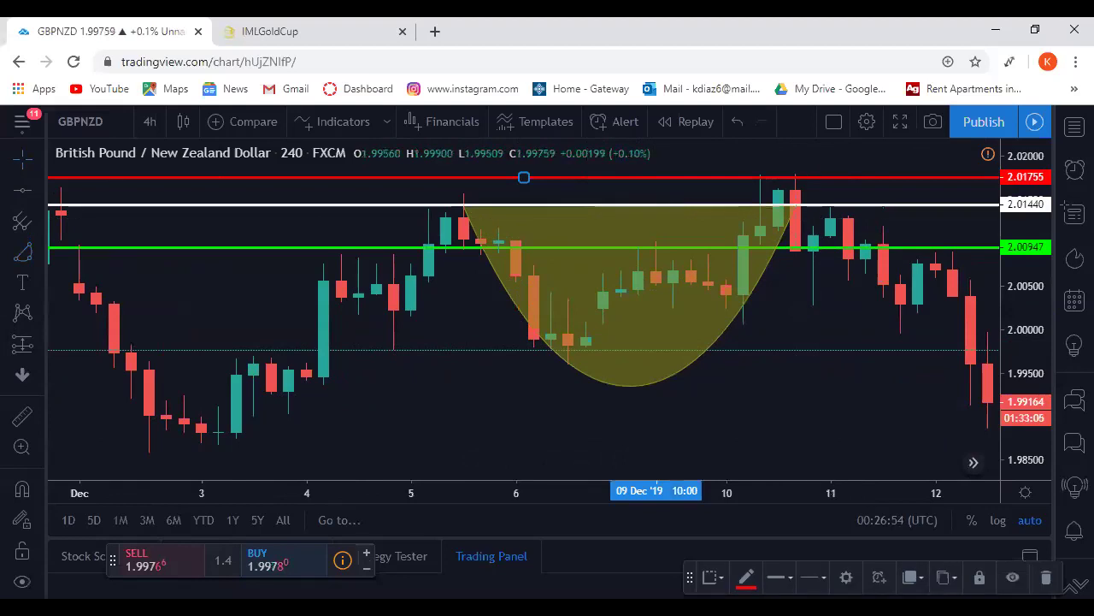
pyautogui.press('Delete')
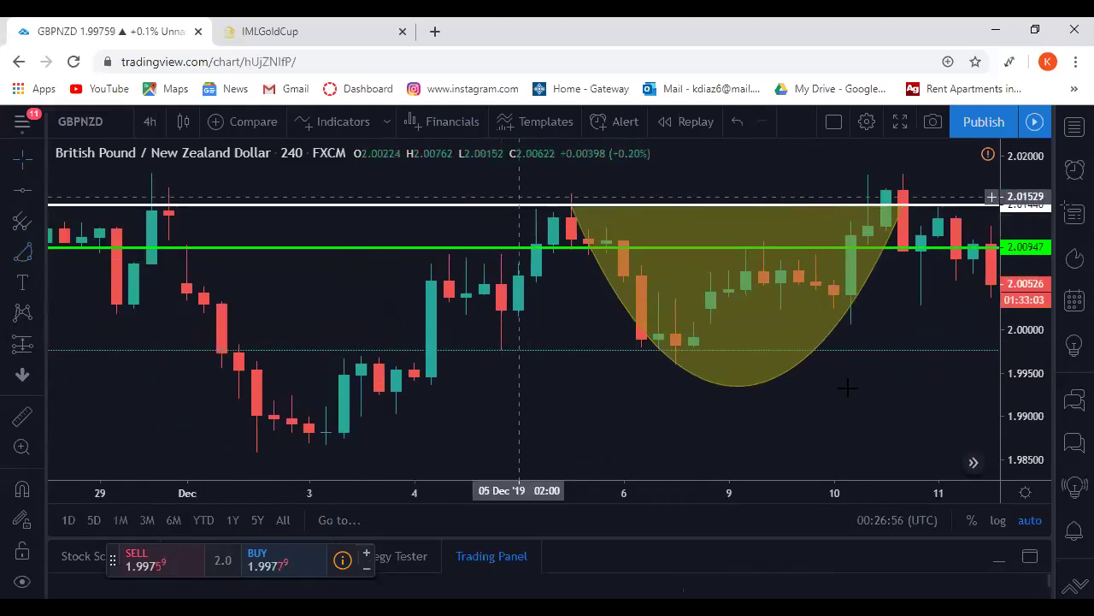
pyautogui.moveTo(727, 359)
pyautogui.mouseDown()
pyautogui.moveTo(644, 364)
pyautogui.moveTo(824, 362)
pyautogui.mouseUp()
# Draw a yellow brush stroke from the arc's 10 December end down to about 2.000 late on 11 December.
pyautogui.click(487, 214)
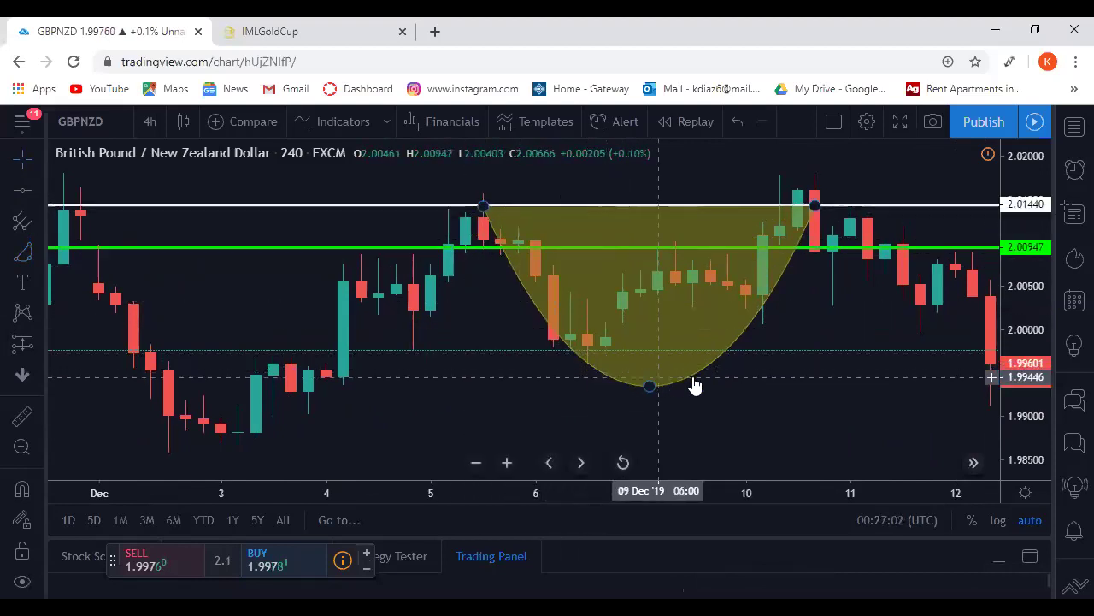
pyautogui.click(751, 344)
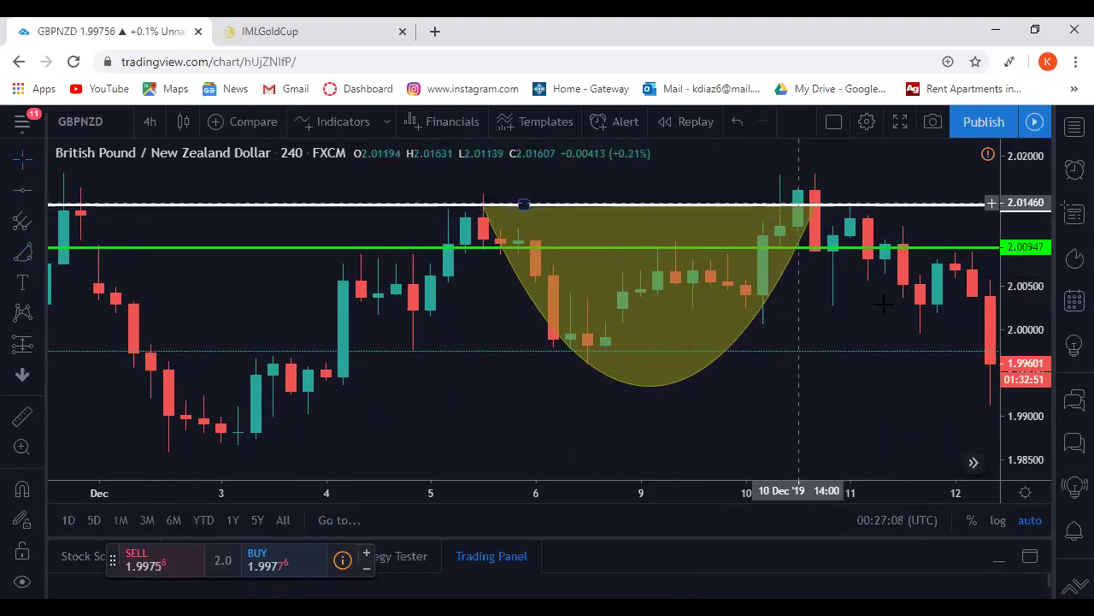
pyautogui.moveTo(883, 304); pyautogui.dragTo(813, 308)
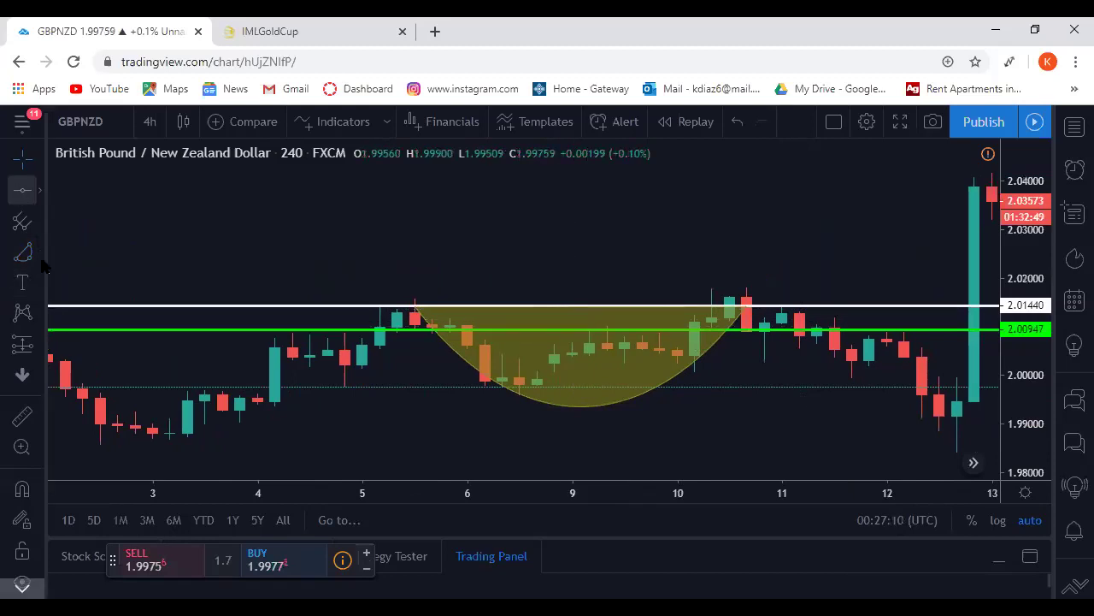
pyautogui.click(37, 256)
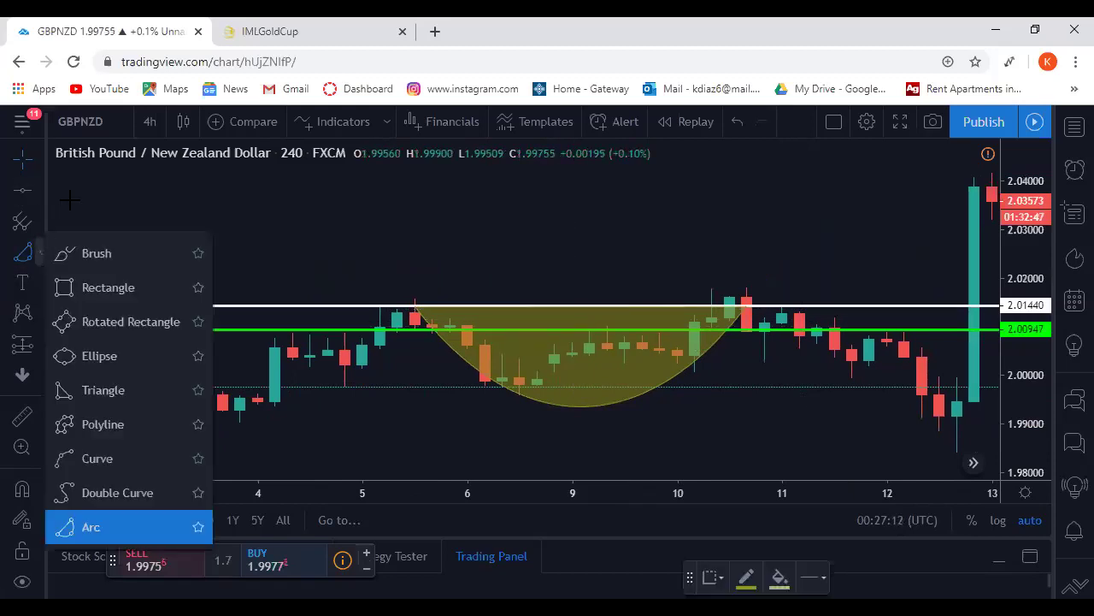
pyautogui.click(96, 259)
pyautogui.moveTo(747, 306); pyautogui.dragTo(869, 371)
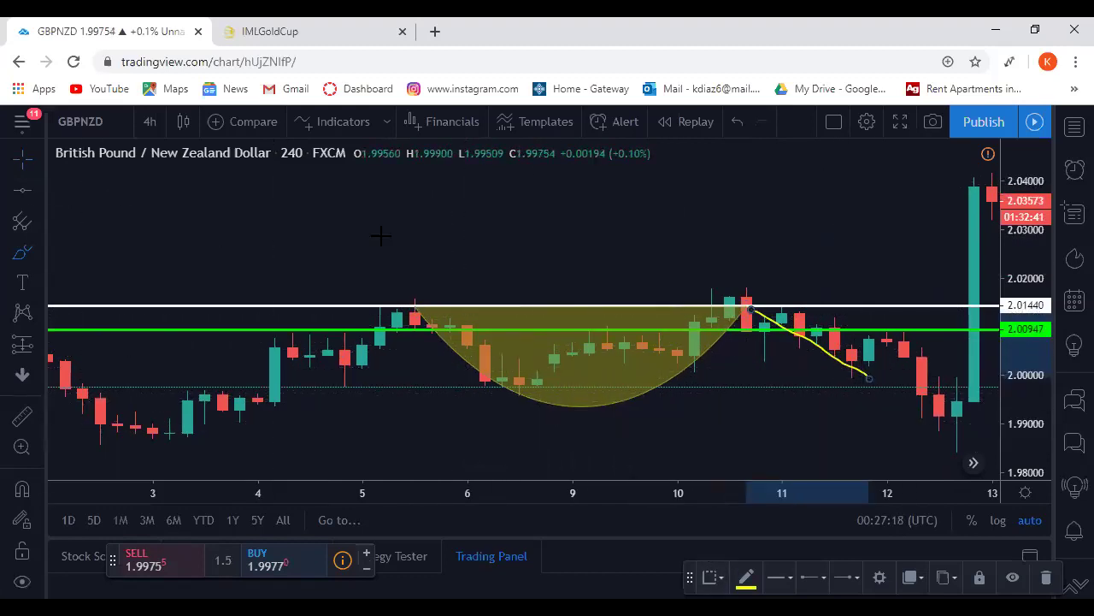
pyautogui.click(476, 463)
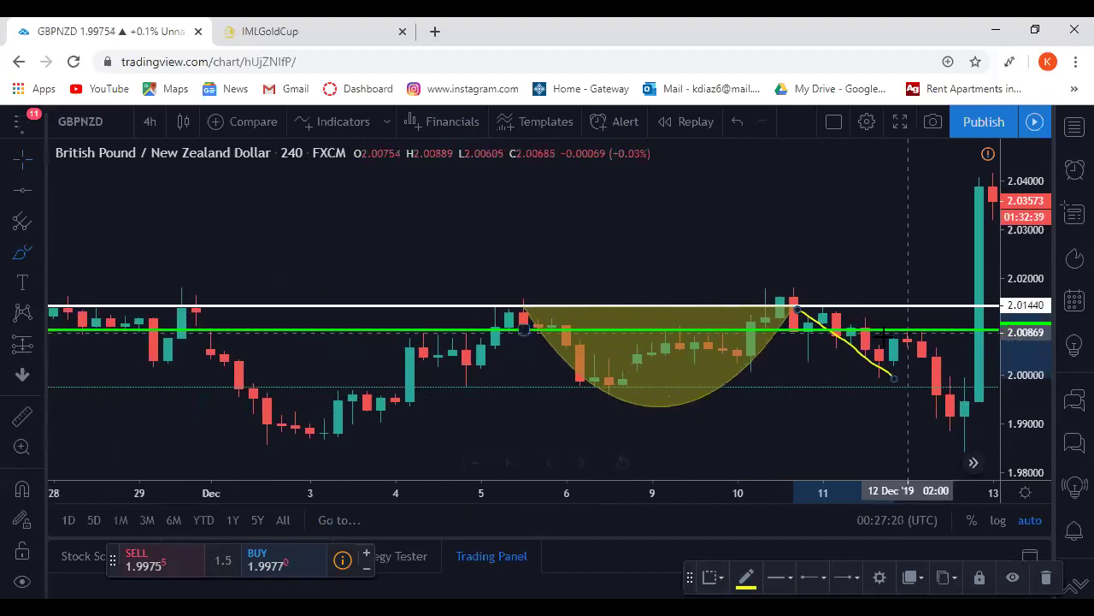
pyautogui.moveTo(819, 397); pyautogui.dragTo(737, 395)
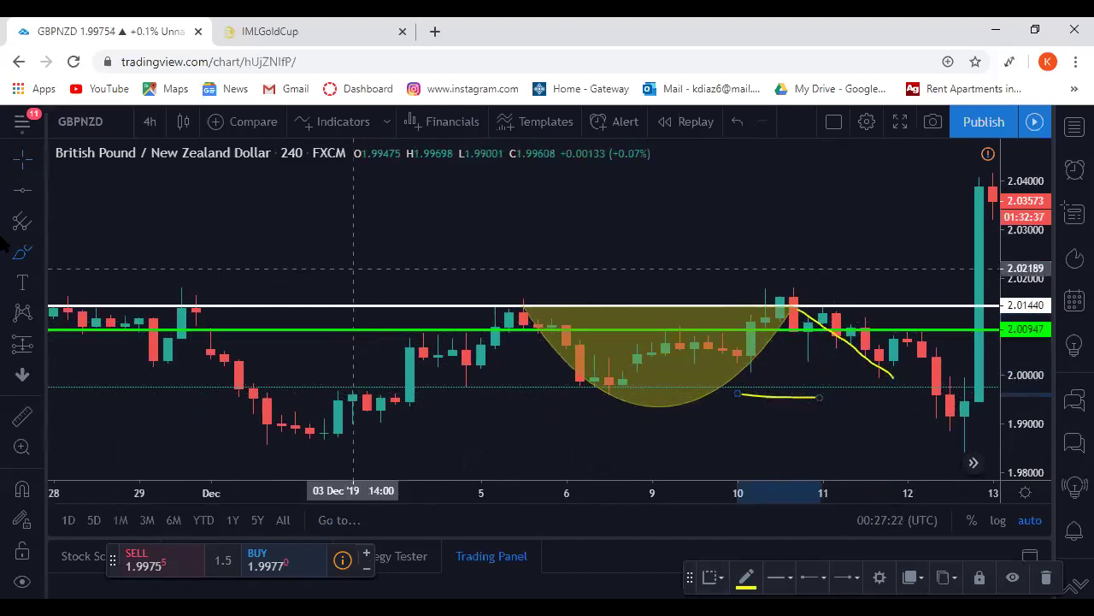
pyautogui.click(1046, 578)
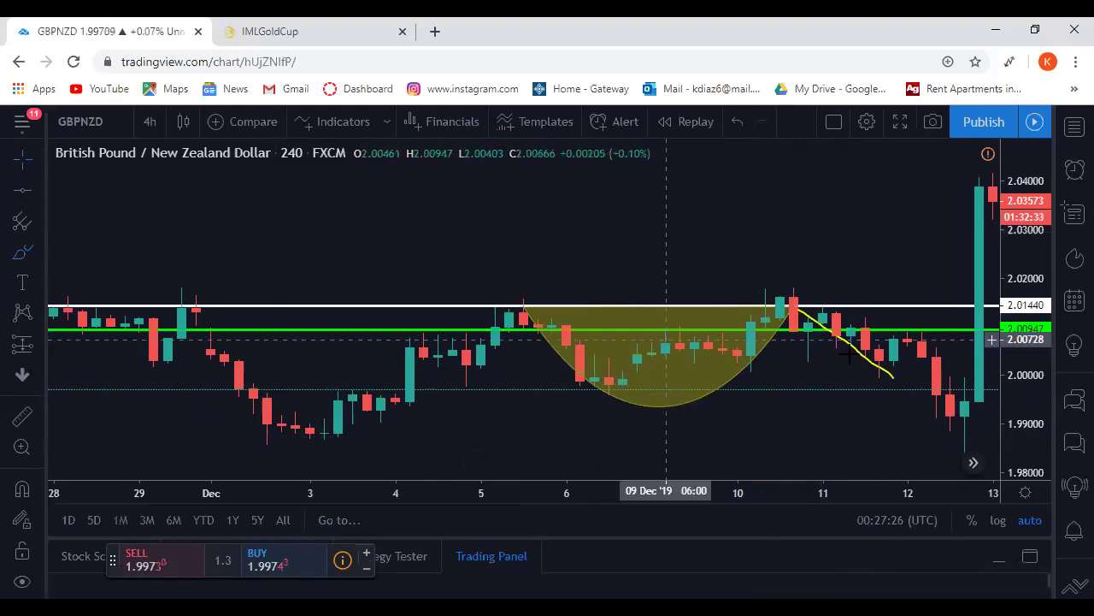
# Examine the candles around the arc's 10 December end at the 2.01440 line and the price movement after it.
pyautogui.moveTo(557, 487)
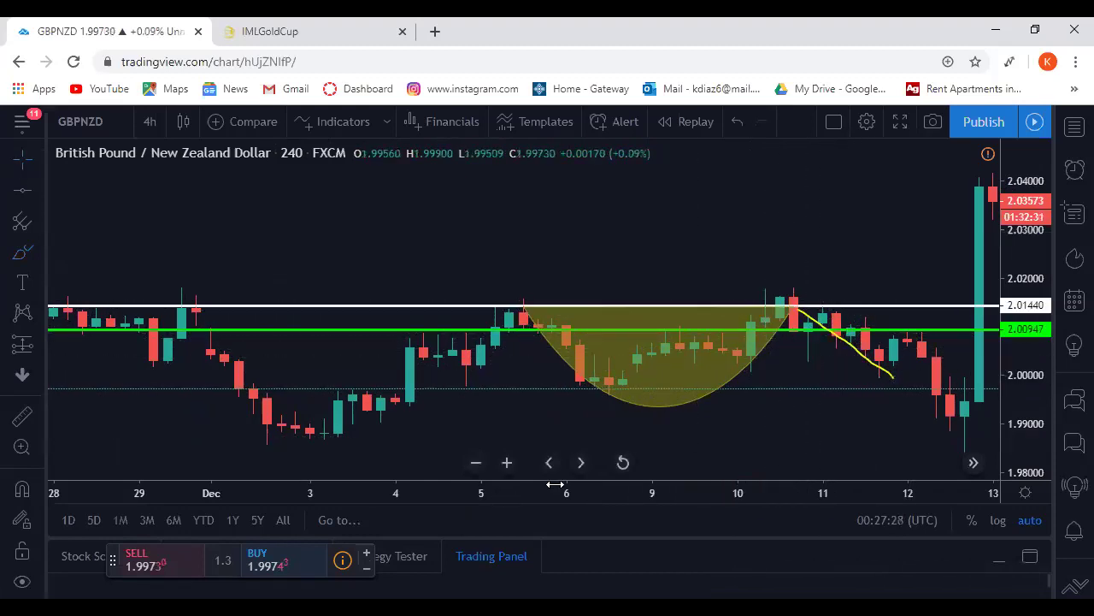
pyautogui.click(479, 465)
pyautogui.click(505, 464)
pyautogui.click(506, 463)
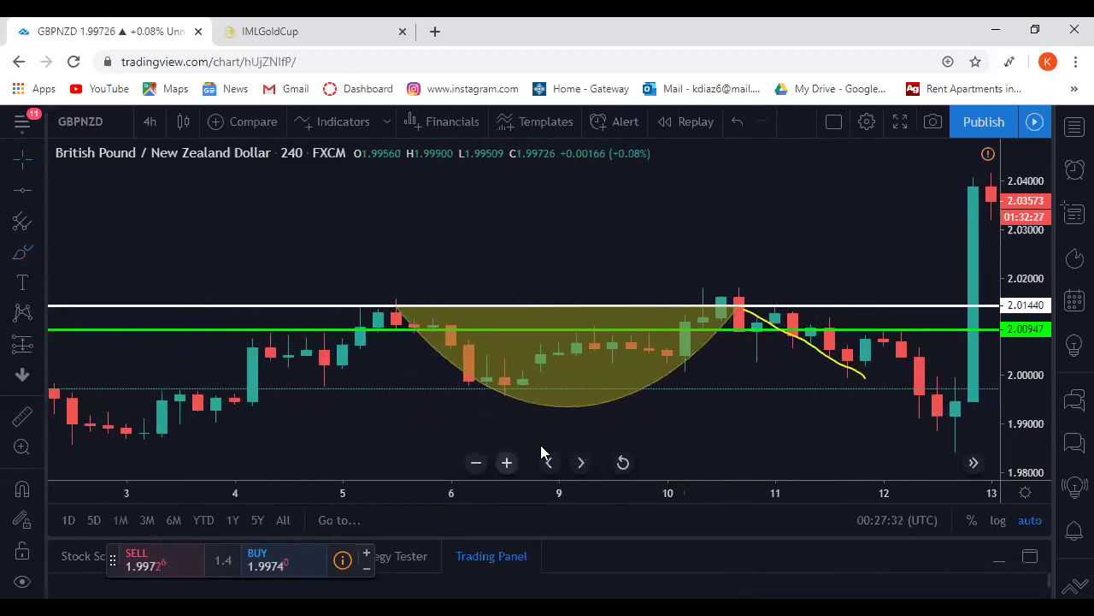
pyautogui.moveTo(635, 407); pyautogui.dragTo(491, 371)
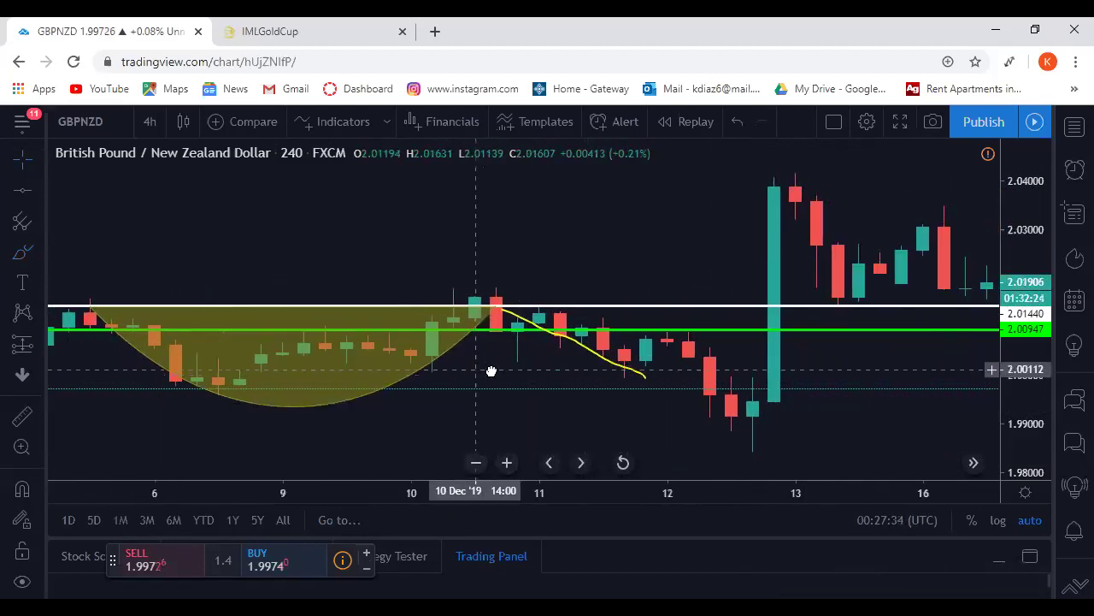
pyautogui.click(476, 462)
pyautogui.click(476, 462)
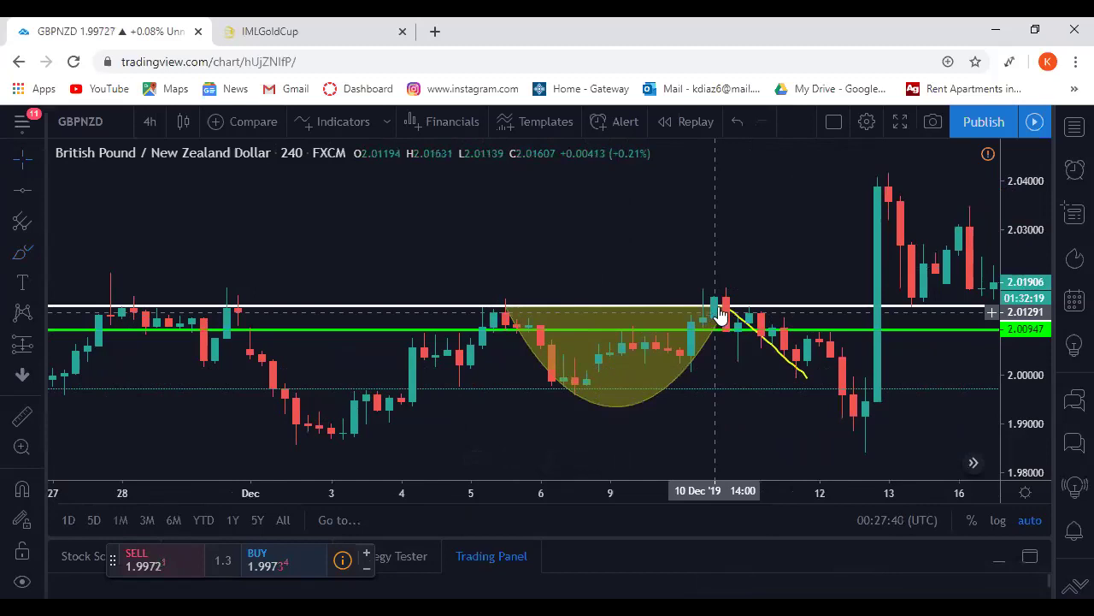
pyautogui.moveTo(706, 312); pyautogui.dragTo(697, 314)
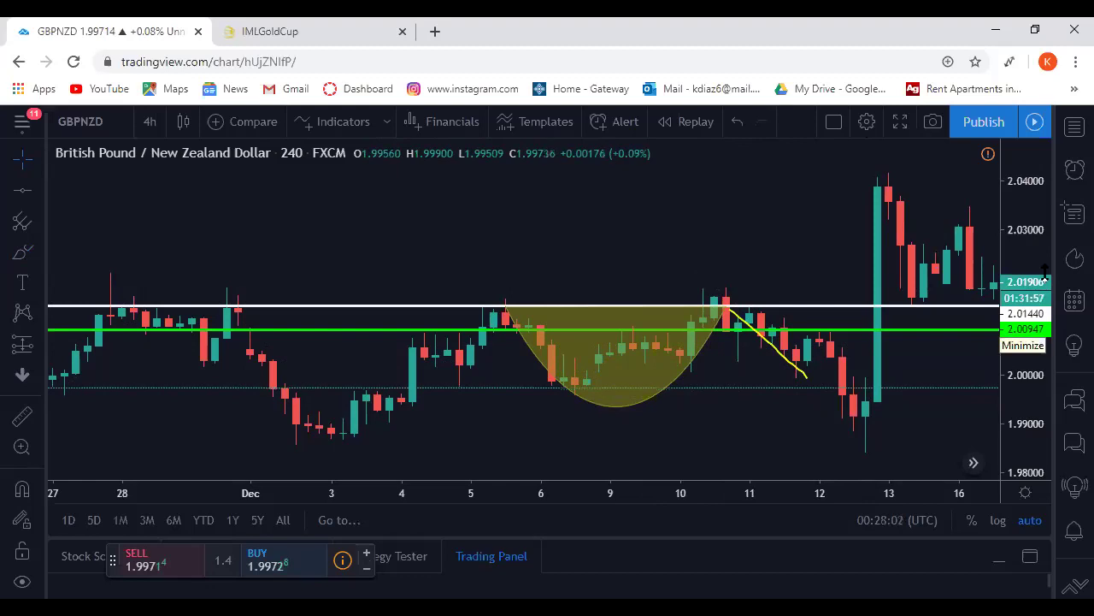
# Draw a nearly flat double curve in the empty area above the candles, from 29 November to 3 December at about 2.0335.
pyautogui.click(20, 255)
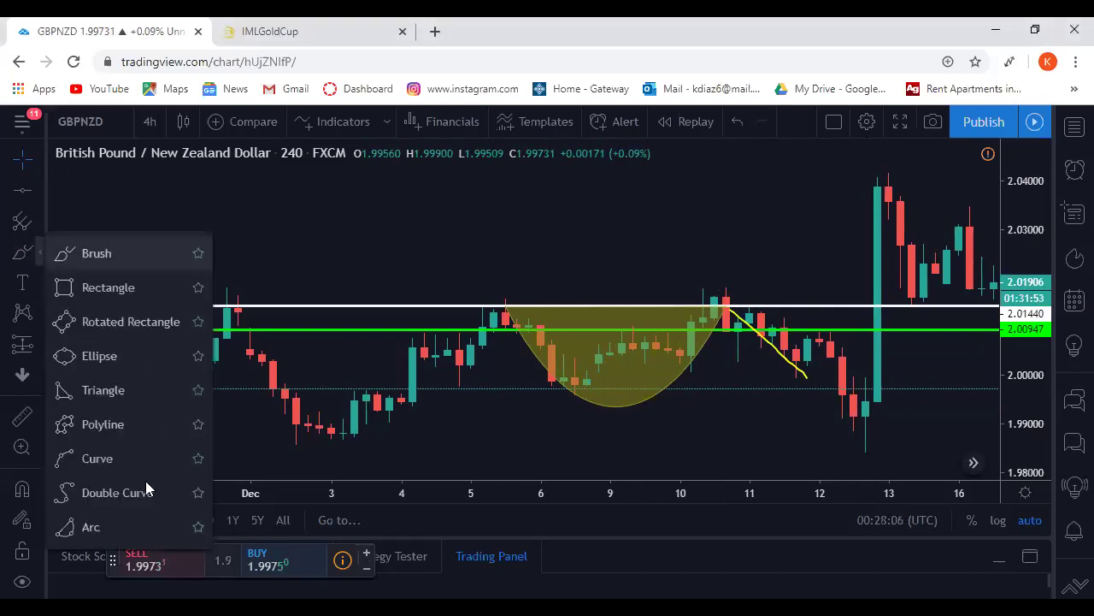
pyautogui.click(102, 506)
pyautogui.click(35, 255)
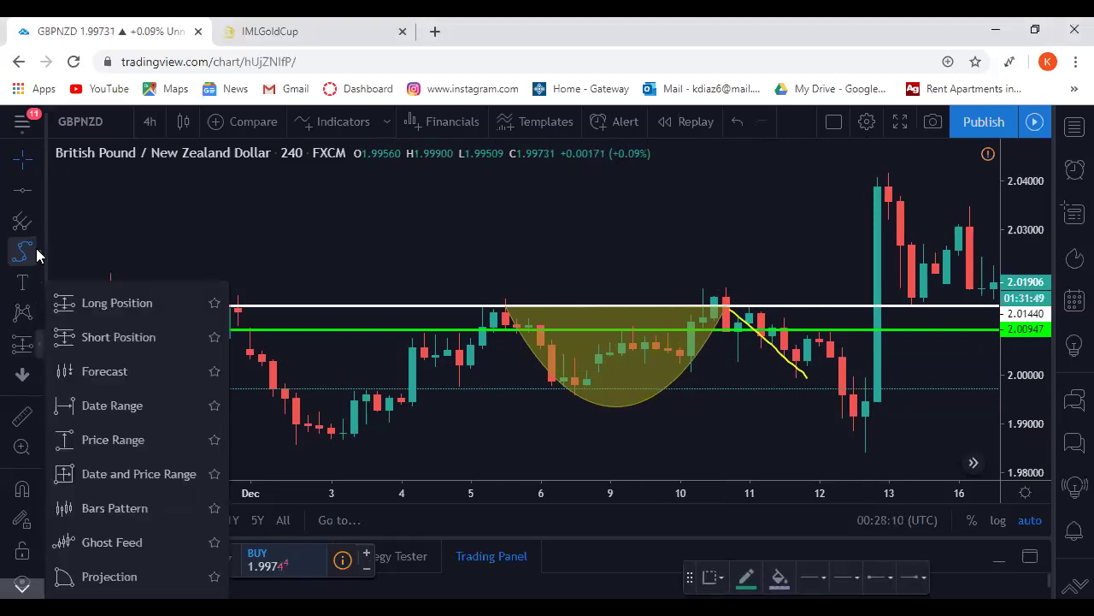
pyautogui.click(117, 505)
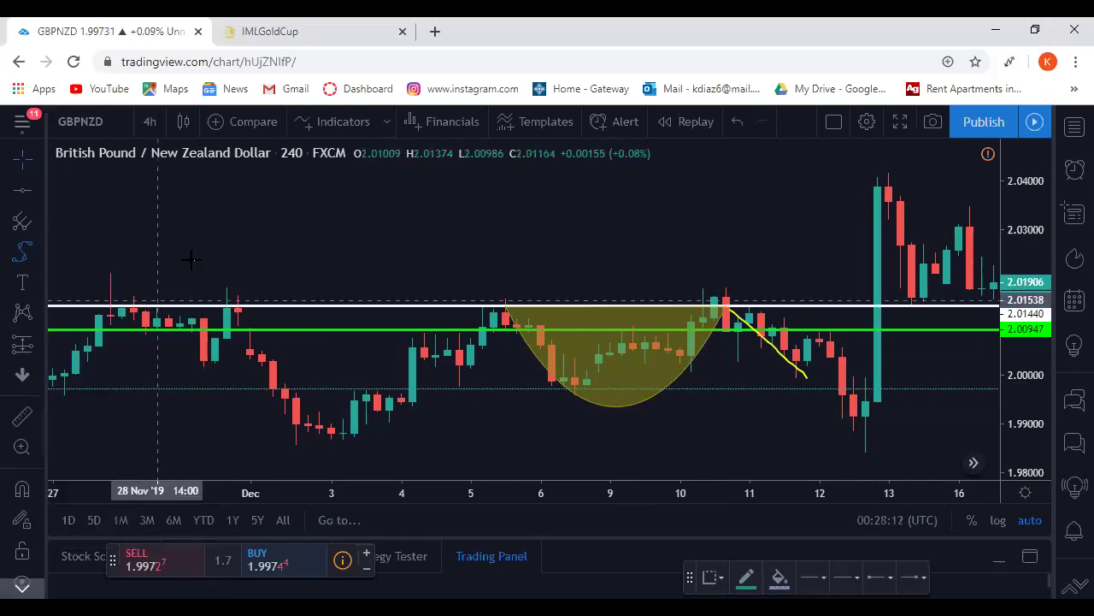
pyautogui.click(227, 212)
pyautogui.click(389, 211)
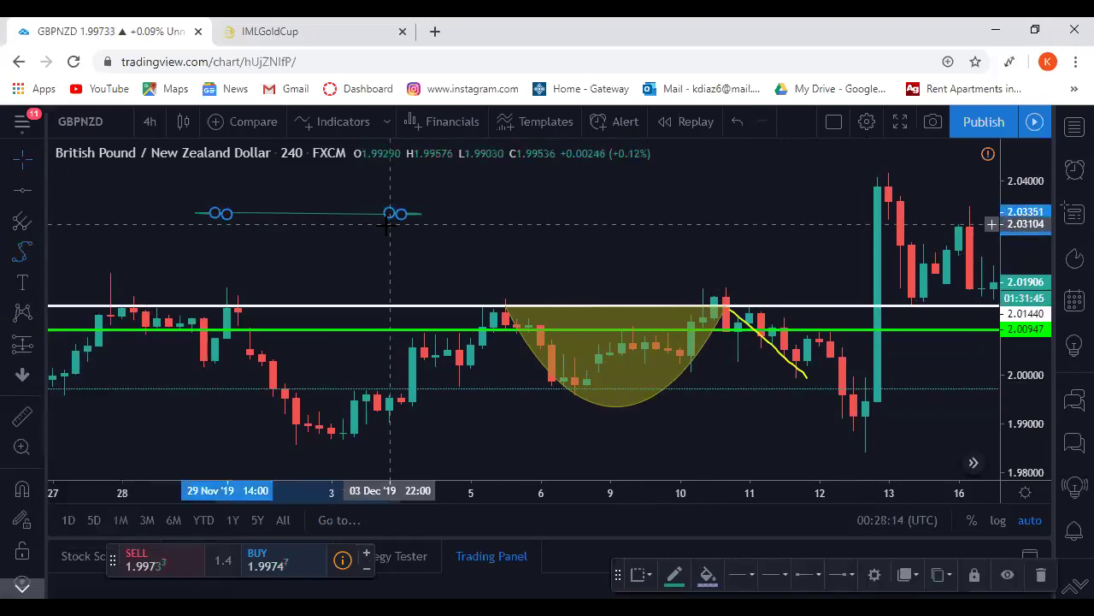
# Draw a small downward-bulging arc beneath the flat curve, spanning 29 November to 3 December at about 2.0282.
pyautogui.click(25, 251)
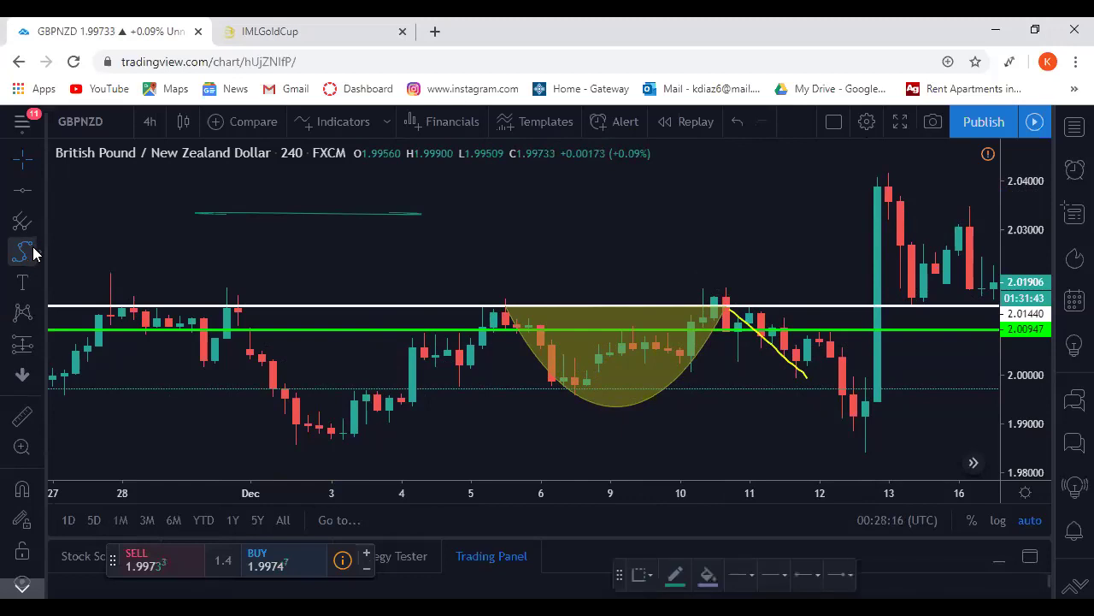
pyautogui.click(40, 254)
pyautogui.click(107, 528)
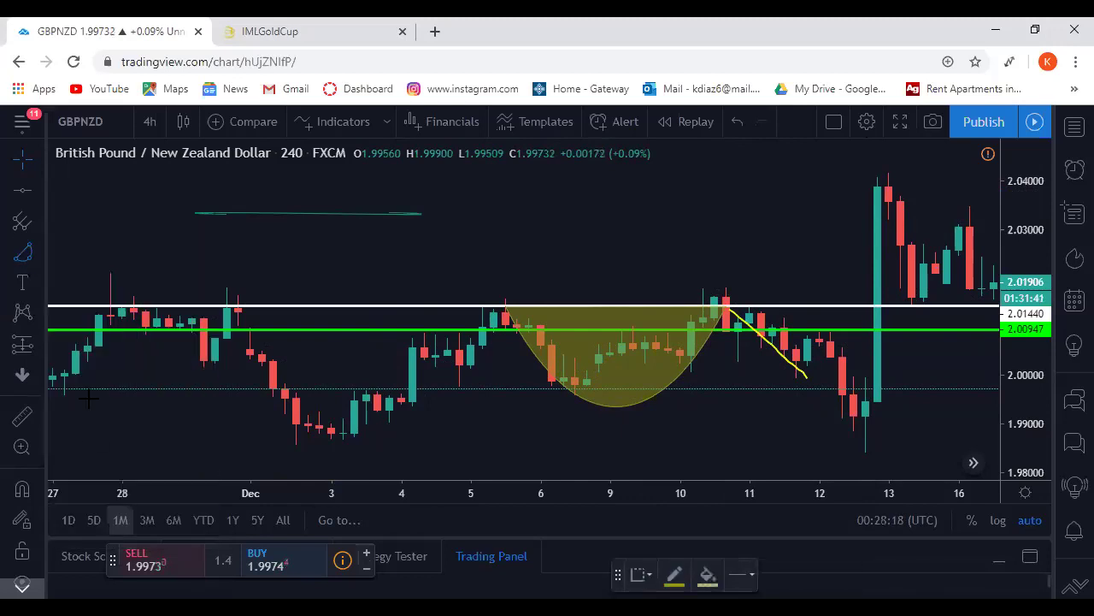
pyautogui.click(204, 239)
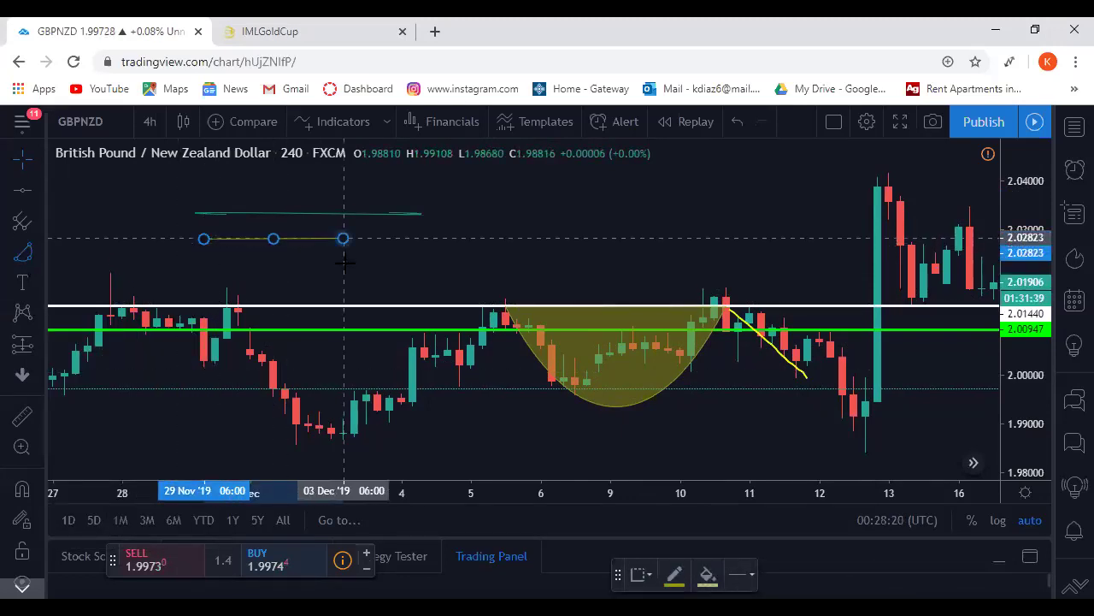
pyautogui.click(354, 301)
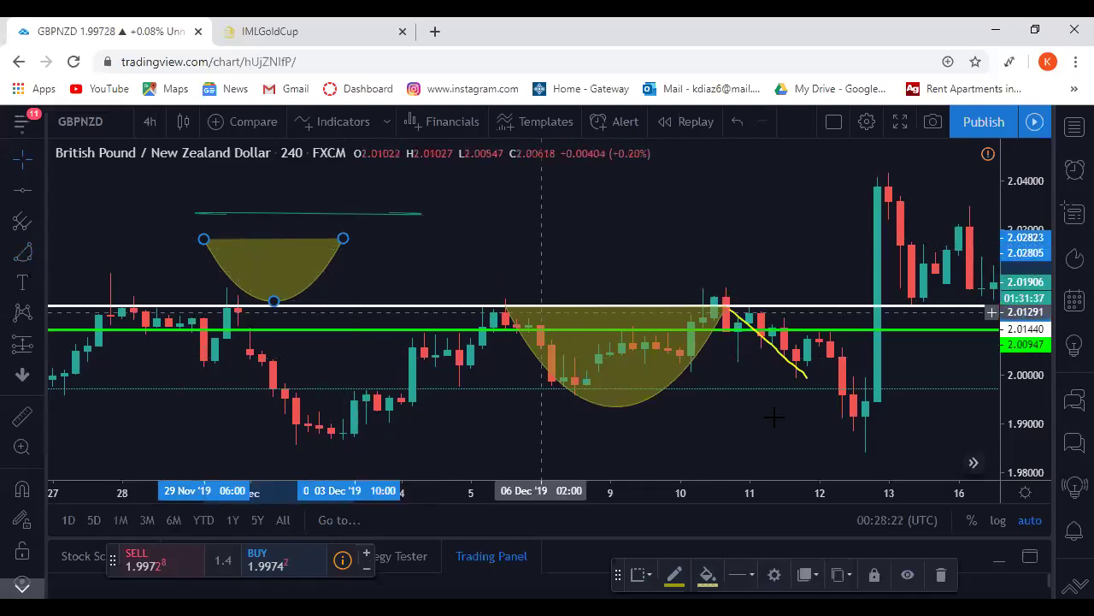
# Dismiss the broker advertisement on the chart and hide the upgrade offer for now.
pyautogui.moveTo(525, 176); pyautogui.dragTo(530, 253)
pyautogui.moveTo(323, 237); pyautogui.dragTo(421, 237)
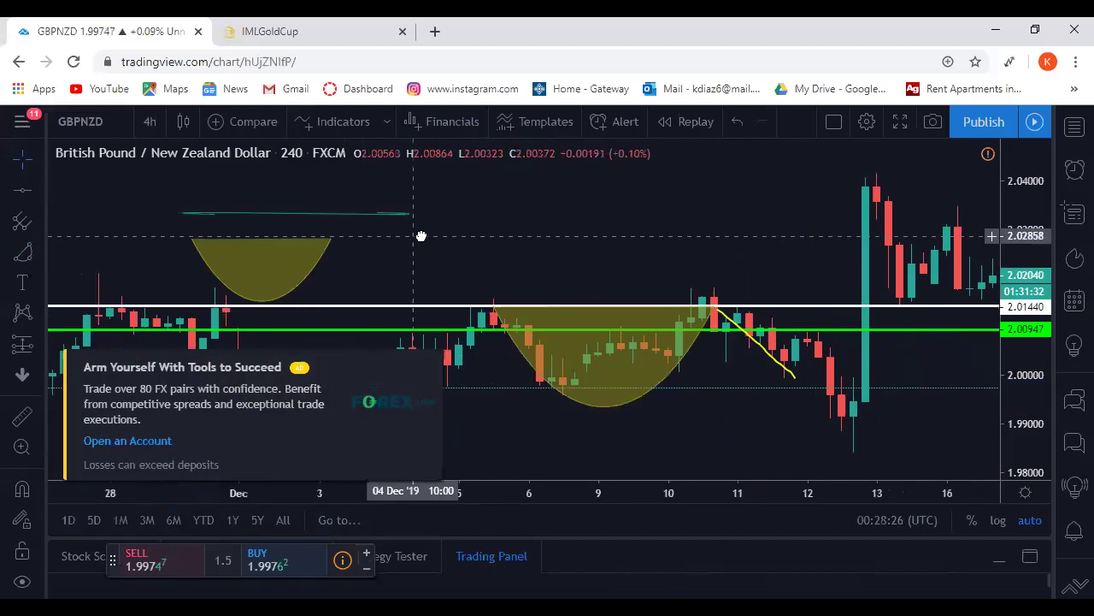
pyautogui.click(436, 367)
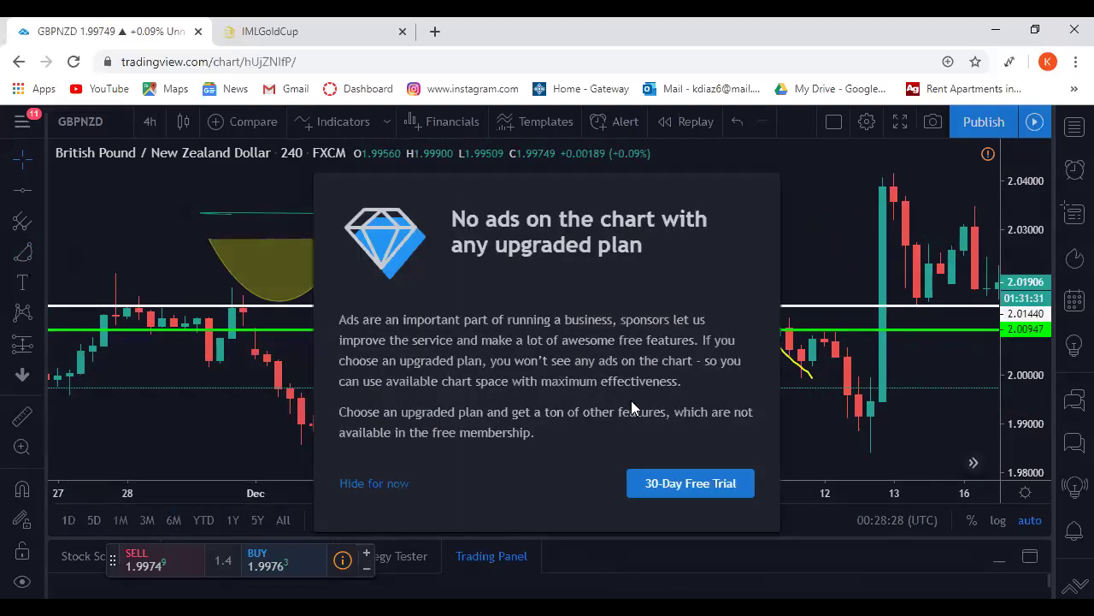
pyautogui.click(372, 484)
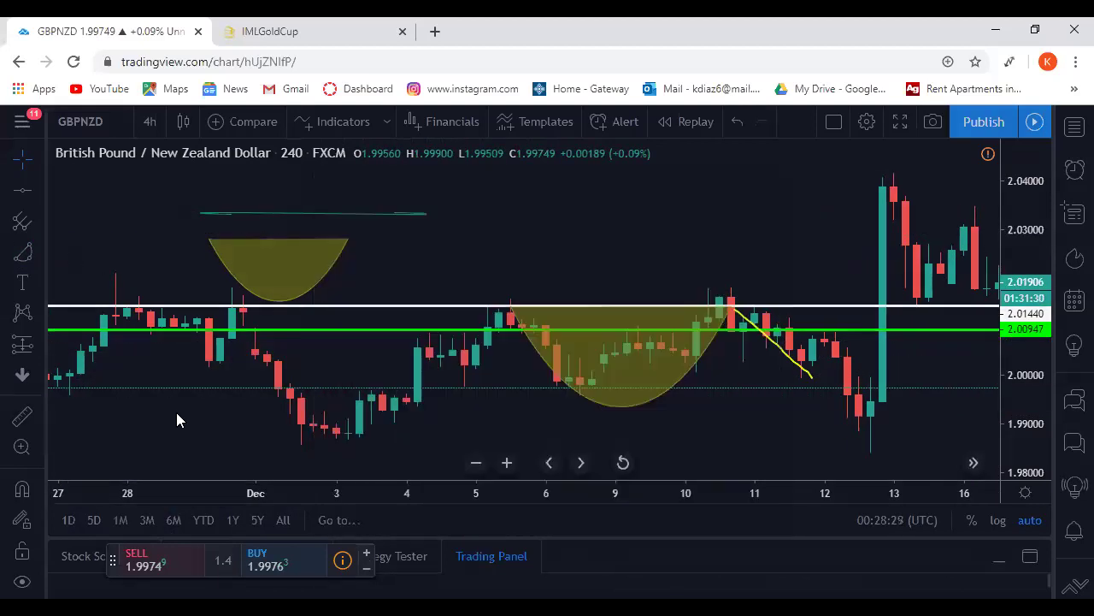
# Draw a short yellow brush stroke falling away from the small arc's 3 December end.
pyautogui.click(39, 255)
pyautogui.click(62, 256)
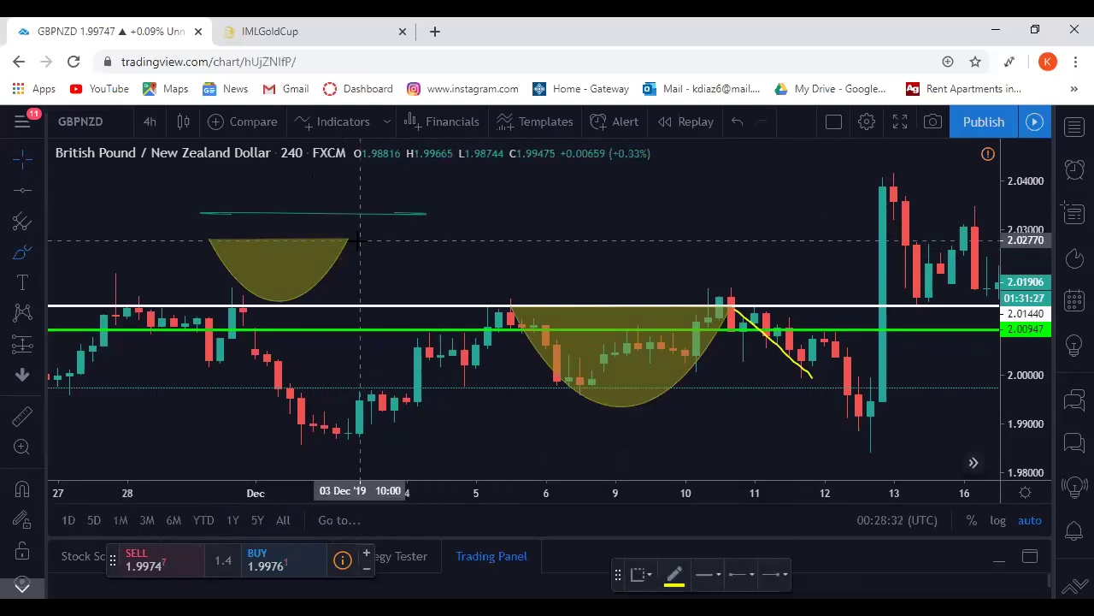
pyautogui.moveTo(353, 247); pyautogui.dragTo(395, 284)
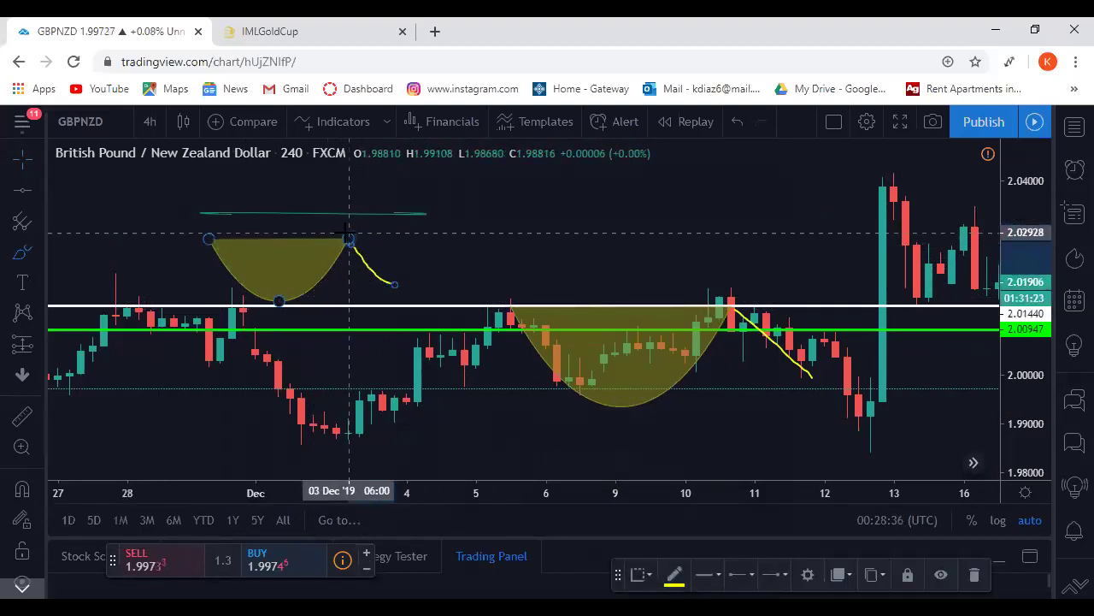
# Draw a yellow brush stroke above the candles from about 5 to 8 December, dipping in a U, peaking, and falling off.
pyautogui.moveTo(489, 199)
pyautogui.mouseDown()
pyautogui.moveTo(501, 245)
pyautogui.moveTo(557, 214)
pyautogui.moveTo(569, 191)
pyautogui.moveTo(604, 238)
pyautogui.mouseUp()
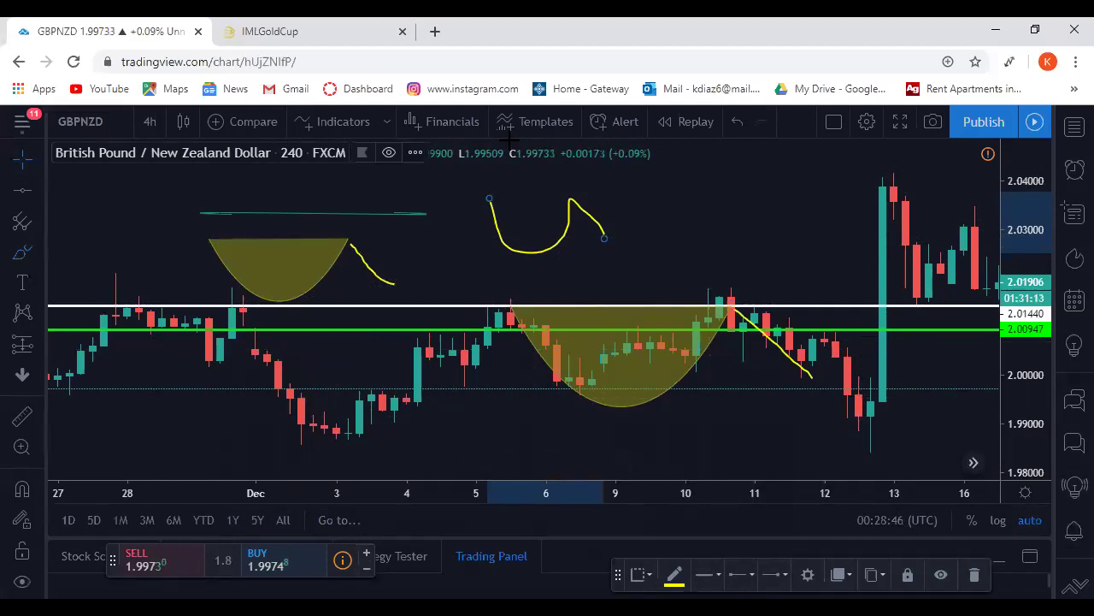
# Search the indicators for "mov" and add both Moving Average Exponential and Moving Average to the chart.
pyautogui.click(371, 124)
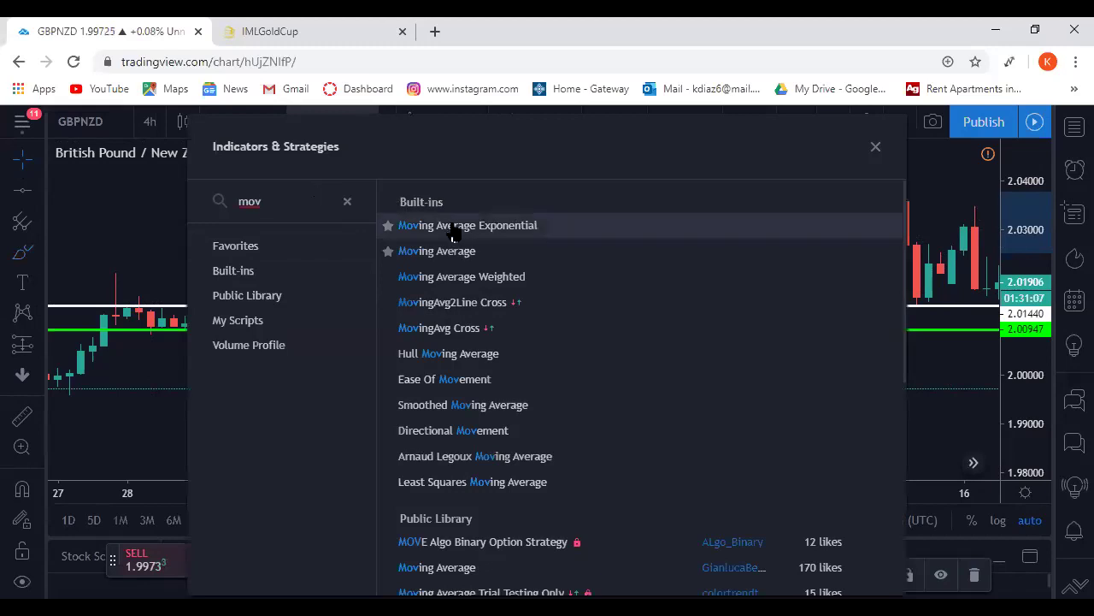
pyautogui.click(451, 252)
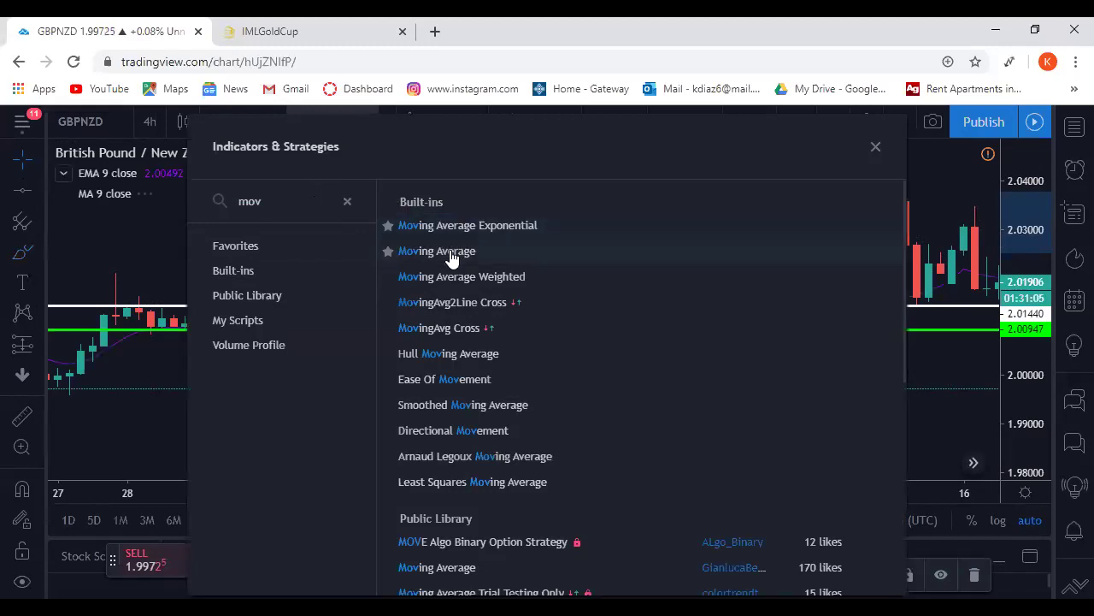
pyautogui.click(883, 156)
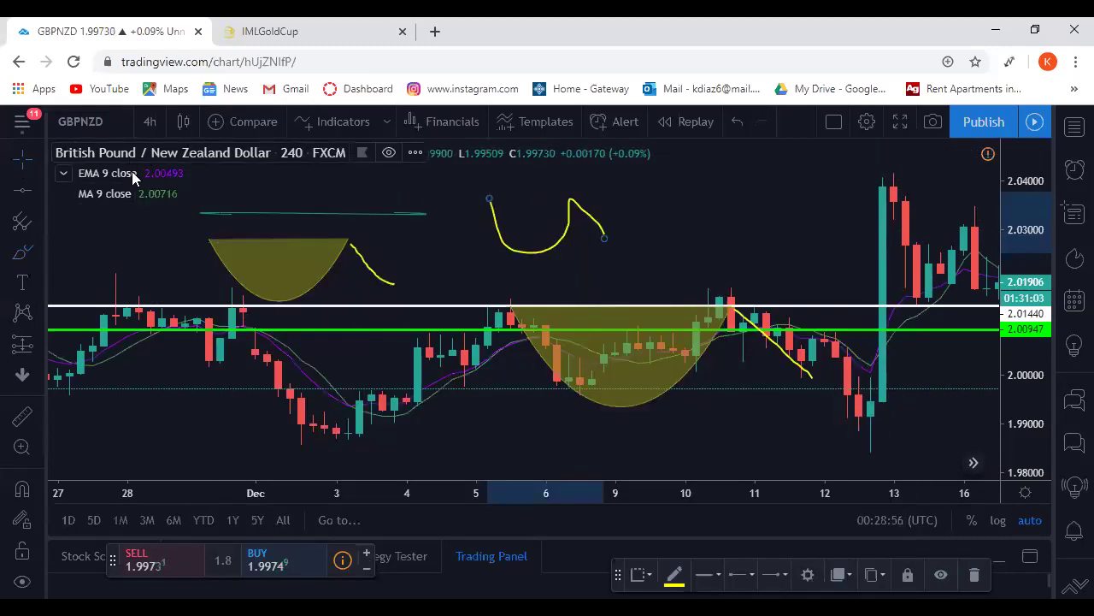
# Set the EMA's length to 50 and give its purple line the second-thickest width.
pyautogui.click(181, 174)
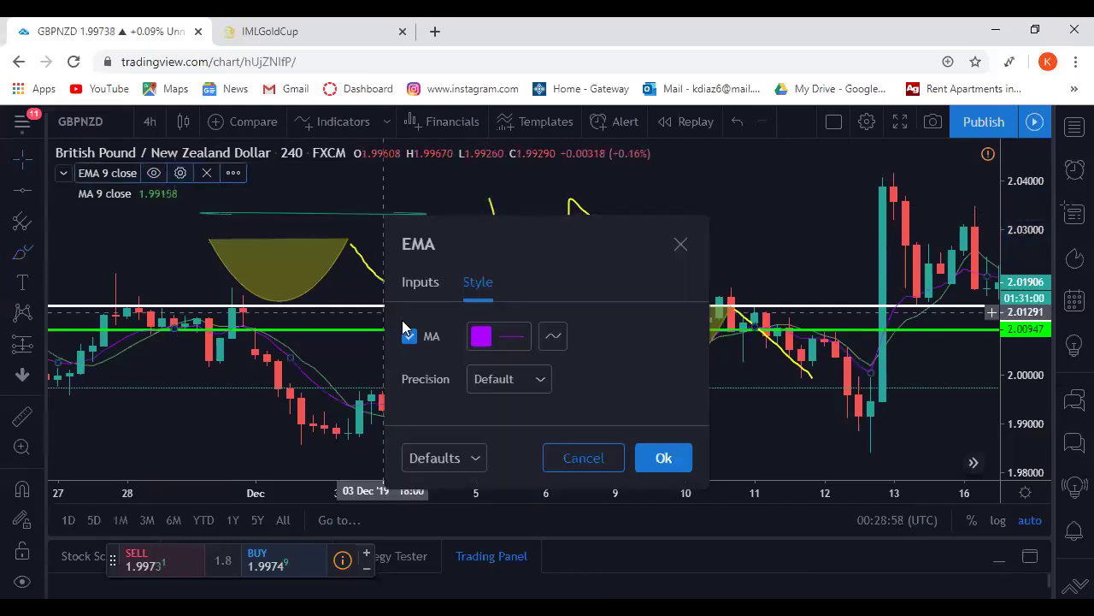
pyautogui.click(424, 284)
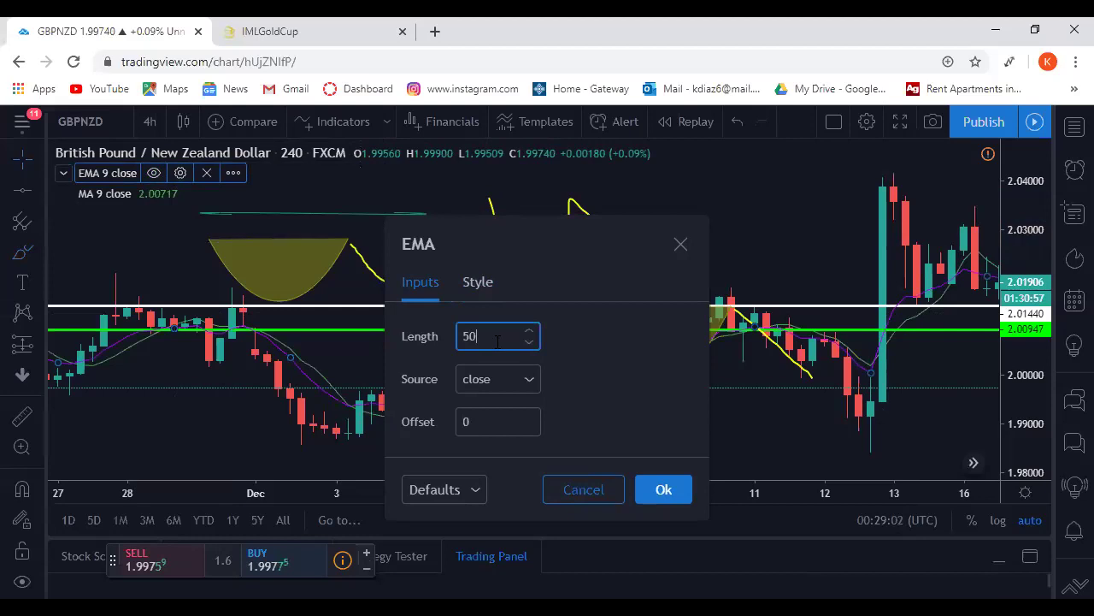
pyautogui.click(475, 283)
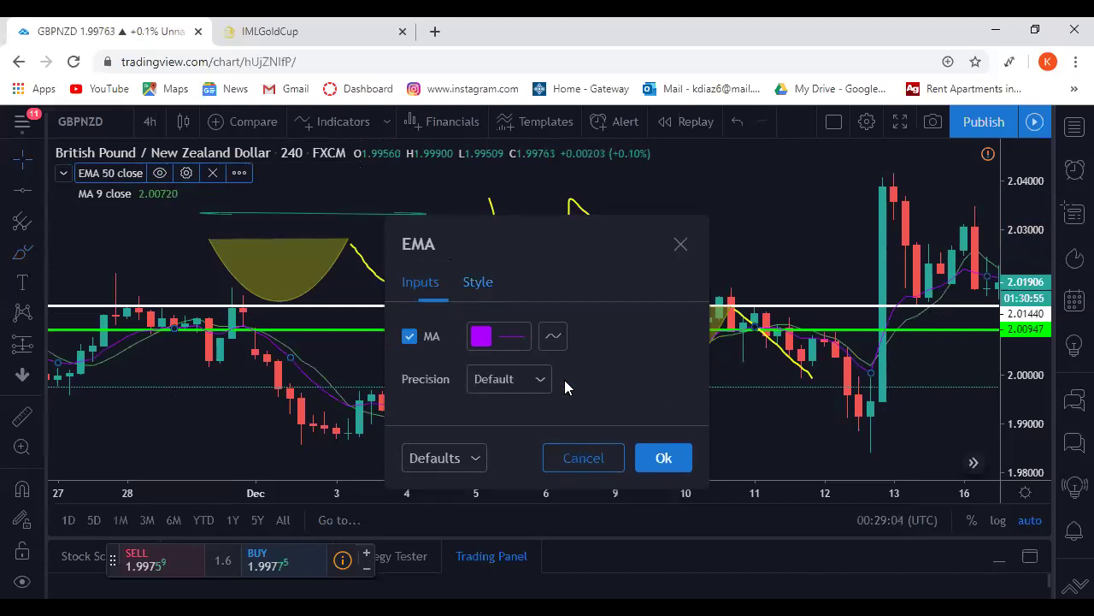
pyautogui.click(517, 341)
pyautogui.click(596, 580)
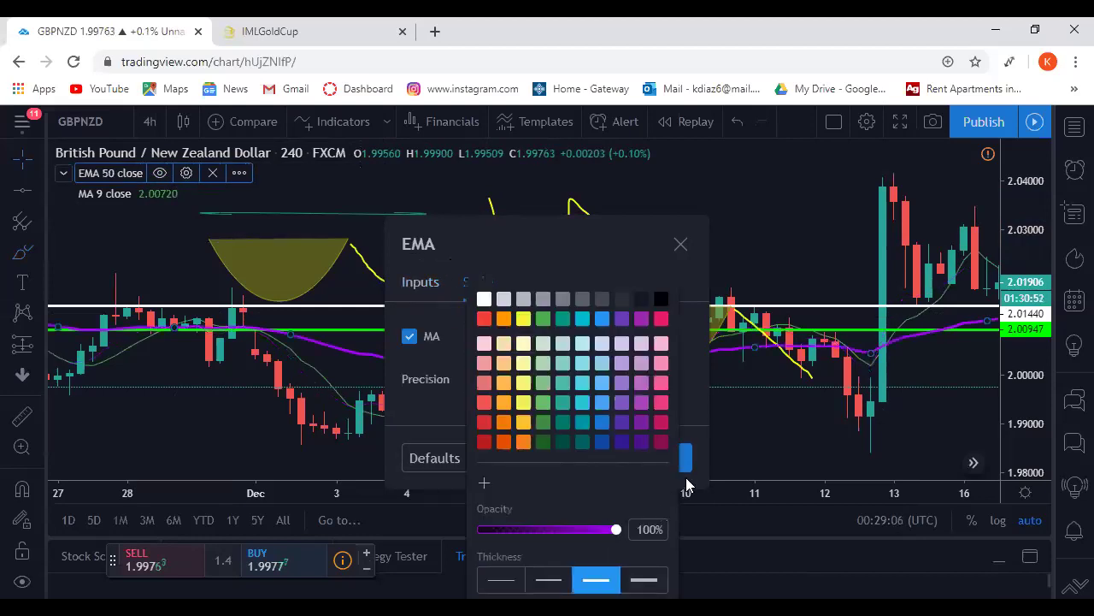
pyautogui.click(685, 457)
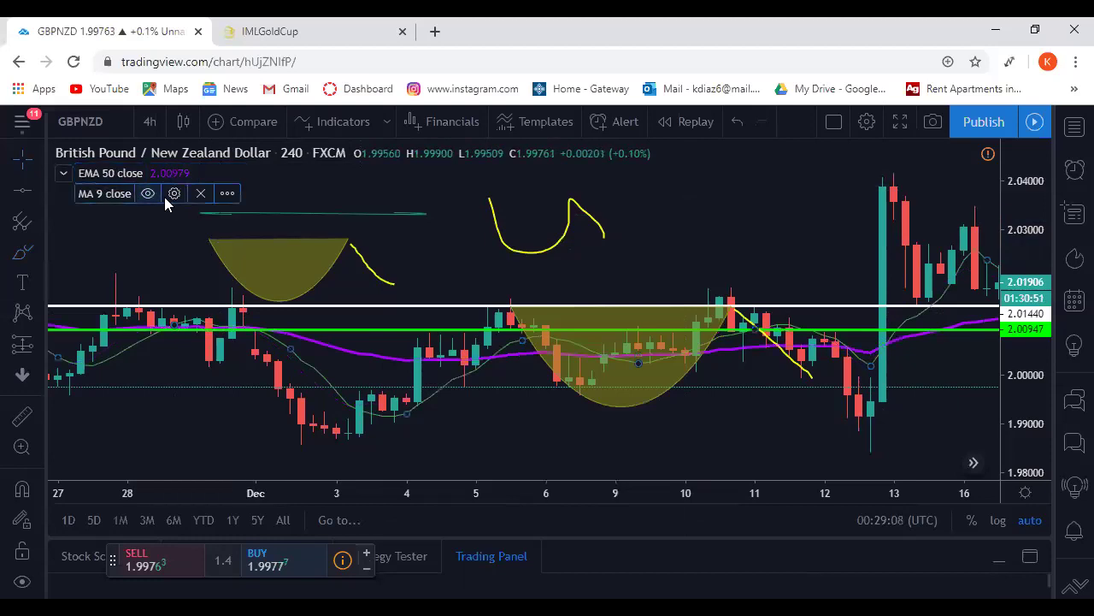
# Set the MA's length to 4 and give its green line the second-thickest width.
pyautogui.click(173, 193)
pyautogui.click(420, 282)
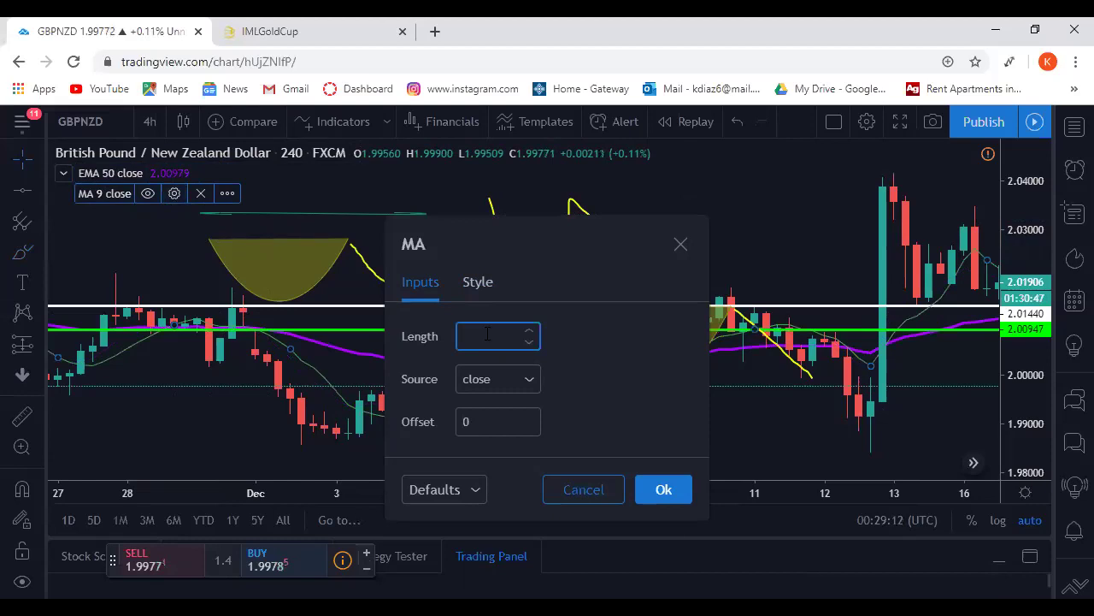
pyautogui.click(478, 283)
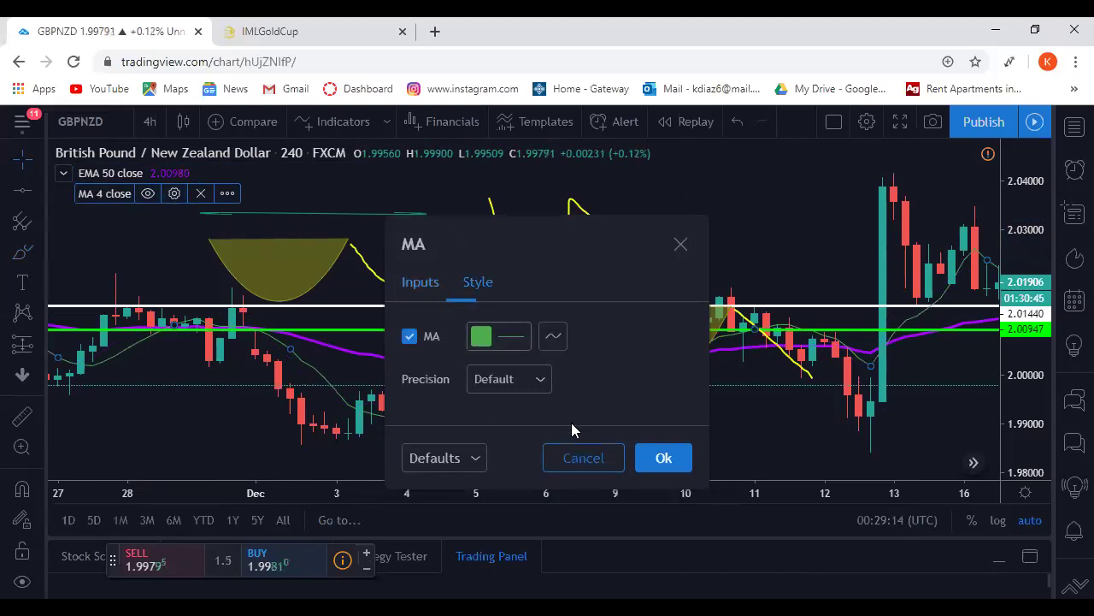
pyautogui.click(499, 336)
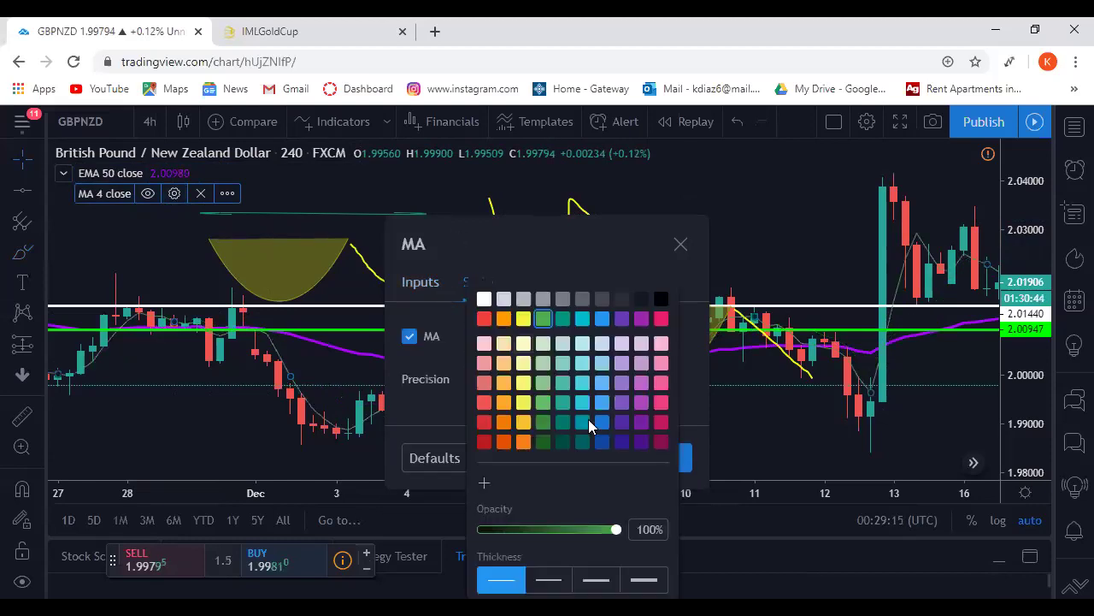
pyautogui.click(590, 581)
pyautogui.click(689, 468)
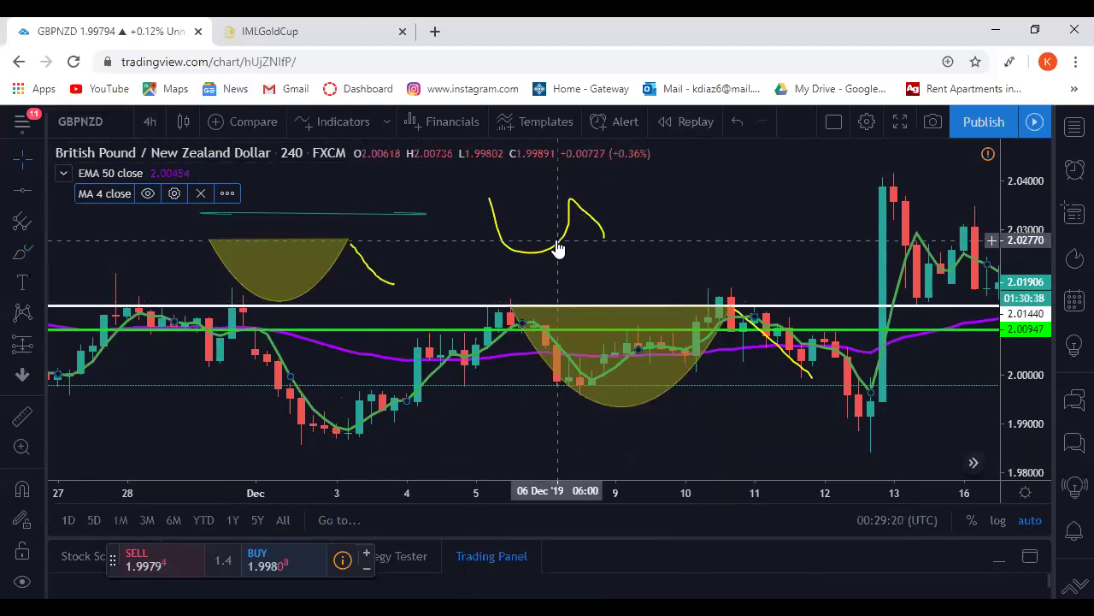
# Delete the practice drawings above the candles: the U-shaped stroke, the small arc, the short yellow stroke and the flat double curve.
pyautogui.hscroll(-2, 479, 256)
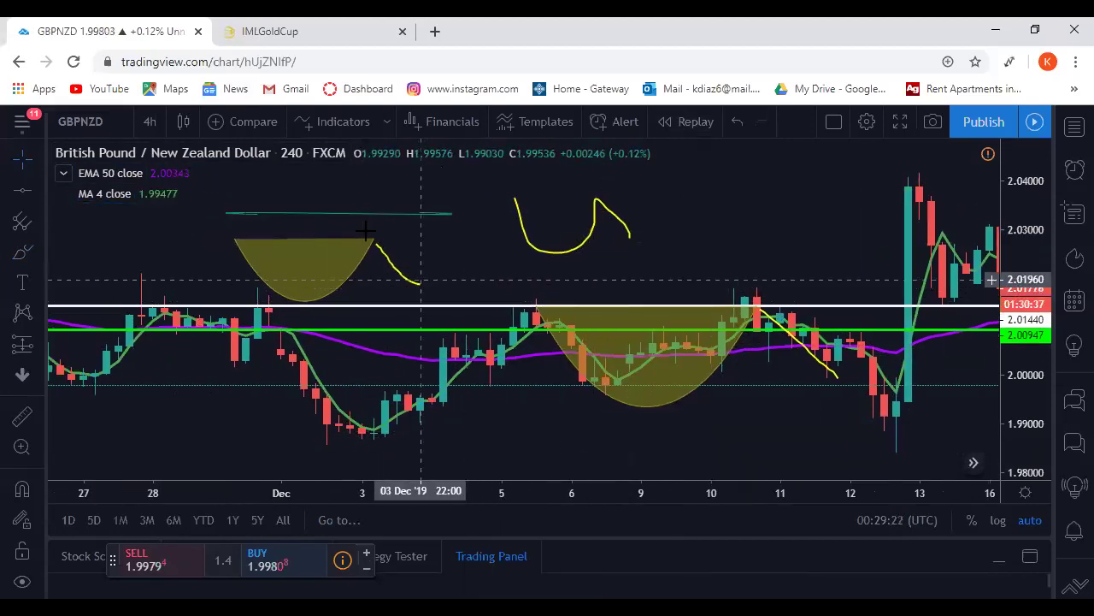
pyautogui.rightClick(502, 213)
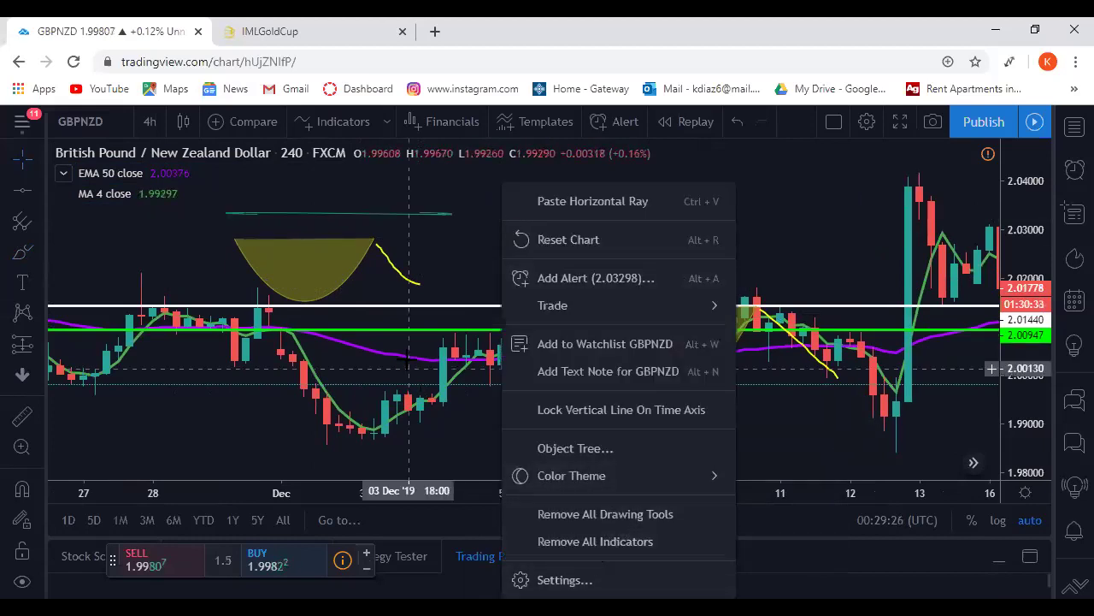
pyautogui.click(461, 256)
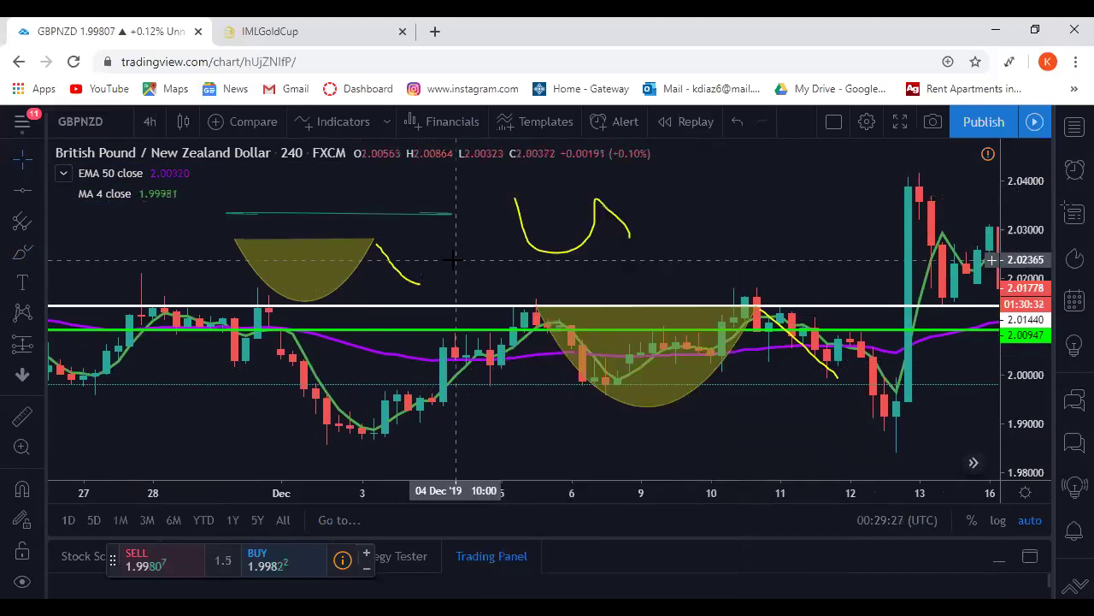
pyautogui.click(593, 244)
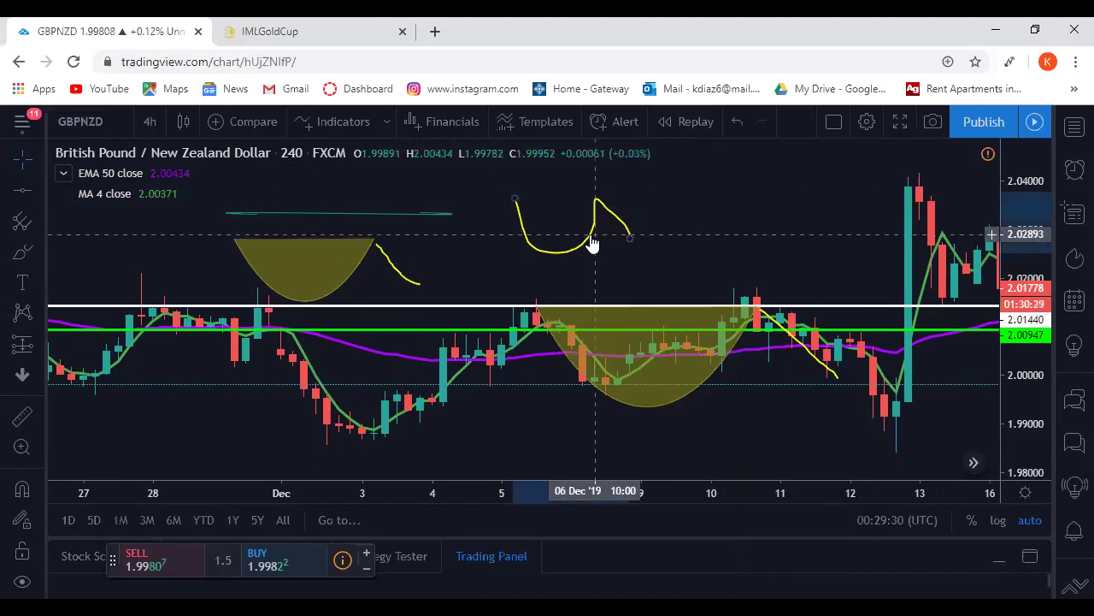
pyautogui.click(936, 544)
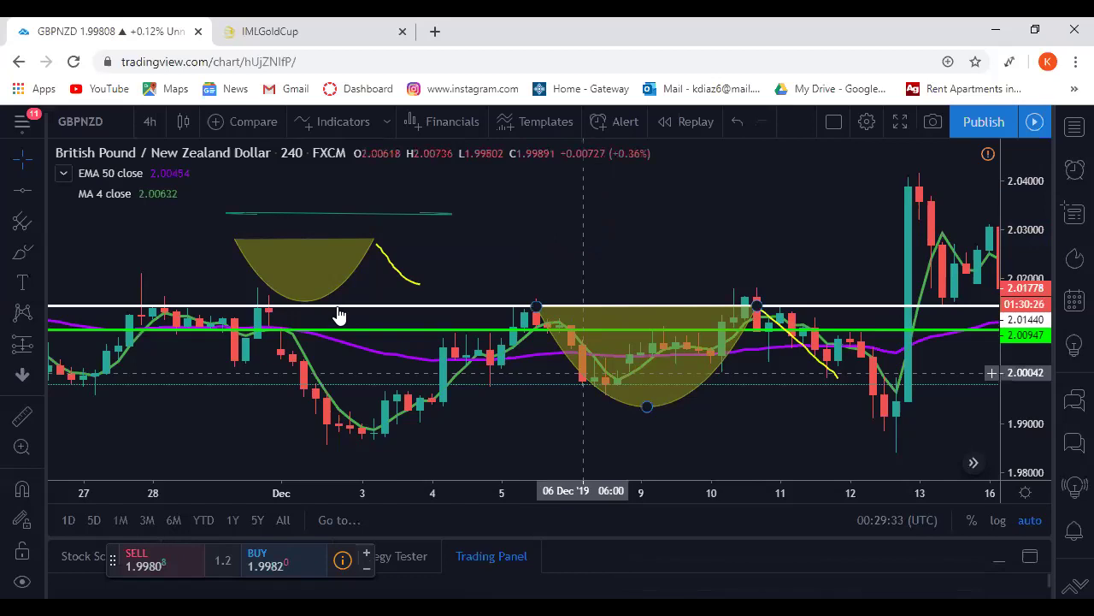
pyautogui.click(360, 267)
pyautogui.press('Delete')
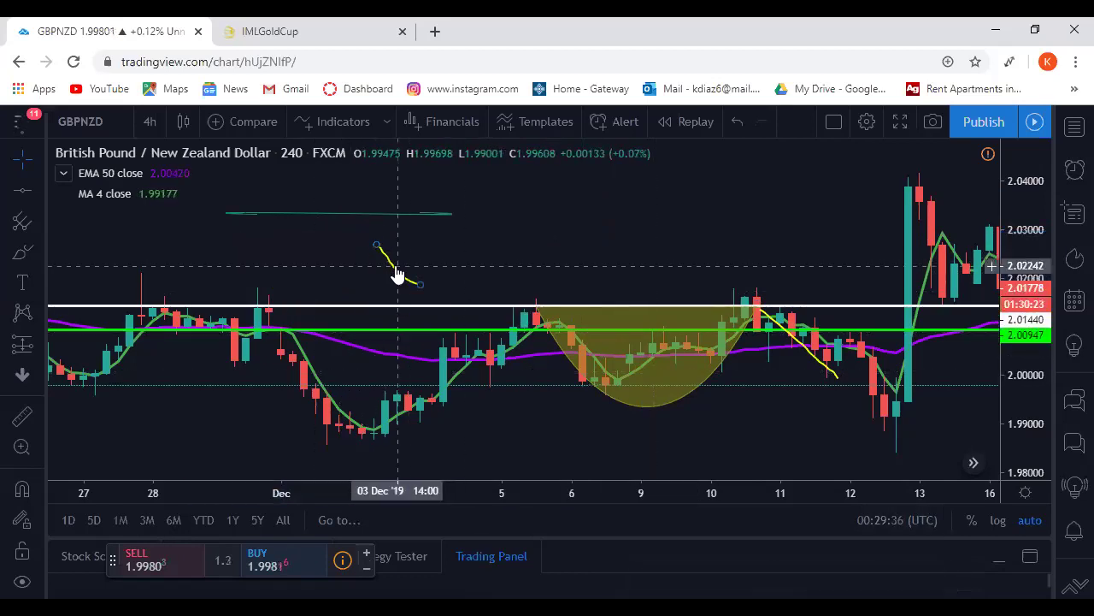
pyautogui.click(396, 273)
pyautogui.press('Delete')
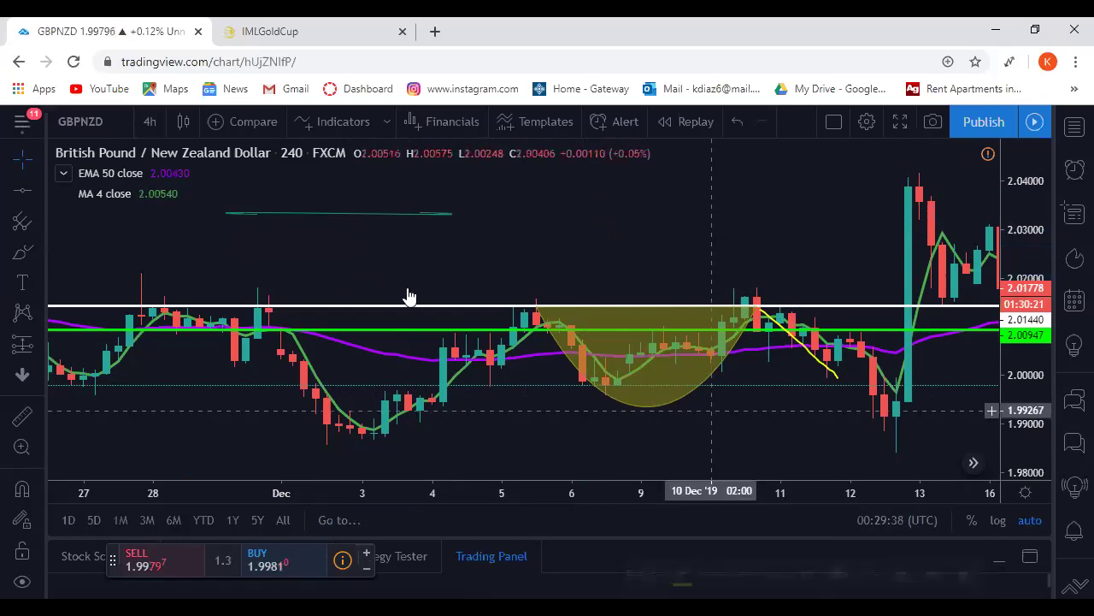
pyautogui.click(389, 214)
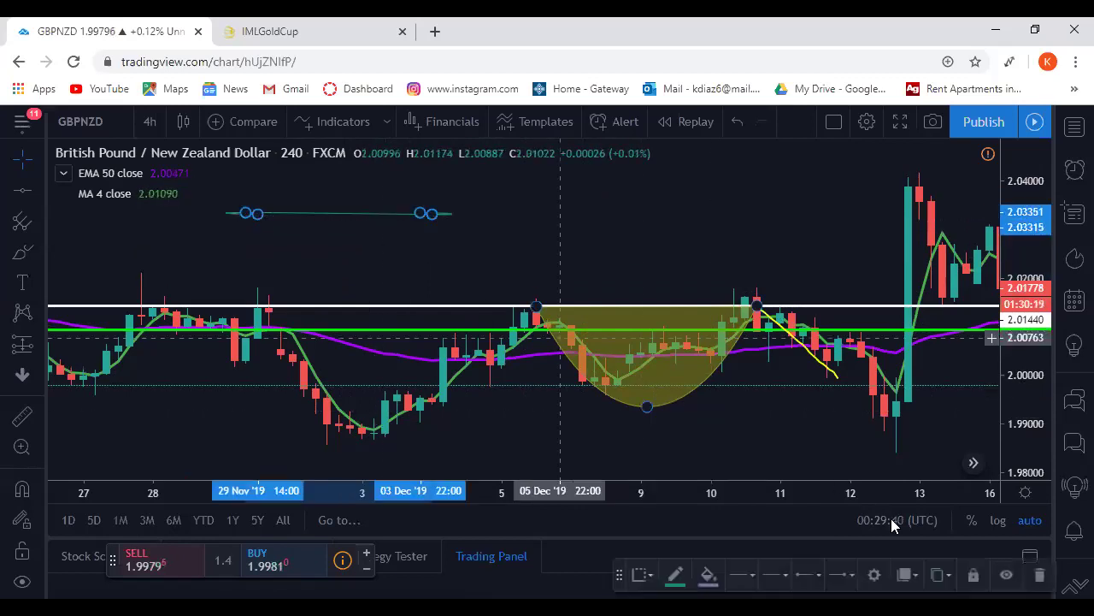
pyautogui.click(1034, 574)
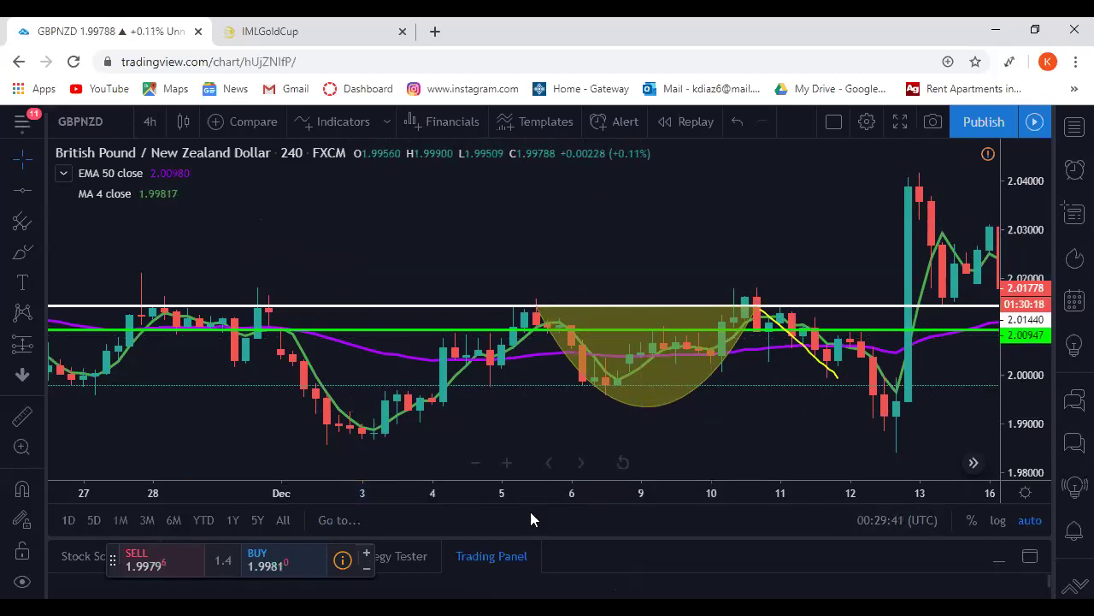
# Delete the large yellow arc spanning 5 to 10 December beneath the white horizontal line.
pyautogui.click(506, 463)
pyautogui.click(506, 463)
pyautogui.hscroll(1, 537, 412)
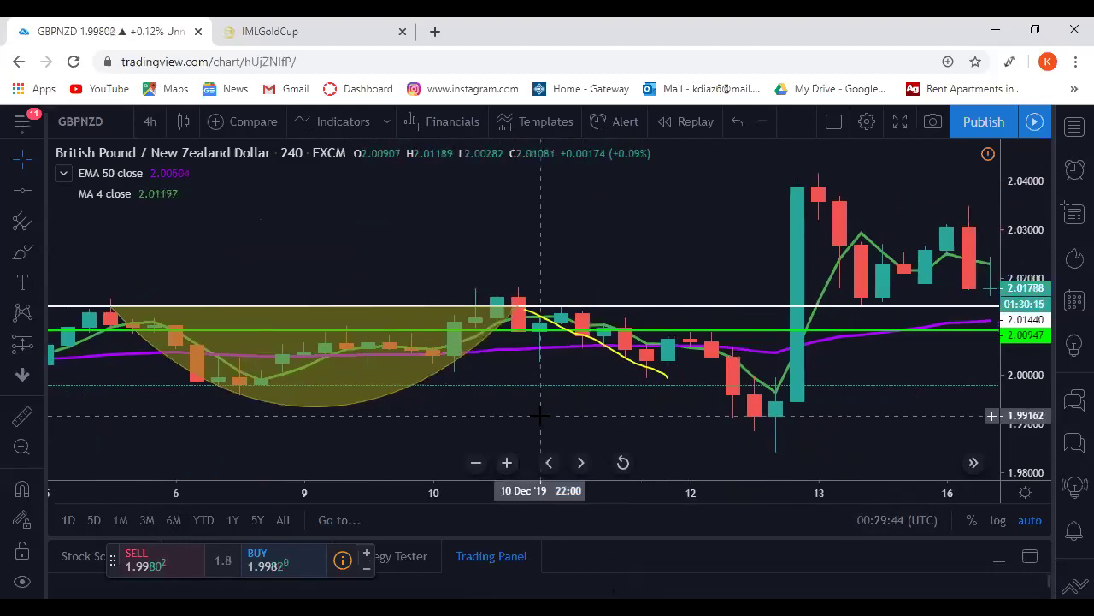
pyautogui.click(333, 411)
pyautogui.click(333, 412)
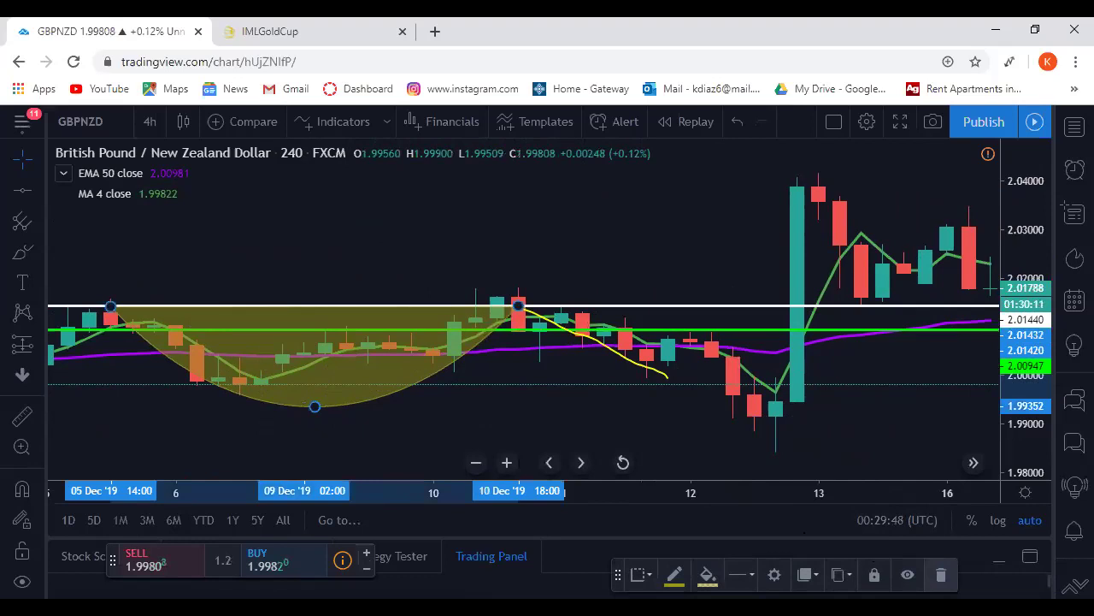
pyautogui.press('Delete')
# Move the green horizontal line down to 1.99299, near the early December lows.
pyautogui.moveTo(862, 417); pyautogui.dragTo(395, 393)
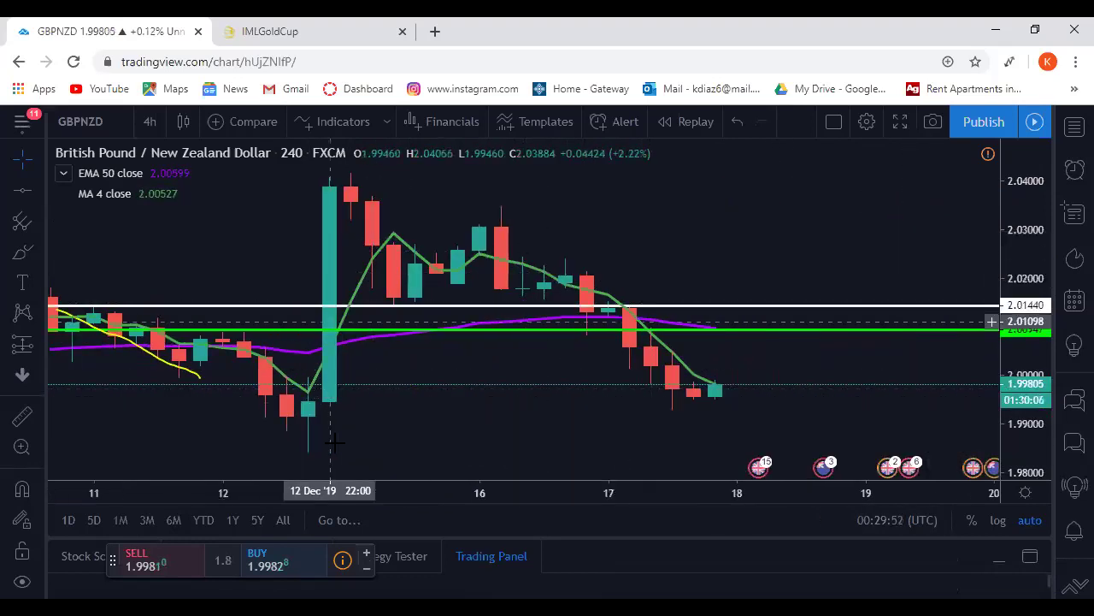
pyautogui.moveTo(421, 464)
pyautogui.click(476, 463)
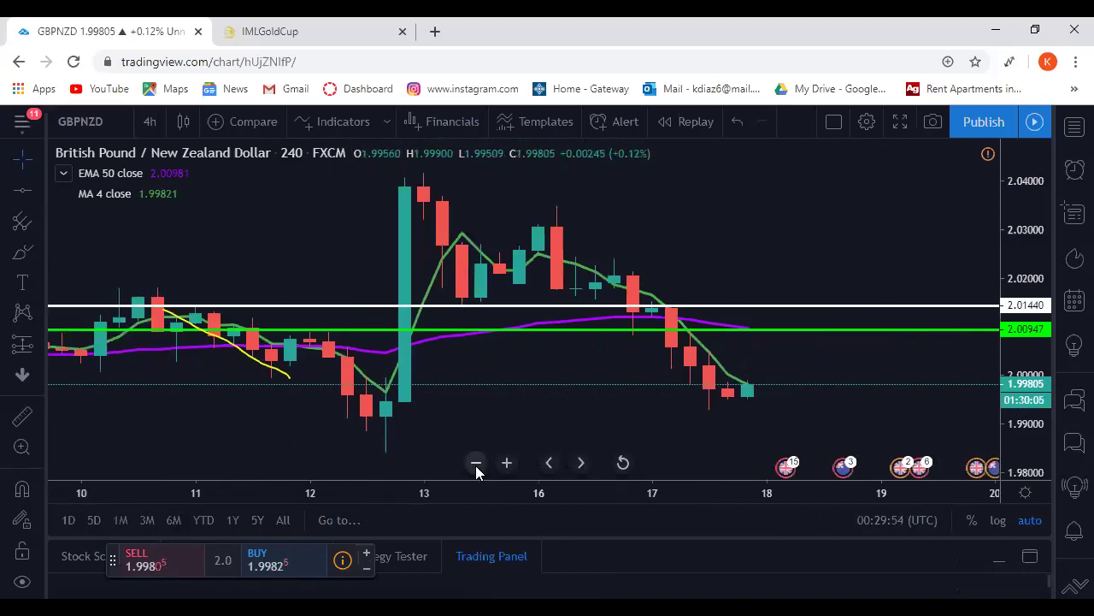
pyautogui.click(476, 463)
pyautogui.moveTo(553, 425); pyautogui.dragTo(458, 406)
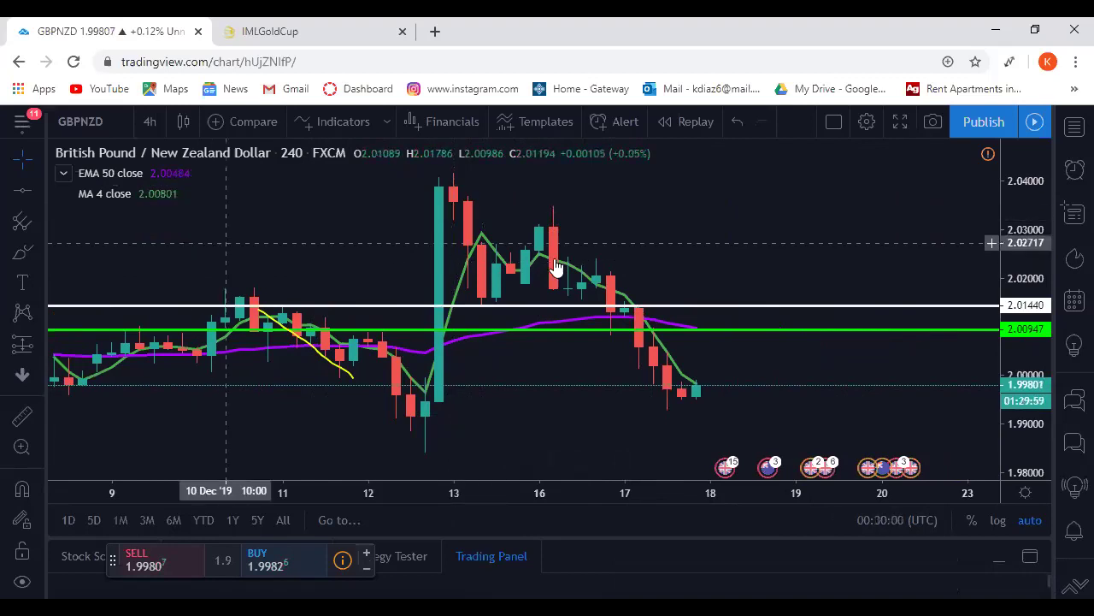
pyautogui.moveTo(213, 247); pyautogui.dragTo(977, 256)
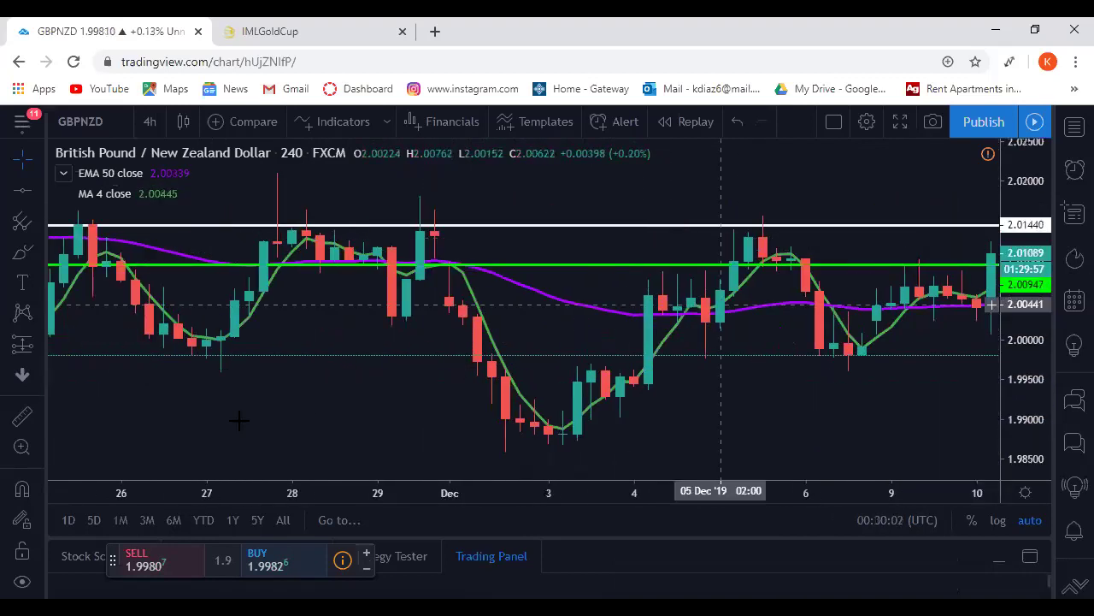
pyautogui.moveTo(323, 248)
pyautogui.mouseDown()
pyautogui.moveTo(604, 248)
pyautogui.moveTo(564, 395)
pyautogui.mouseUp()
pyautogui.moveTo(365, 224); pyautogui.dragTo(327, 235)
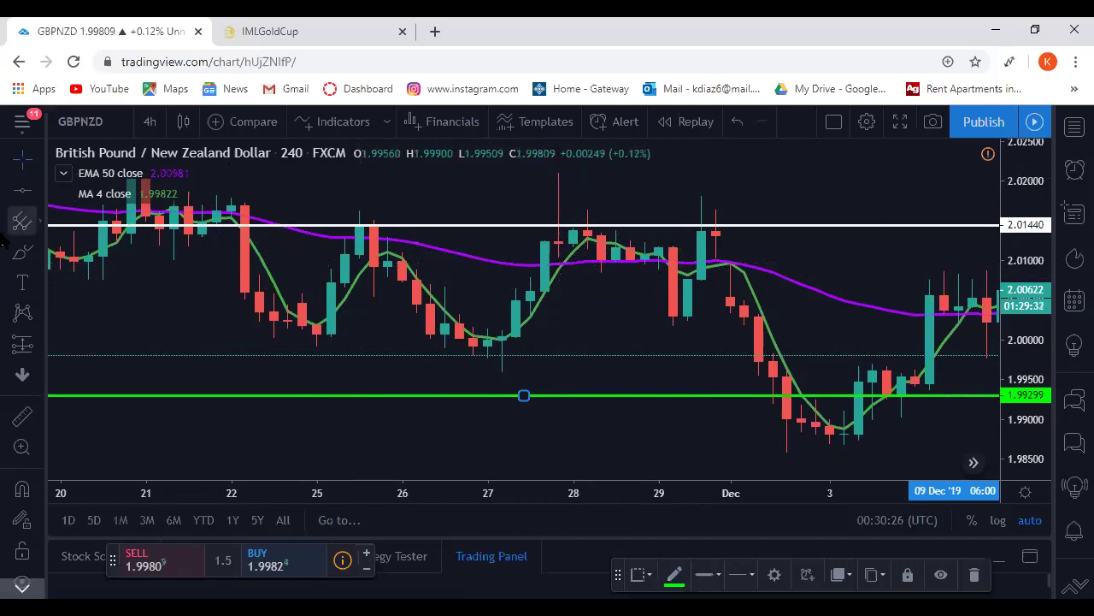
# Draw a small ellipse around the 27–28 November crossing of the two moving averages, between about 2.0056 and 2.0117.
pyautogui.click(39, 253)
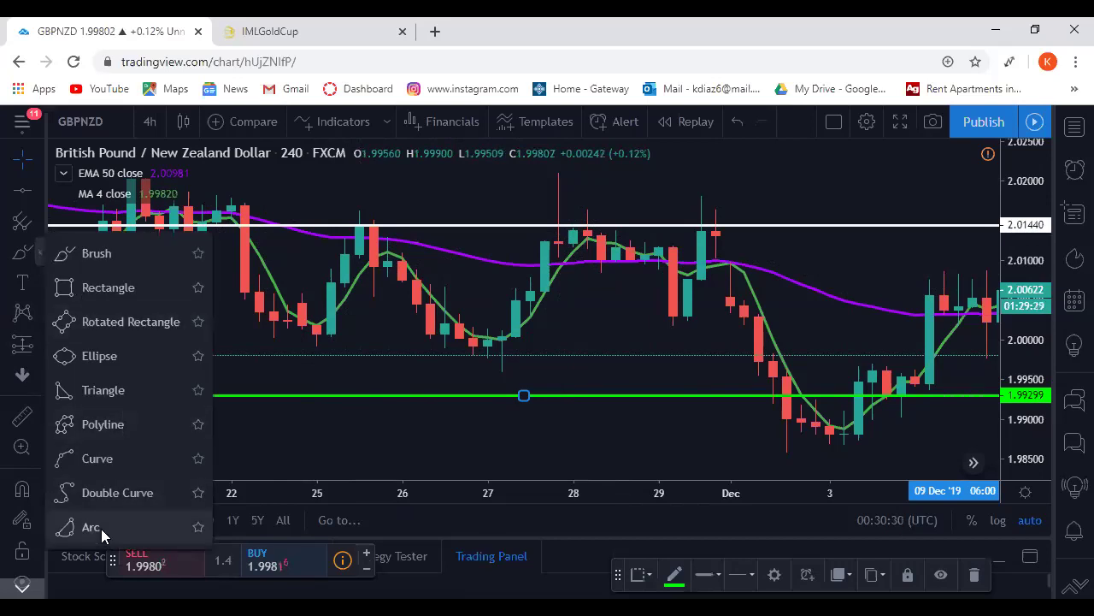
pyautogui.click(101, 356)
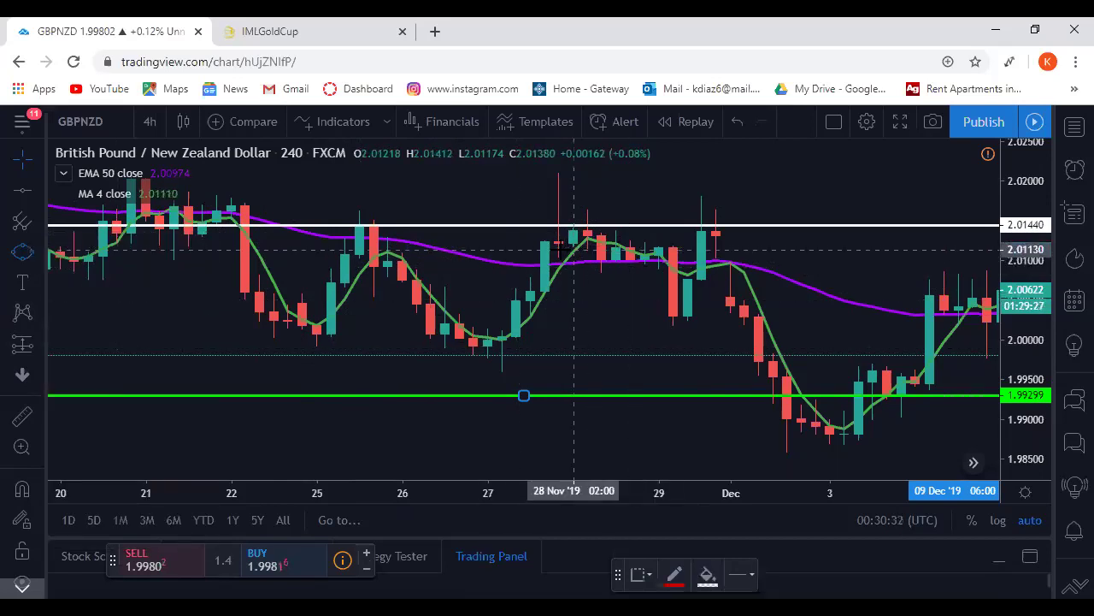
pyautogui.click(572, 290)
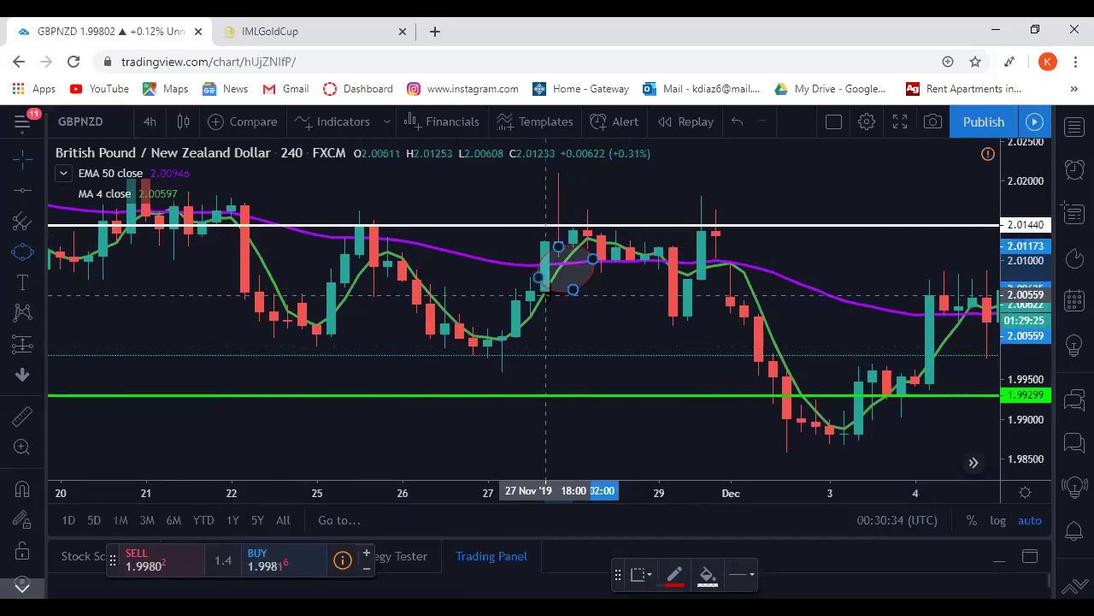
pyautogui.click(248, 295)
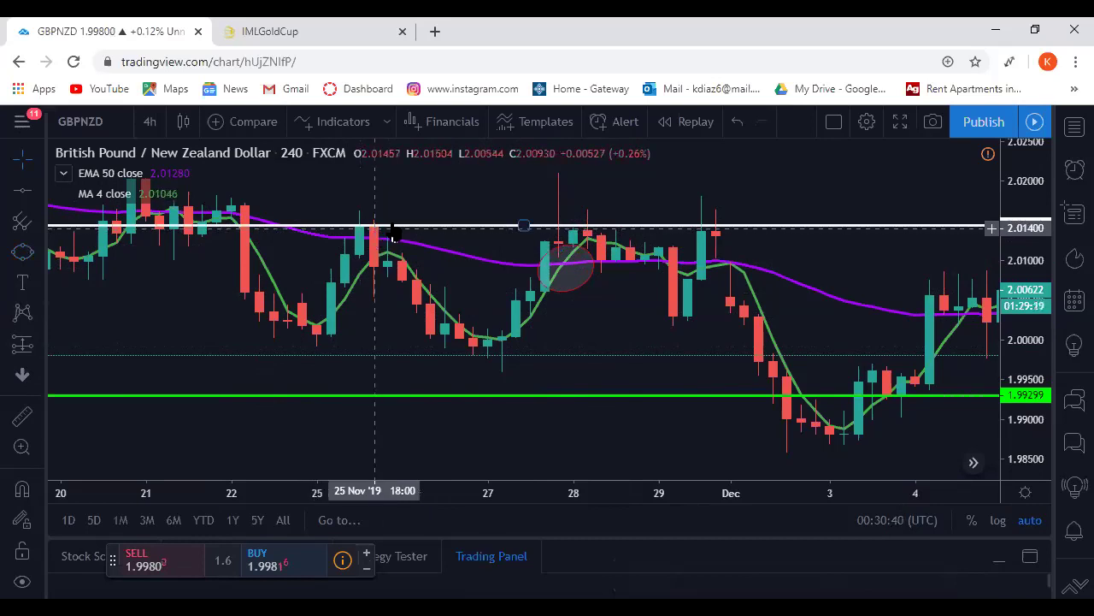
# Raise the white horizontal line to 2.01483.
pyautogui.moveTo(391, 226); pyautogui.dragTo(949, 222)
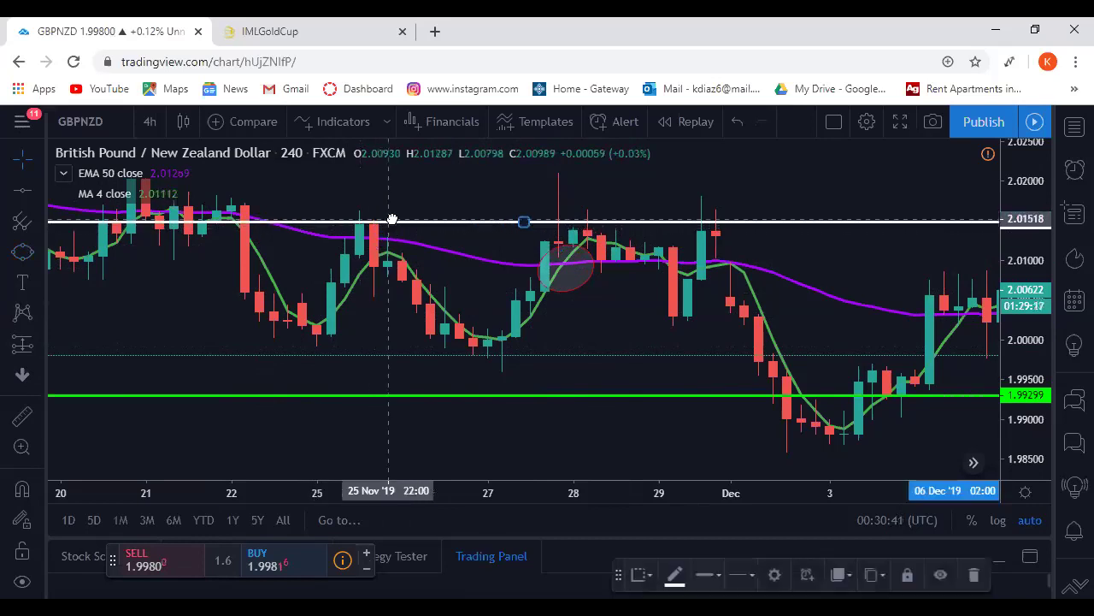
# Draw a yellow arc under the white horizontal line from 25 November 14:00 to 28 November 02:00, dipping to about 1.9982.
pyautogui.click(40, 251)
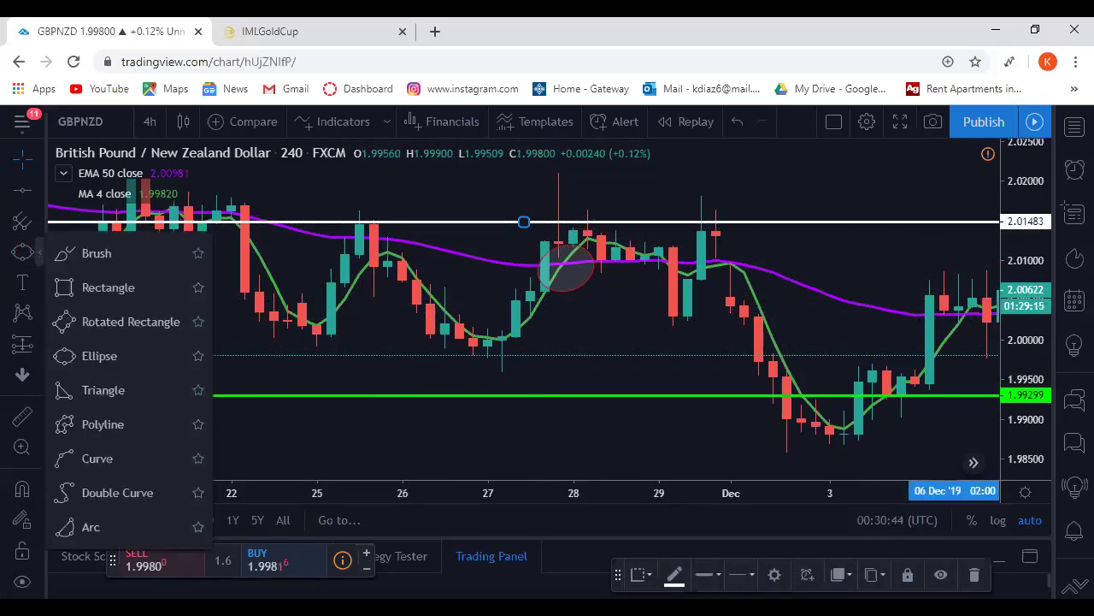
pyautogui.click(359, 224)
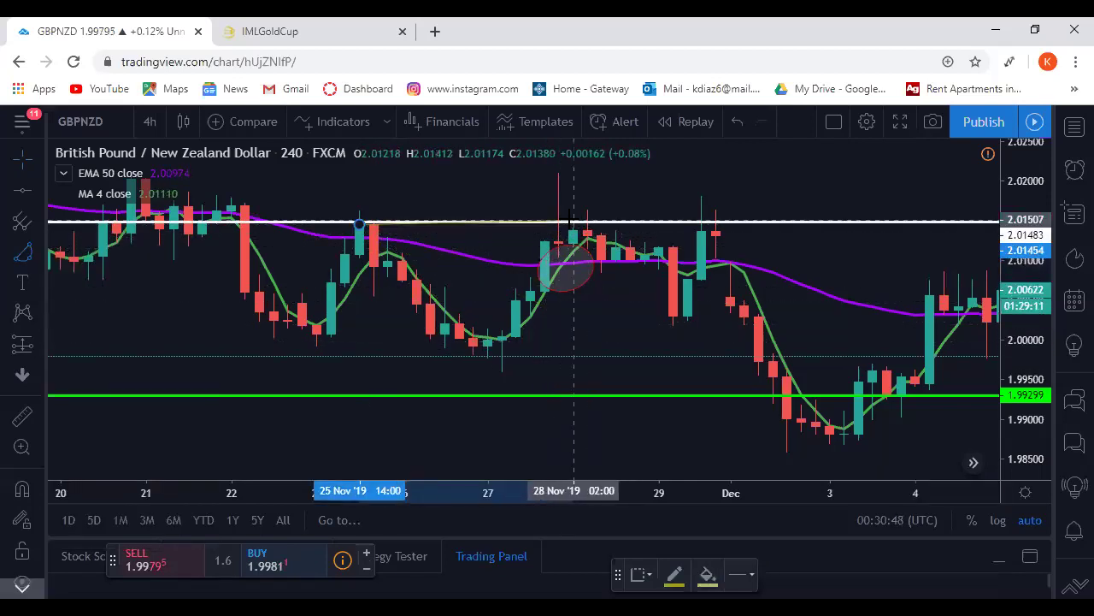
pyautogui.click(573, 226)
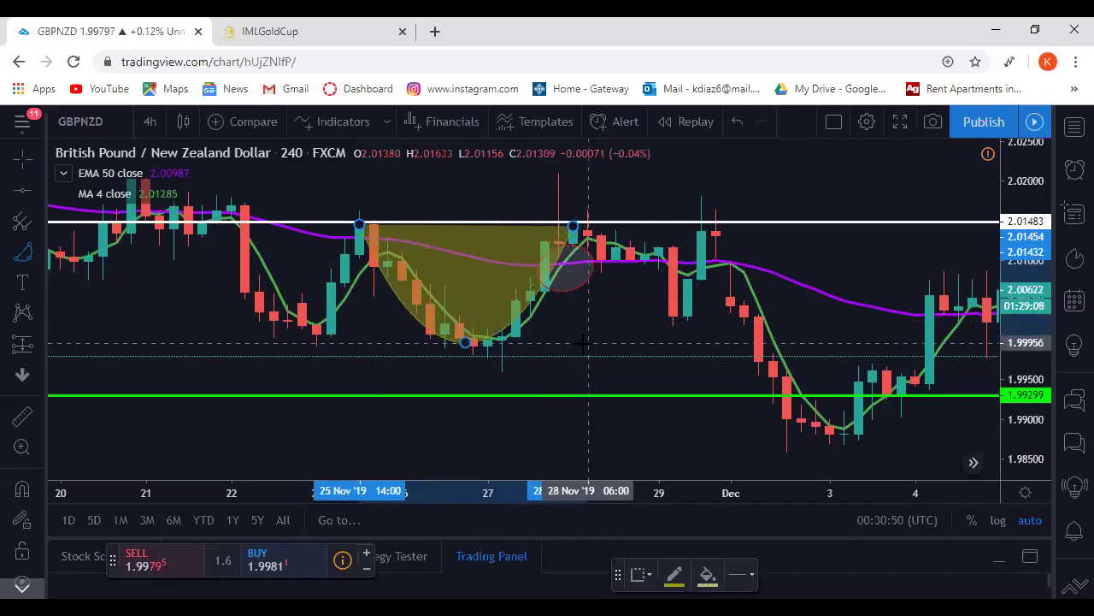
pyautogui.click(587, 355)
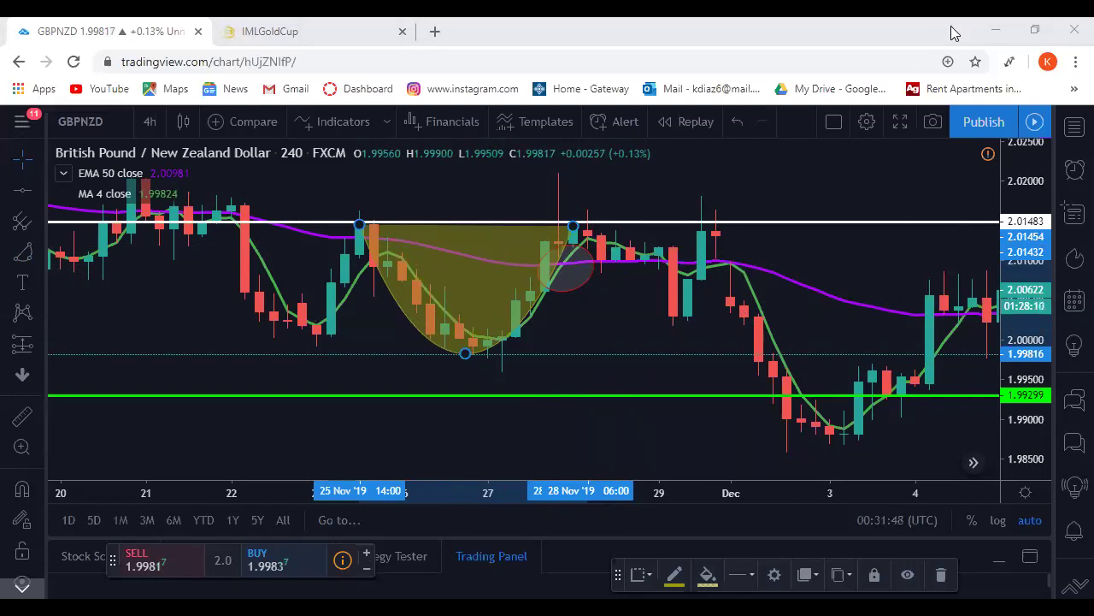
# Remove all drawings from the chart, keeping the EMA 50 and MA 4 indicators.
pyautogui.rightClick(633, 335)
pyautogui.click(759, 517)
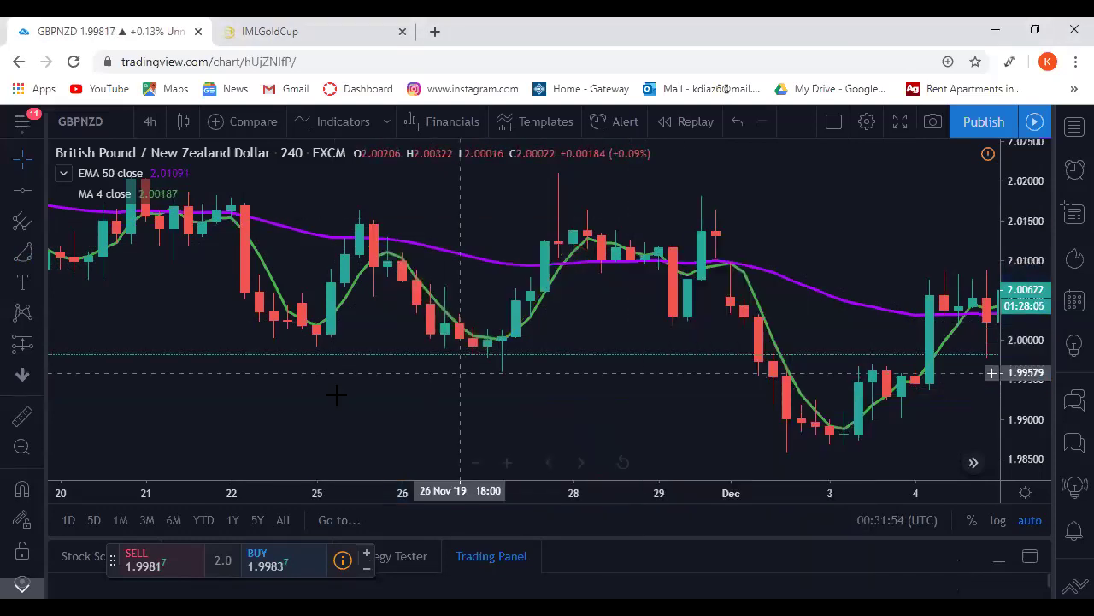
# Go back in the price history to examine the candles between 5 and 15 November.
pyautogui.click(476, 463)
pyautogui.moveTo(342, 391); pyautogui.dragTo(781, 385)
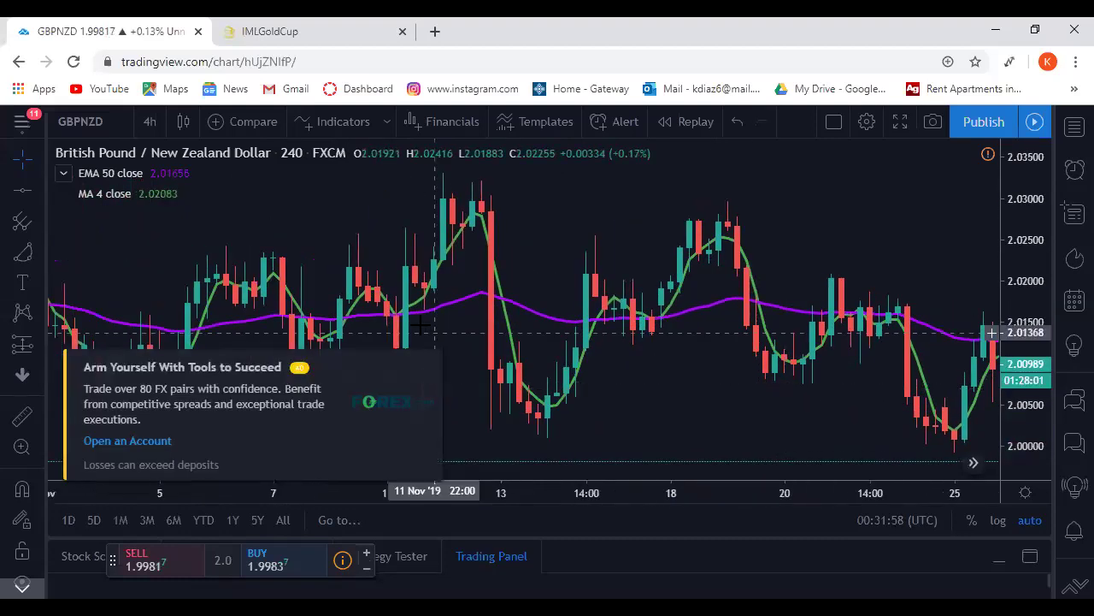
pyautogui.click(431, 361)
pyautogui.moveTo(509, 383); pyautogui.dragTo(599, 371)
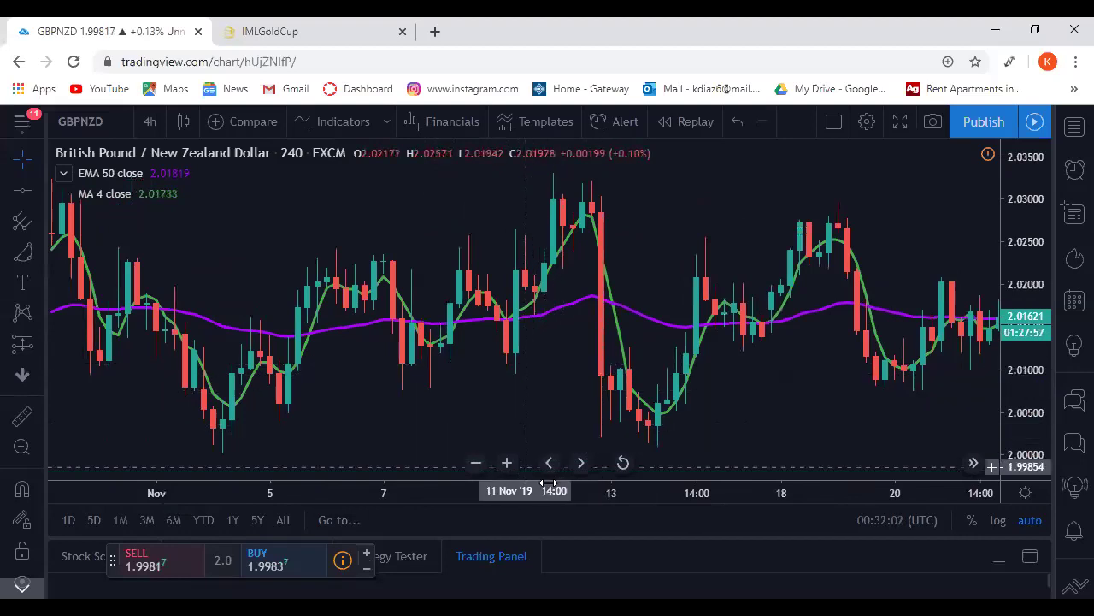
pyautogui.click(507, 462)
pyautogui.click(506, 463)
pyautogui.moveTo(192, 276); pyautogui.dragTo(534, 280)
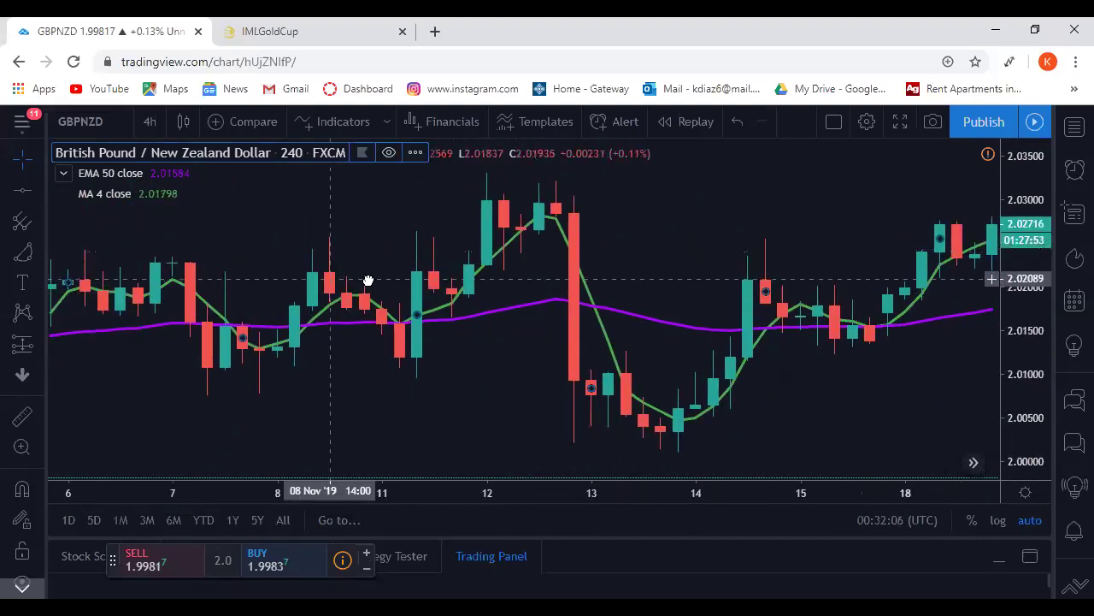
pyautogui.moveTo(368, 280); pyautogui.dragTo(489, 286)
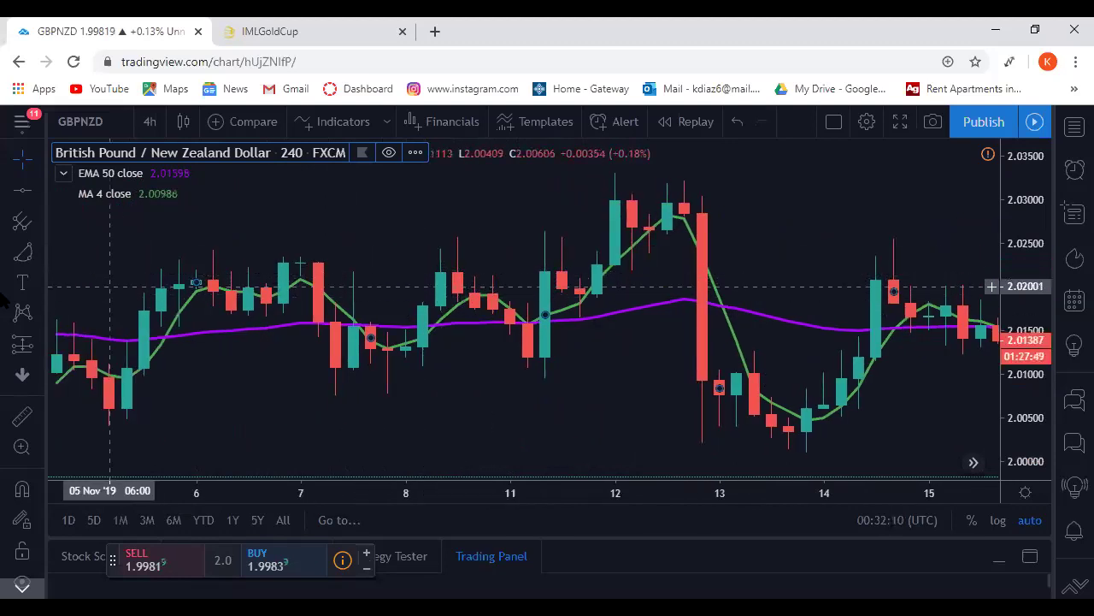
# Place a text note above the 6–7 November candles with the first line "1. Bullish and Bearish Candle".
pyautogui.click(284, 217)
pyautogui.click(471, 314)
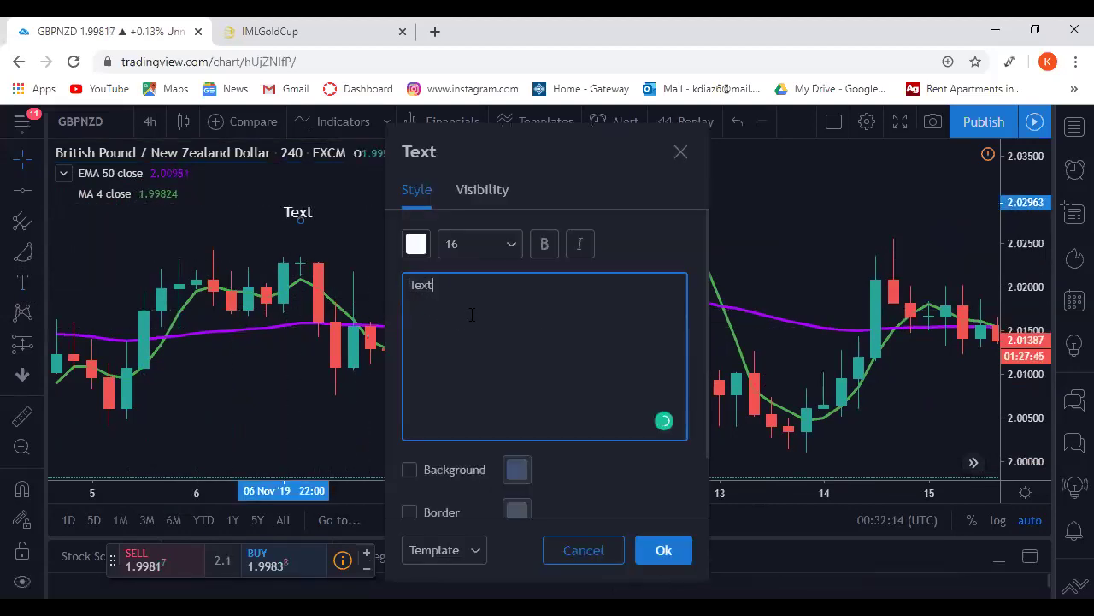
pyautogui.press('BackSpace')
pyautogui.press('BackSpace')
pyautogui.press('BackSpace')
pyautogui.press('BackSpace')
pyautogui.write('1. Bullish and Bearish Candle')
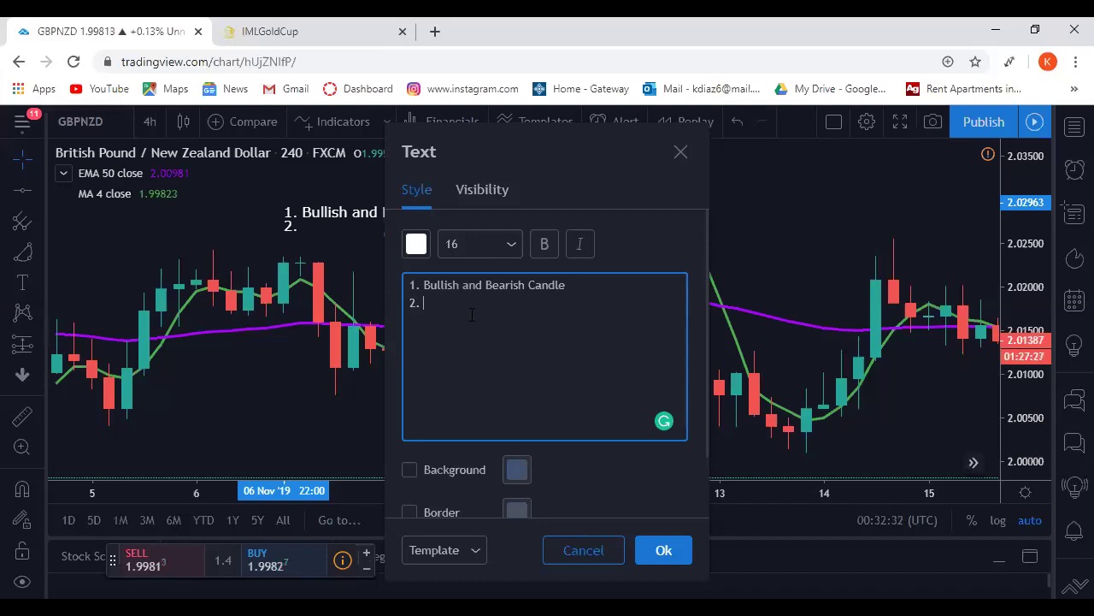
# Add the line "2. 3rd candle. Bearish Candle, or bullish candle that's thats lower than the first bullish candle" to the note.
pyautogui.write('rd candle')
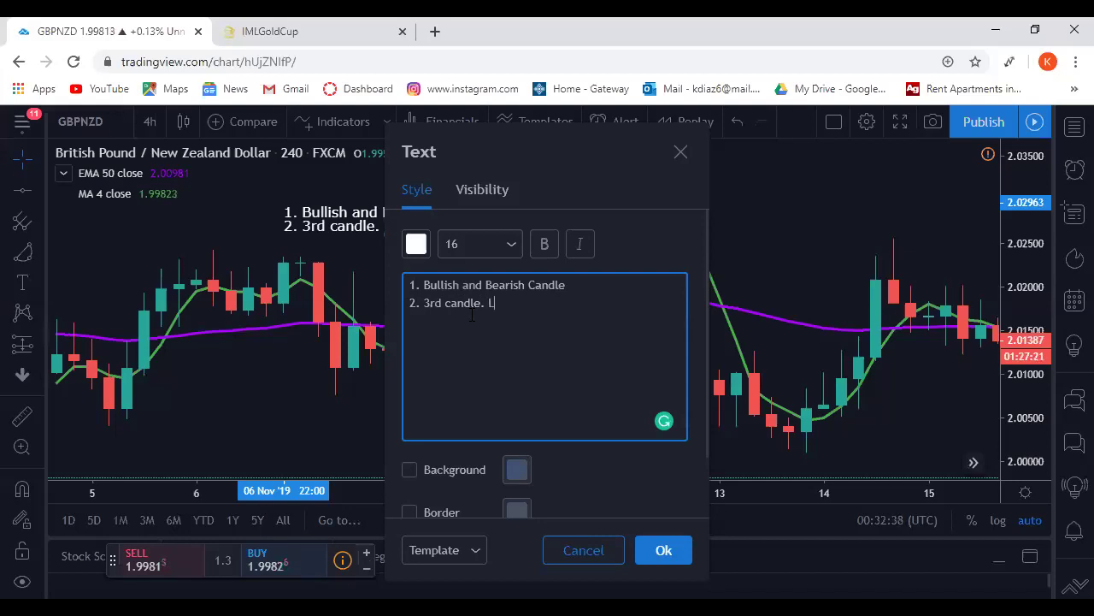
pyautogui.write('. B')
pyautogui.write('earsh')
pyautogui.write('sh')
pyautogui.write(' Candle, or')
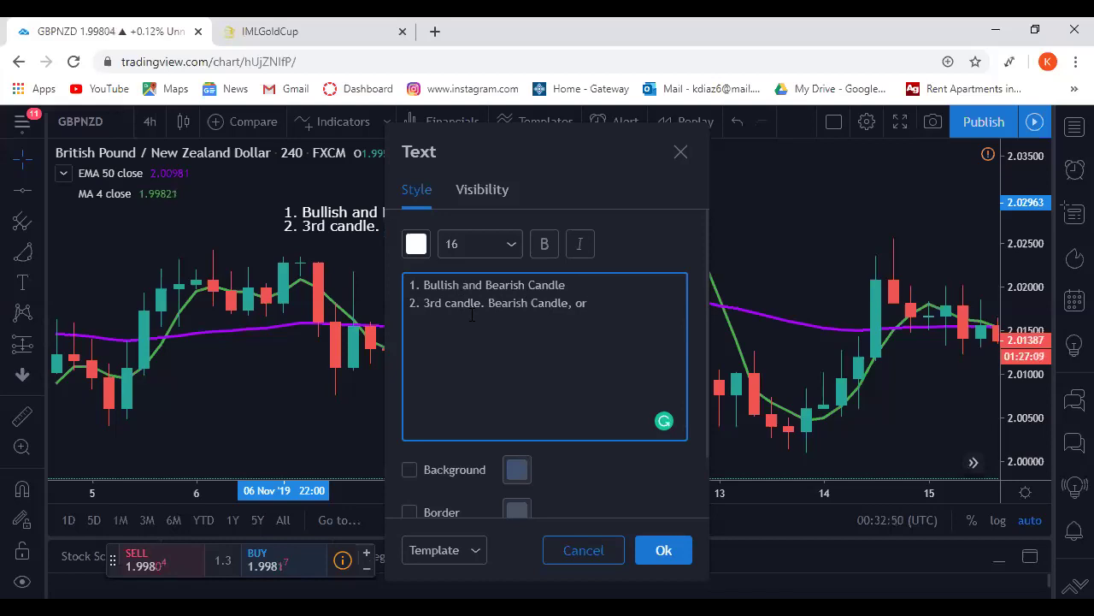
pyautogui.write('bullish candle that')
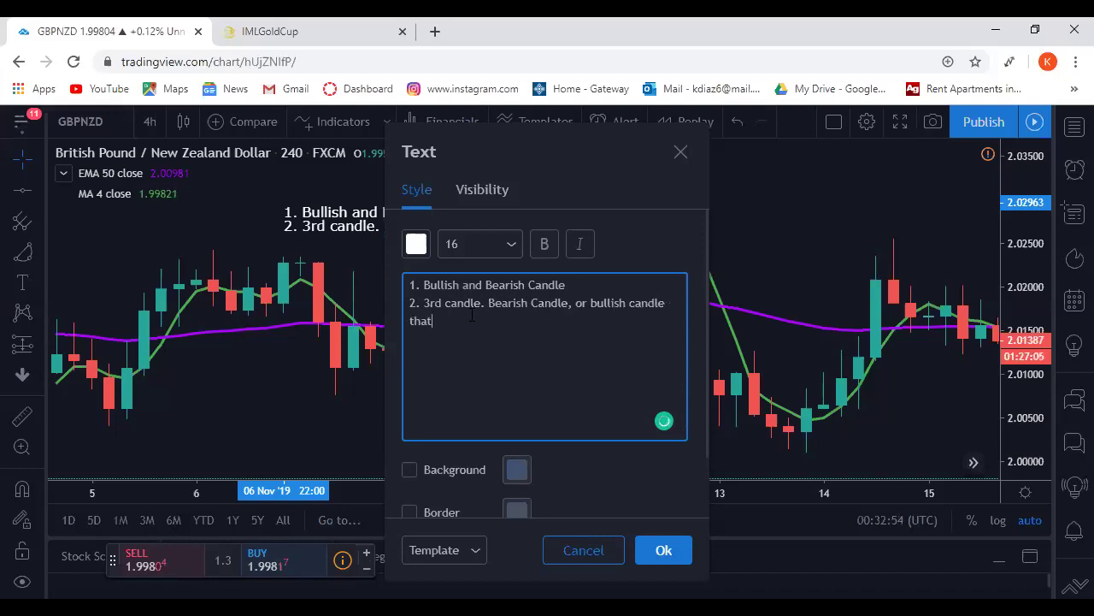
pyautogui.write("'s than")
pyautogui.press('BackSpace')
pyautogui.write('ts lower than the first blue')
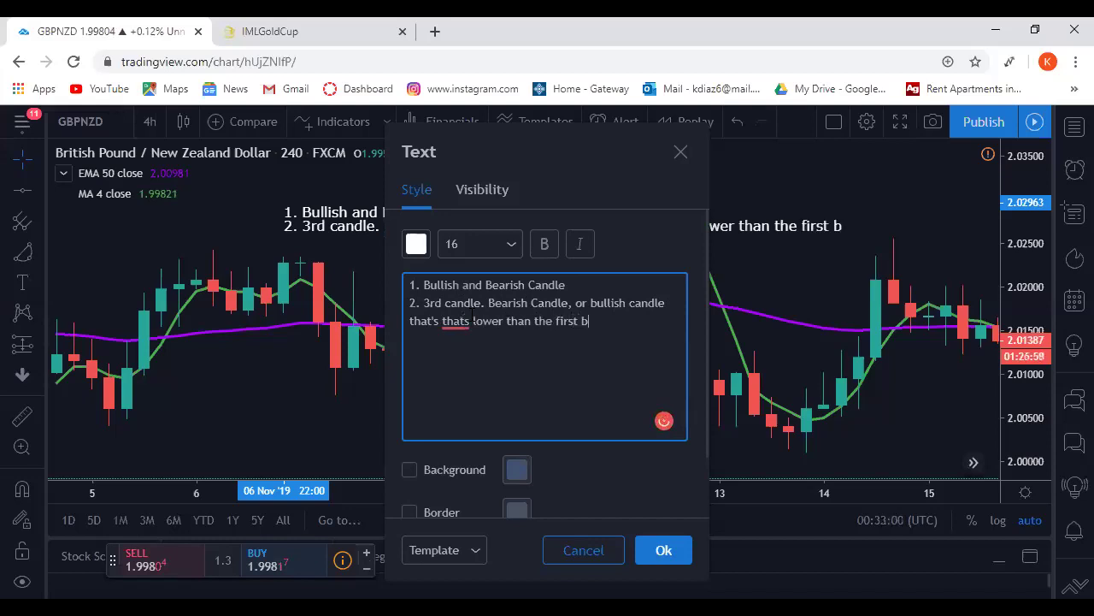
pyautogui.press('BackSpace')
pyautogui.press('BackSpace')
pyautogui.press('BackSpace')
pyautogui.press('BackSpace')
pyautogui.write('beari')
pyautogui.press('BackSpace')
pyautogui.press('BackSpace')
pyautogui.press('BackSpace')
pyautogui.press('BackSpace')
pyautogui.write('ullish candle')
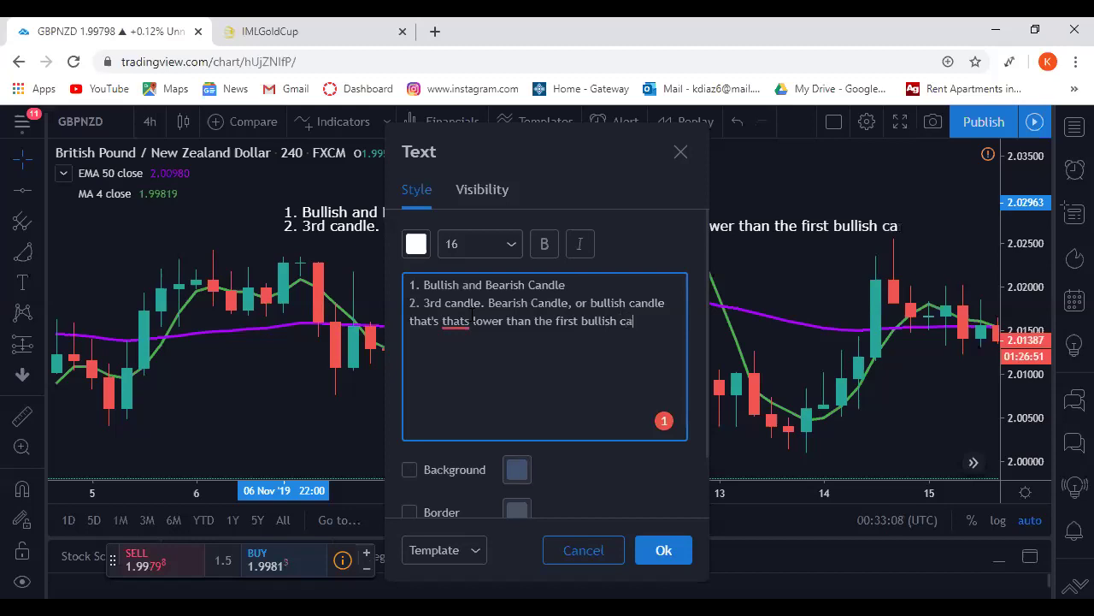
# Start a third line in the note, numbered "3.".
pyautogui.press('Return')
pyautogui.write('3.E')
pyautogui.press('BackSpace')
pyautogui.write('Look left')
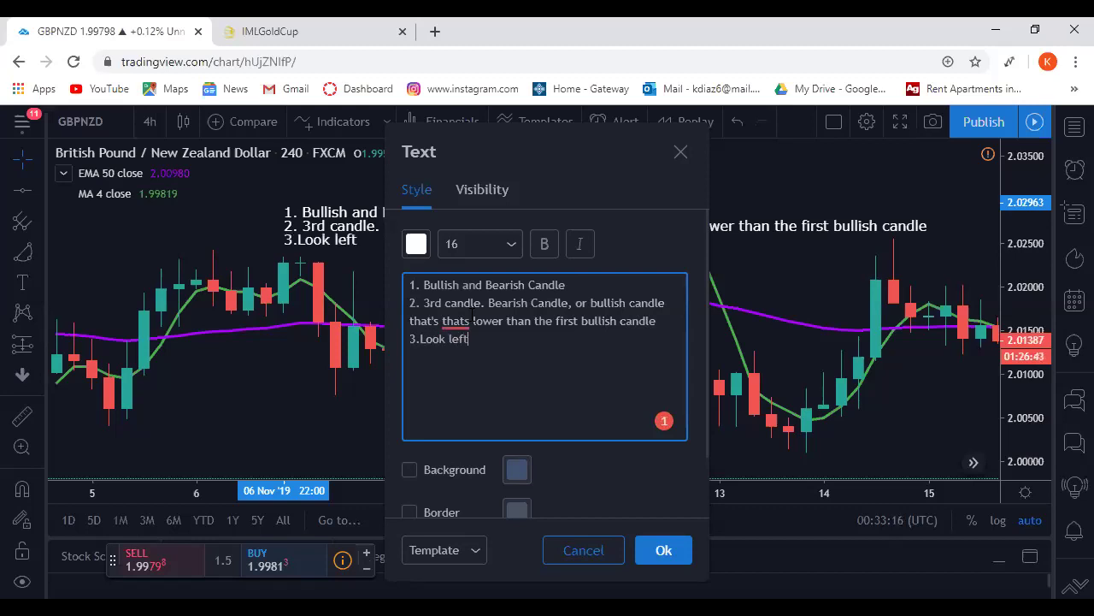
pyautogui.write(' - Su')
pyautogui.press('BackSpace')
pyautogui.press('BackSpace')
pyautogui.press('BackSpace')
pyautogui.press('BackSpace')
pyautogui.press('BackSpace')
pyautogui.press('BackSpace')
pyautogui.press('BackSpace')
pyautogui.press('BackSpace')
pyautogui.press('BackSpace')
pyautogui.press('BackSpace')
pyautogui.press('BackSpace')
pyautogui.press('BackSpace')
pyautogui.press('BackSpace')
pyautogui.press('BackSpace')
pyautogui.press('BackSpace')
# Write the third point as "Horizontal line of the tops of the bodies of the first two candles".
pyautogui.write('Hortizo')
pyautogui.press('BackSpace')
pyautogui.press('BackSpace')
pyautogui.press('BackSpace')
pyautogui.press('BackSpace')
pyautogui.press('BackSpace')
pyautogui.press('BackSpace')
pyautogui.write('izontal line')
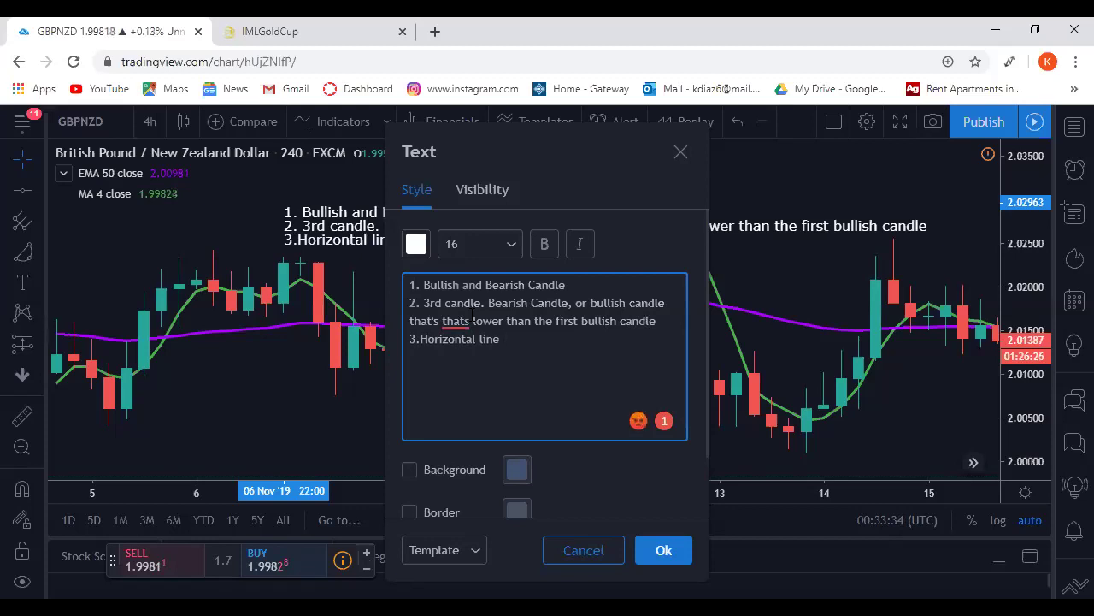
pyautogui.write('of the tops of the')
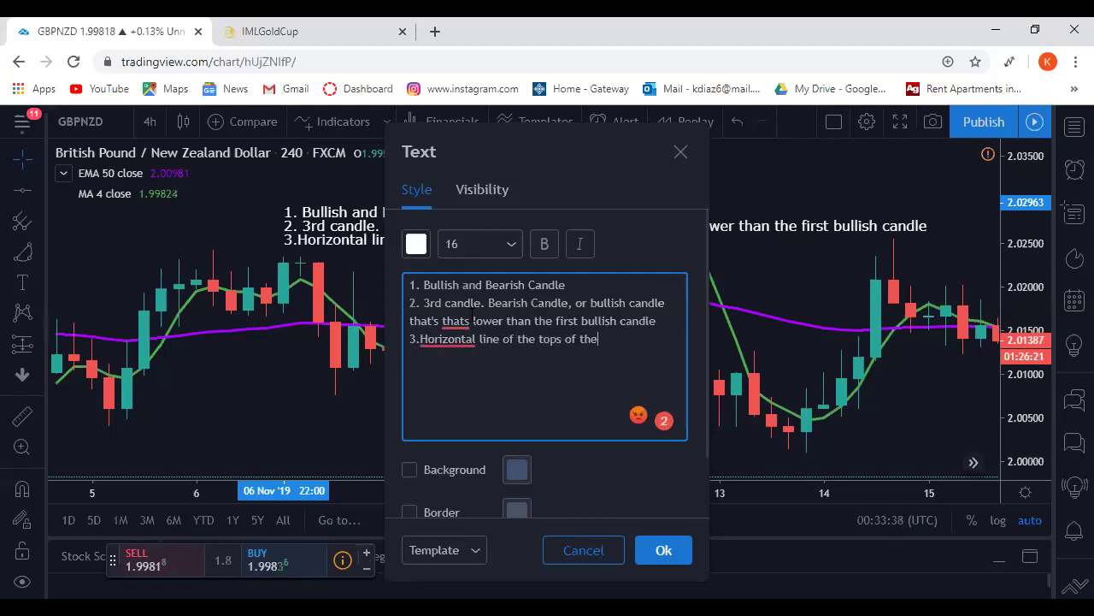
pyautogui.write(' bodies of t')
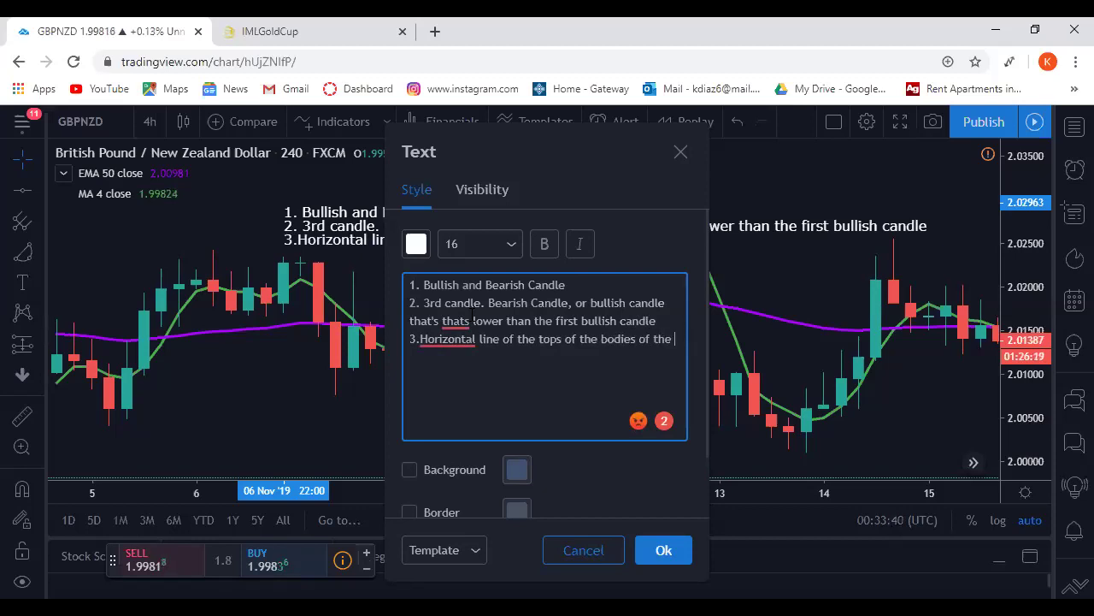
pyautogui.write('he first two candl')
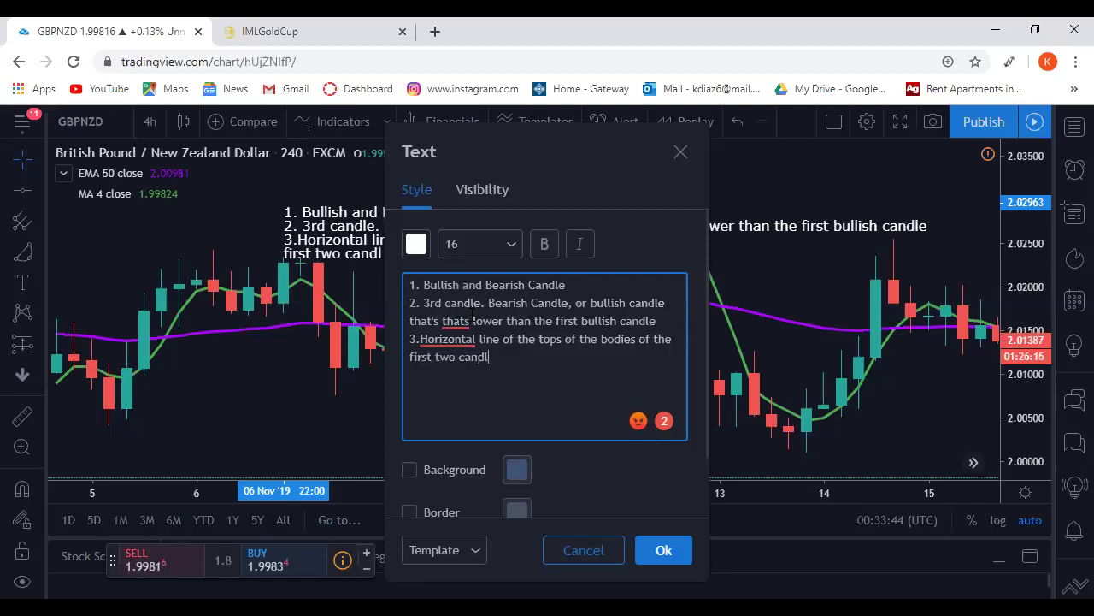
# Add the line "4. look left - support and resistance off the white line" to the note.
pyautogui.write('4. look le')
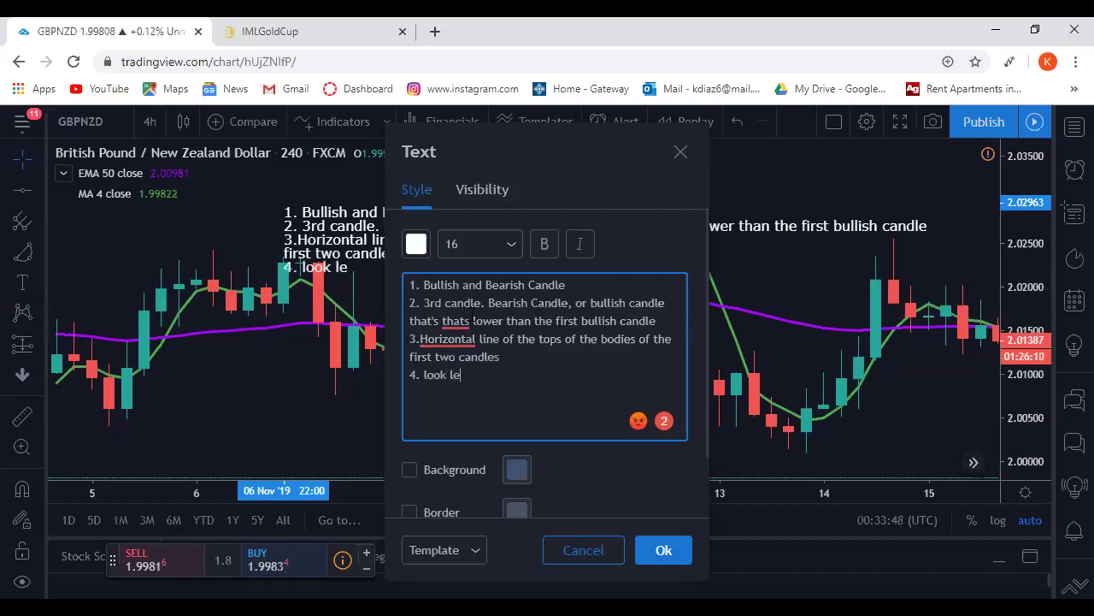
pyautogui.write('ft 0')
pyautogui.press('BackSpace')
pyautogui.write('- support and resistance off the white line')
# Add the final line "5. TP and SL", apply the note and move it up and back to 6 November 02:00, clear of most candles.
pyautogui.press('Return')
pyautogui.write('5.')
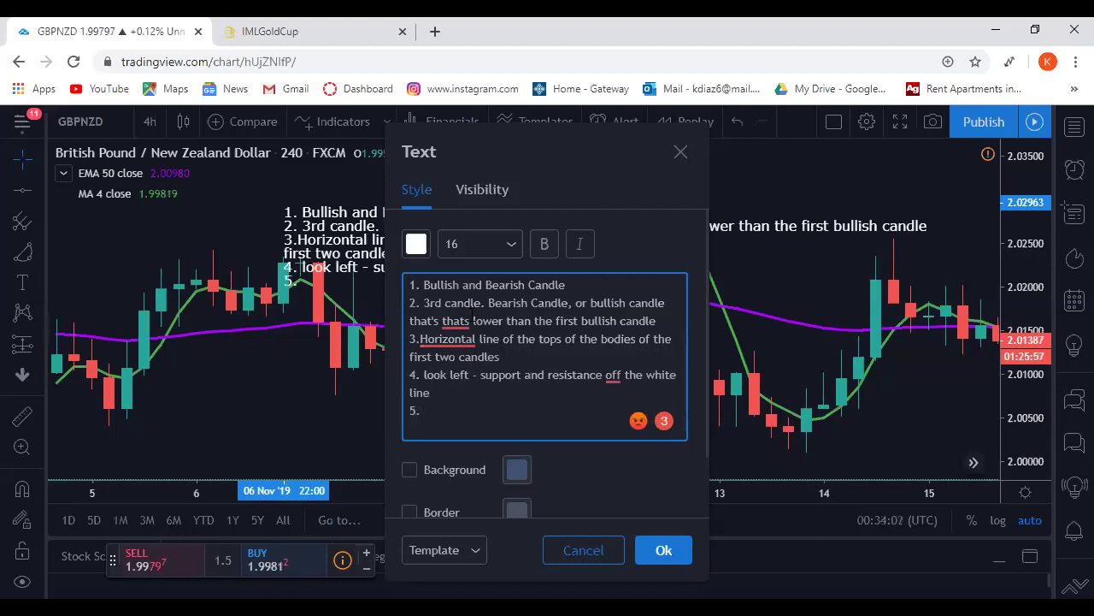
pyautogui.write(' TP a')
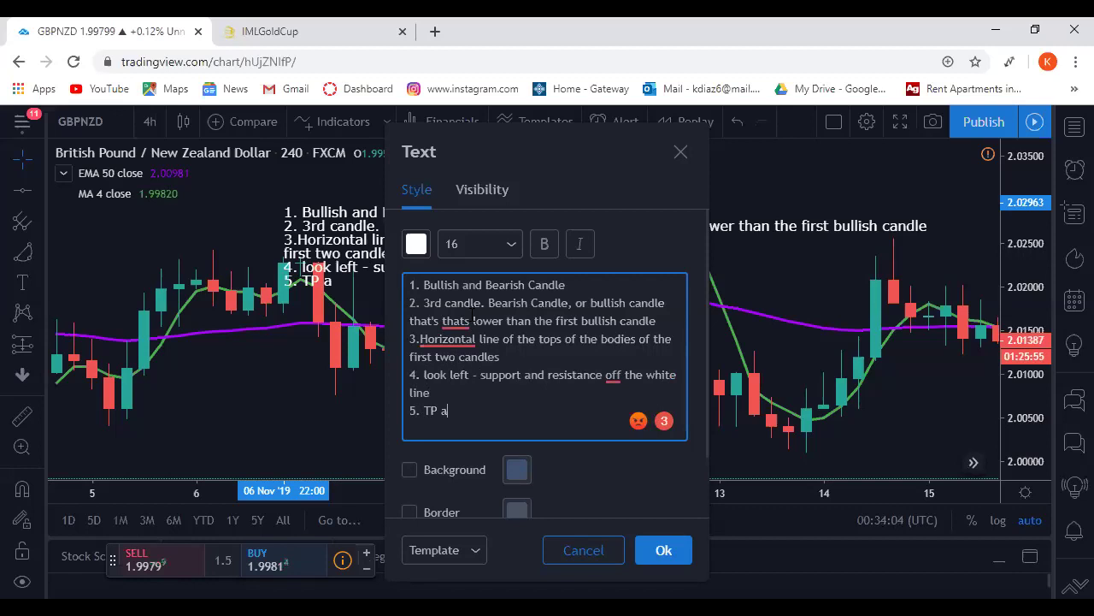
pyautogui.write('nd SL')
pyautogui.press('Return')
pyautogui.press('Return')
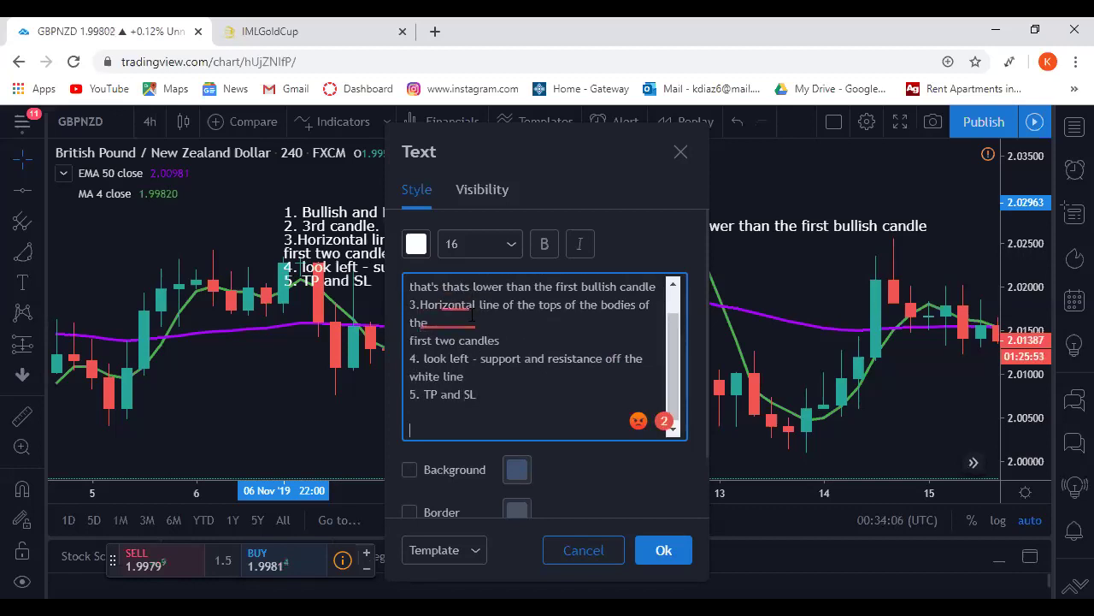
pyautogui.press('BackSpace')
pyautogui.press('BackSpace')
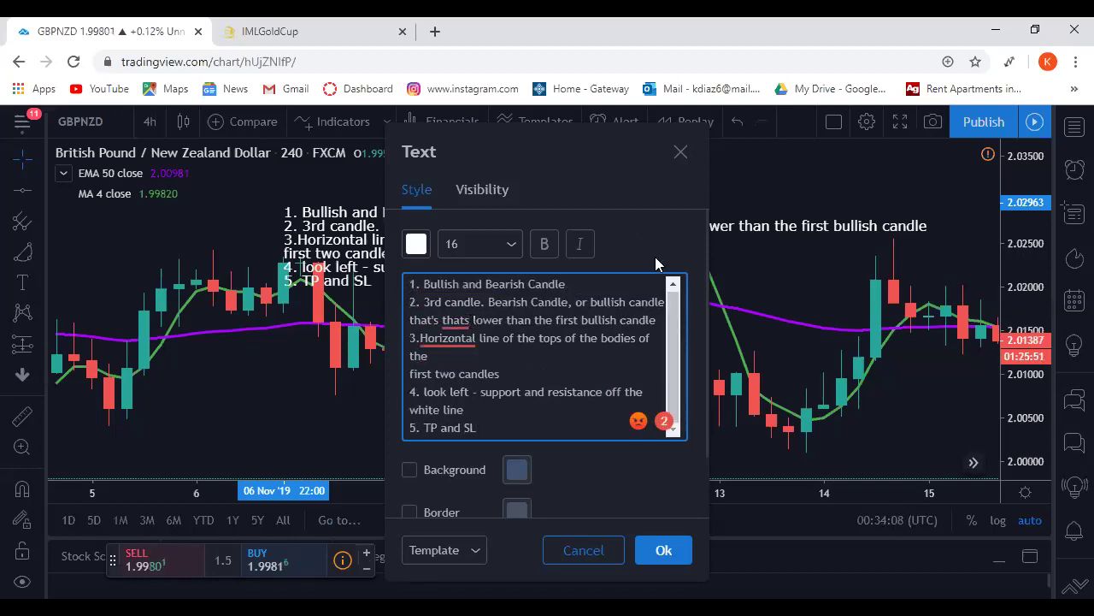
pyautogui.click(663, 550)
pyautogui.moveTo(354, 255); pyautogui.dragTo(260, 208)
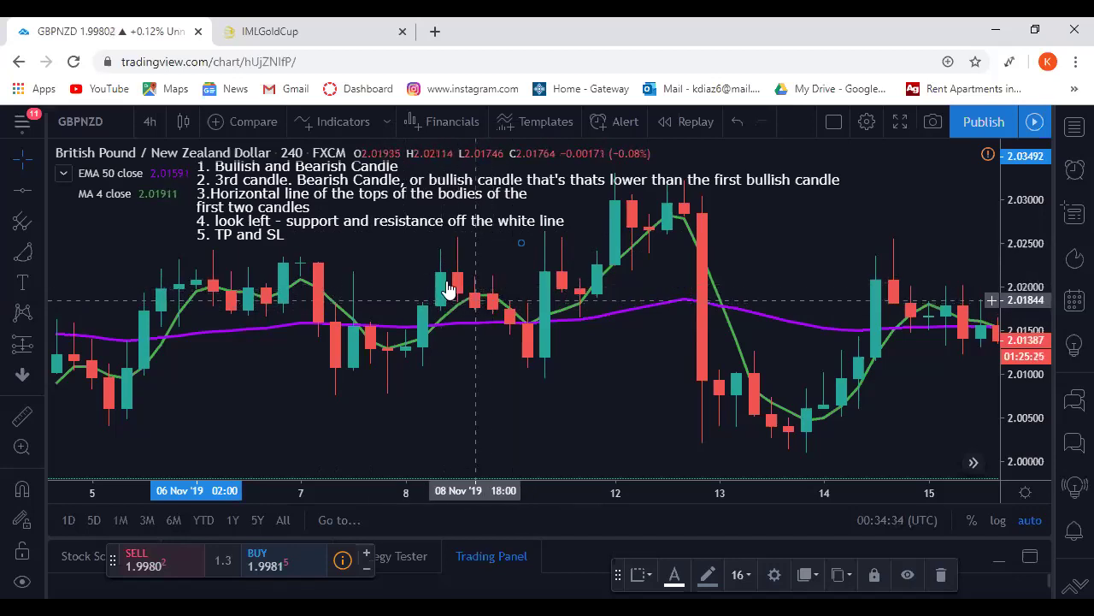
# Measure two ranges above the 8–11 November candles, from about 2.0217 to 2.0257 and from about 2.0216 to 2.0237.
pyautogui.click(20, 426)
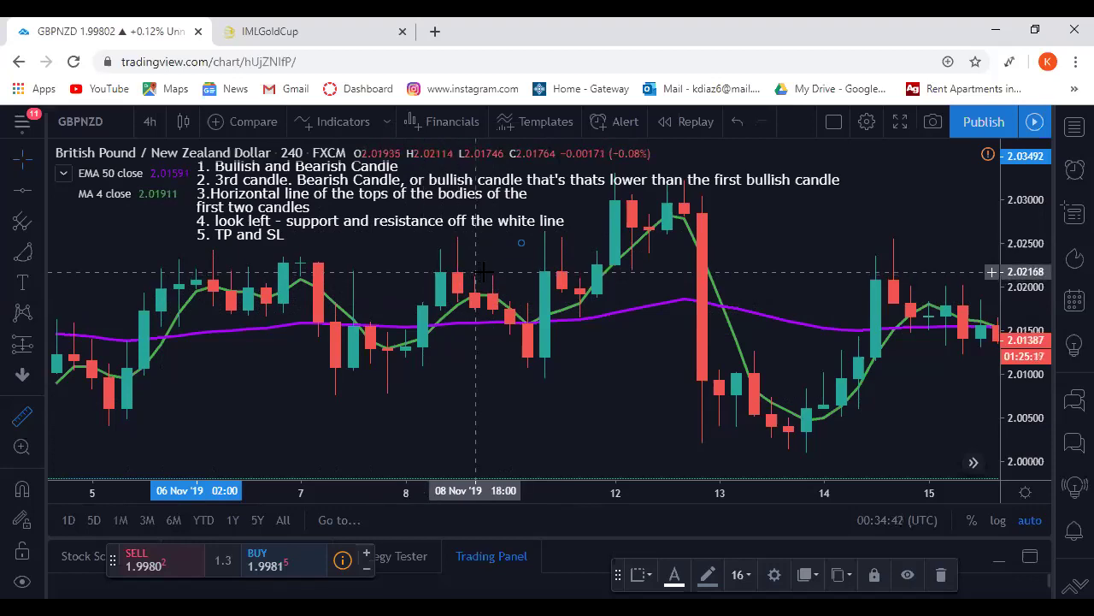
pyautogui.click(483, 272)
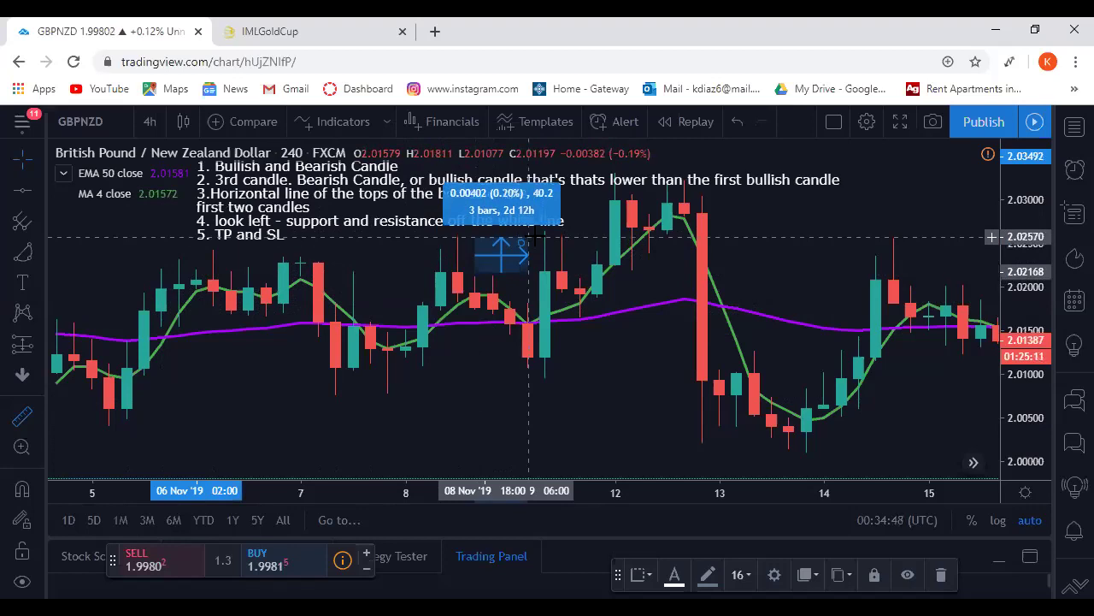
pyautogui.click(528, 237)
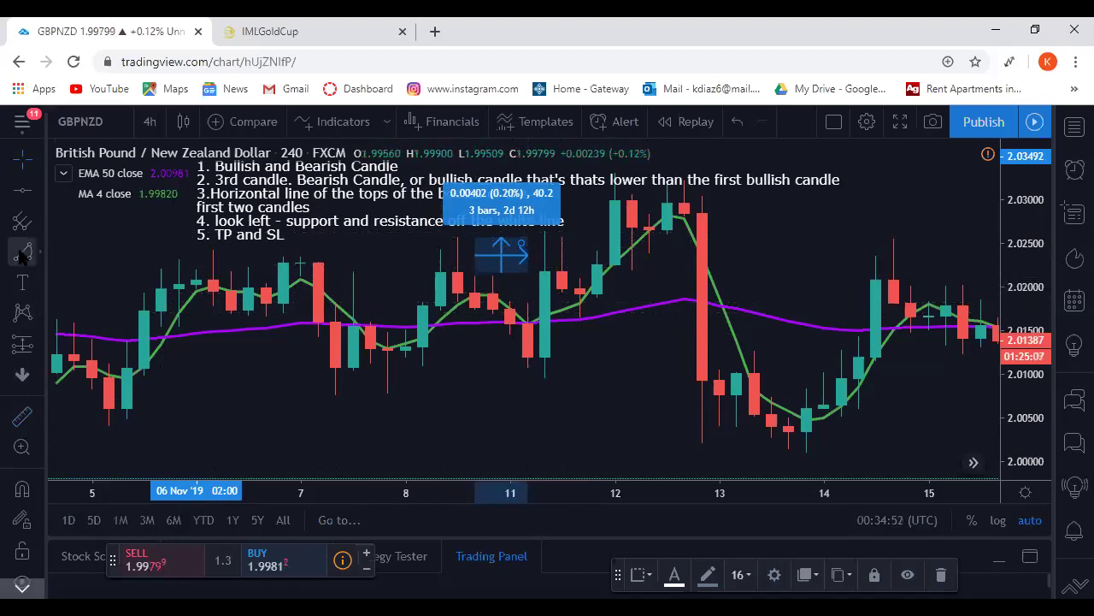
pyautogui.click(19, 419)
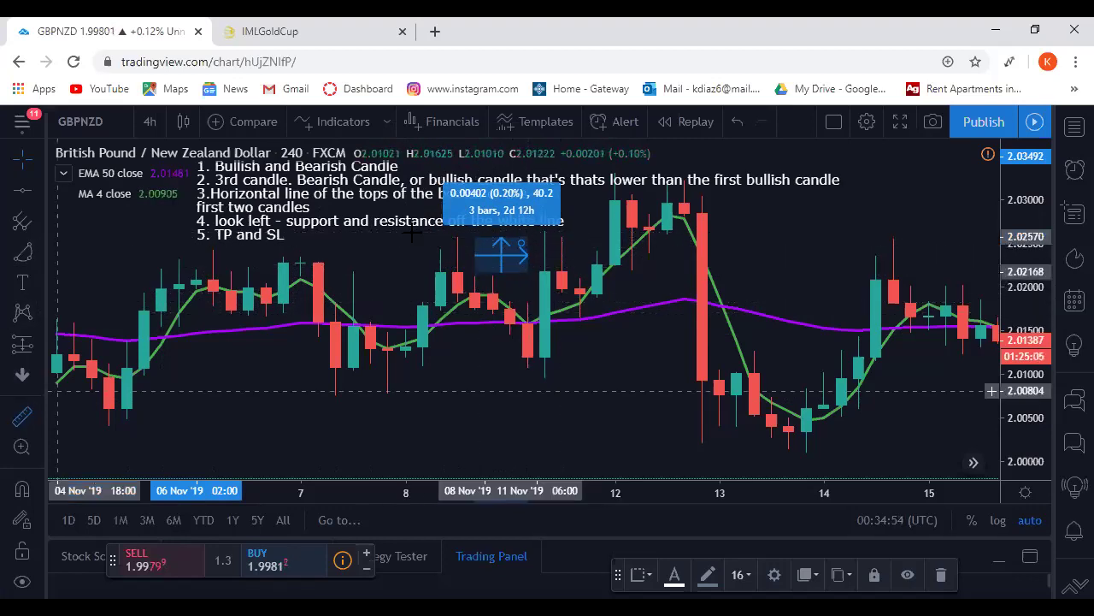
pyautogui.click(423, 274)
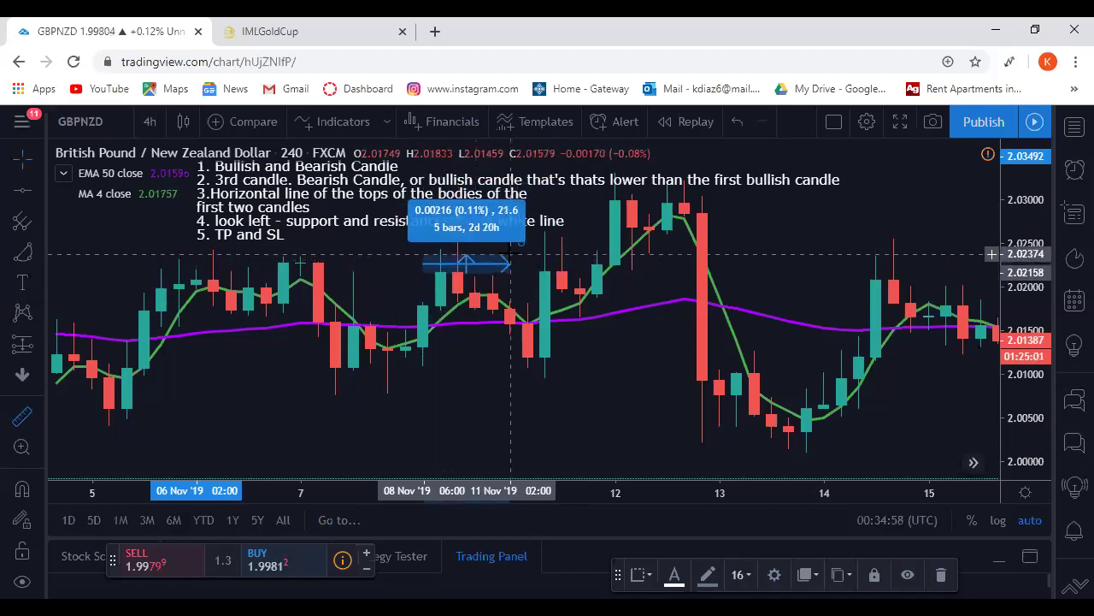
pyautogui.click(511, 255)
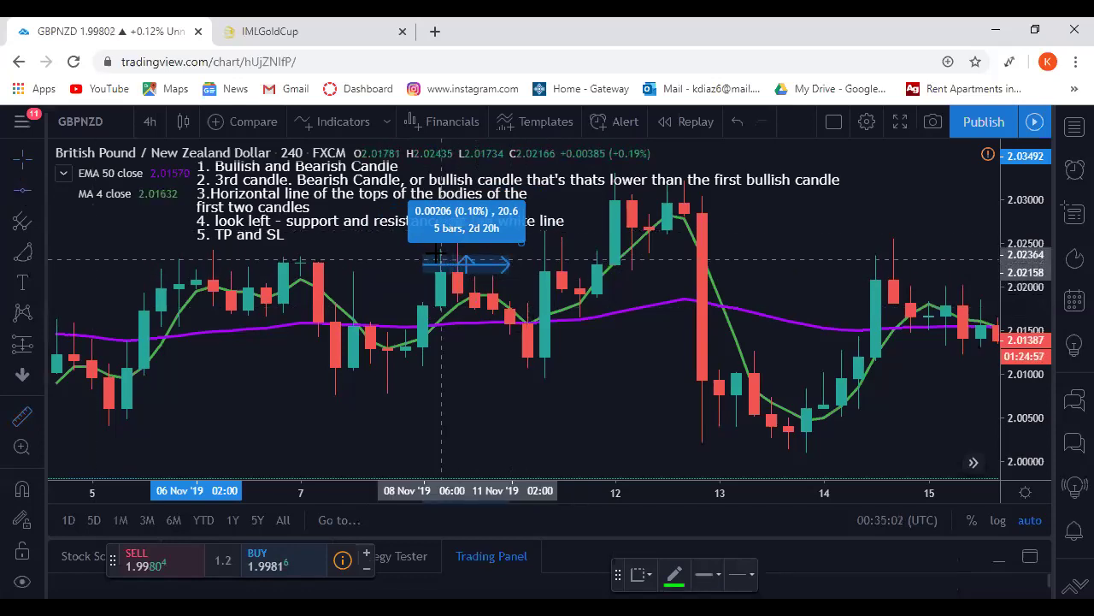
# Place a horizontal line at 2.02344, just above the 6–11 November candle bodies, and colour it white.
pyautogui.click(382, 256)
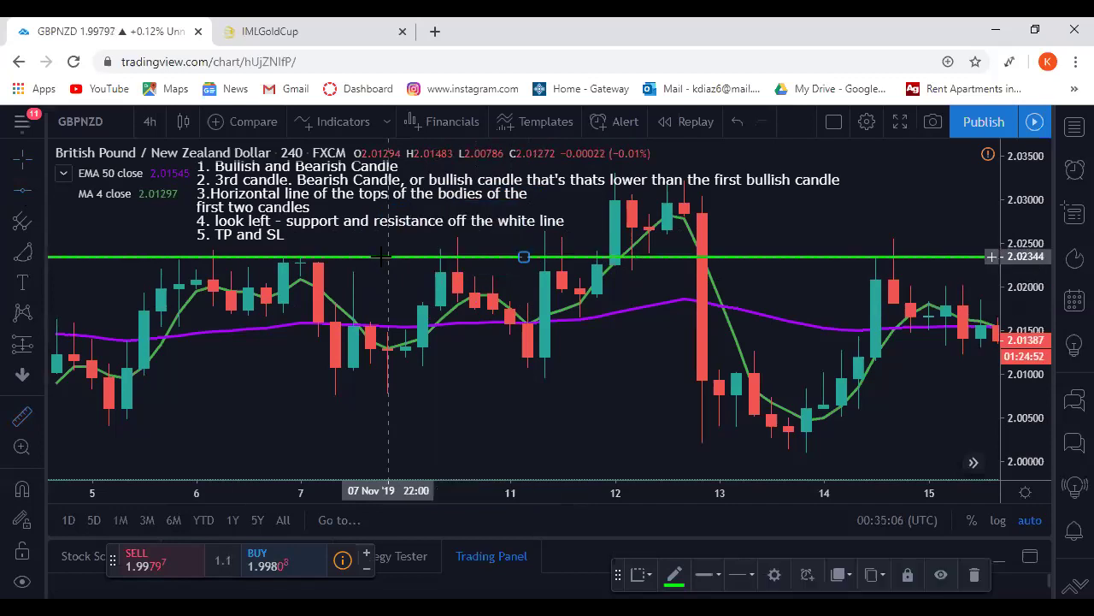
pyautogui.click(671, 575)
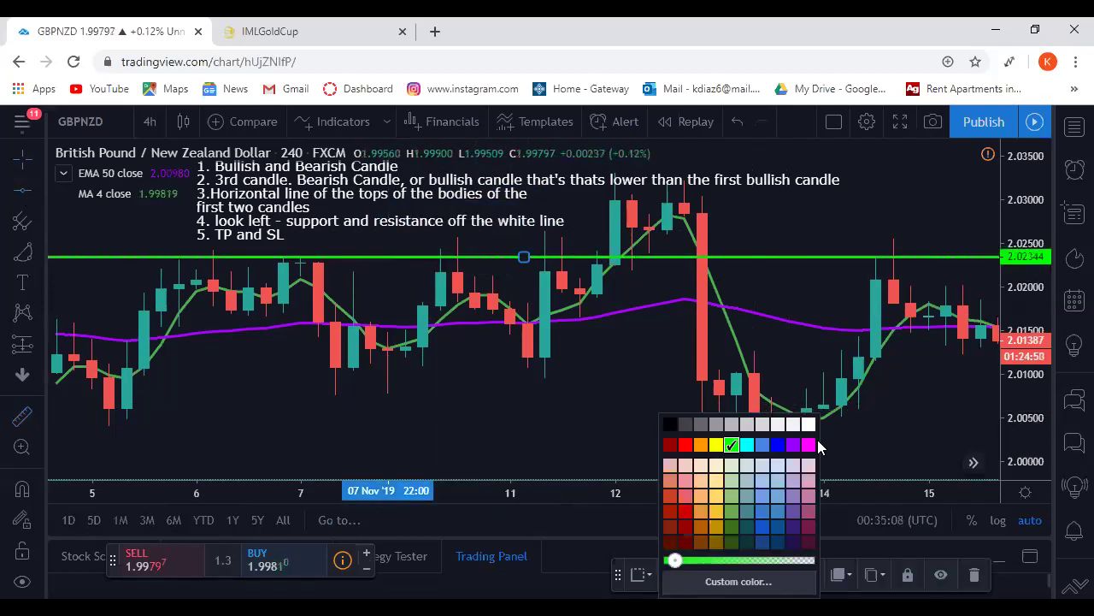
pyautogui.click(807, 423)
pyautogui.click(225, 333)
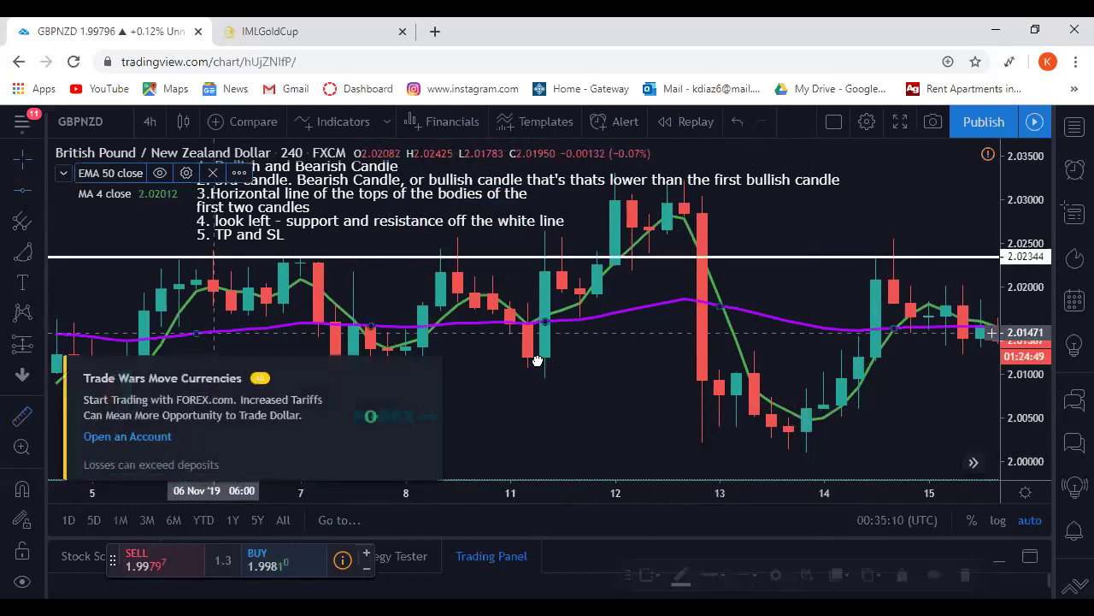
# Measure the range from 11 November 06:00 at about 2.0159 to 12 November 14:00 at about 2.0219.
pyautogui.hscroll(-3, 534, 359)
pyautogui.click(431, 370)
pyautogui.moveTo(641, 349); pyautogui.dragTo(500, 362)
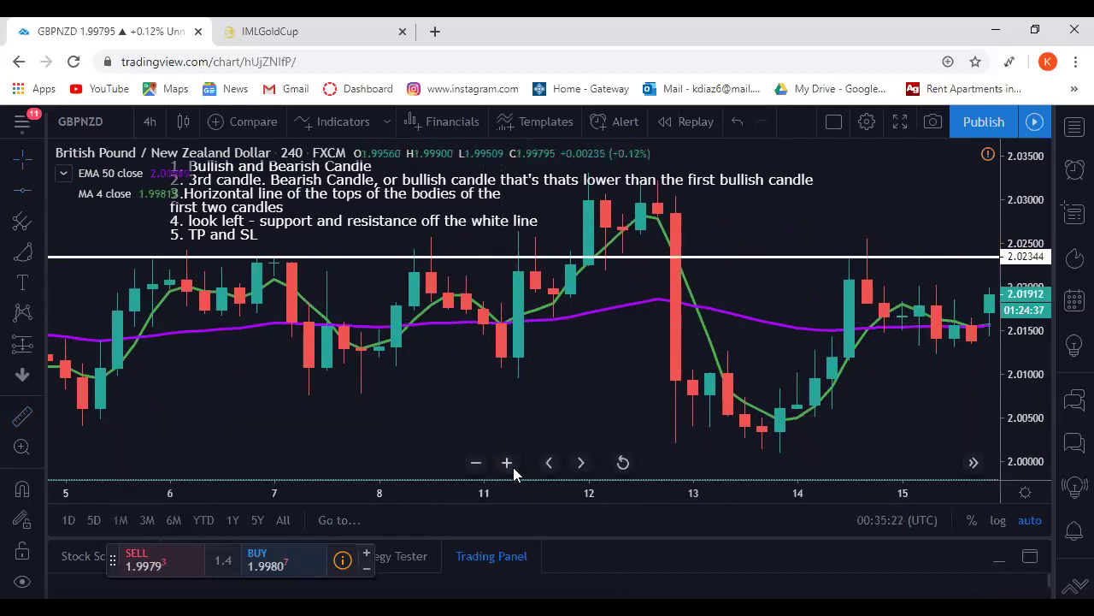
pyautogui.click(509, 462)
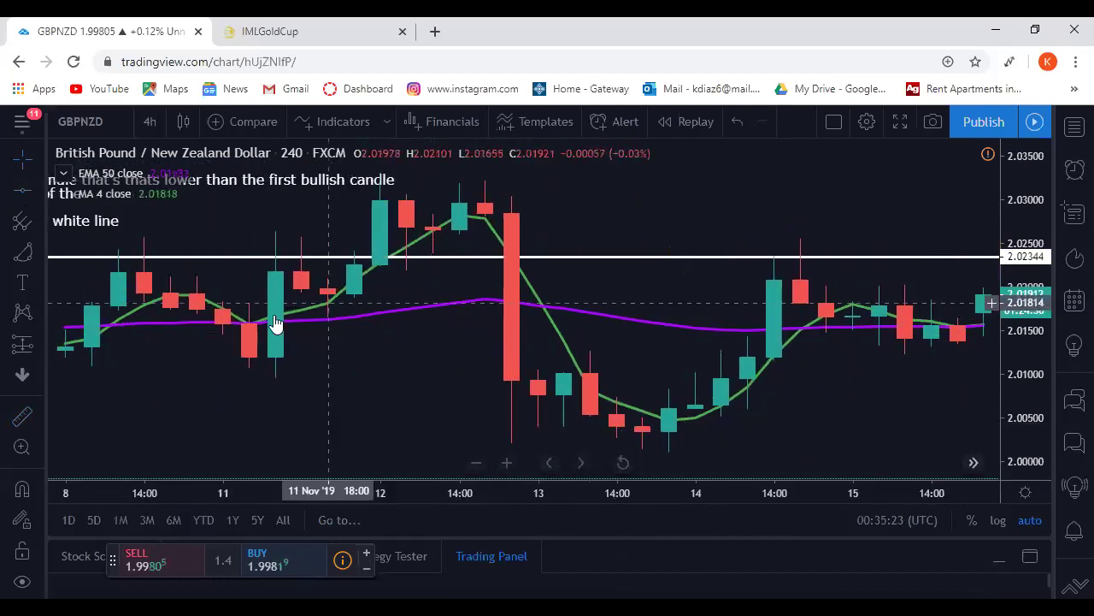
pyautogui.click(476, 463)
pyautogui.click(477, 463)
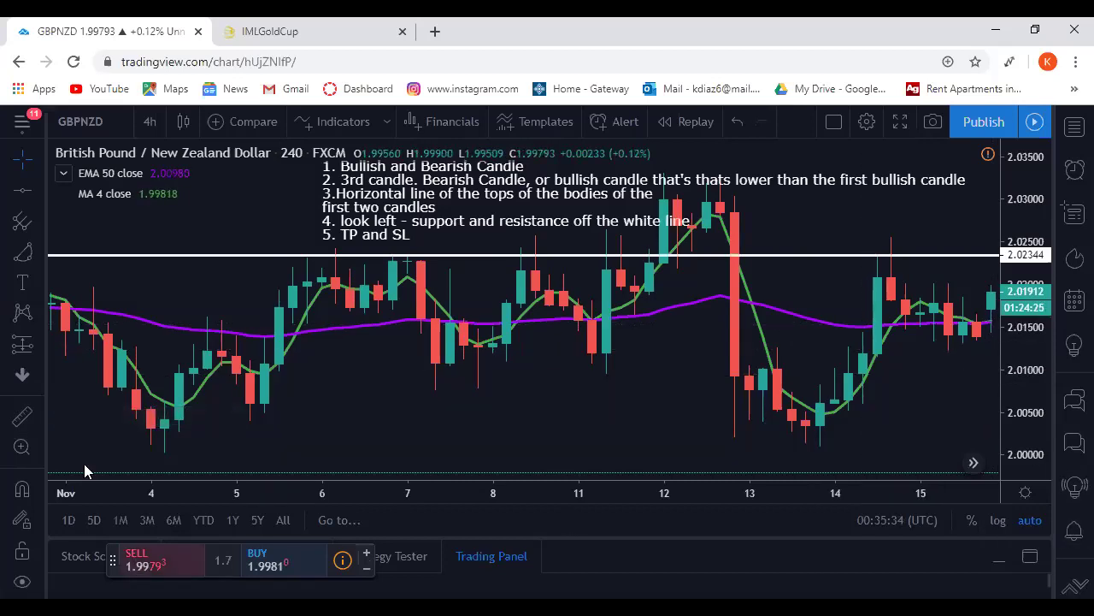
pyautogui.click(10, 422)
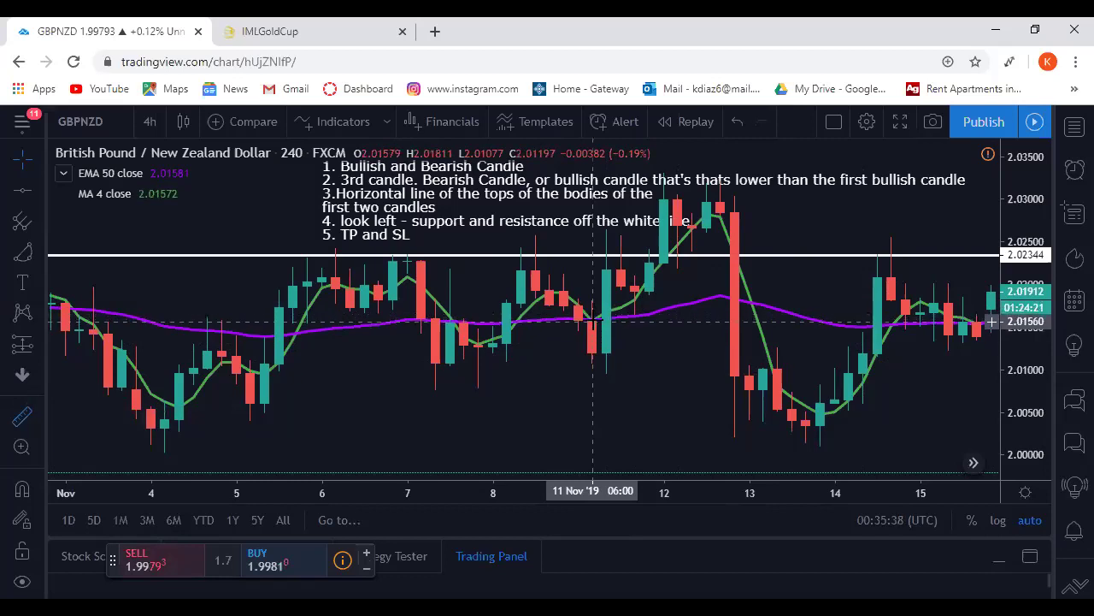
pyautogui.click(593, 315)
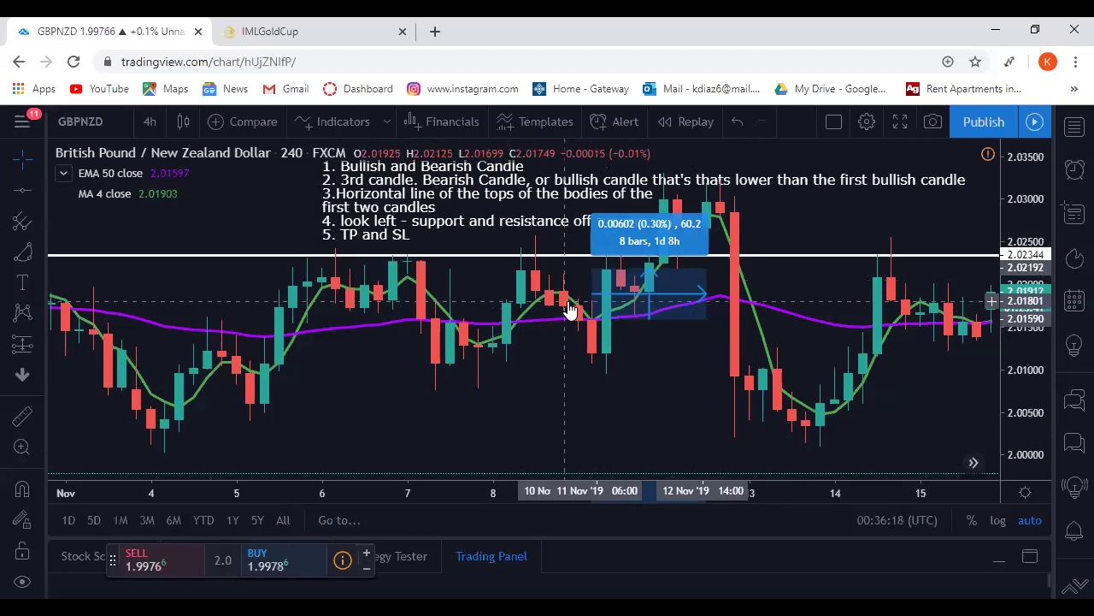
pyautogui.click(637, 314)
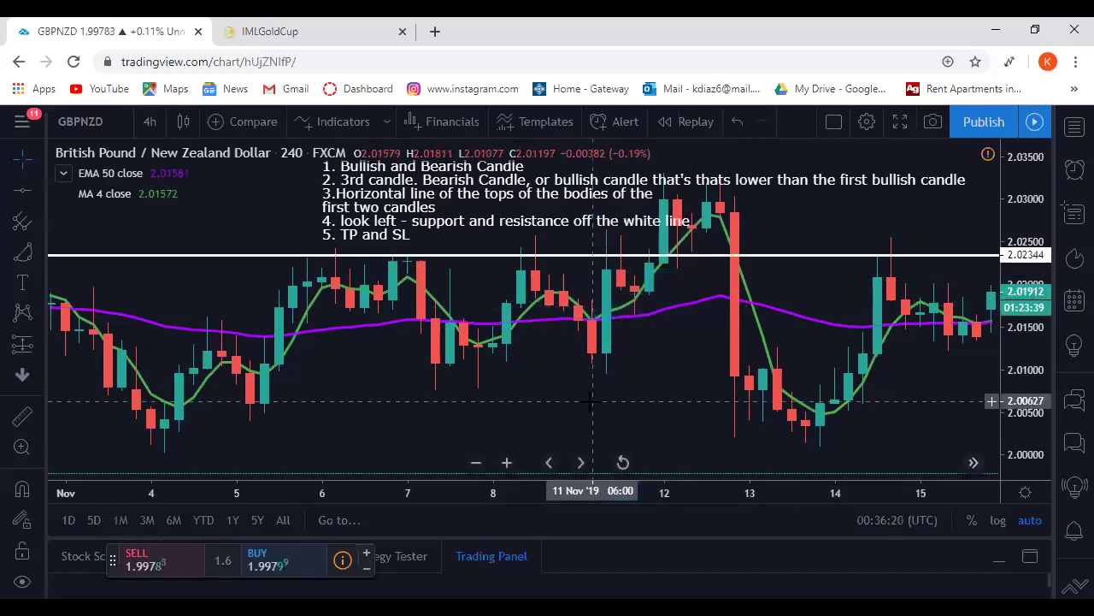
# Move the five-point strategy note back to 5 November 14:00 at about 2.0346.
pyautogui.moveTo(776, 325); pyautogui.dragTo(406, 342)
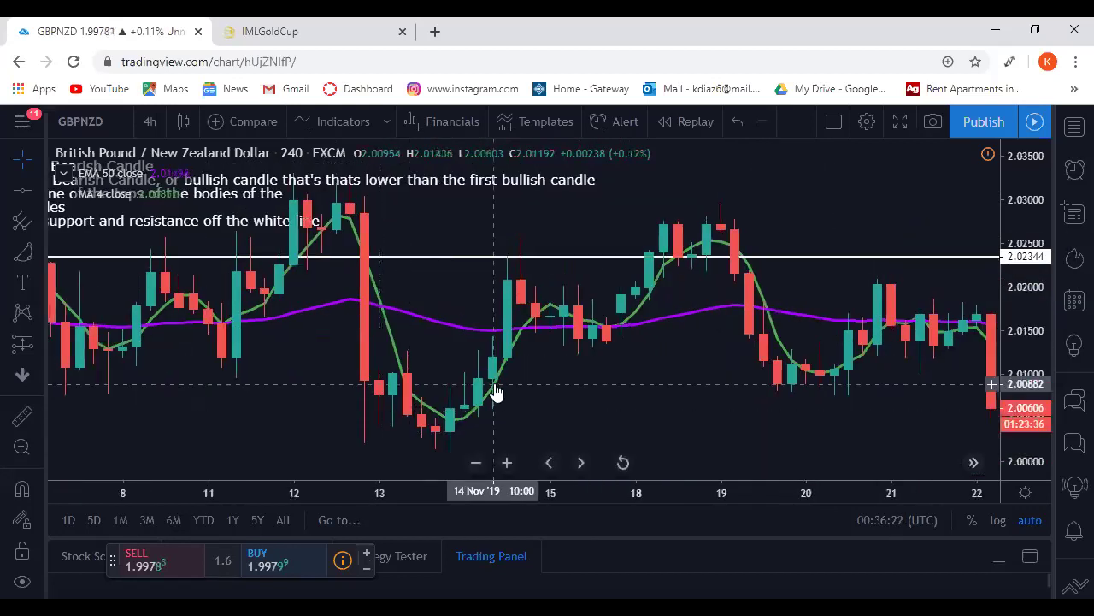
pyautogui.moveTo(692, 385); pyautogui.dragTo(920, 381)
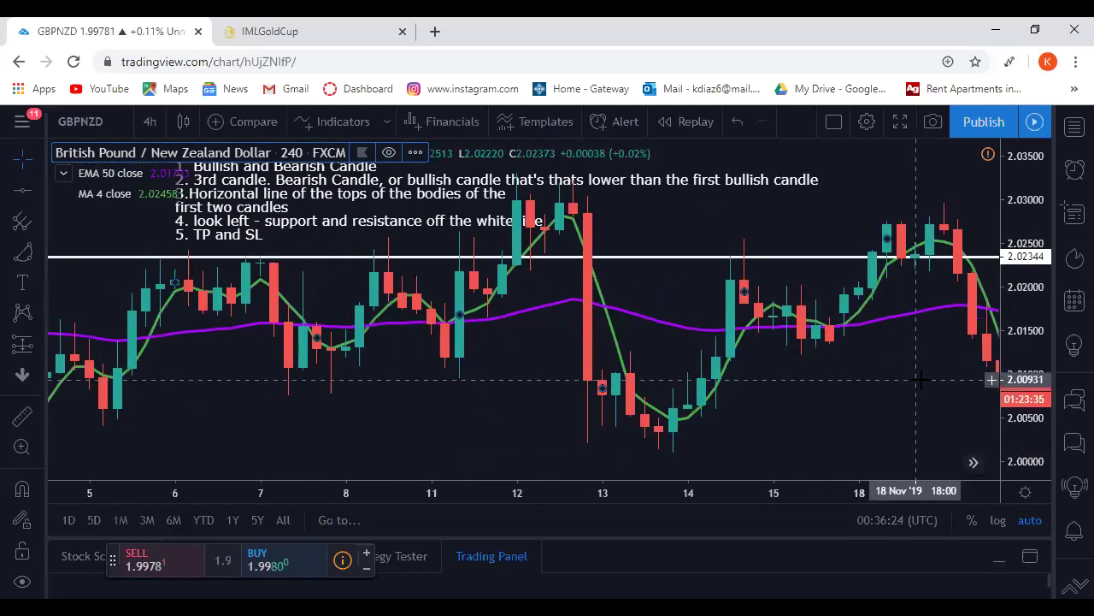
pyautogui.moveTo(333, 378); pyautogui.dragTo(147, 379)
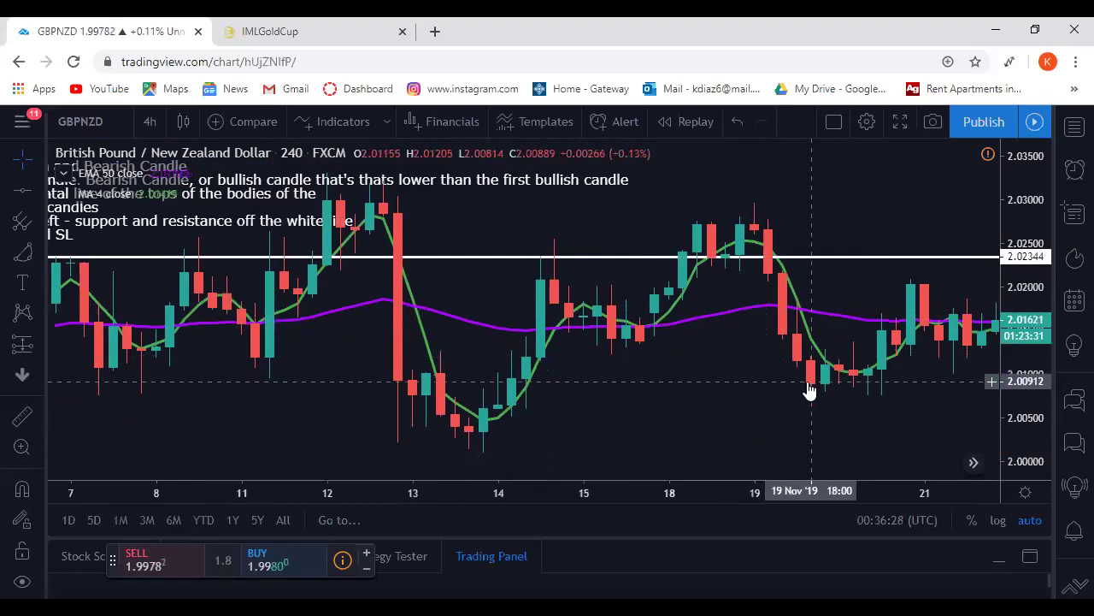
pyautogui.moveTo(735, 385); pyautogui.dragTo(1001, 388)
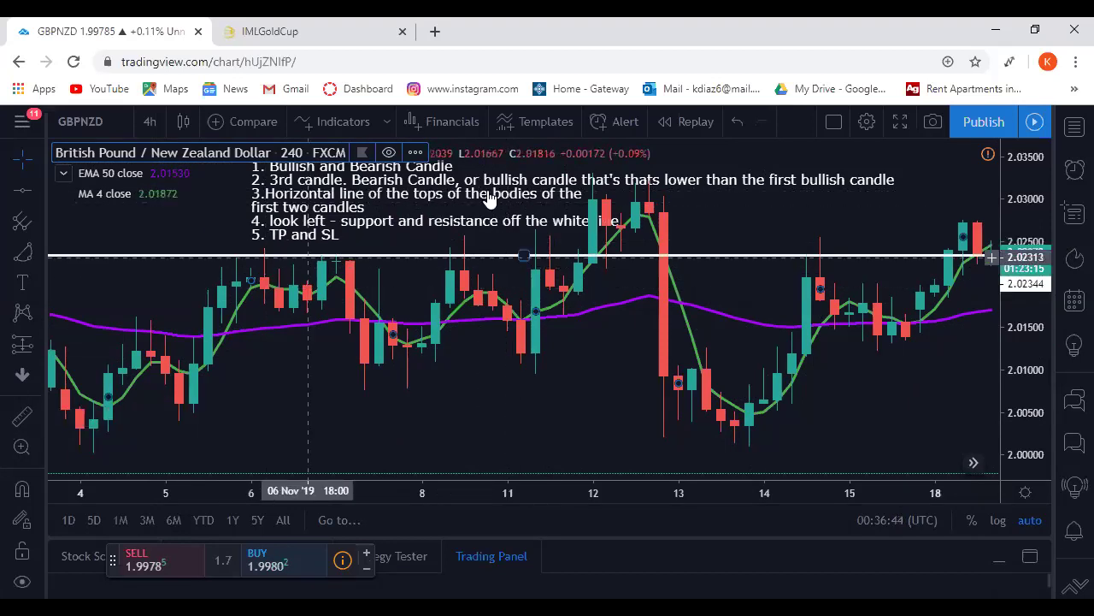
pyautogui.moveTo(436, 204)
pyautogui.mouseDown()
pyautogui.moveTo(389, 211)
pyautogui.moveTo(405, 226)
pyautogui.moveTo(408, 189)
pyautogui.mouseUp()
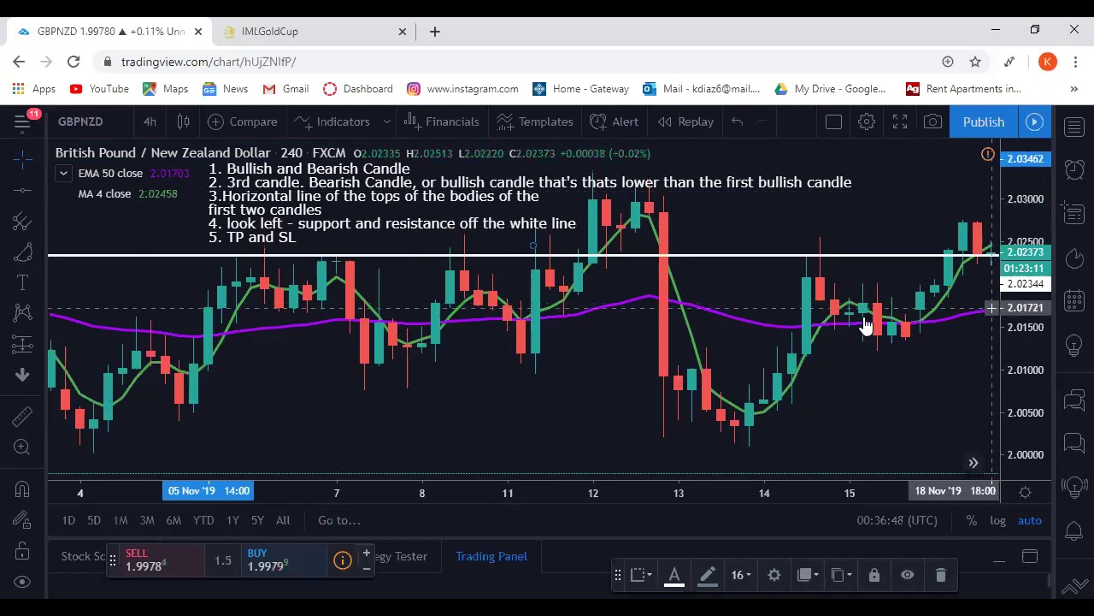
# Measure the range from 5 November 18:00 at about 2.0145 to 6 November 22:00 at about 2.0202.
pyautogui.moveTo(740, 301); pyautogui.dragTo(831, 354)
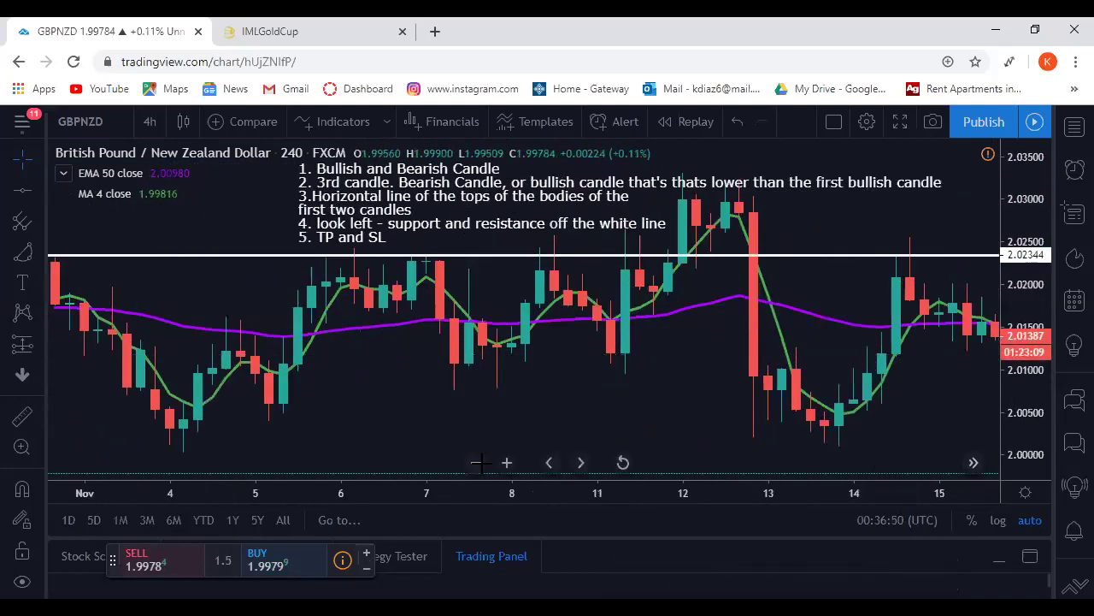
pyautogui.click(476, 462)
pyautogui.moveTo(246, 462); pyautogui.dragTo(358, 306)
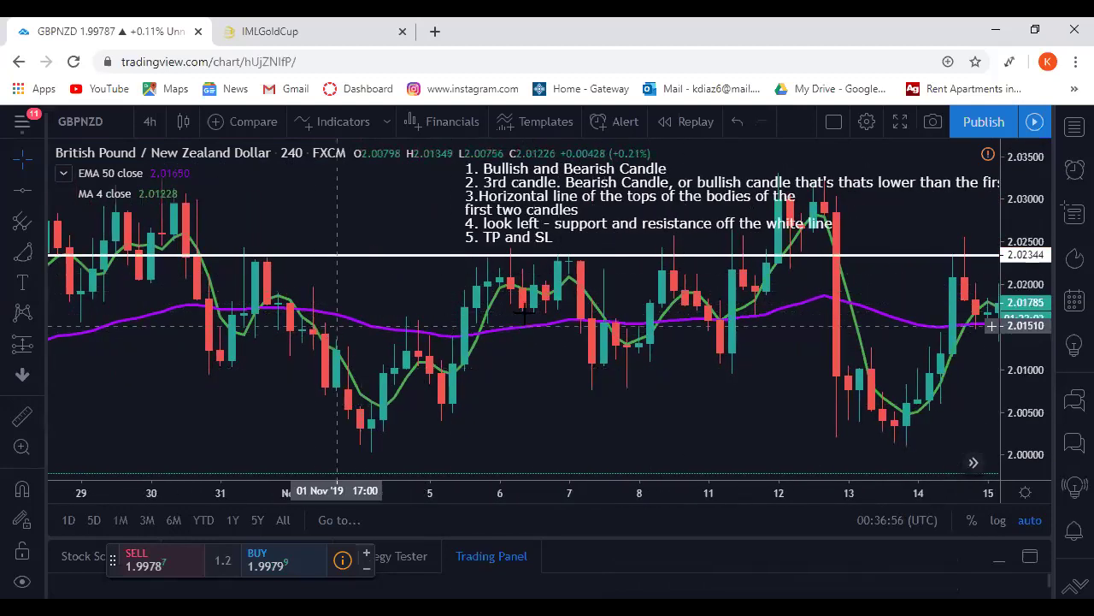
pyautogui.click(23, 417)
pyautogui.click(477, 332)
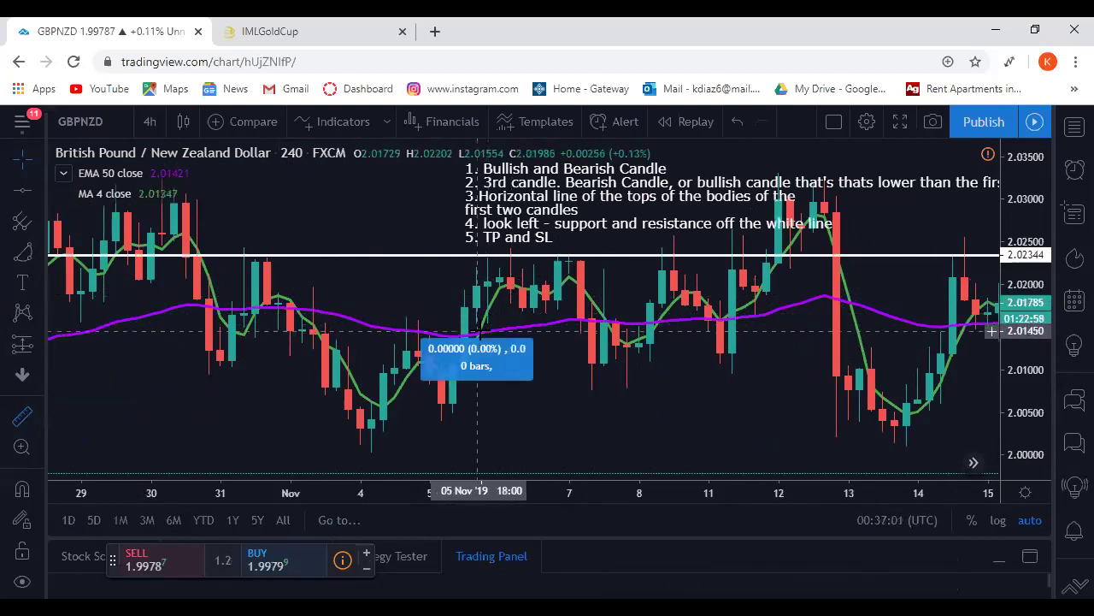
pyautogui.click(558, 278)
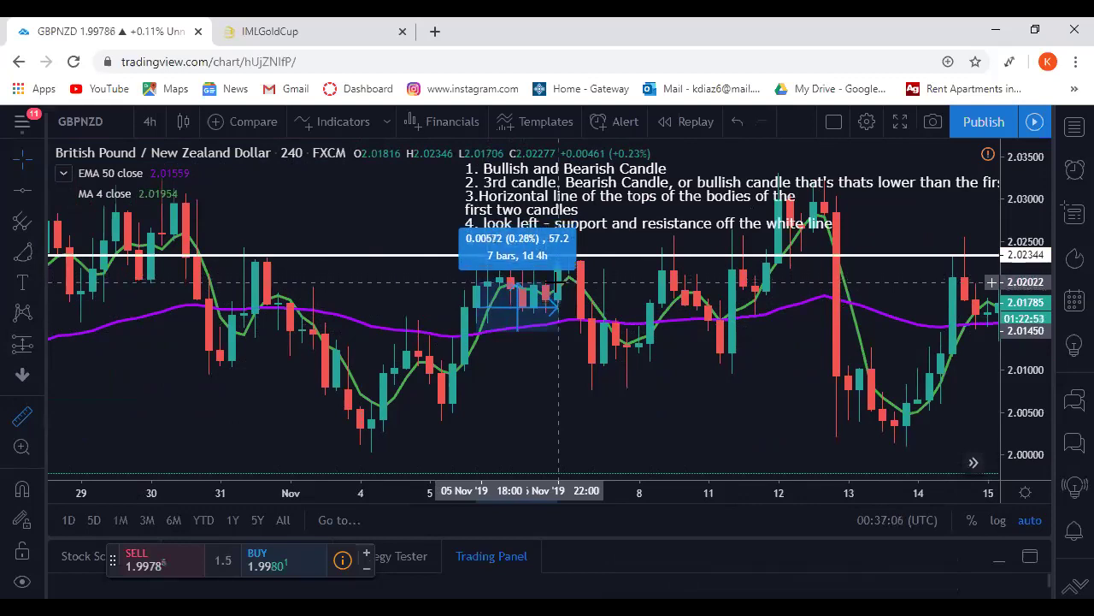
pyautogui.click(480, 389)
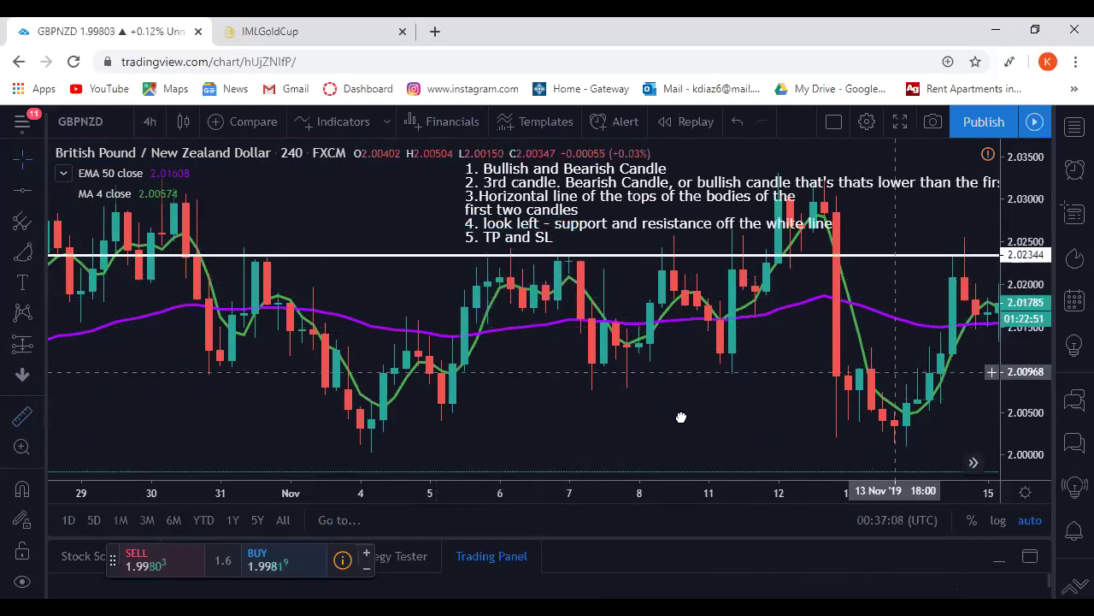
# Move the five-point strategy note to 1 November 09:00 at about 2.0334, above the white line.
pyautogui.moveTo(885, 369); pyautogui.dragTo(318, 407)
pyautogui.moveTo(208, 402); pyautogui.dragTo(868, 359)
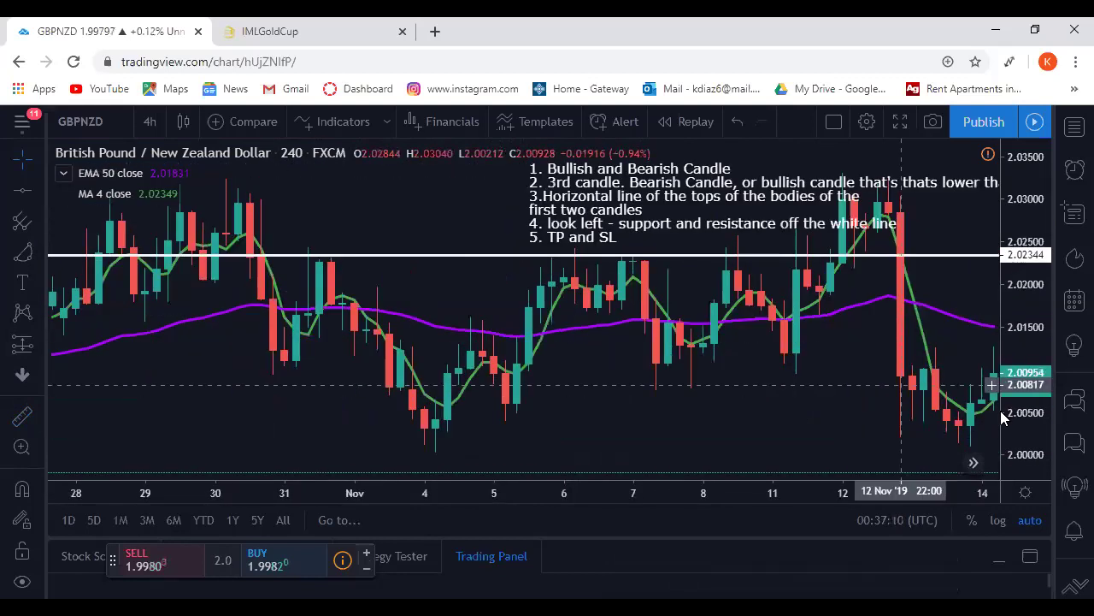
pyautogui.moveTo(664, 197); pyautogui.dragTo(468, 196)
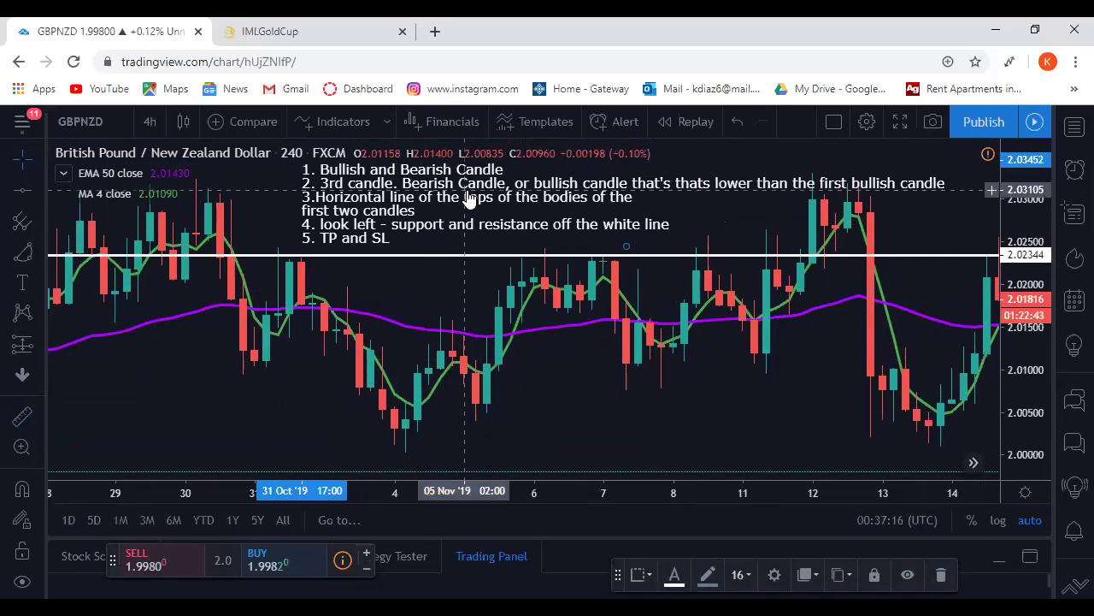
pyautogui.moveTo(570, 354); pyautogui.dragTo(396, 346)
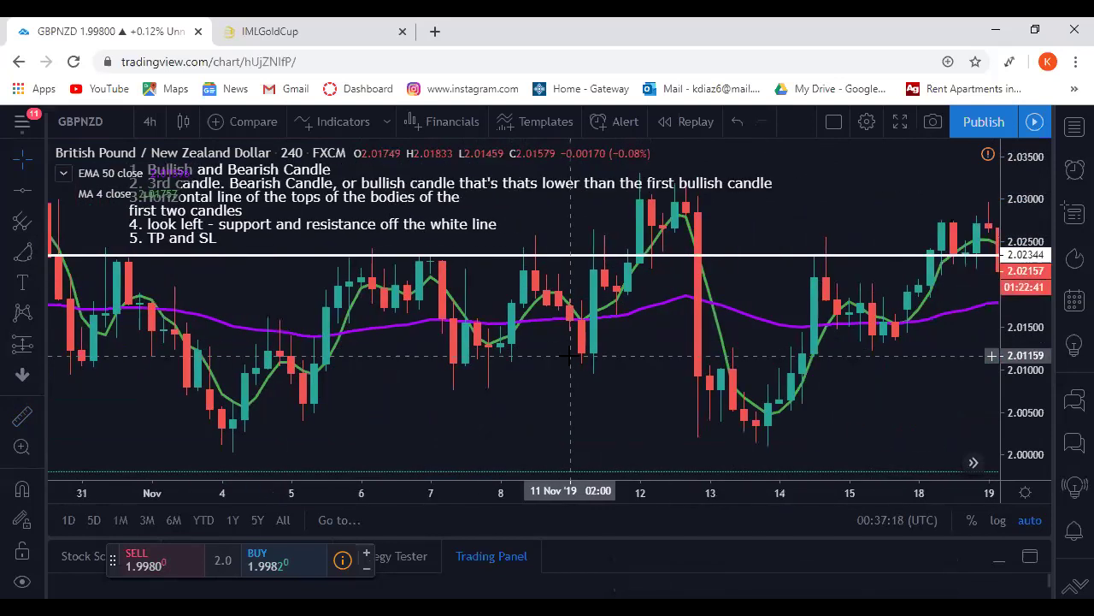
pyautogui.moveTo(419, 212); pyautogui.dragTo(436, 212)
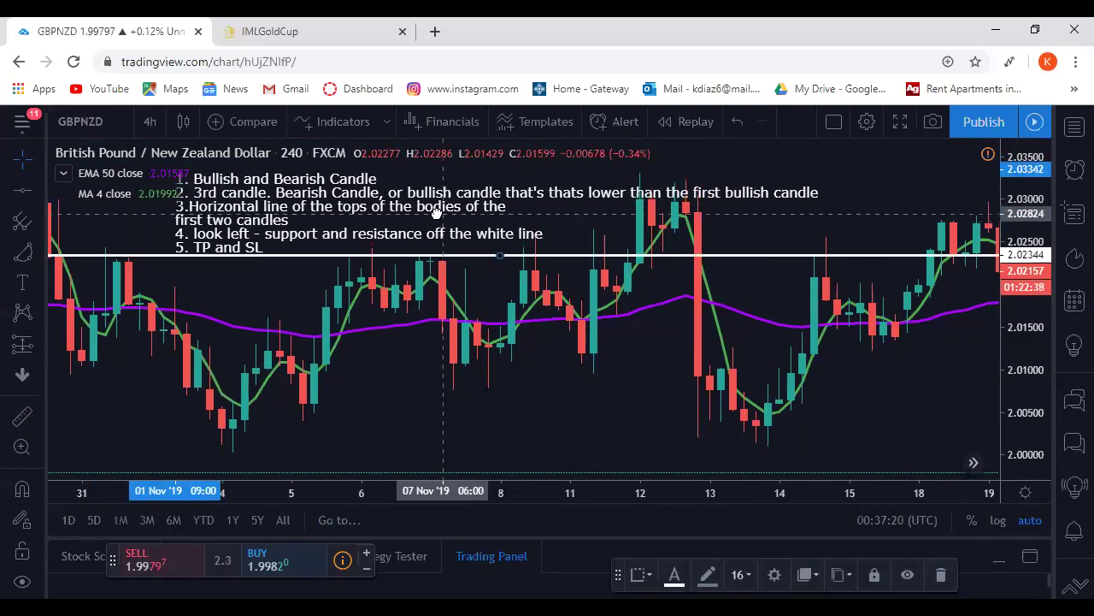
pyautogui.doubleClick(667, 261)
pyautogui.click(793, 153)
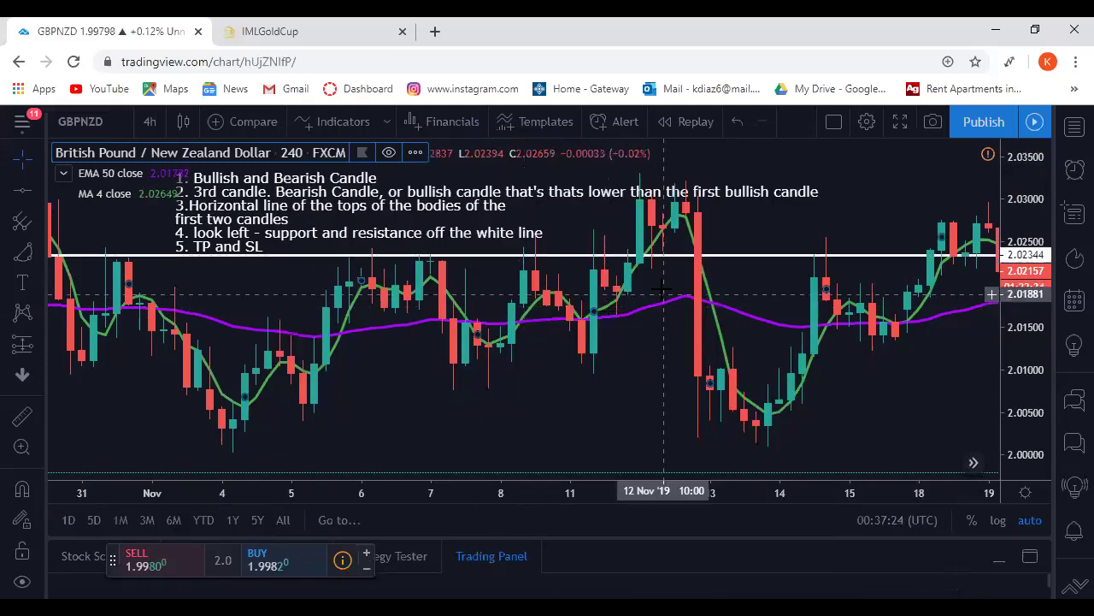
# Place a second white horizontal line at 2.02706, along the body tops of the paired bullish and bearish candles on 18 November.
pyautogui.moveTo(757, 293); pyautogui.dragTo(293, 298)
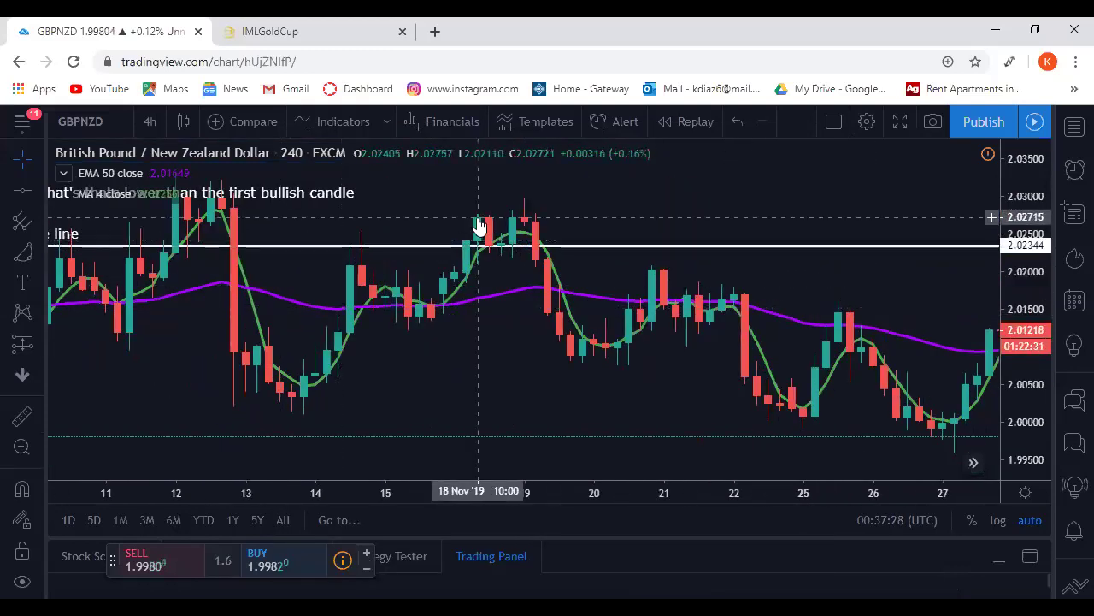
pyautogui.moveTo(567, 462)
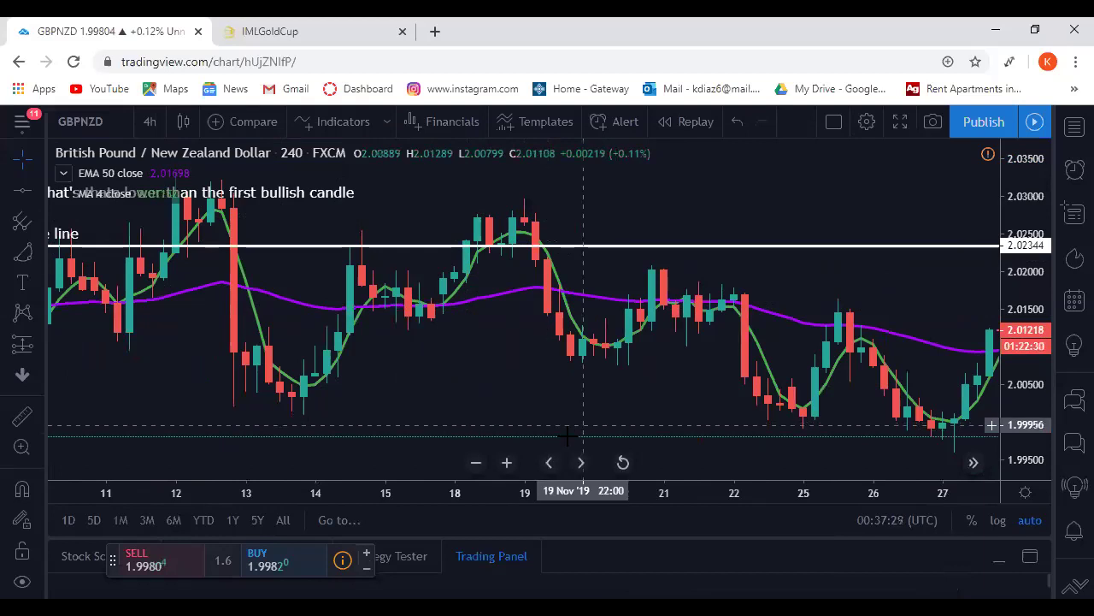
pyautogui.click(507, 463)
pyautogui.moveTo(325, 319); pyautogui.dragTo(676, 416)
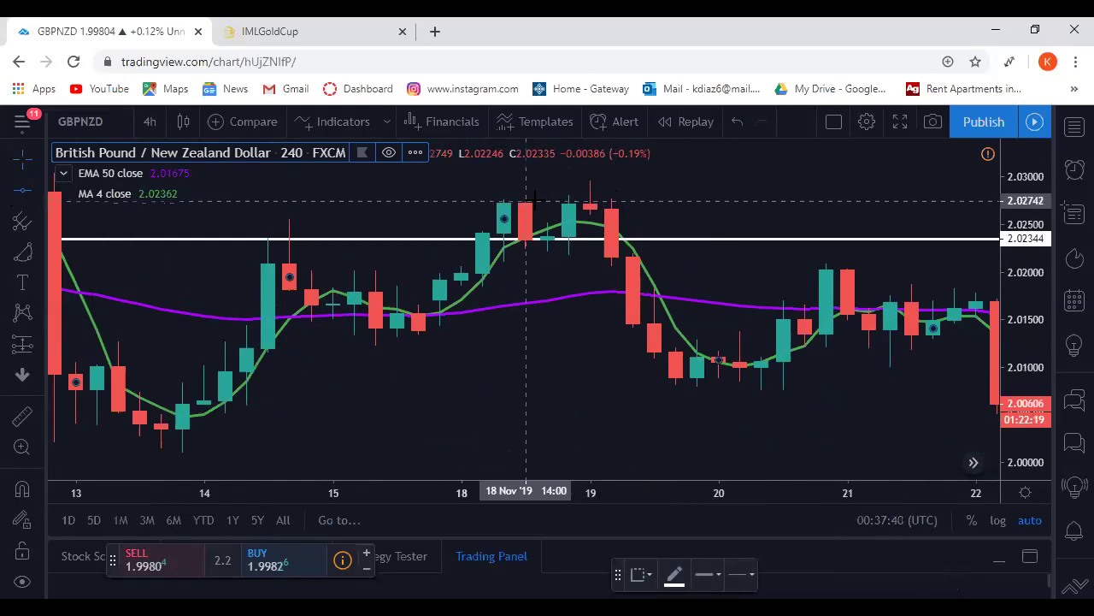
pyautogui.click(523, 204)
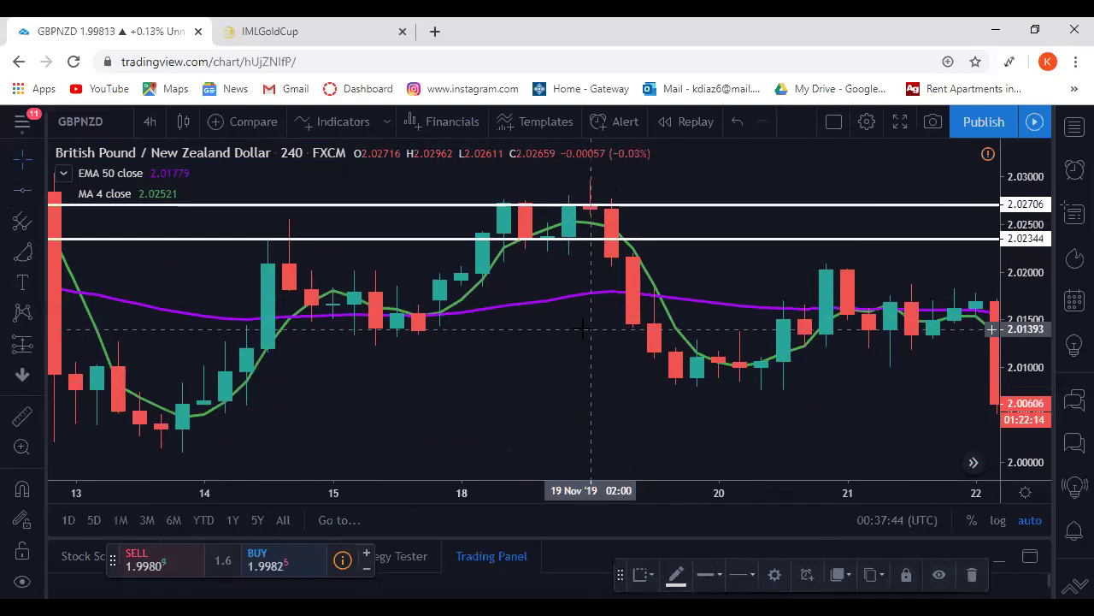
pyautogui.click(541, 333)
# Examine price action around the two white lines from late October through to the latest candles in mid-December.
pyautogui.moveTo(541, 333); pyautogui.dragTo(454, 347)
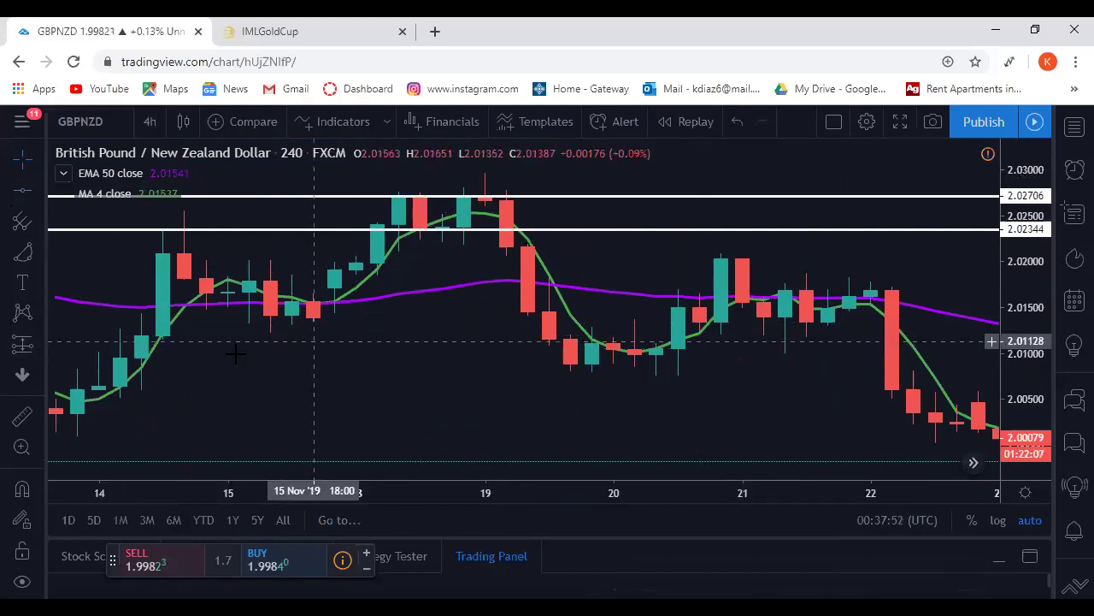
pyautogui.moveTo(290, 367); pyautogui.dragTo(361, 379)
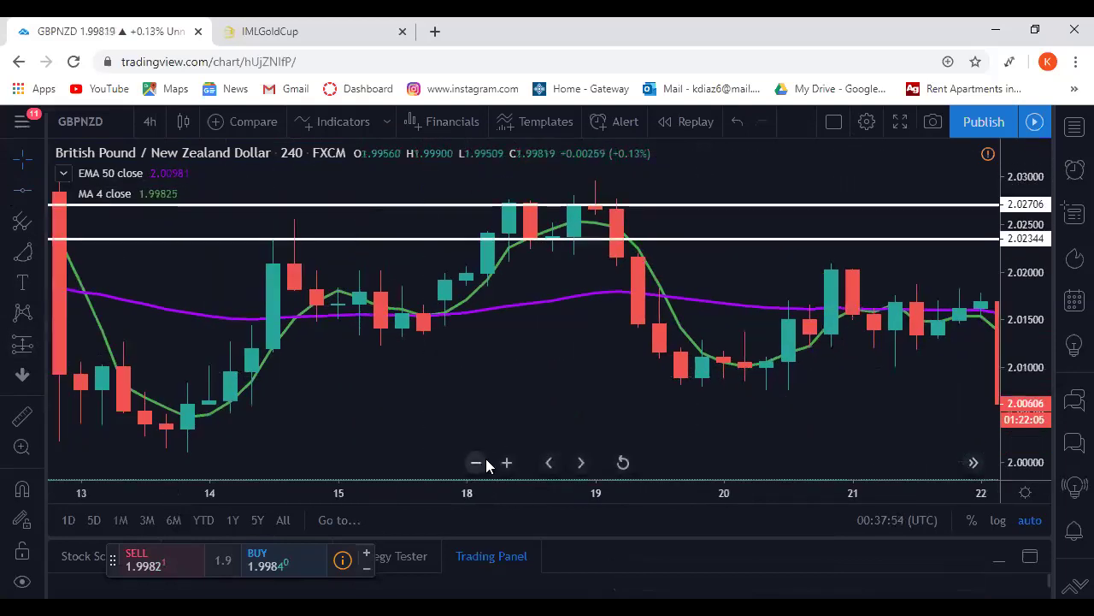
pyautogui.click(485, 462)
pyautogui.click(486, 462)
pyautogui.click(486, 462)
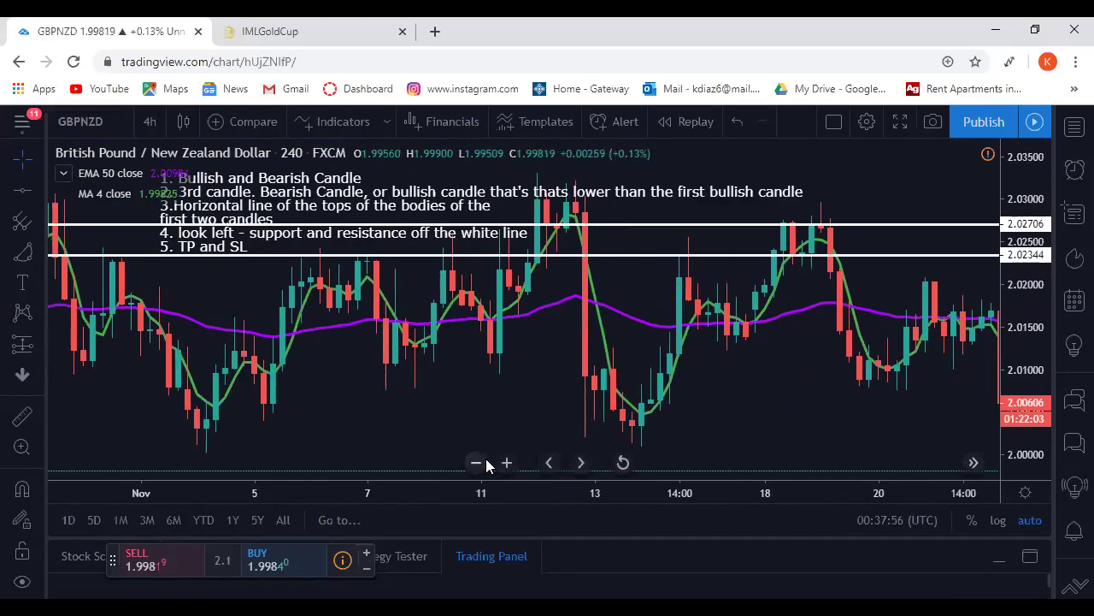
pyautogui.click(486, 461)
pyautogui.click(486, 461)
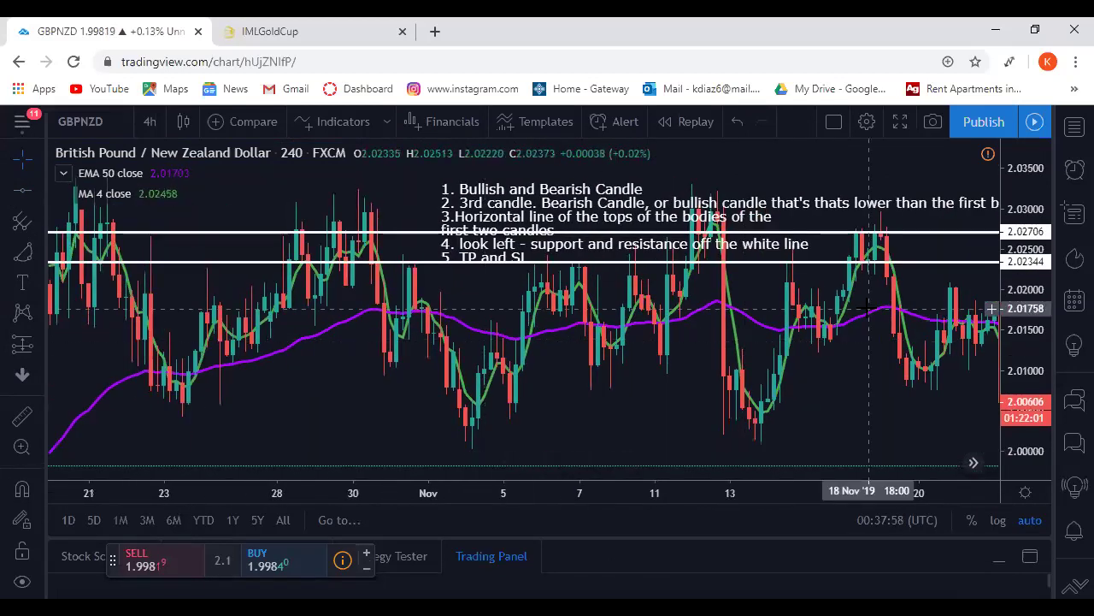
pyautogui.moveTo(869, 338); pyautogui.dragTo(434, 318)
pyautogui.moveTo(778, 384); pyautogui.dragTo(624, 342)
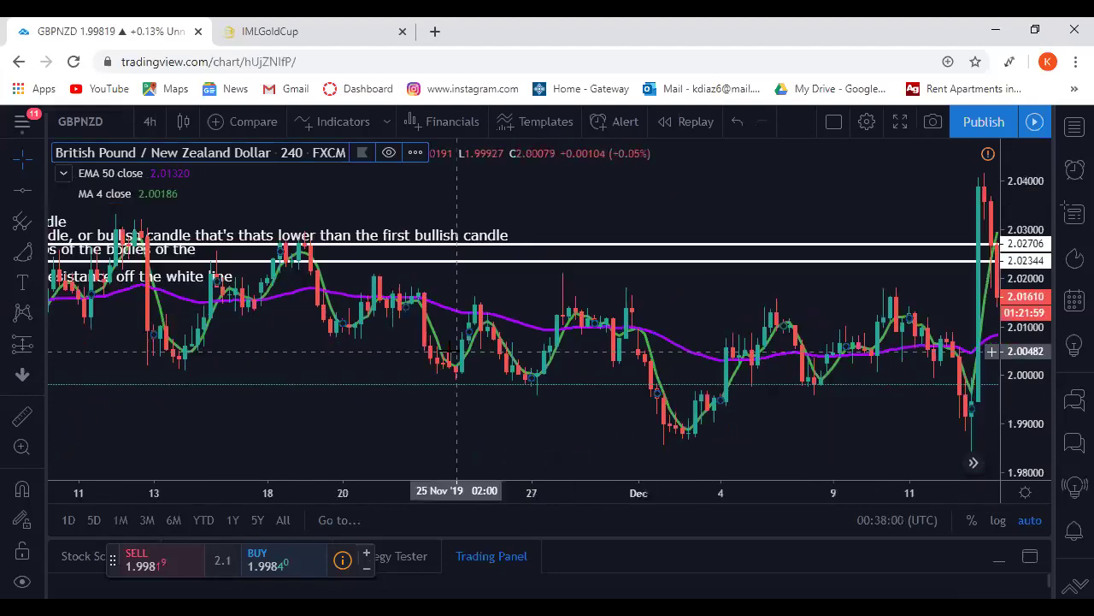
pyautogui.moveTo(937, 282); pyautogui.dragTo(440, 282)
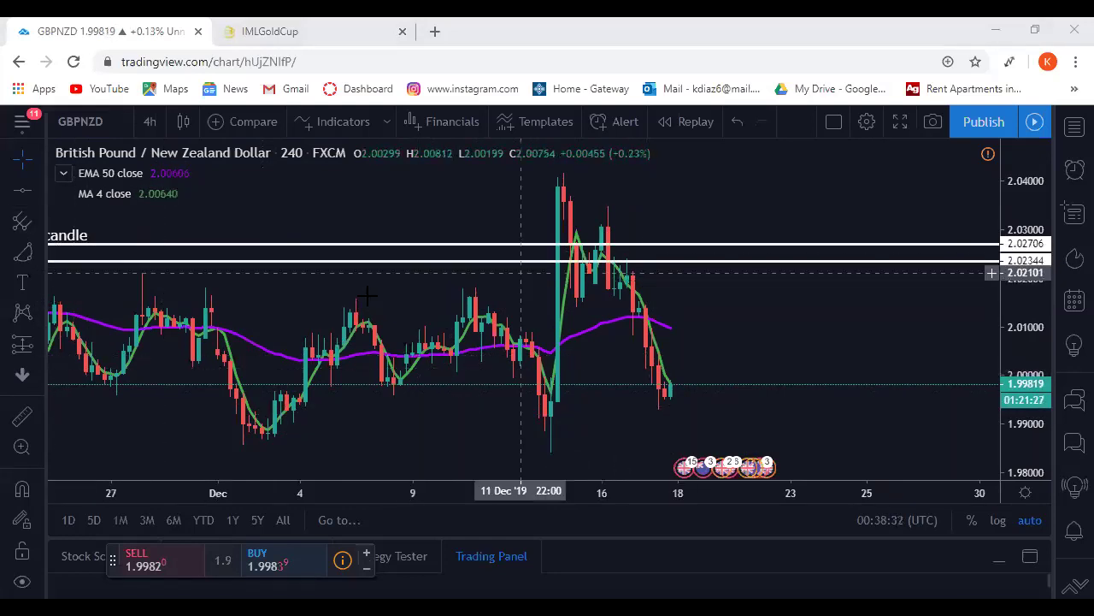
# Remove all drawing tools from the GBPNZD chart.
pyautogui.rightClick(565, 422)
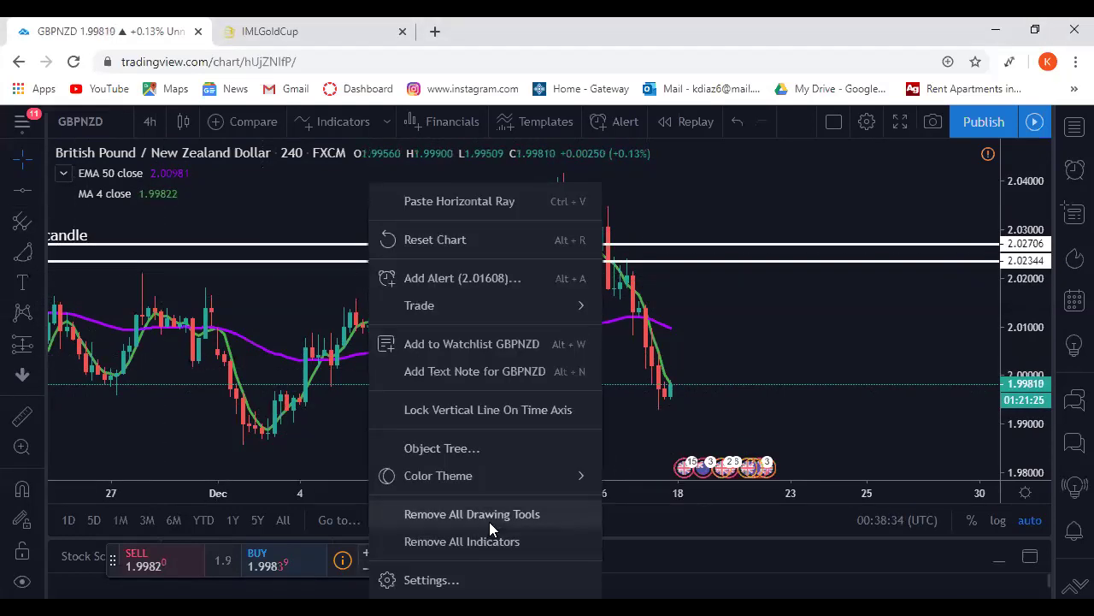
pyautogui.click(490, 522)
pyautogui.moveTo(635, 370); pyautogui.dragTo(610, 370)
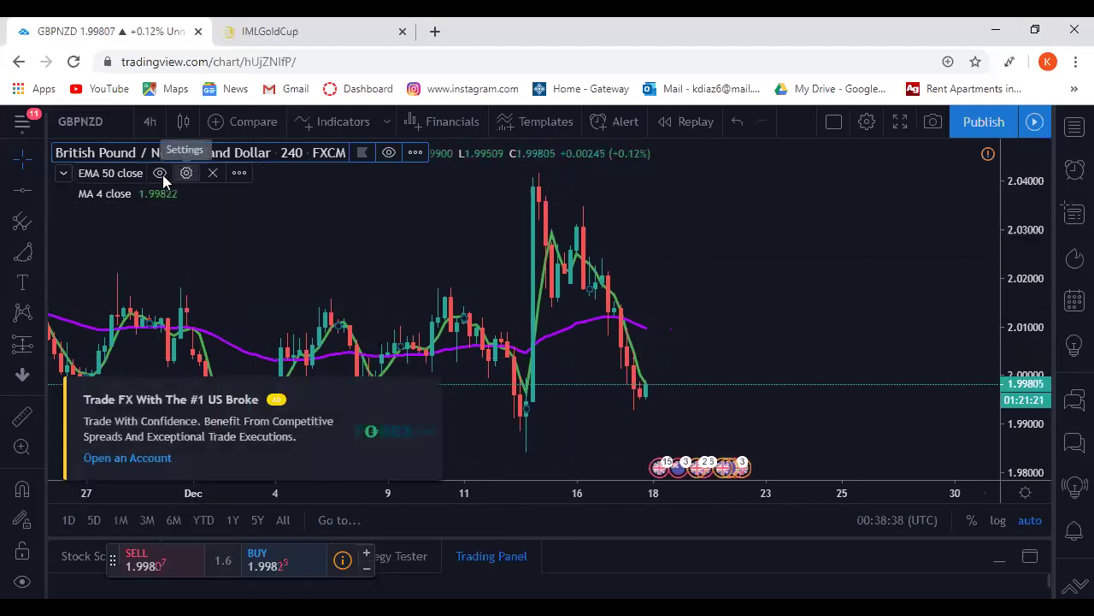
# Hide the EMA 50 and MA 4 indicators and dismiss the advertisement covering the chart.
pyautogui.click(159, 173)
pyautogui.click(148, 195)
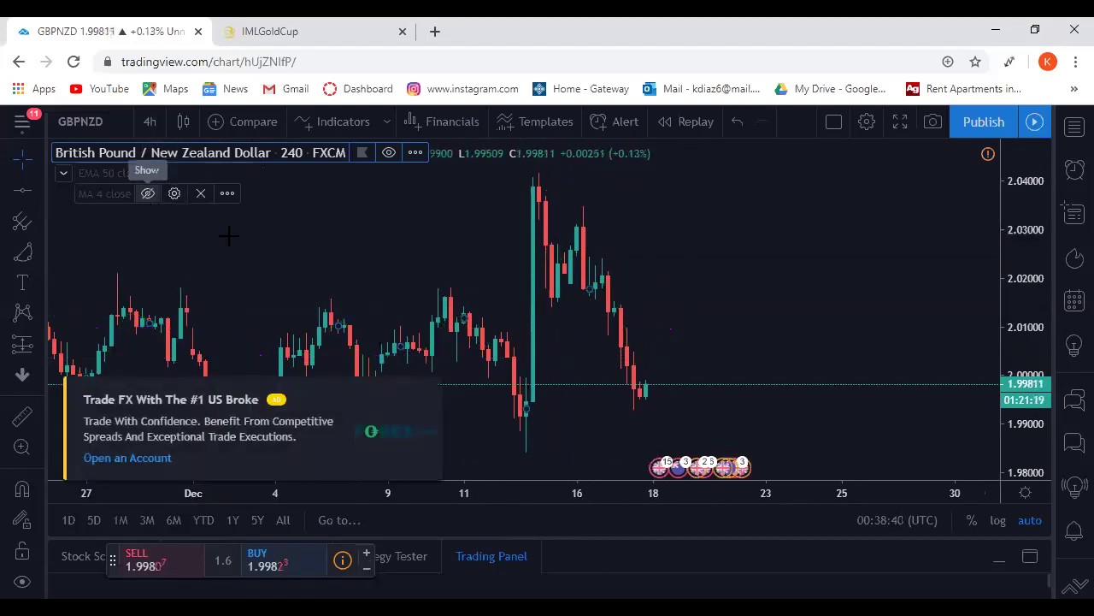
pyautogui.click(432, 391)
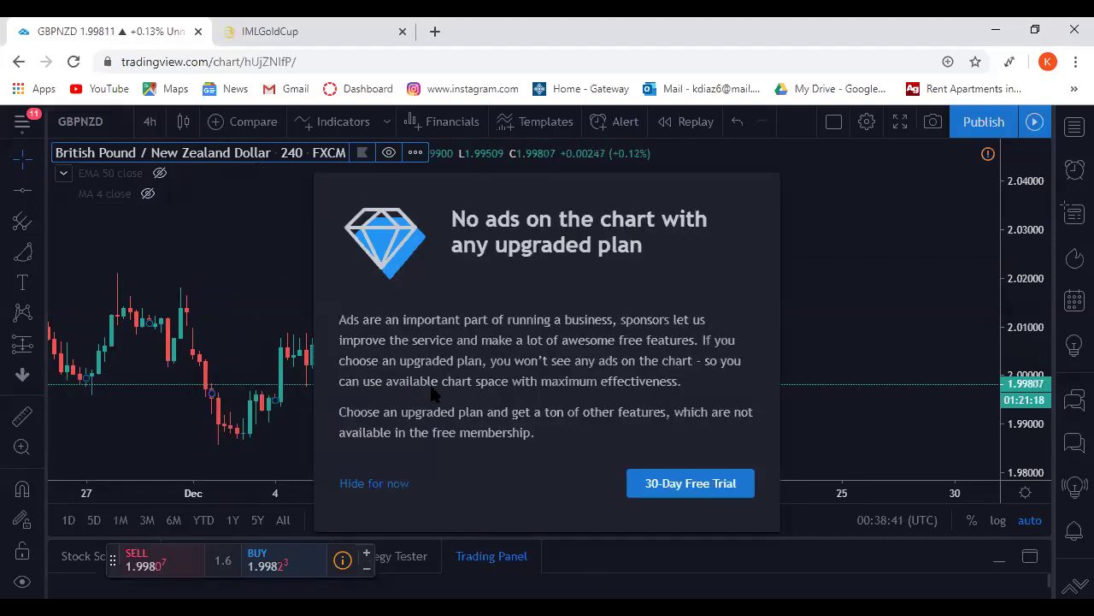
pyautogui.click(379, 483)
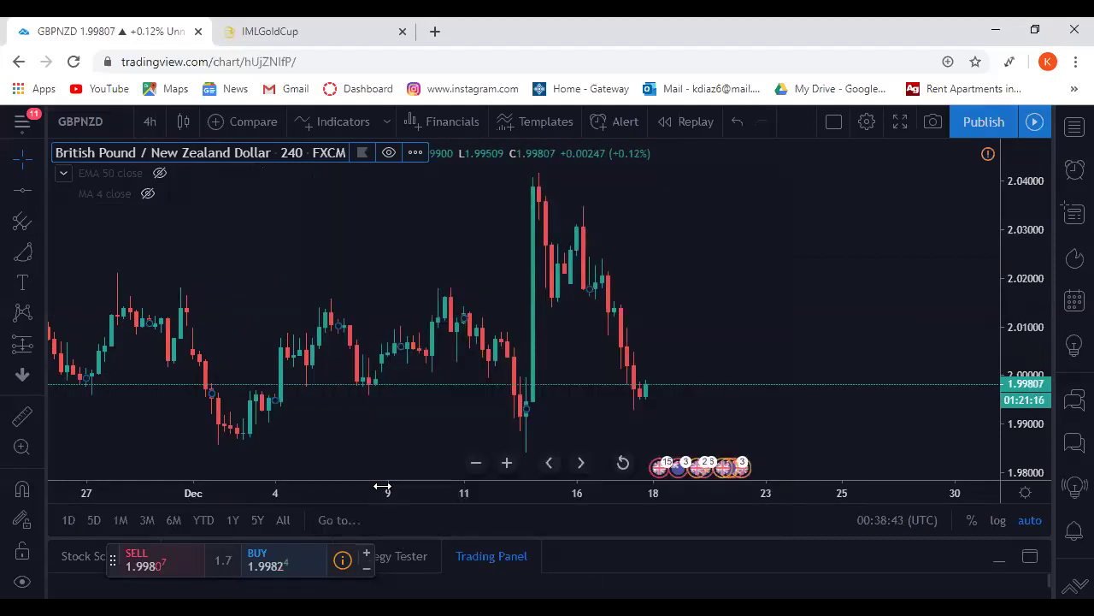
# Measure the range from 12 December 22:00 at about 1.9916 to 17 December 10:00 at about 1.9842.
pyautogui.click(507, 463)
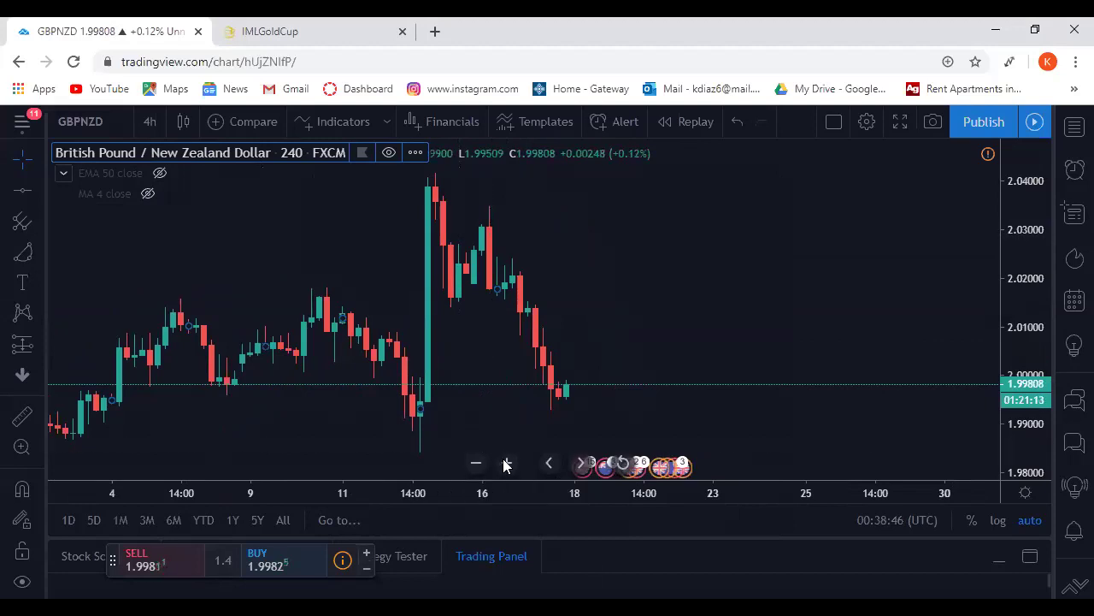
pyautogui.click(506, 463)
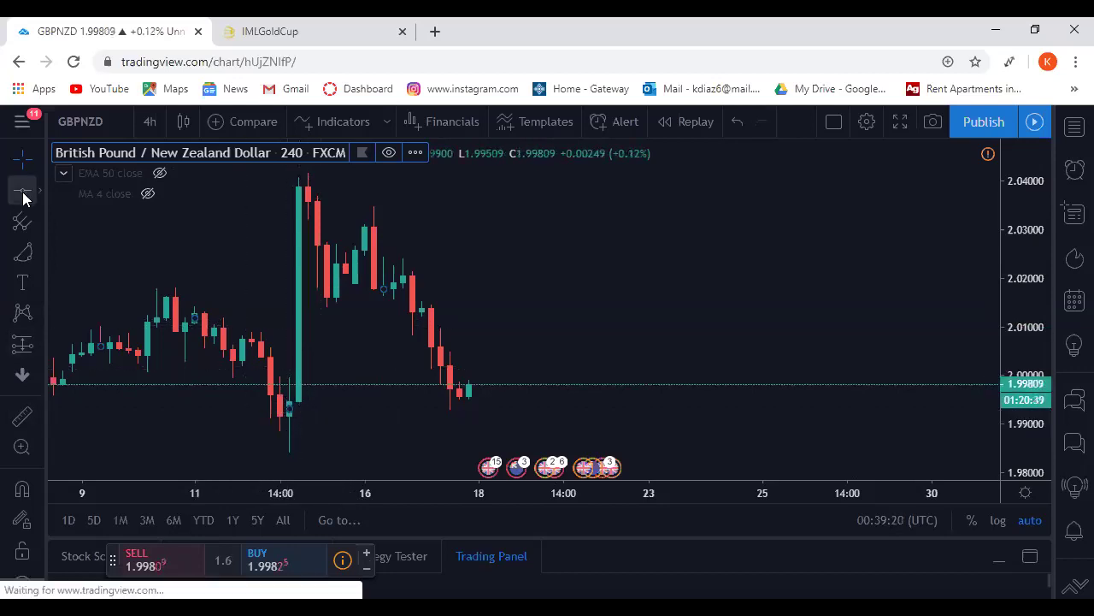
pyautogui.click(23, 416)
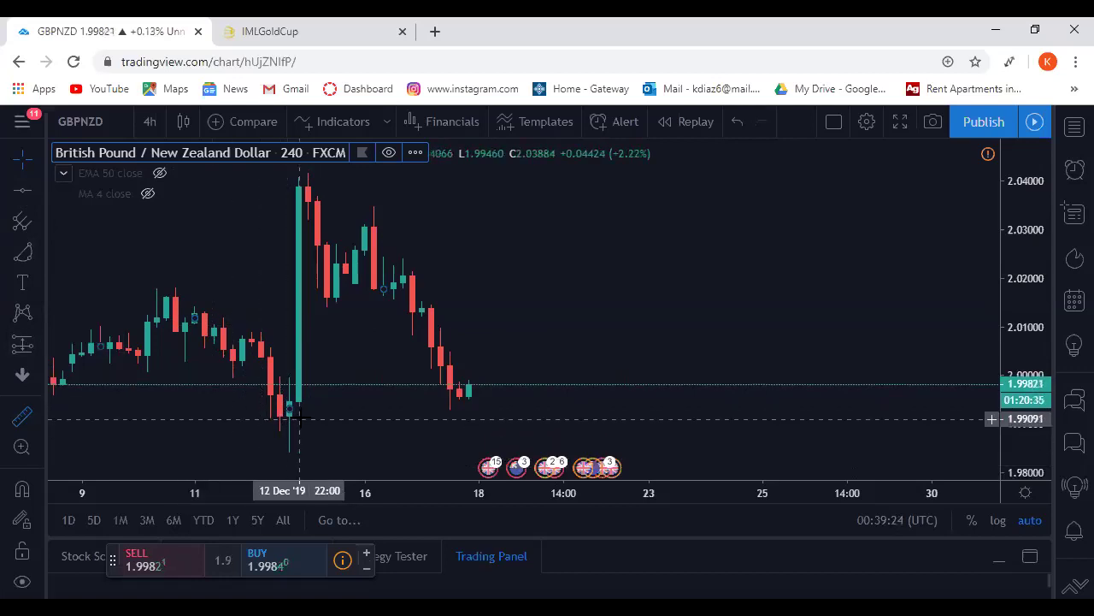
pyautogui.click(299, 416)
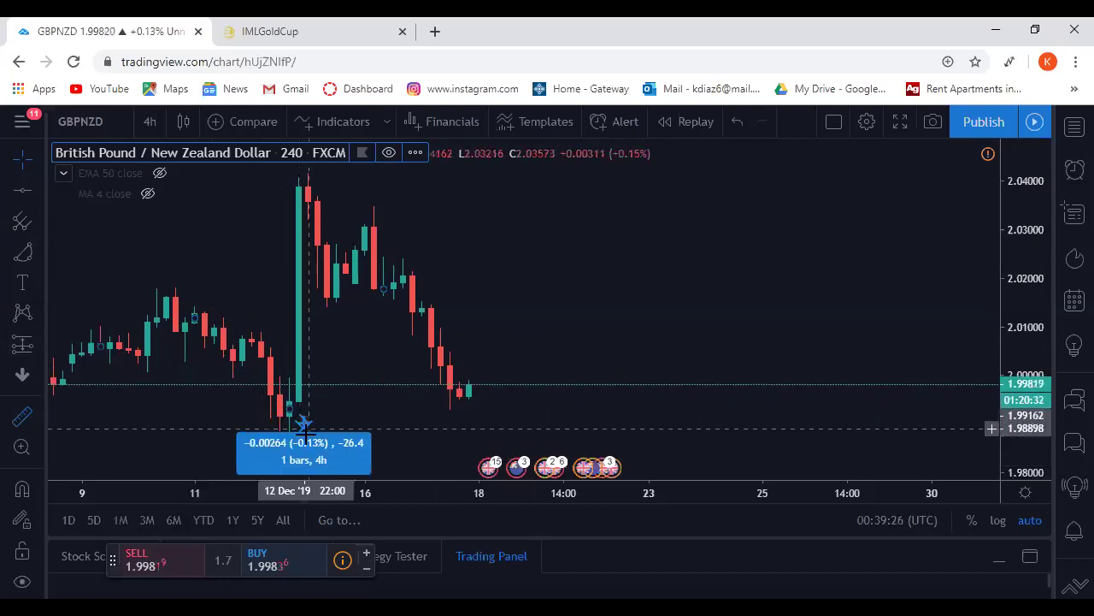
pyautogui.click(442, 451)
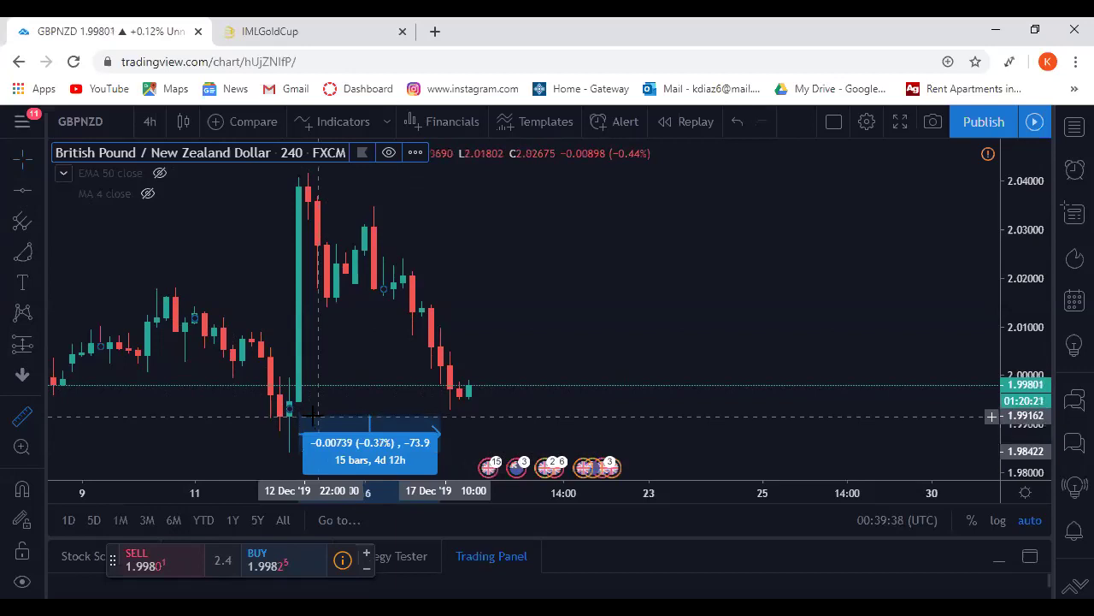
# Measure from 1.99162 on 13 December 06:00 down to 1.98810, and place a white horizontal line at 1.98810.
pyautogui.click(315, 415)
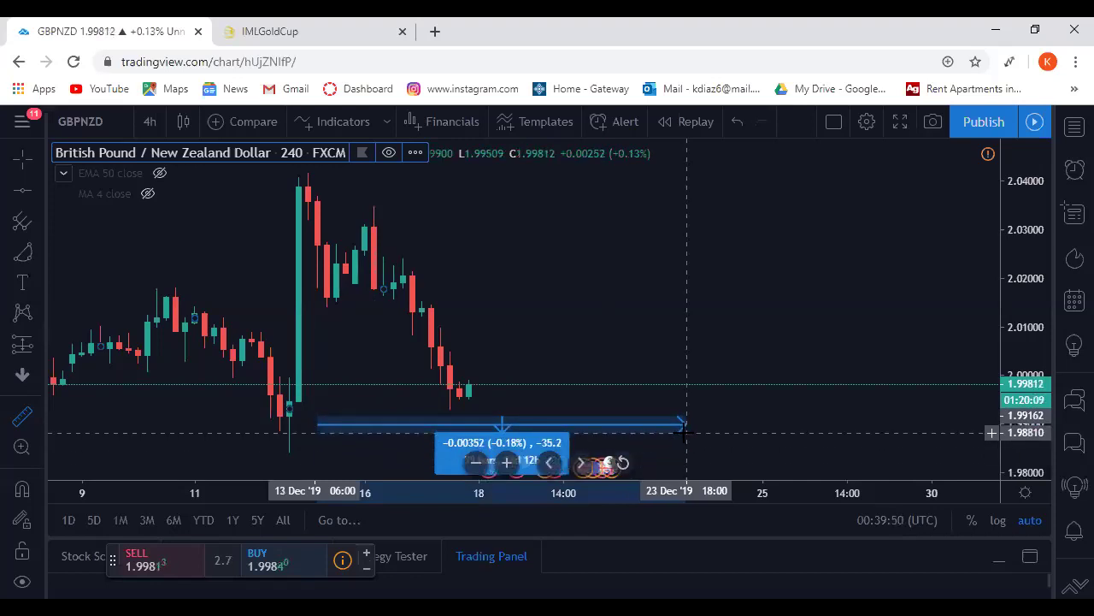
pyautogui.click(684, 432)
pyautogui.click(22, 189)
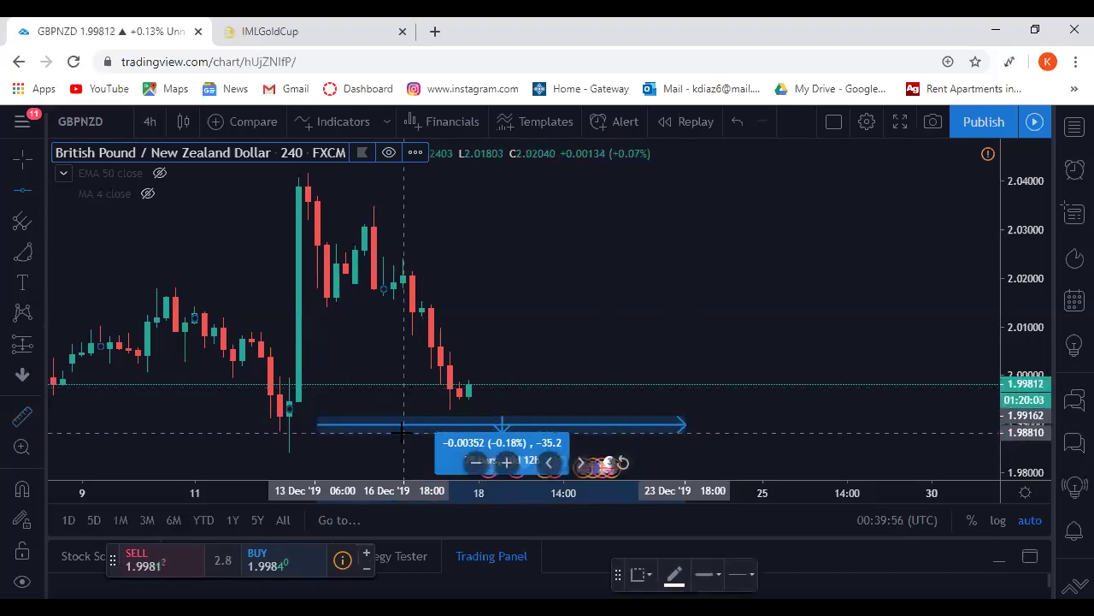
pyautogui.click(404, 433)
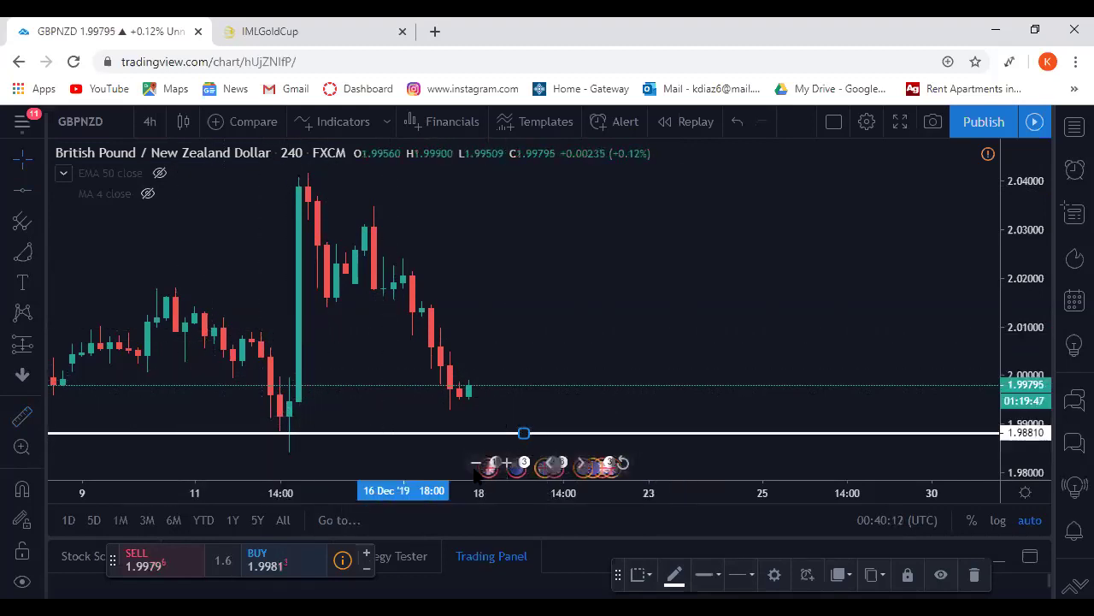
# Measure from the white line on 12 December 22:00 down to about 1.9849 on 4 December 14:00.
pyautogui.hscroll(-6, 461, 440)
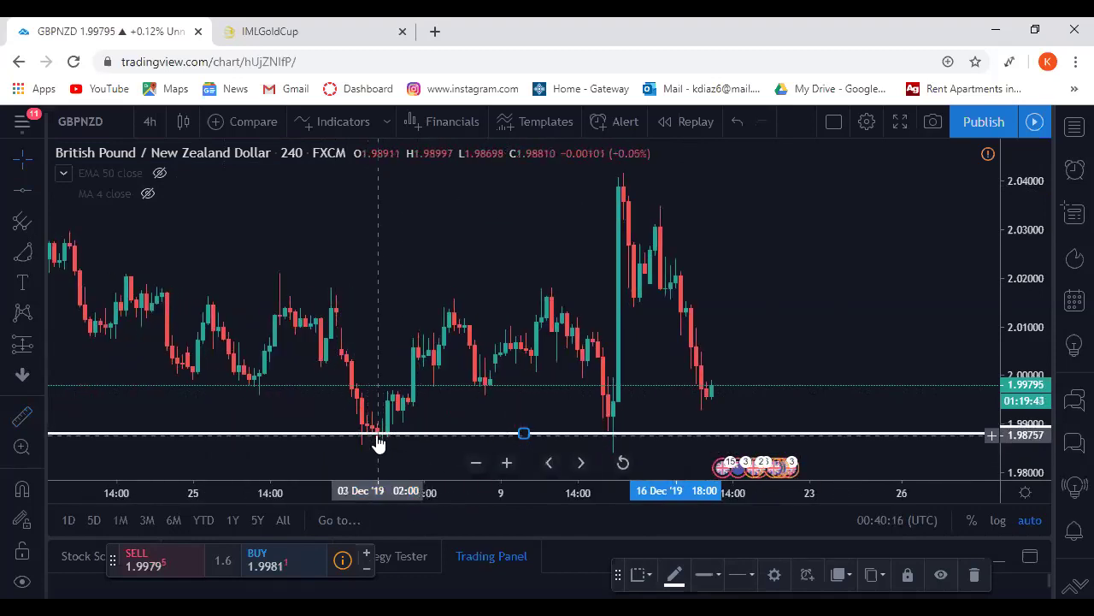
pyautogui.click(507, 463)
pyautogui.click(506, 463)
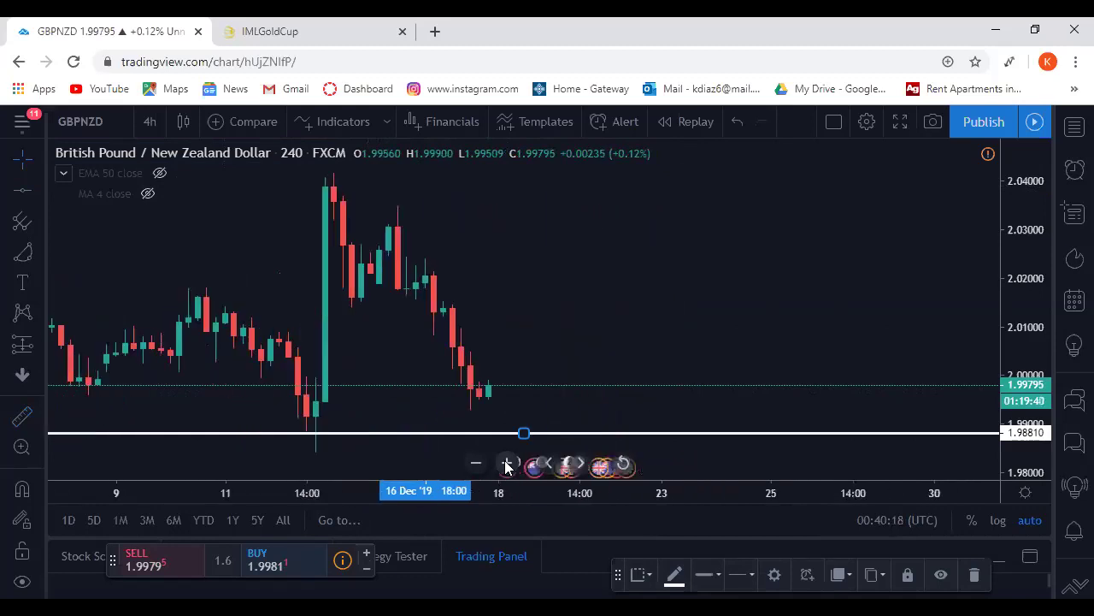
pyautogui.click(506, 462)
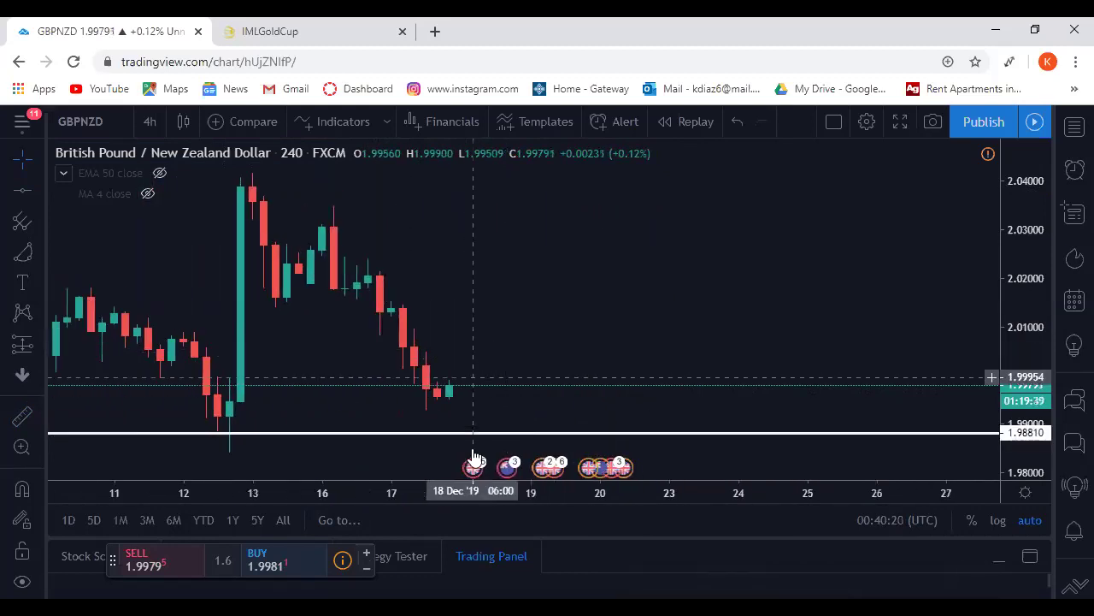
pyautogui.click(474, 464)
pyautogui.click(474, 464)
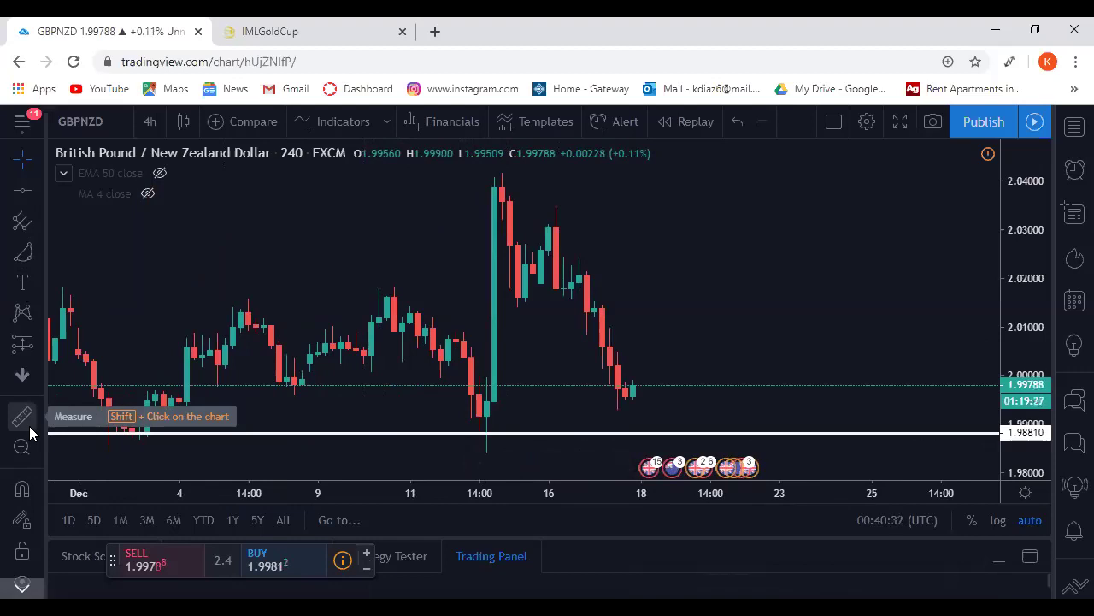
pyautogui.click(22, 415)
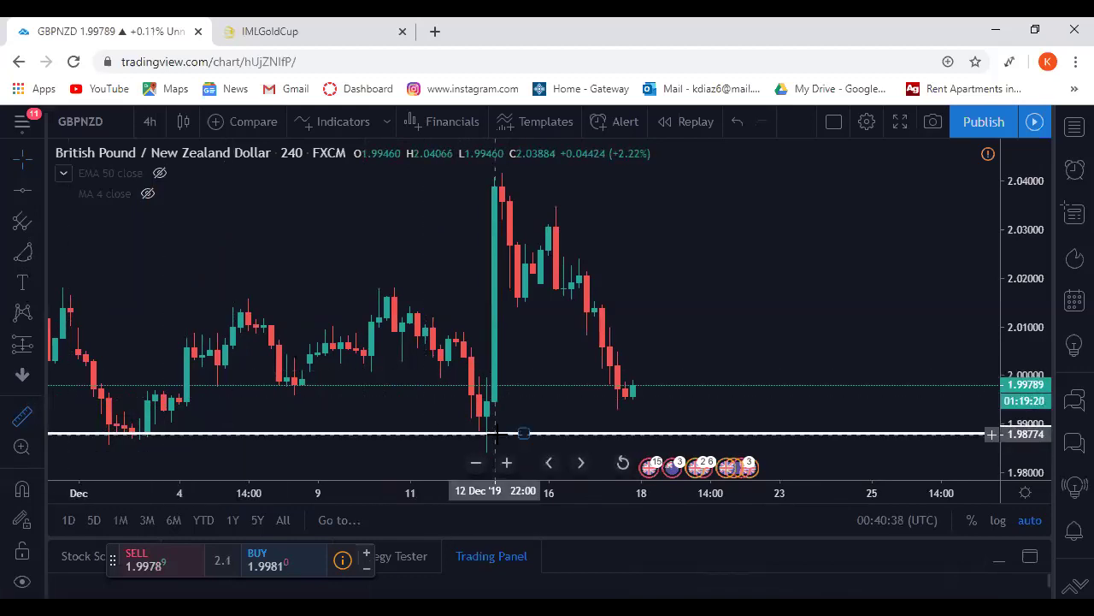
pyautogui.click(492, 441)
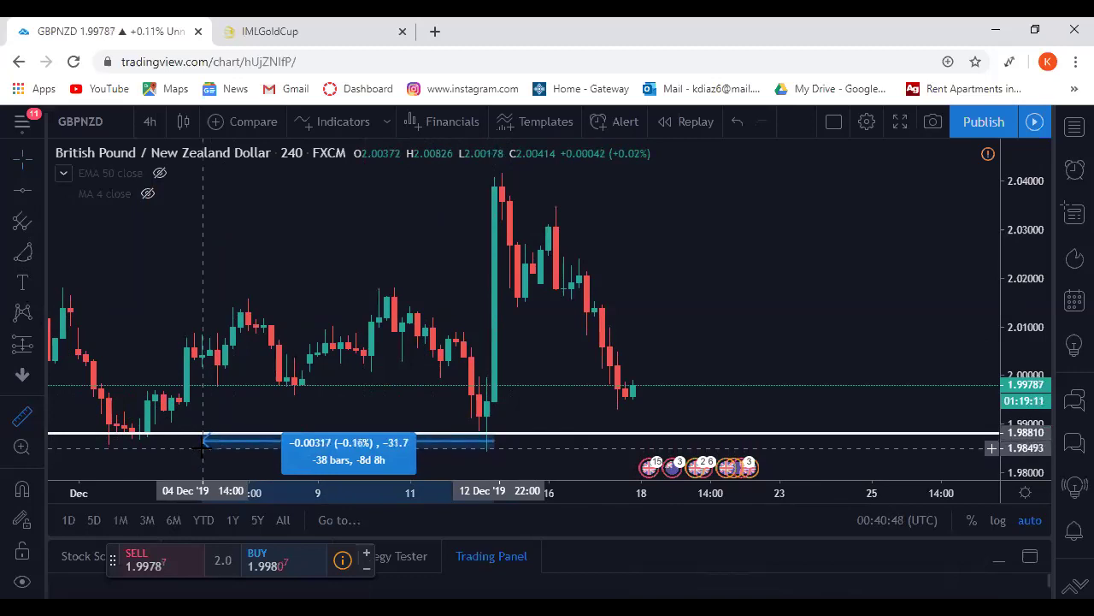
# Place a horizontal line at 1.98475, just below the white line, and color it red.
pyautogui.click(22, 190)
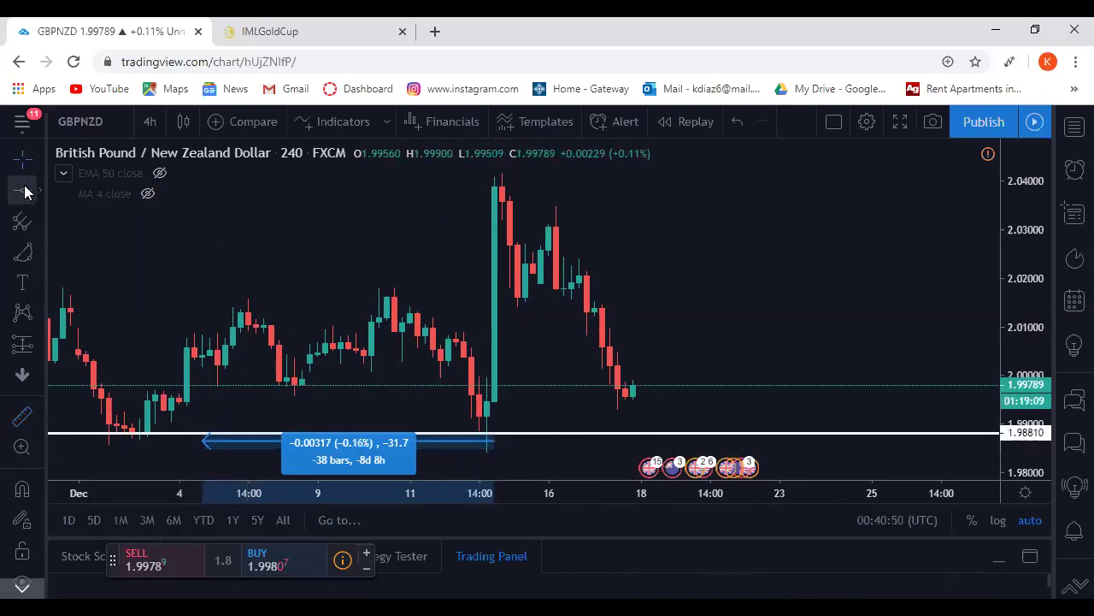
pyautogui.click(162, 449)
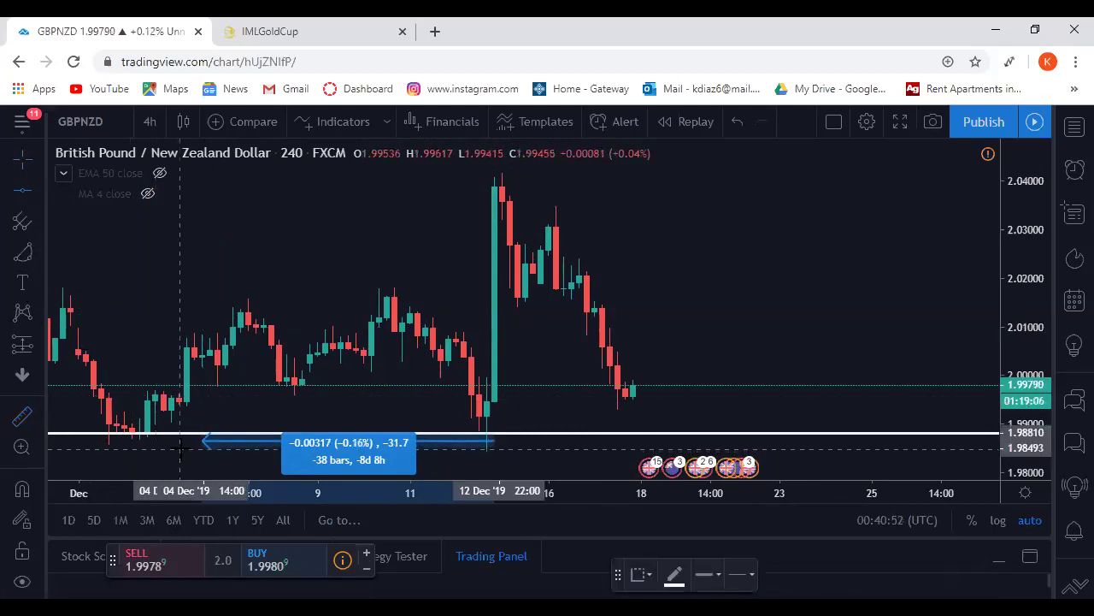
pyautogui.click(175, 449)
pyautogui.click(675, 573)
pyautogui.click(684, 444)
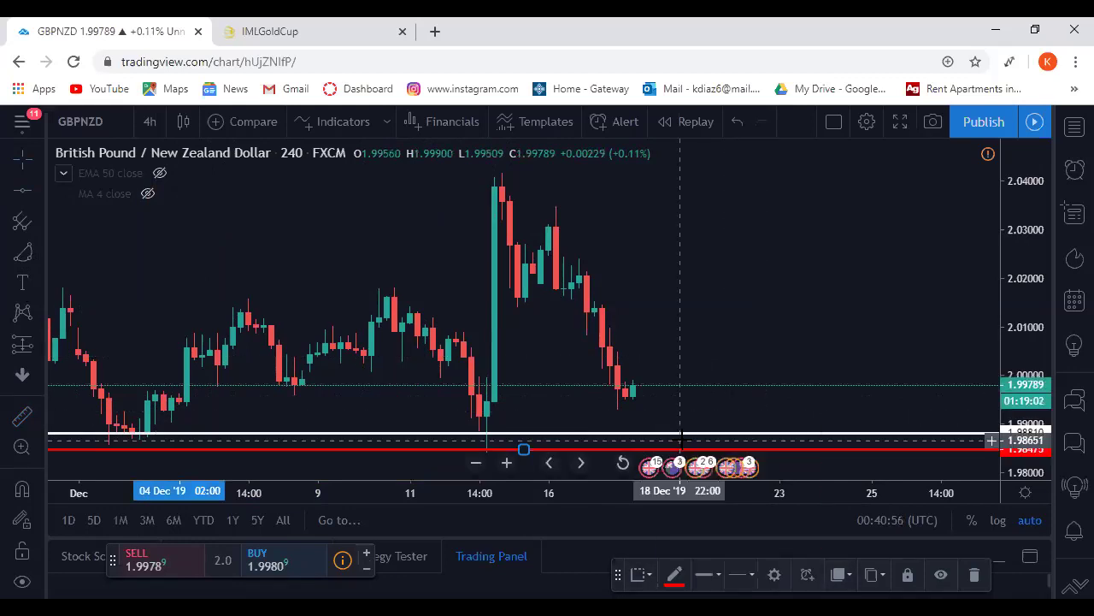
# Measure from the white line on 10 December 22:00 up to 1.99426 on 19 December 10:00.
pyautogui.click(19, 414)
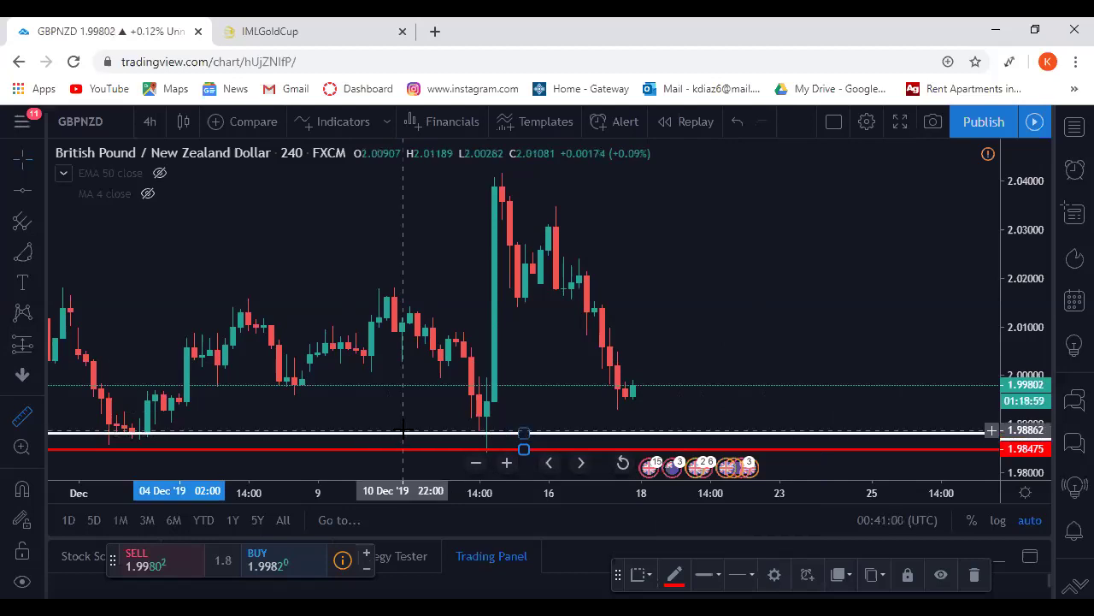
pyautogui.click(404, 432)
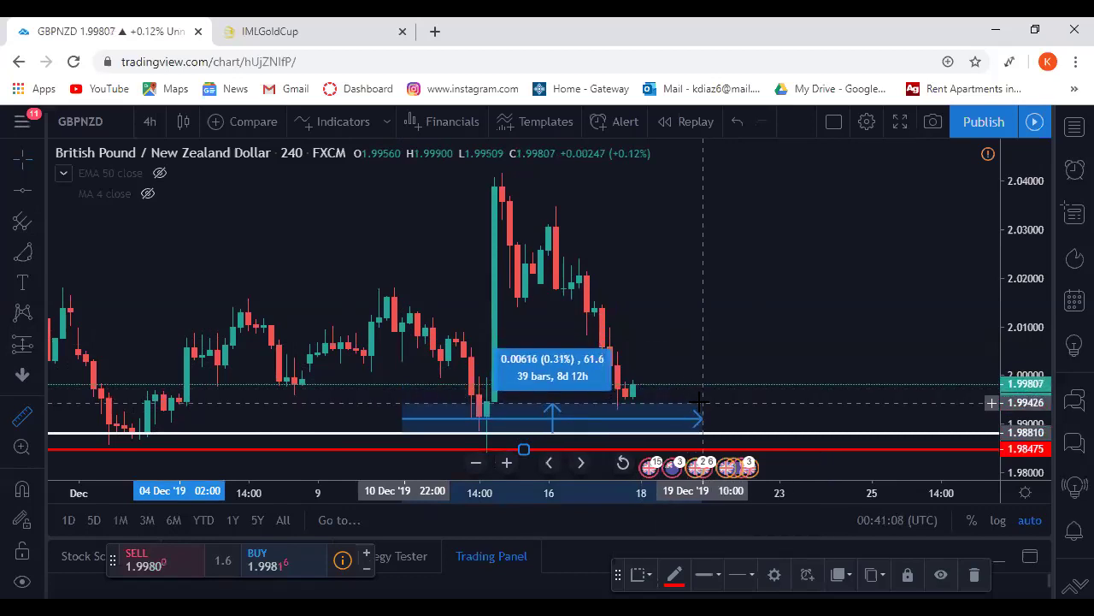
pyautogui.click(703, 401)
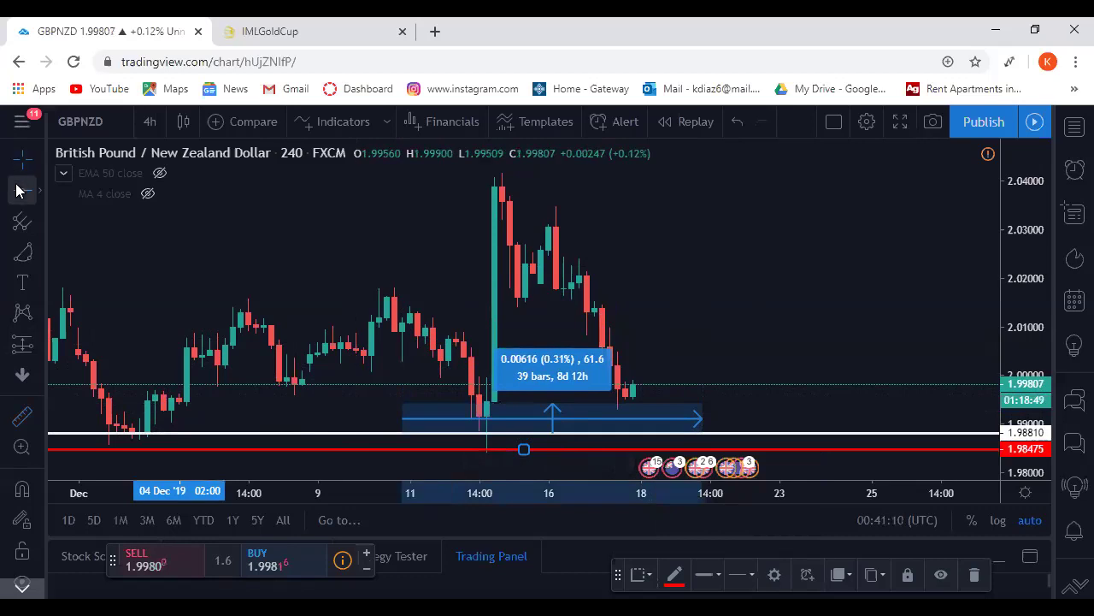
# Place a horizontal line at 1.99426, above the white line, and color it bright green.
pyautogui.click(19, 190)
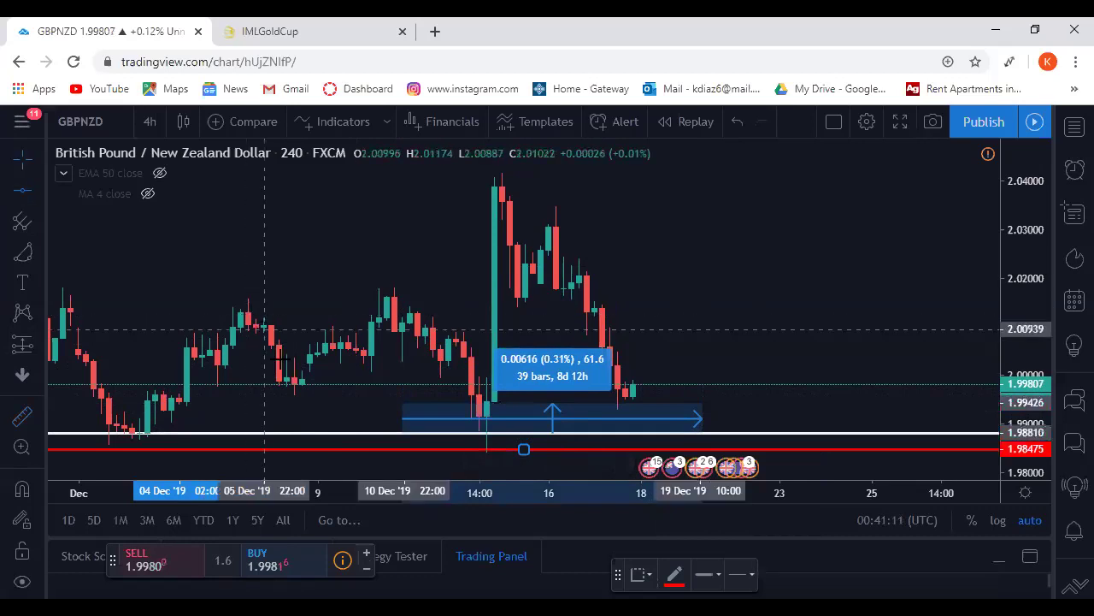
pyautogui.click(325, 402)
pyautogui.click(674, 574)
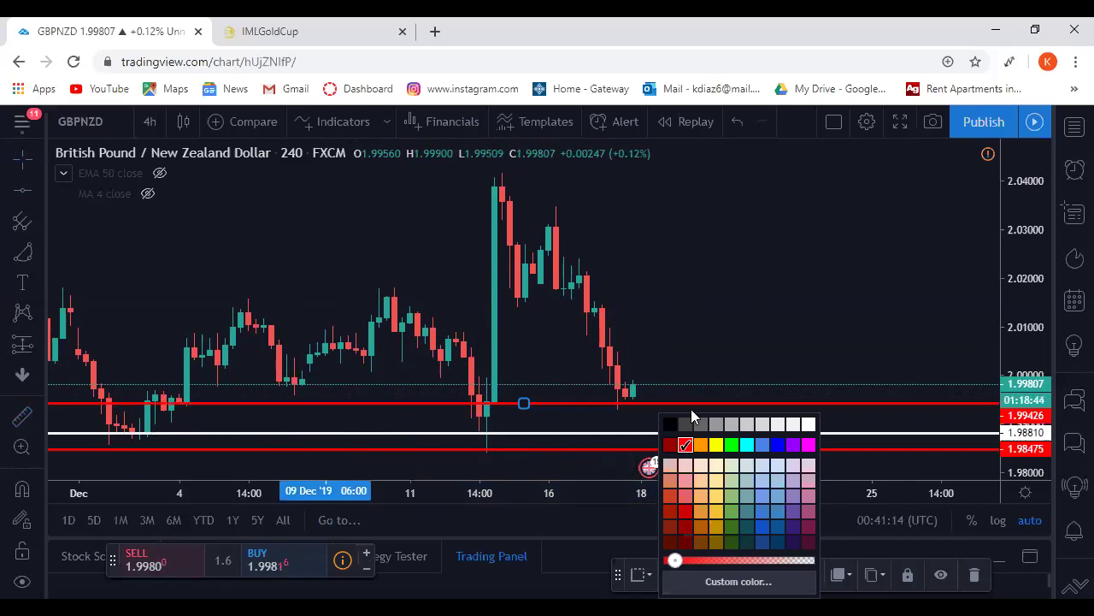
pyautogui.click(731, 444)
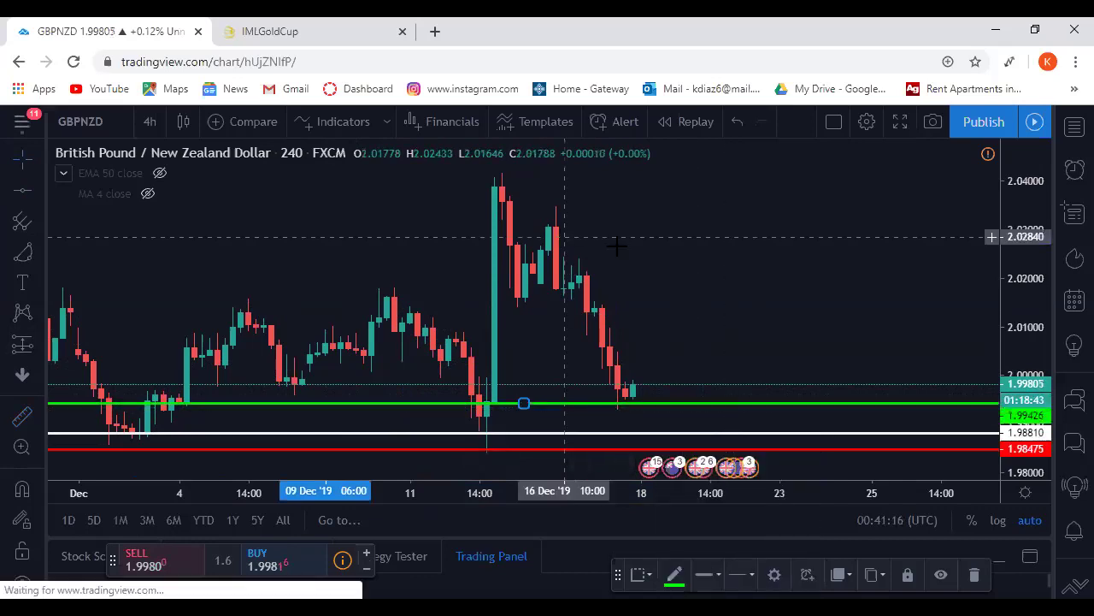
pyautogui.moveTo(637, 253); pyautogui.dragTo(666, 251)
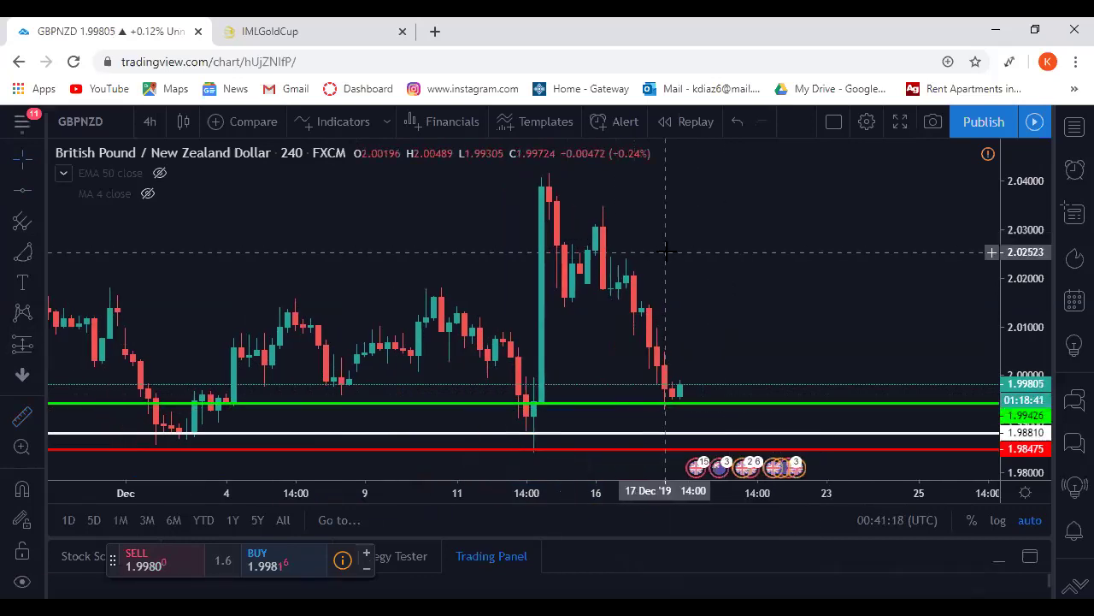